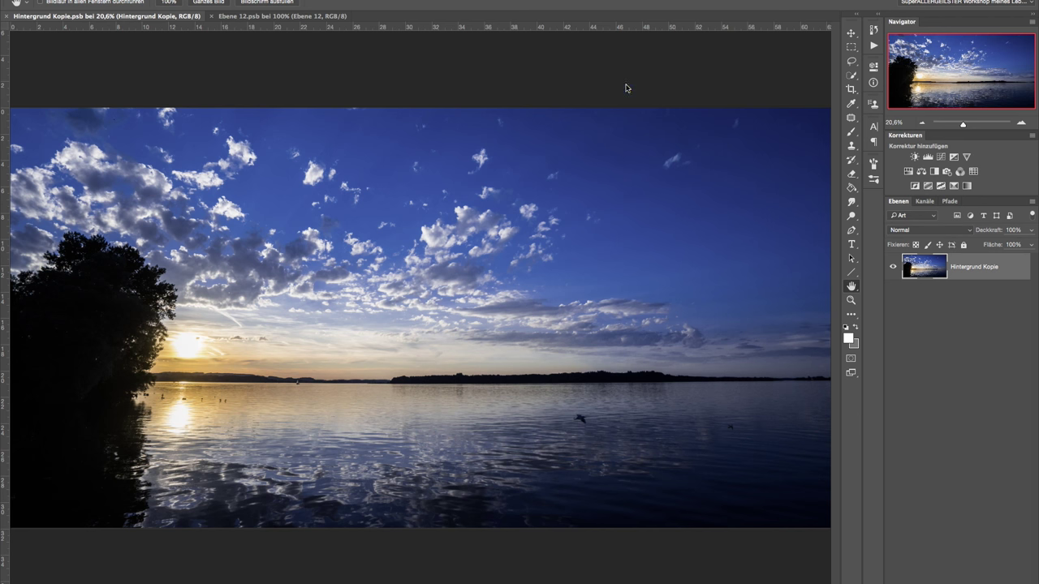
# Step: Pull a horizontal guide from the top ruler and settle it on the lake's horizon line
pyautogui.moveTo(645, 27); pyautogui.dragTo(630, 326)
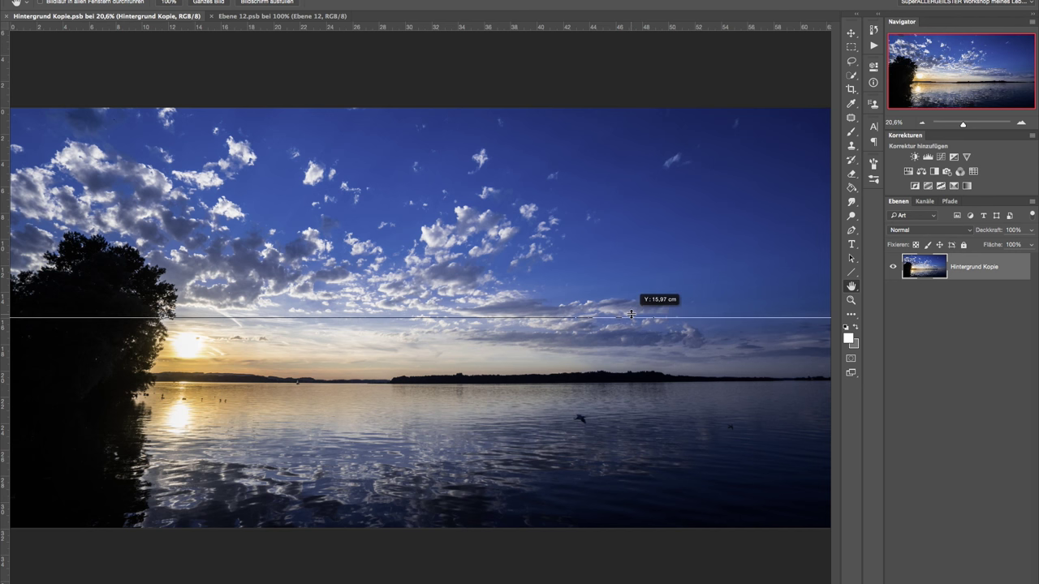
pyautogui.moveTo(630, 326); pyautogui.dragTo(626, 317)
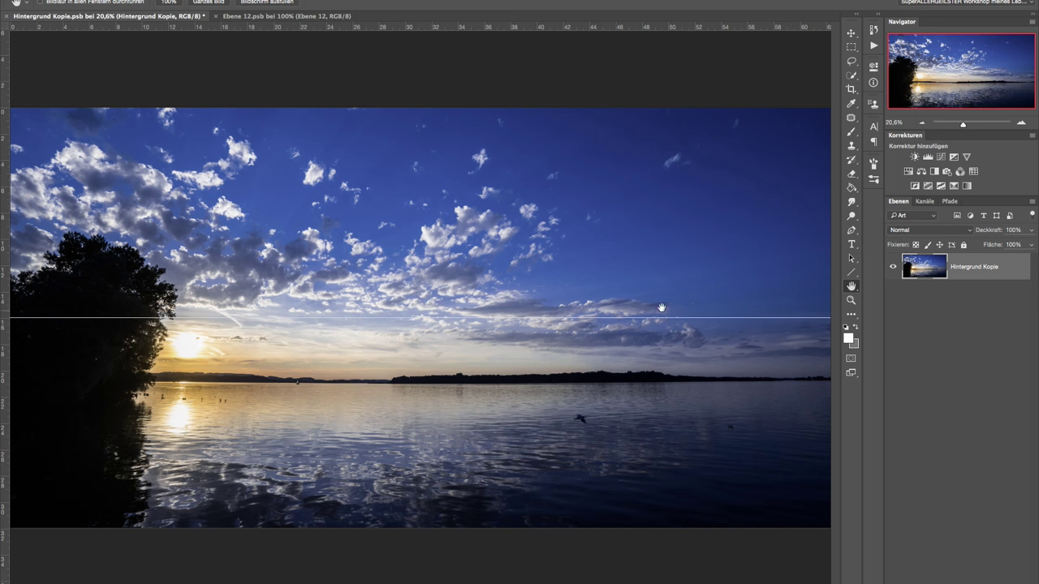
pyautogui.press('v')
pyautogui.moveTo(724, 319); pyautogui.dragTo(725, 384)
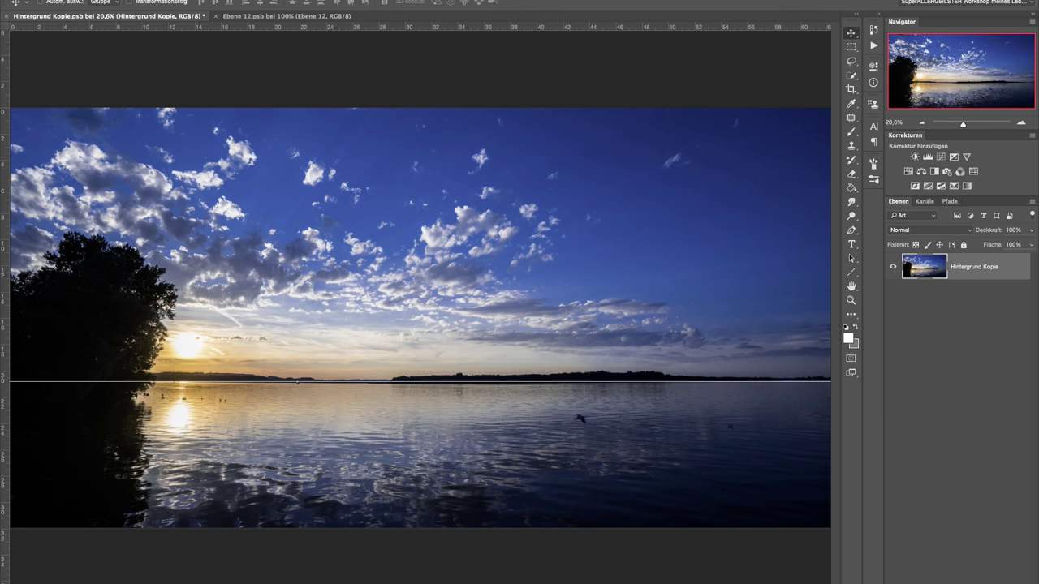
pyautogui.click(397, 1)
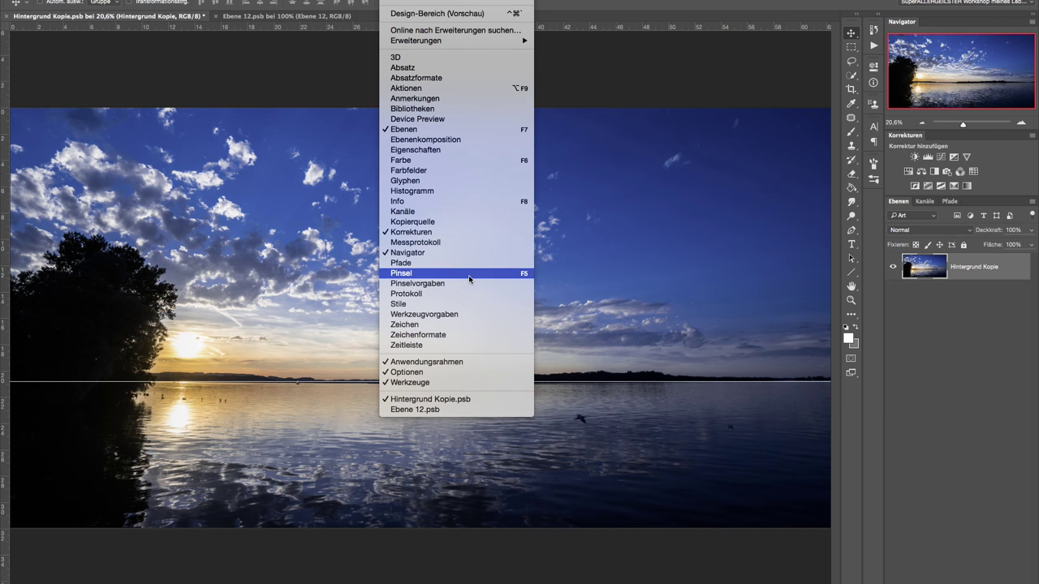
pyautogui.click(714, 62)
pyautogui.hotkey('ctrl', 'l')
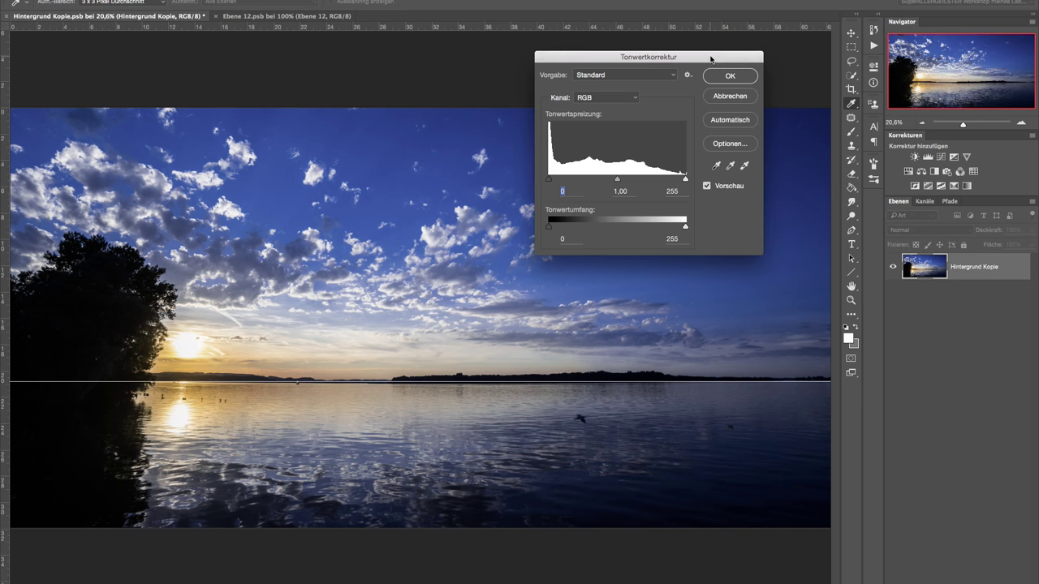
pyautogui.press('Escape')
pyautogui.press('v')
pyautogui.hotkey('ctrl', 'r')
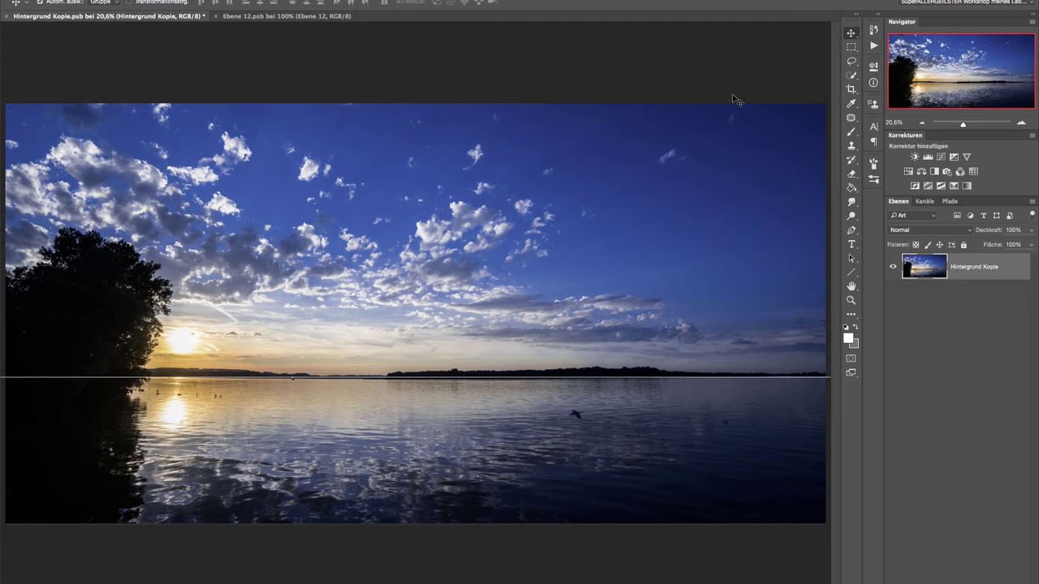
pyautogui.hotkey('ctrl', 'r')
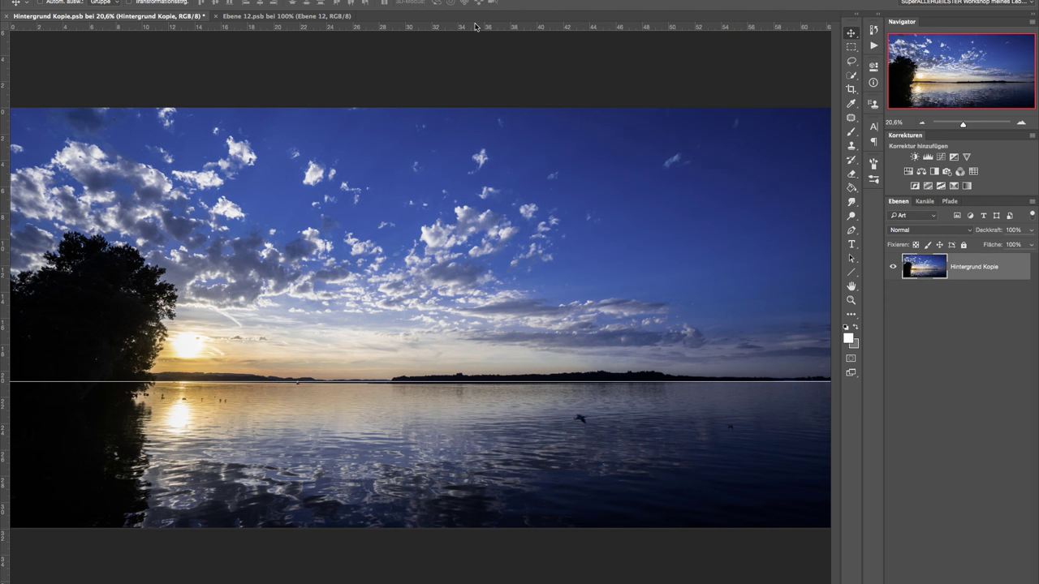
pyautogui.hotkey('ctrl', 'r')
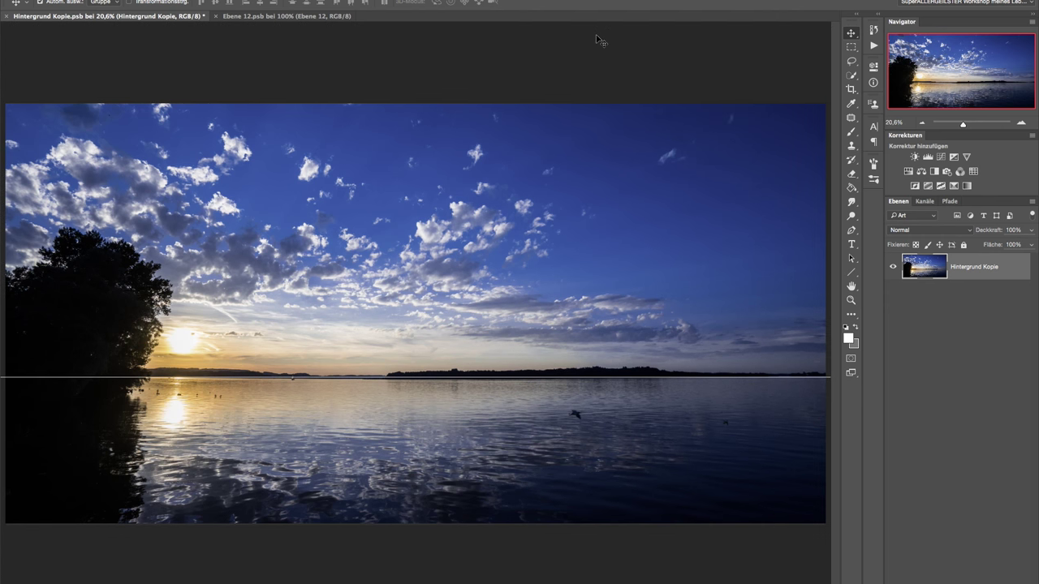
pyautogui.hotkey('ctrl', 'r')
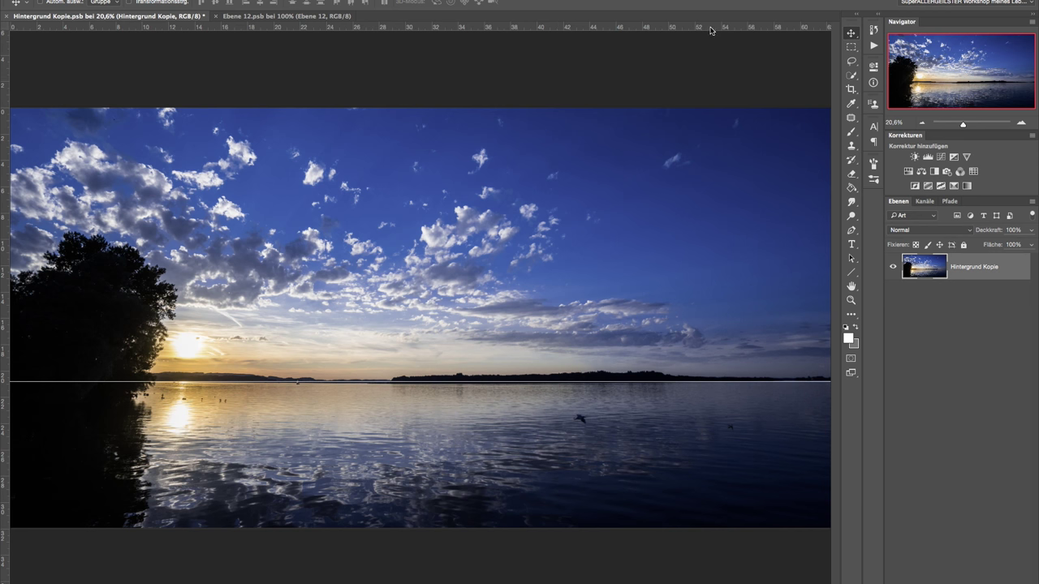
pyautogui.moveTo(709, 27)
pyautogui.mouseDown()
pyautogui.moveTo(690, 302)
pyautogui.moveTo(696, 28)
pyautogui.mouseUp()
# Step: Add an empty layer above the photo and pick the Line tool
pyautogui.hotkey('ctrl', 'shift', 'alt', 'n')
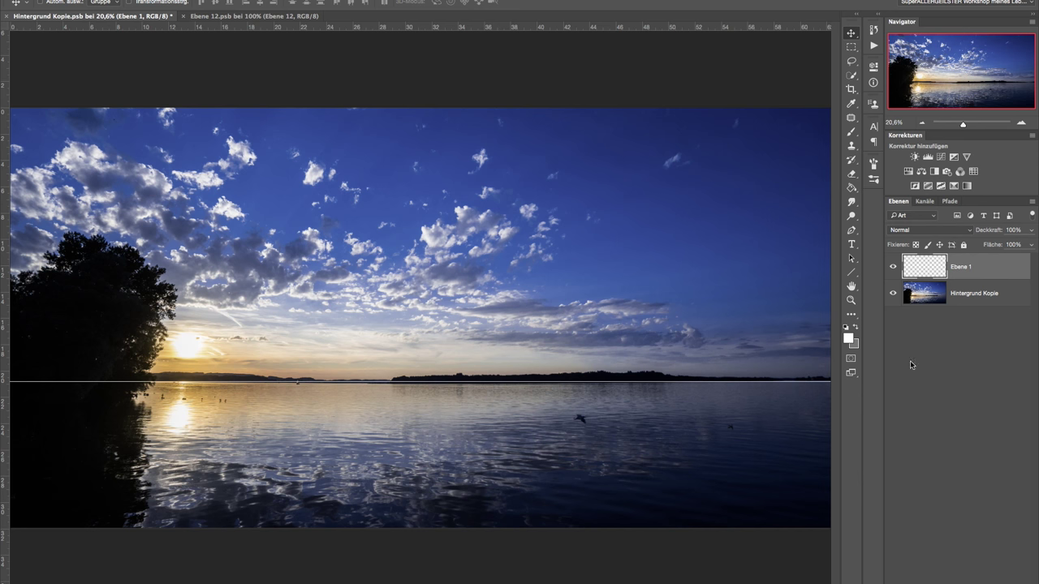
pyautogui.click(850, 273)
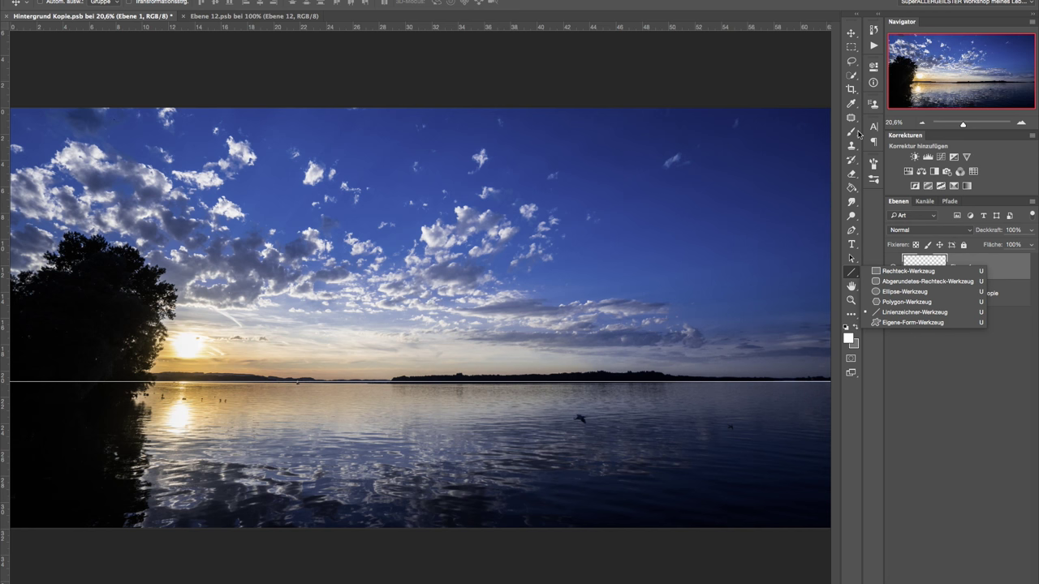
pyautogui.click(917, 313)
pyautogui.moveTo(394, 192); pyautogui.dragTo(514, 299)
pyautogui.press('Escape')
# Step: Set the Line tool to a 5 px stroke in Pixel mode, undoing the test lines
pyautogui.moveTo(336, 3); pyautogui.dragTo(341, 3)
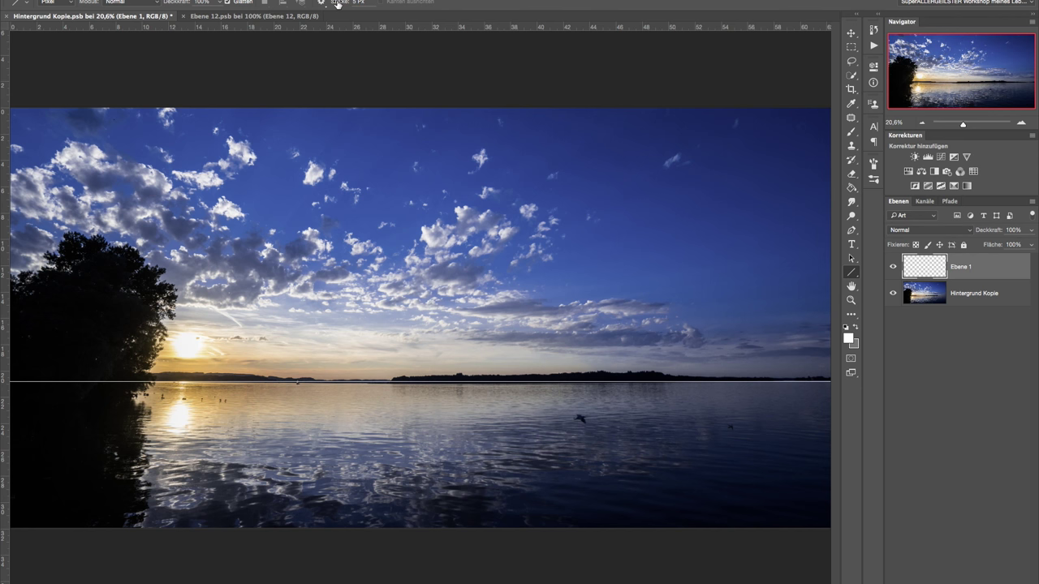
pyautogui.moveTo(372, 149); pyautogui.dragTo(536, 301)
pyautogui.hotkey('ctrl', 'z')
pyautogui.click(63, 4)
pyautogui.click(51, 3)
pyautogui.moveTo(398, 148); pyautogui.dragTo(670, 263)
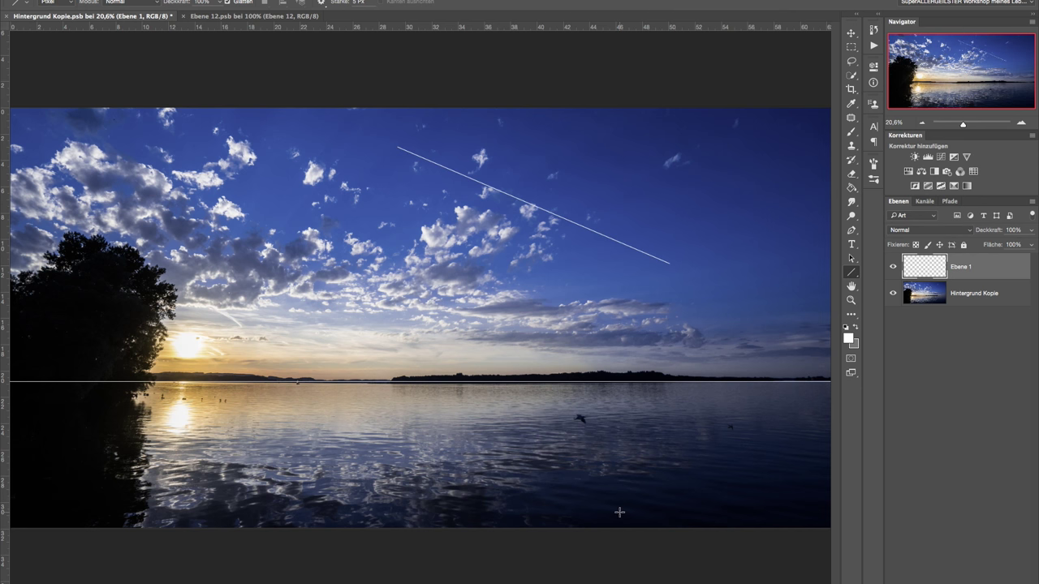
pyautogui.hotkey('ctrl', 'z')
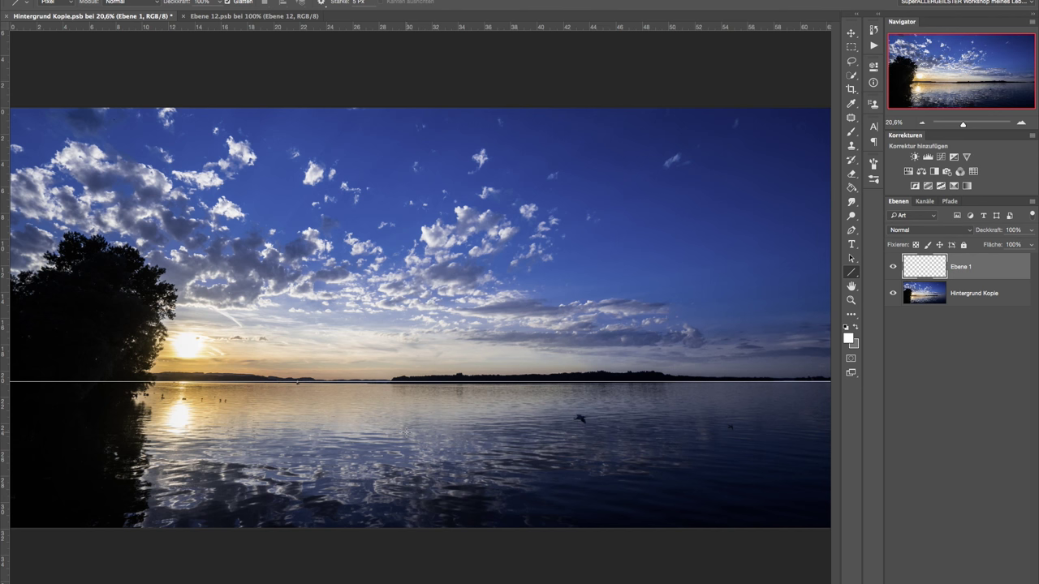
# Step: Mark short white ticks on the horizon by the tree and near the right edge
pyautogui.moveTo(105, 381); pyautogui.dragTo(105, 373)
pyautogui.moveTo(778, 373); pyautogui.dragTo(777, 388)
pyautogui.moveTo(453, 279); pyautogui.dragTo(105, 379)
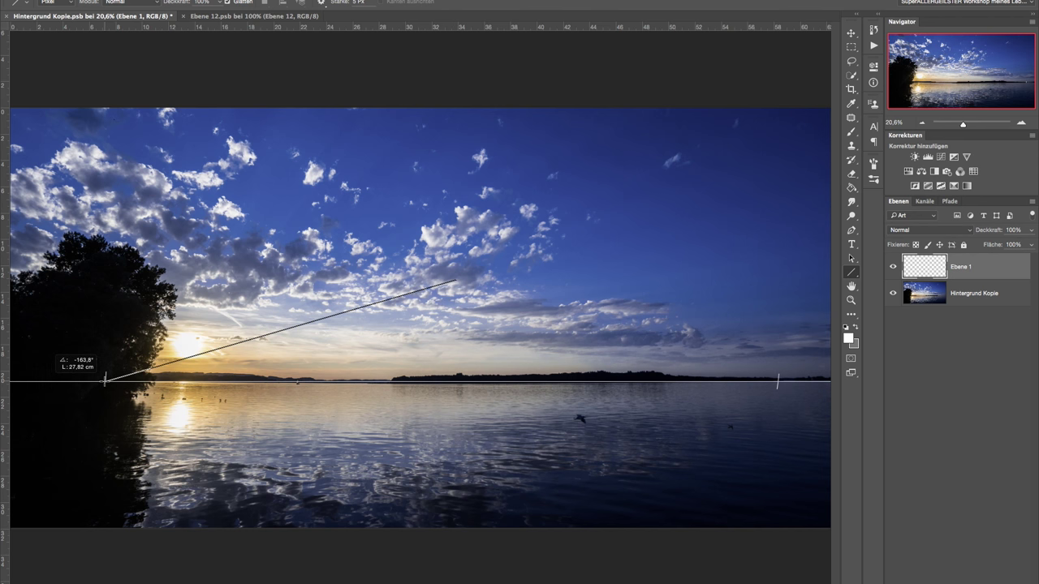
# Step: Draw edges from both horizon ticks up to the peak and a front vertical below it
pyautogui.moveTo(105, 379); pyautogui.dragTo(105, 378)
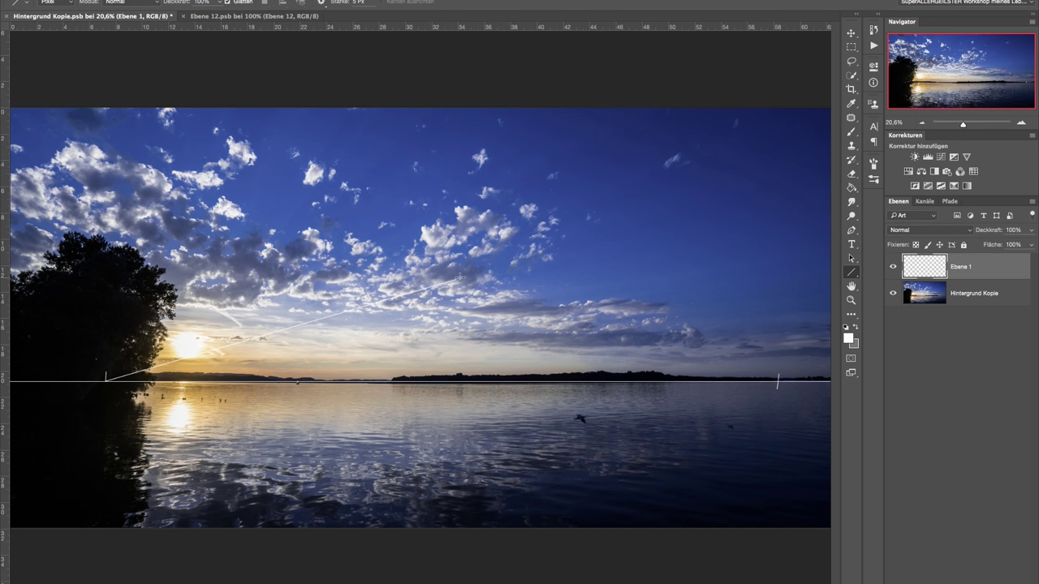
pyautogui.moveTo(457, 280); pyautogui.dragTo(777, 379)
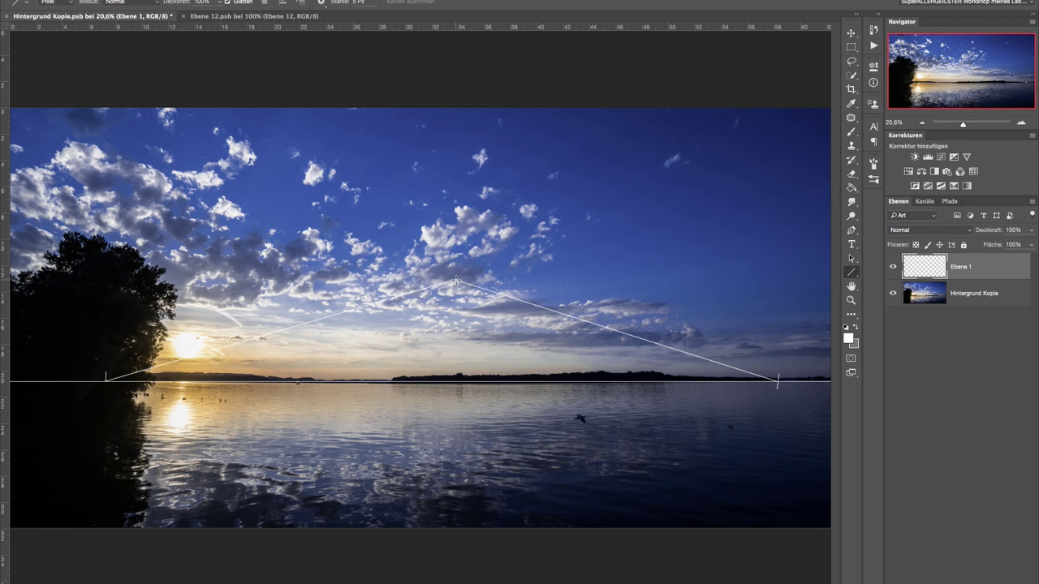
pyautogui.moveTo(456, 281); pyautogui.dragTo(456, 350)
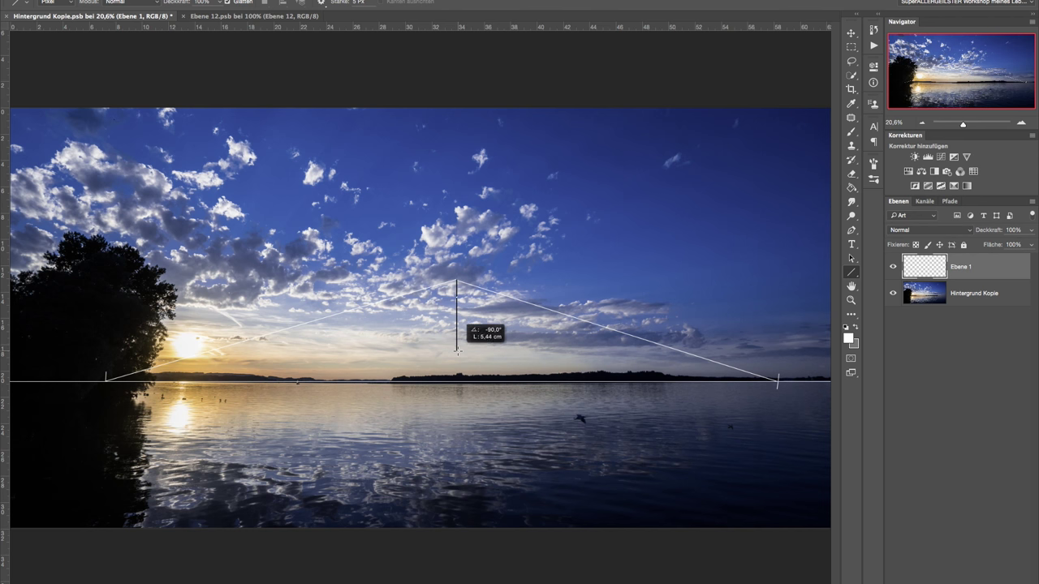
pyautogui.moveTo(456, 351); pyautogui.dragTo(457, 354)
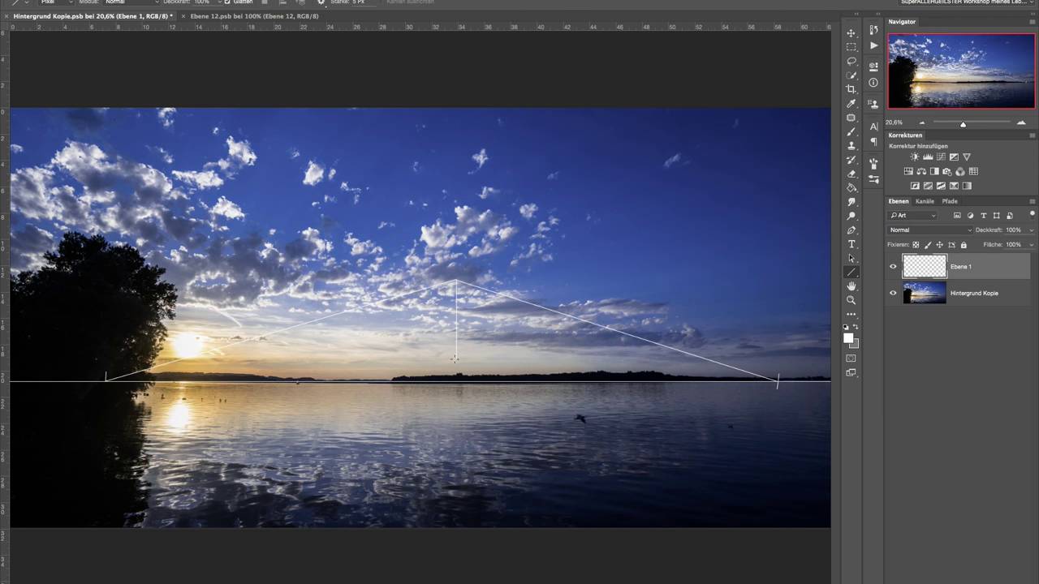
# Step: Join the front edge's base to both ticks and add the left and right side verticals
pyautogui.moveTo(456, 358); pyautogui.dragTo(104, 379)
pyautogui.moveTo(456, 358); pyautogui.dragTo(760, 379)
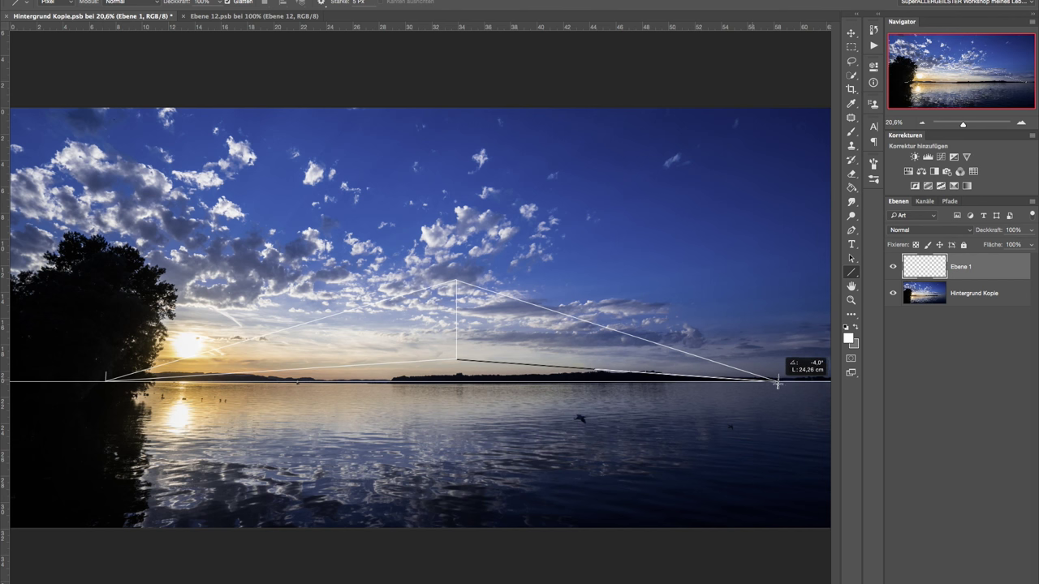
pyautogui.moveTo(760, 379); pyautogui.dragTo(777, 379)
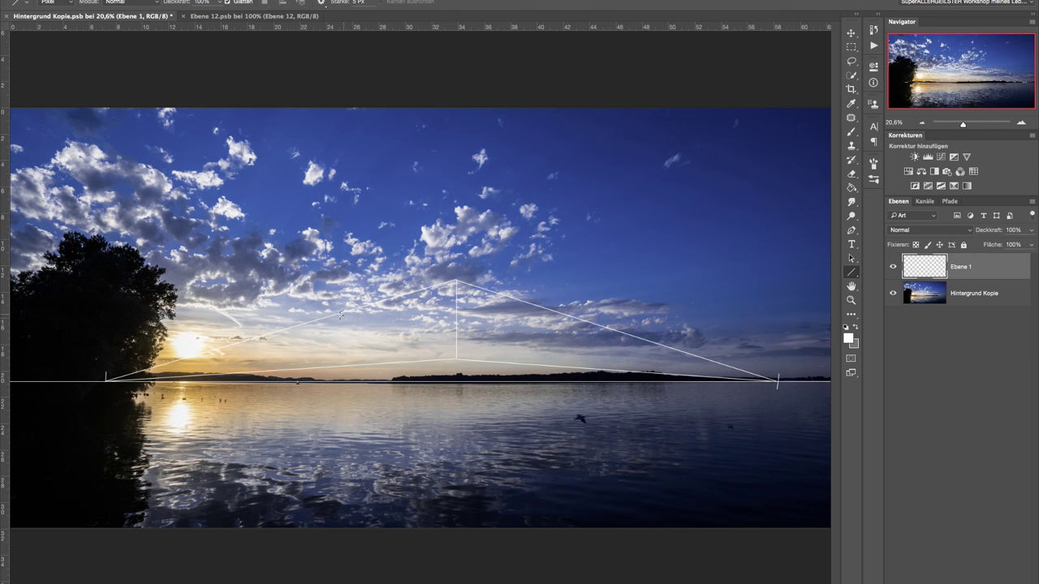
pyautogui.moveTo(338, 314); pyautogui.dragTo(336, 364)
pyautogui.moveTo(557, 313); pyautogui.dragTo(552, 363)
# Step: Draw base lines from each side edge to the opposite tick and drag the horizon guide off
pyautogui.moveTo(558, 367); pyautogui.dragTo(105, 379)
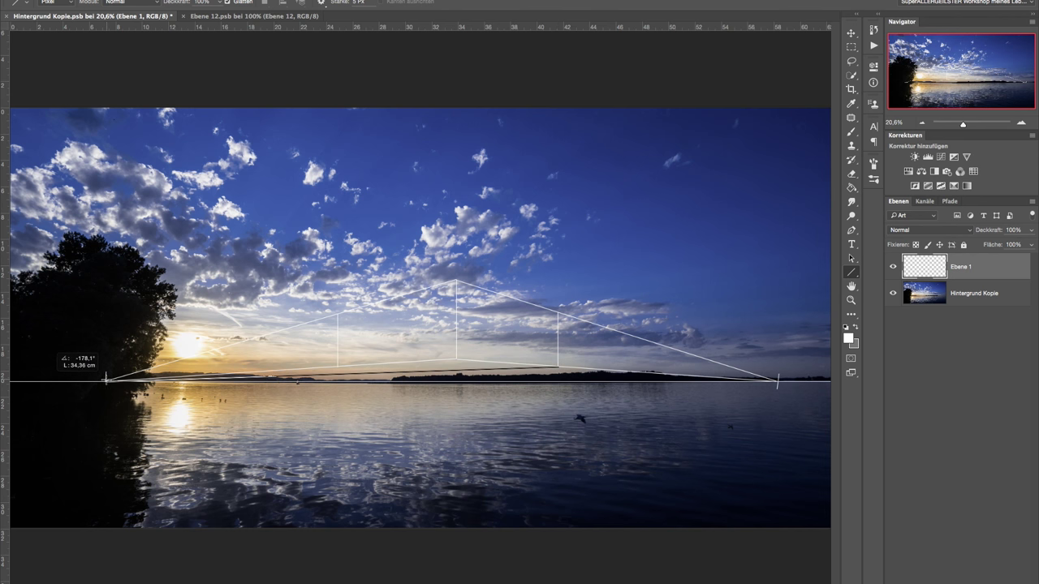
pyautogui.moveTo(106, 379); pyautogui.dragTo(106, 379)
pyautogui.moveTo(337, 365); pyautogui.dragTo(775, 380)
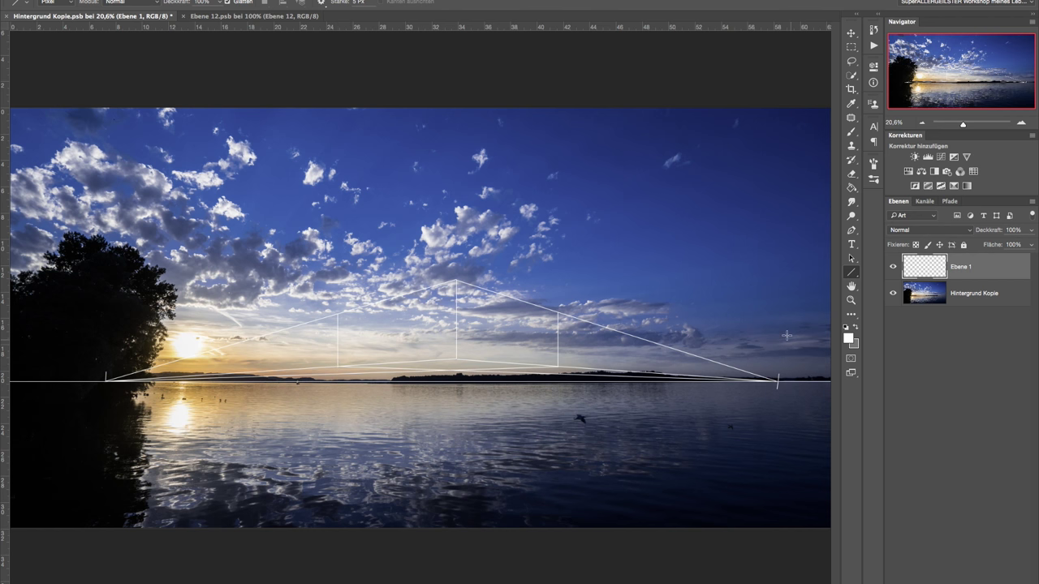
pyautogui.click(852, 33)
pyautogui.moveTo(798, 386); pyautogui.dragTo(787, 27)
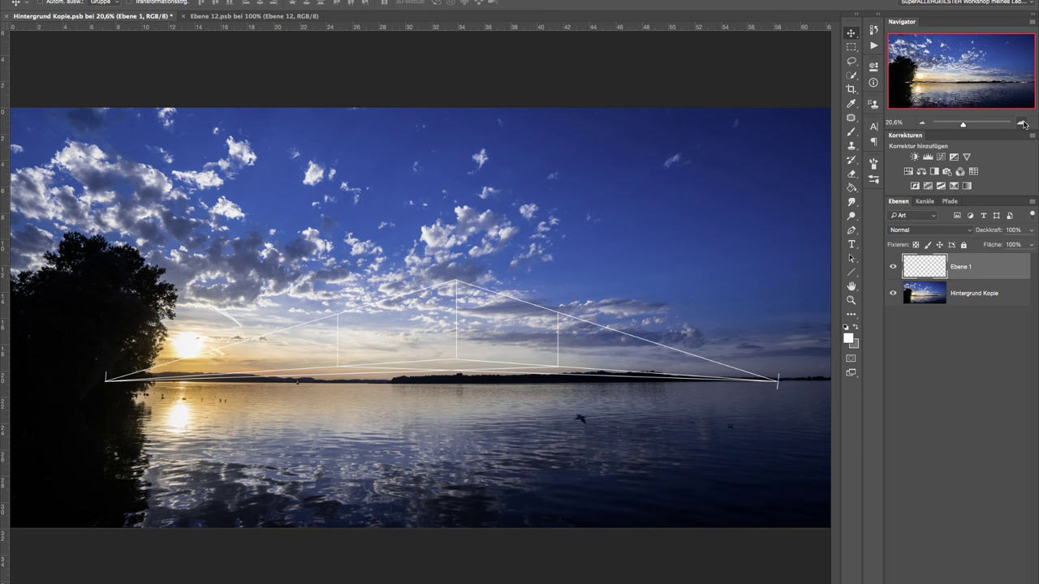
# Step: Zoom into the box sketch and delete the stray lines right of the box
pyautogui.click(1021, 121)
pyautogui.click(1021, 122)
pyautogui.moveTo(953, 73); pyautogui.dragTo(957, 82)
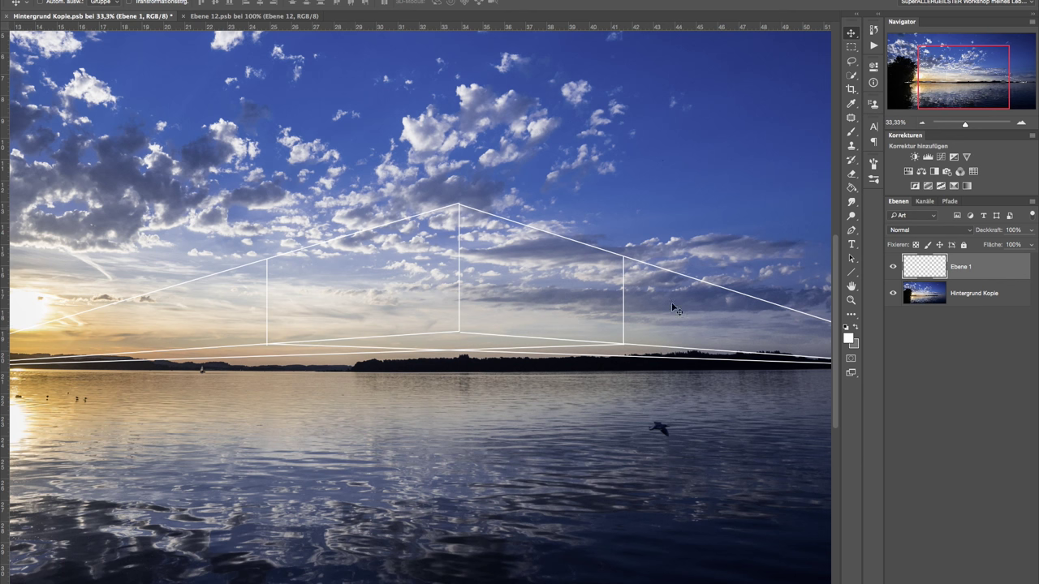
pyautogui.click(850, 49)
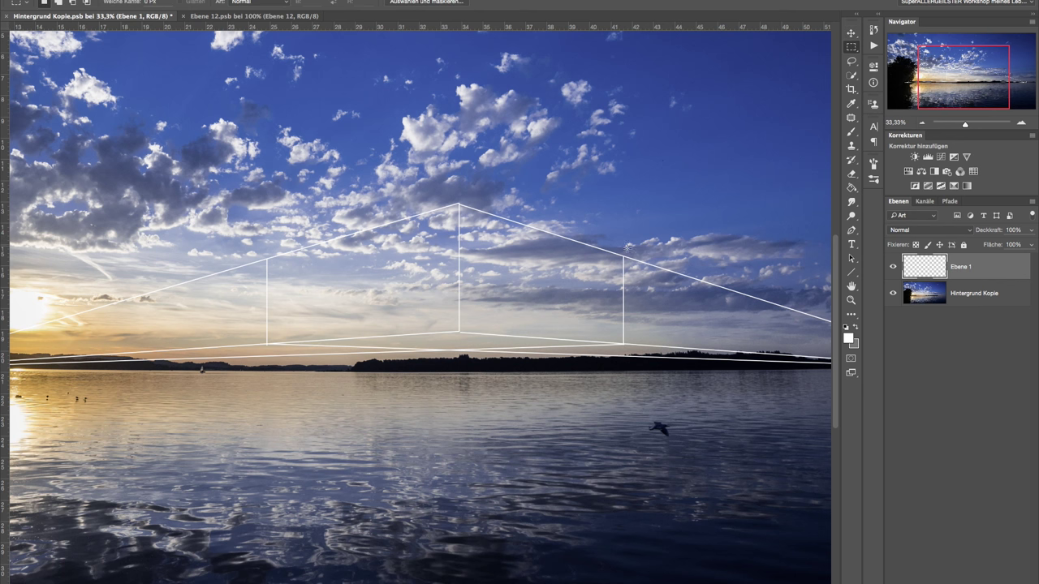
pyautogui.moveTo(625, 244); pyautogui.dragTo(792, 459)
pyautogui.press('Delete')
pyautogui.hotkey('ctrl', 'd')
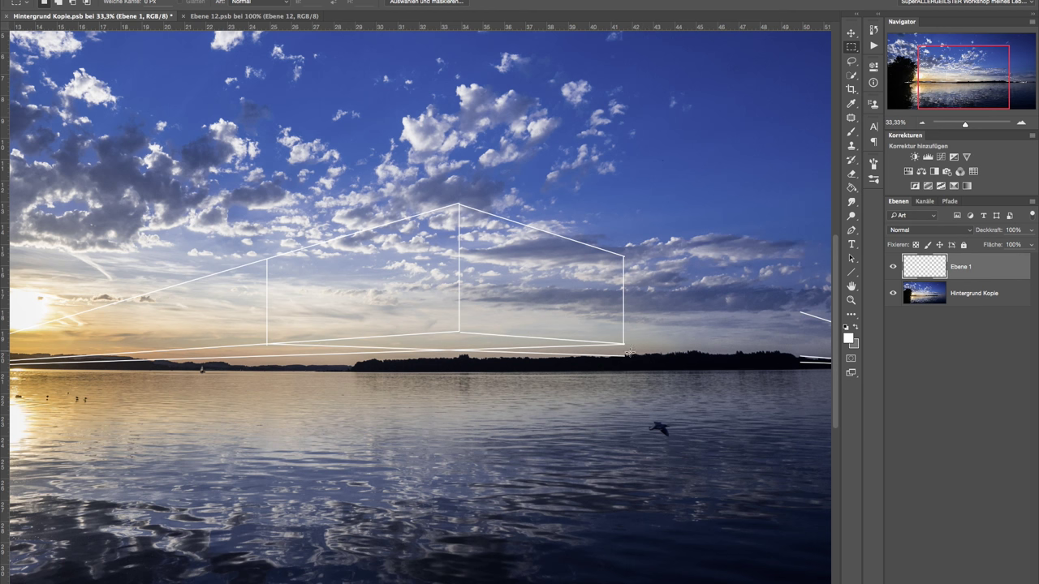
# Step: Delete the leftover lines left of the box, then zoom out to 16.67% to see the whole photo
pyautogui.moveTo(456, 351); pyautogui.dragTo(702, 385)
pyautogui.moveTo(452, 352); pyautogui.dragTo(84, 395)
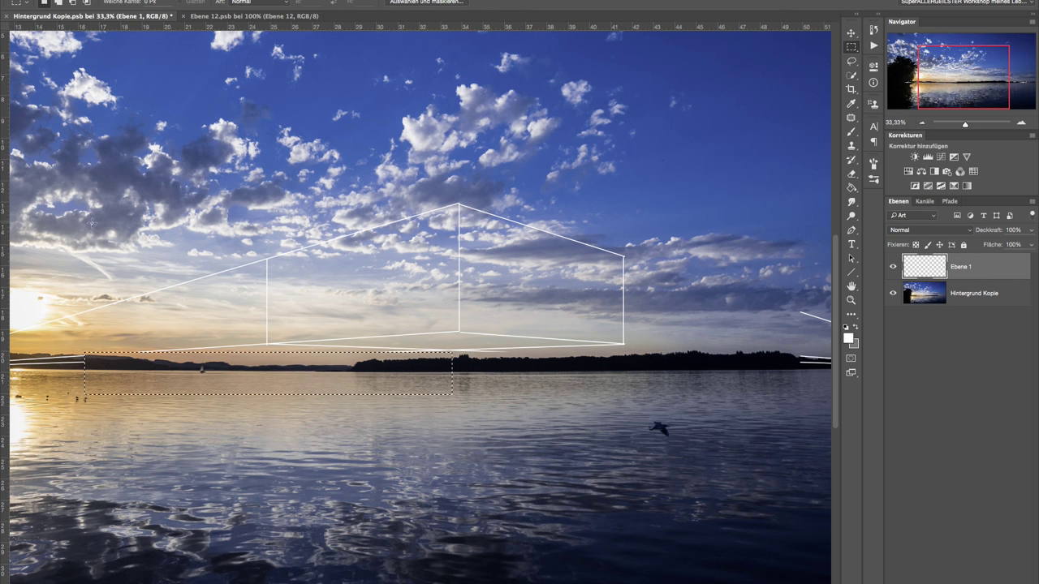
pyautogui.moveTo(92, 223); pyautogui.dragTo(261, 453)
pyautogui.press('Delete')
pyautogui.hotkey('ctrl', 'd')
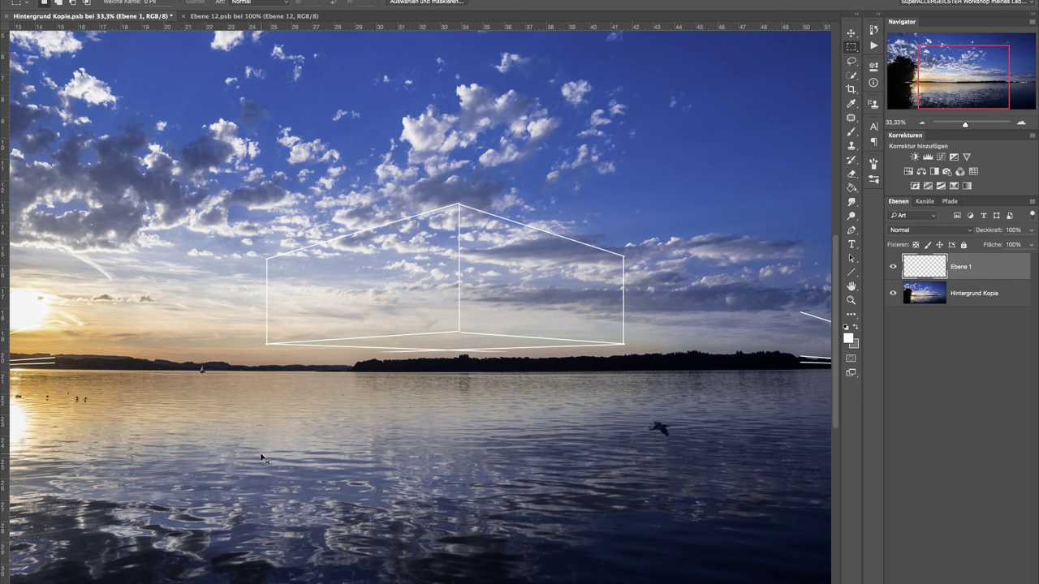
pyautogui.click(852, 174)
pyautogui.moveTo(511, 375); pyautogui.dragTo(494, 380)
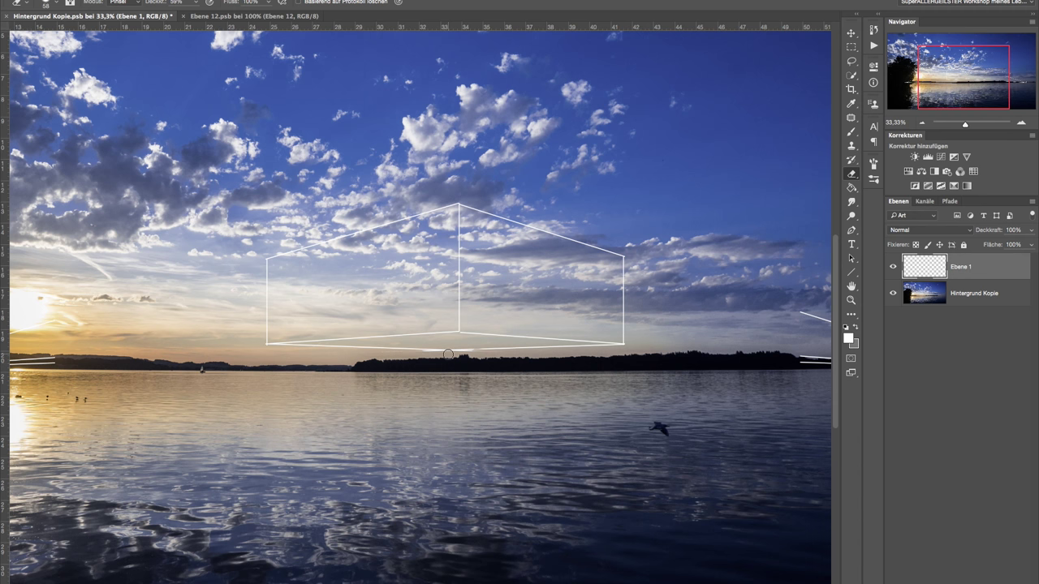
pyautogui.click(922, 123)
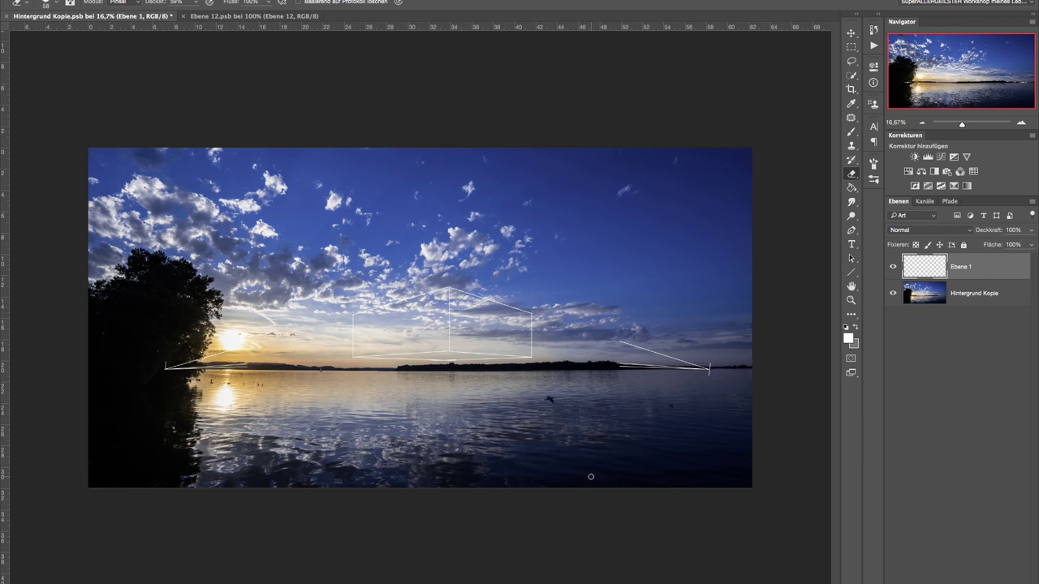
# Step: Draw a tall vertical beside the box with diagonals to its peak, corner and left vanishing point
pyautogui.click(851, 273)
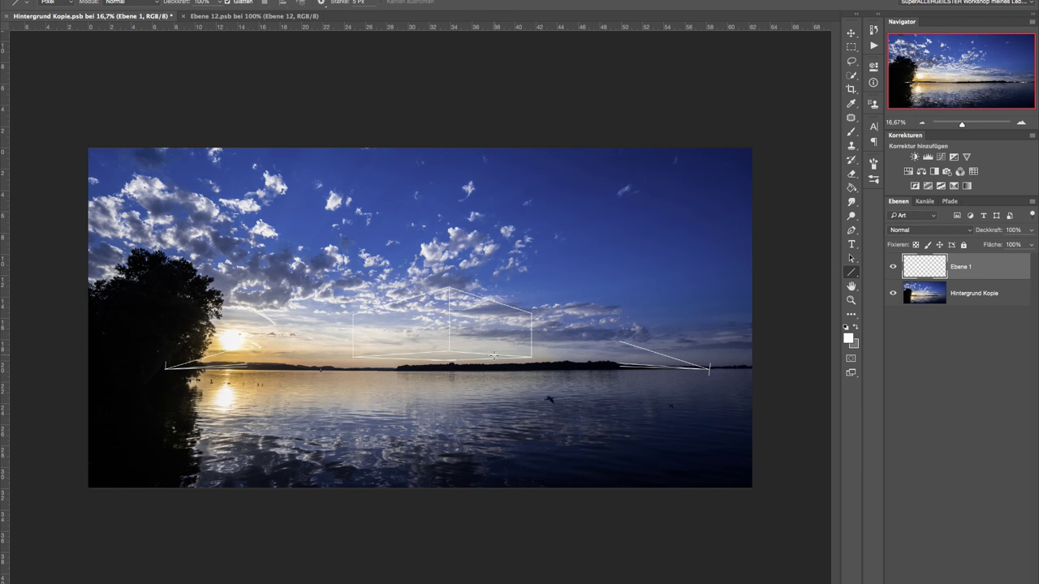
pyautogui.moveTo(492, 355); pyautogui.dragTo(490, 233)
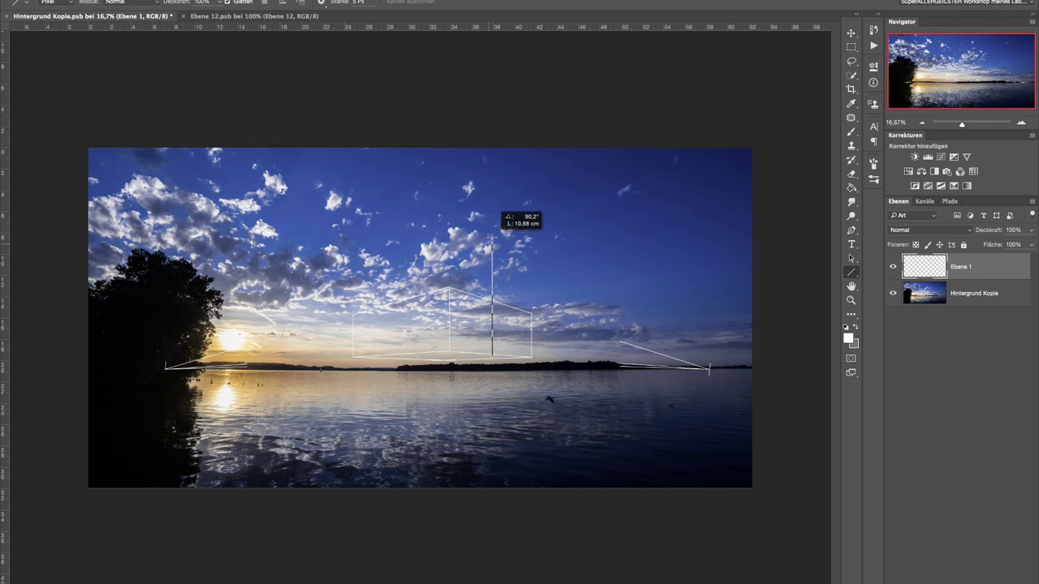
pyautogui.moveTo(490, 233); pyautogui.dragTo(449, 288)
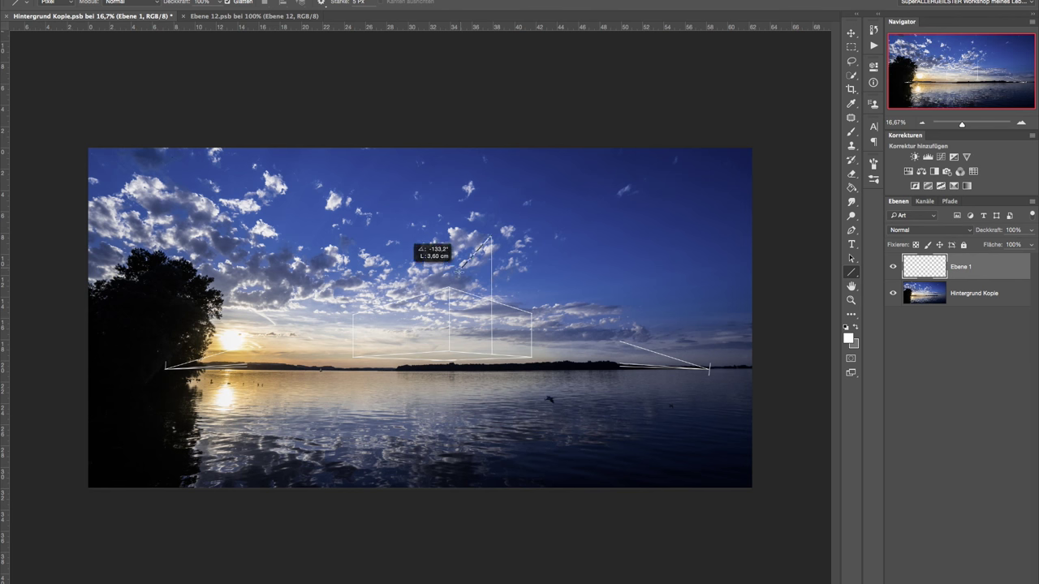
pyautogui.moveTo(491, 233); pyautogui.dragTo(532, 312)
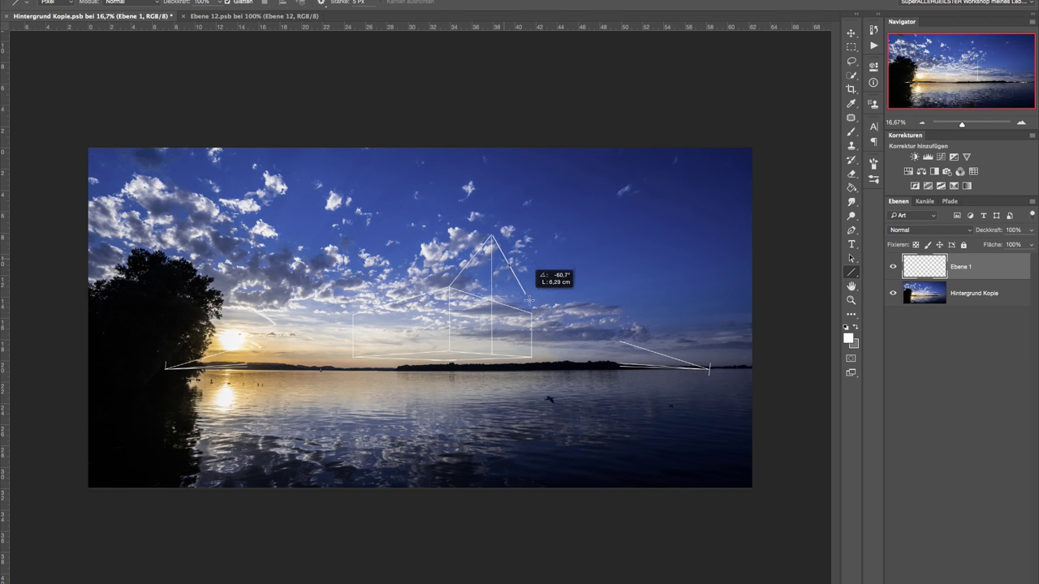
pyautogui.moveTo(491, 235); pyautogui.dragTo(164, 367)
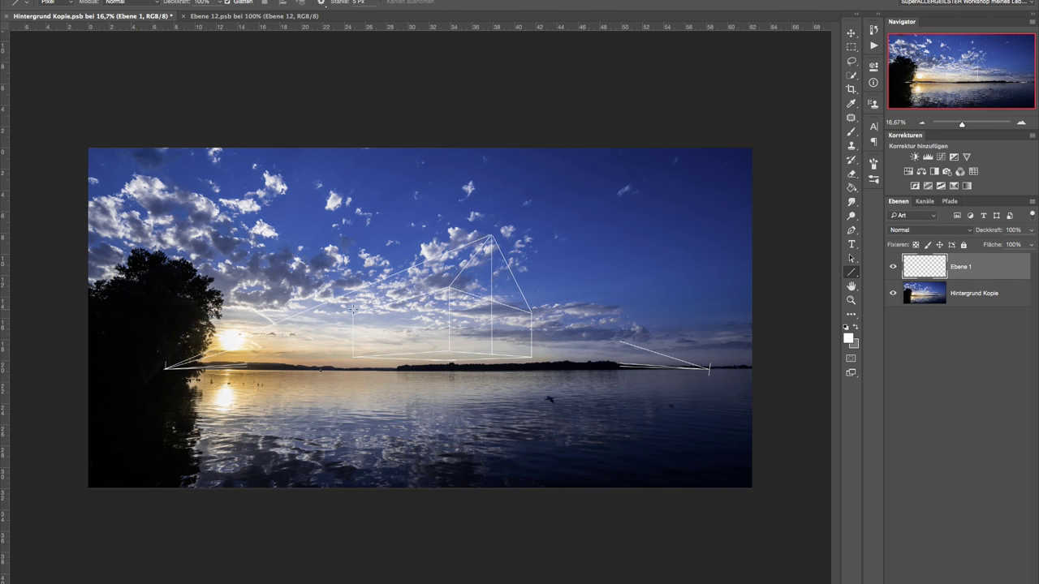
pyautogui.moveTo(354, 312); pyautogui.dragTo(380, 276)
pyautogui.click(1021, 123)
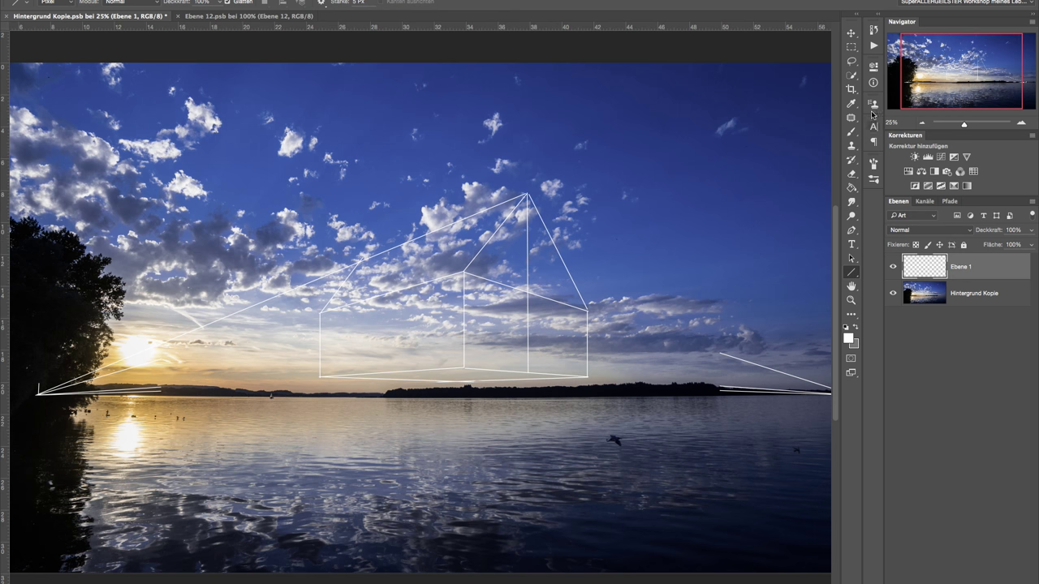
# Step: Step back in the History panel to the last Radiergummi state, removing the extra lines
pyautogui.click(874, 30)
pyautogui.click(803, 274)
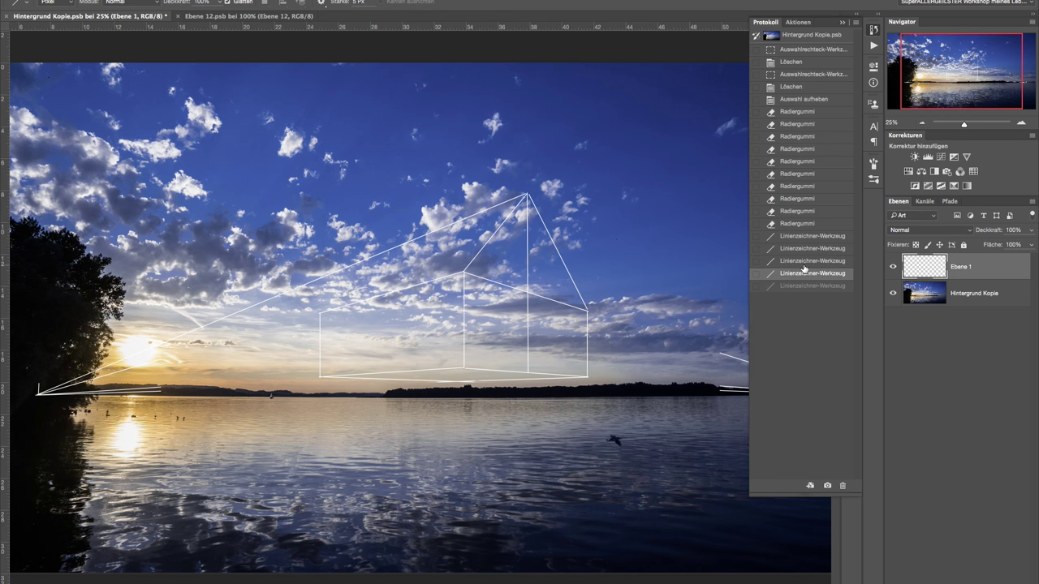
pyautogui.click(805, 249)
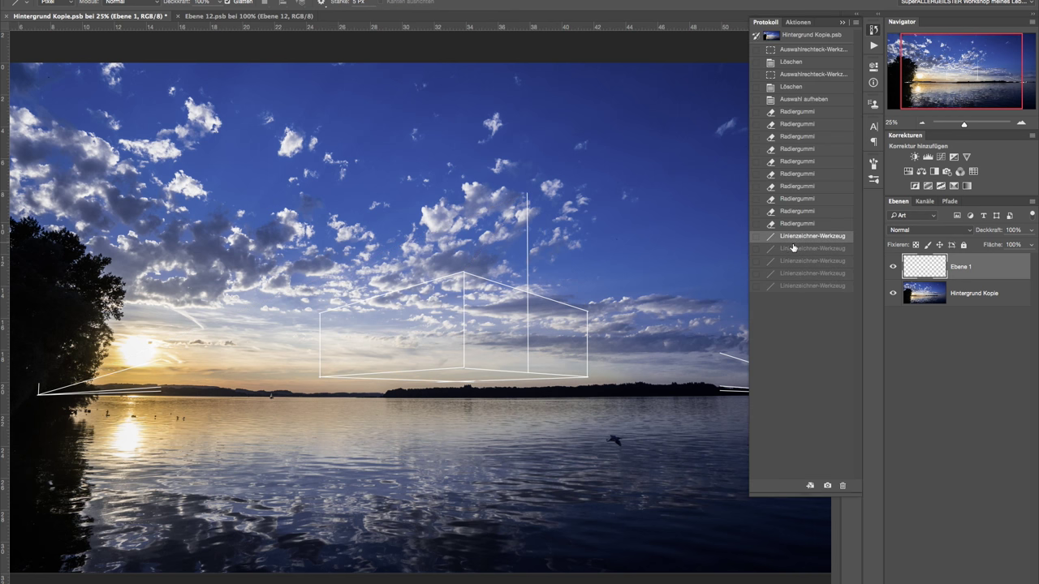
pyautogui.click(795, 225)
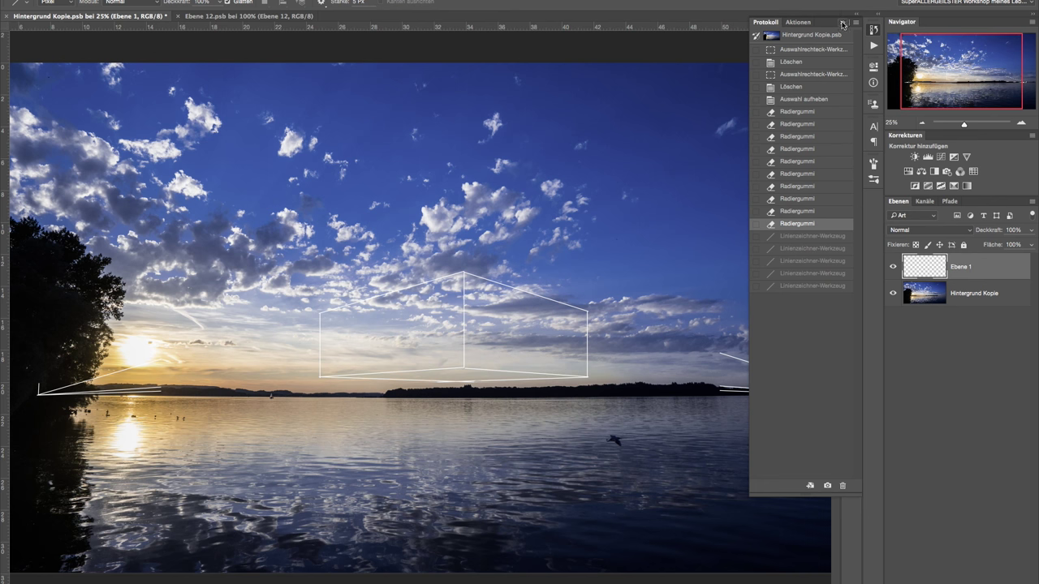
pyautogui.click(842, 22)
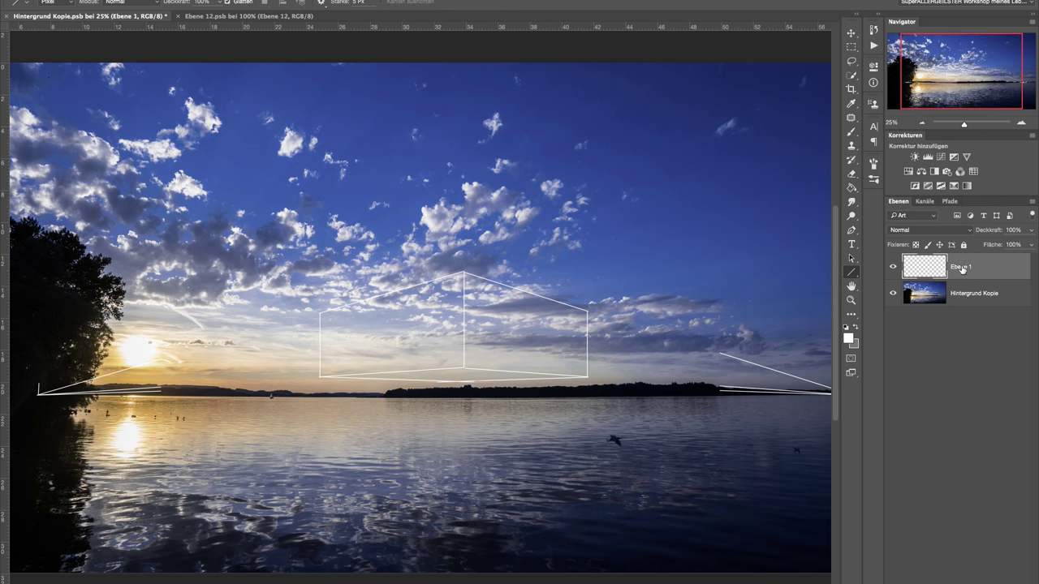
# Step: Rename Ebene 1 to Hilfe and duplicate Hintergrund Kopie as Hintergrund Kopie 2
pyautogui.doubleClick(961, 268)
pyautogui.write('Hilfe')
pyautogui.press('Return')
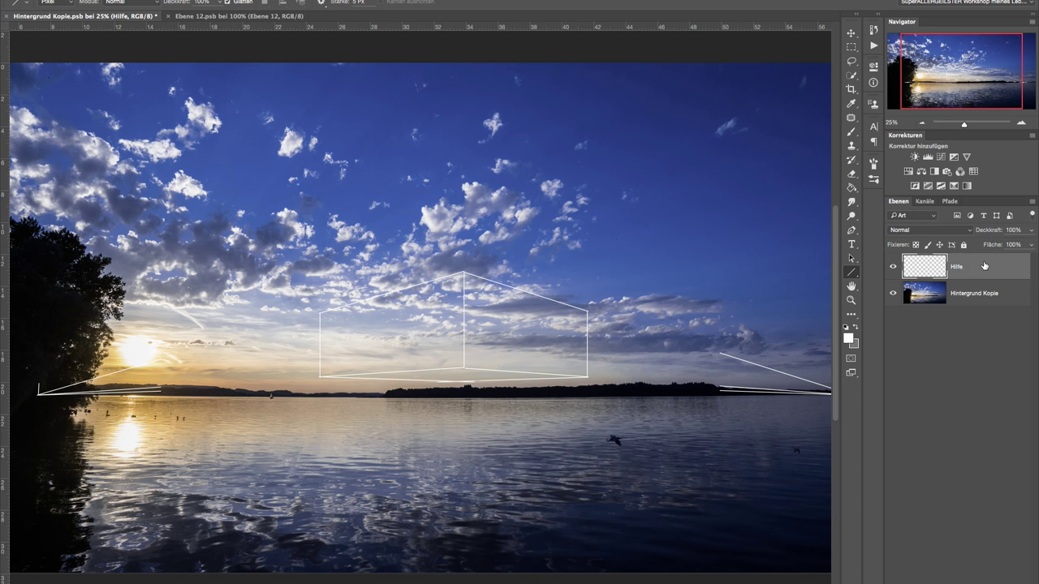
pyautogui.click(1006, 294)
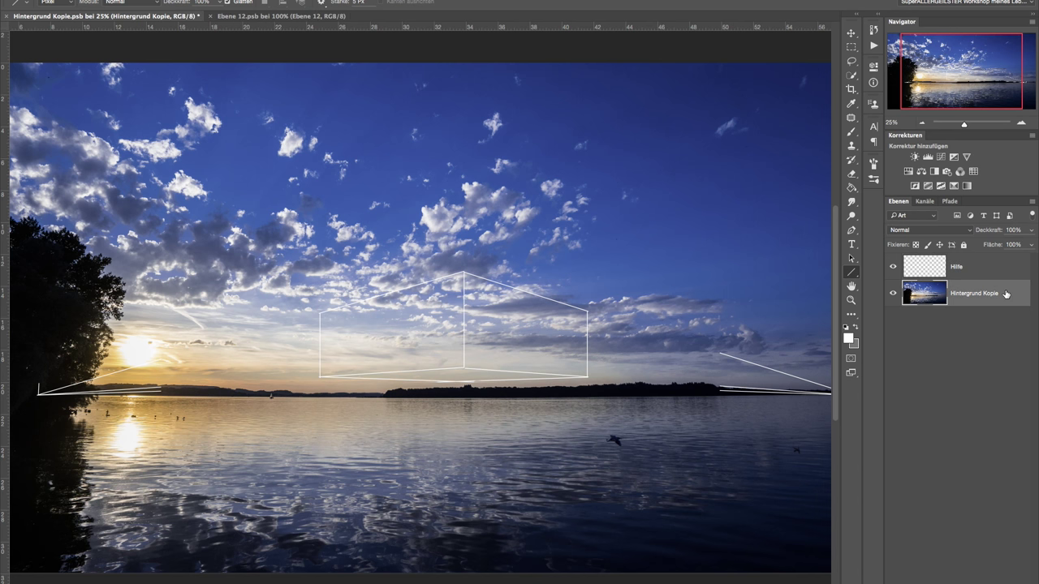
pyautogui.hotkey('ctrl', 'j')
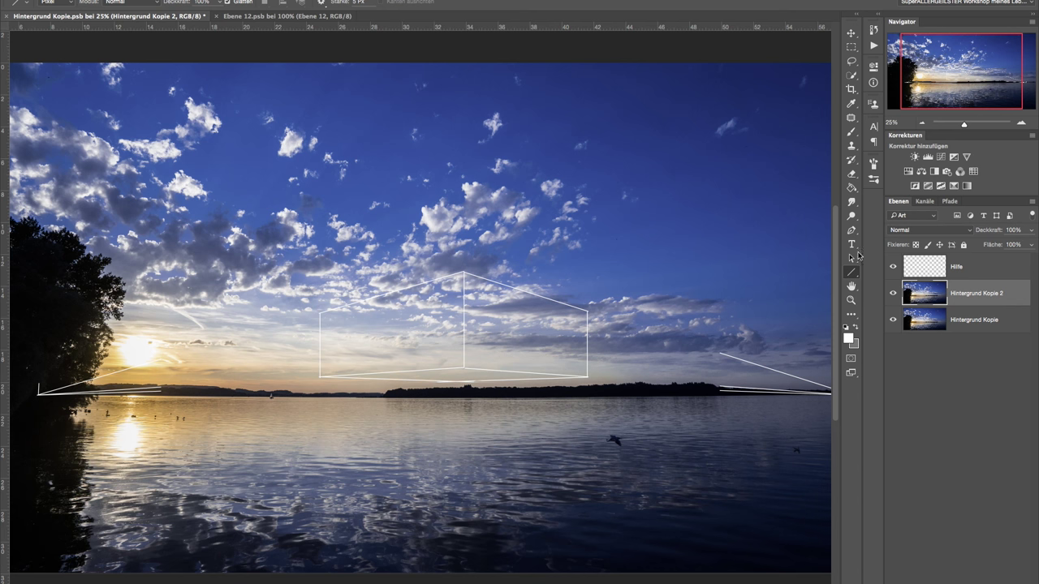
# Step: Select a rectangle of sky left of the box with the Rectangular Marquee
pyautogui.moveTo(852, 47); pyautogui.dragTo(913, 52)
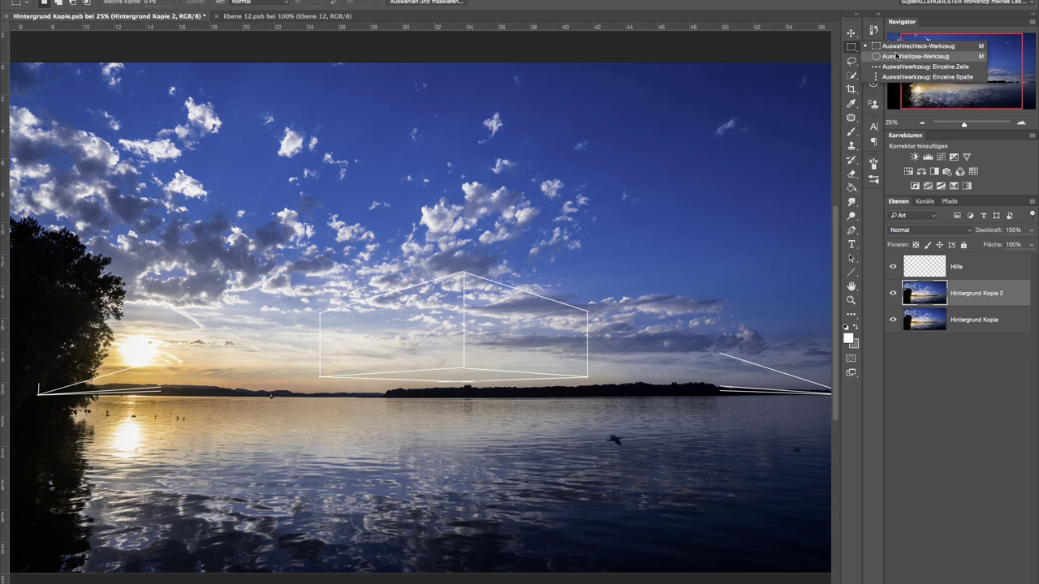
pyautogui.click(951, 48)
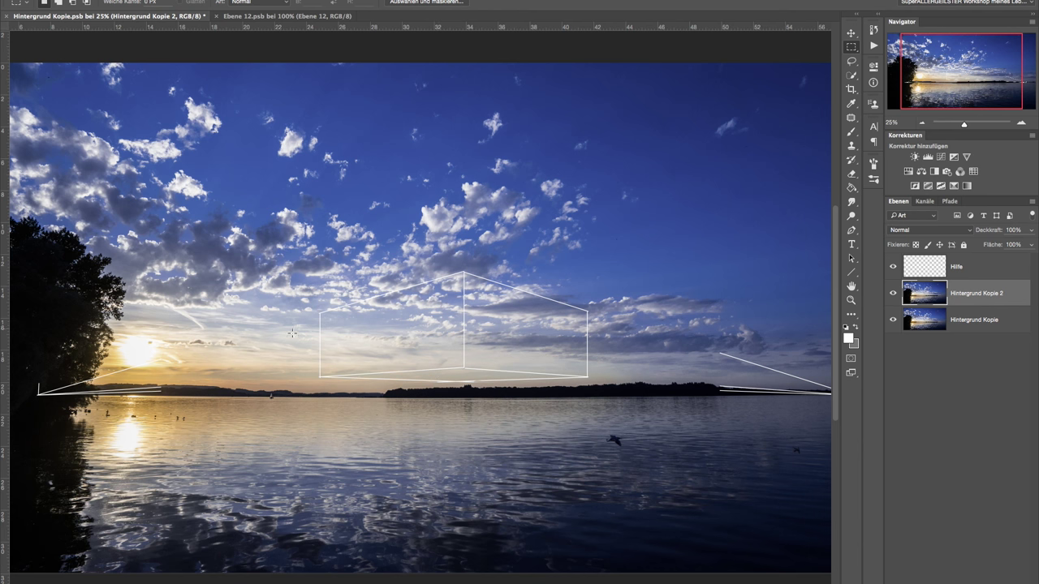
pyautogui.moveTo(248, 315); pyautogui.dragTo(437, 379)
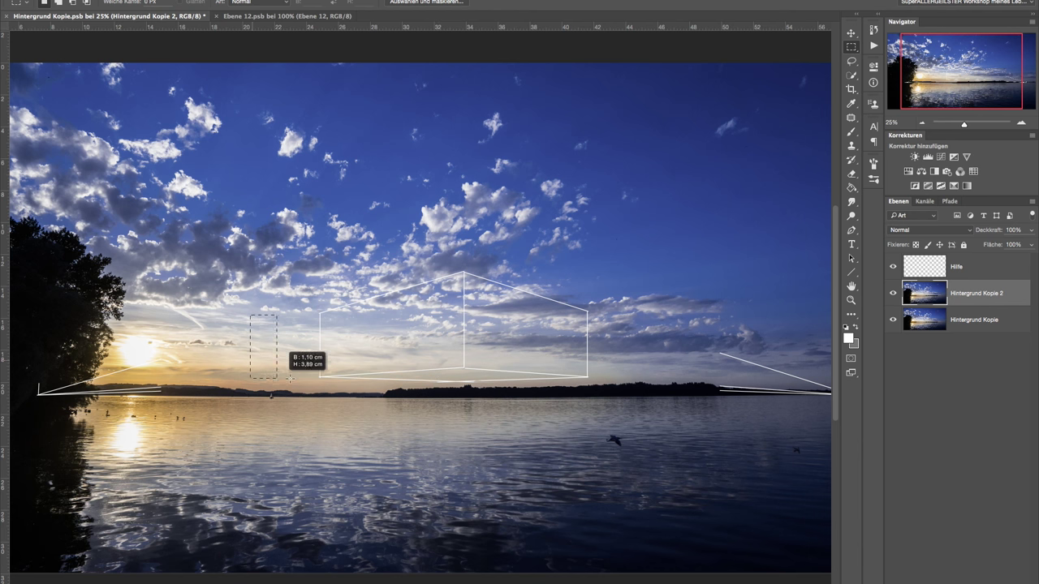
# Step: Copy the selected sky strip onto a new layer and move it over the box's front face
pyautogui.moveTo(437, 380); pyautogui.dragTo(425, 386)
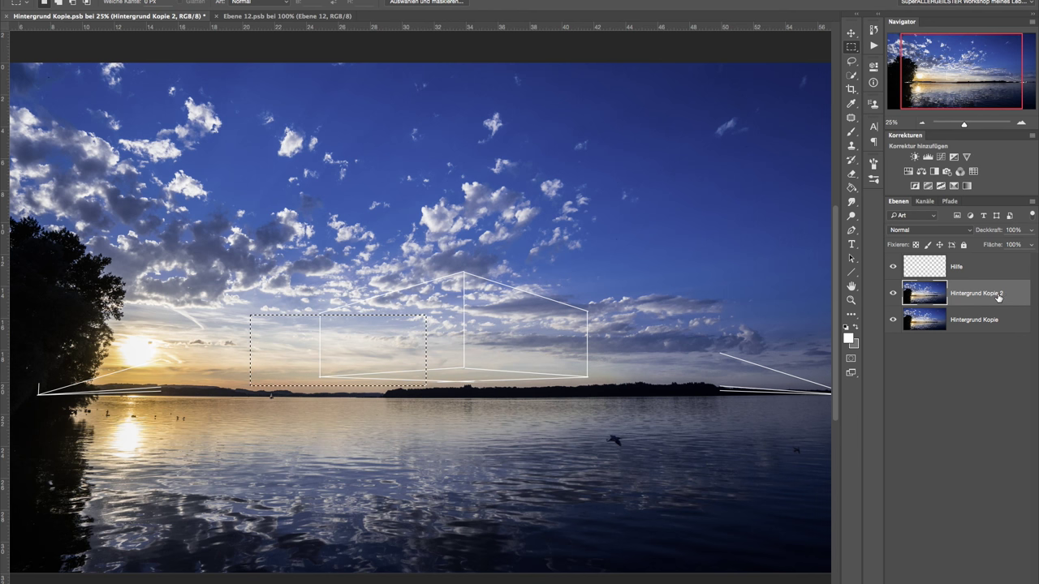
pyautogui.hotkey('ctrl', 'j')
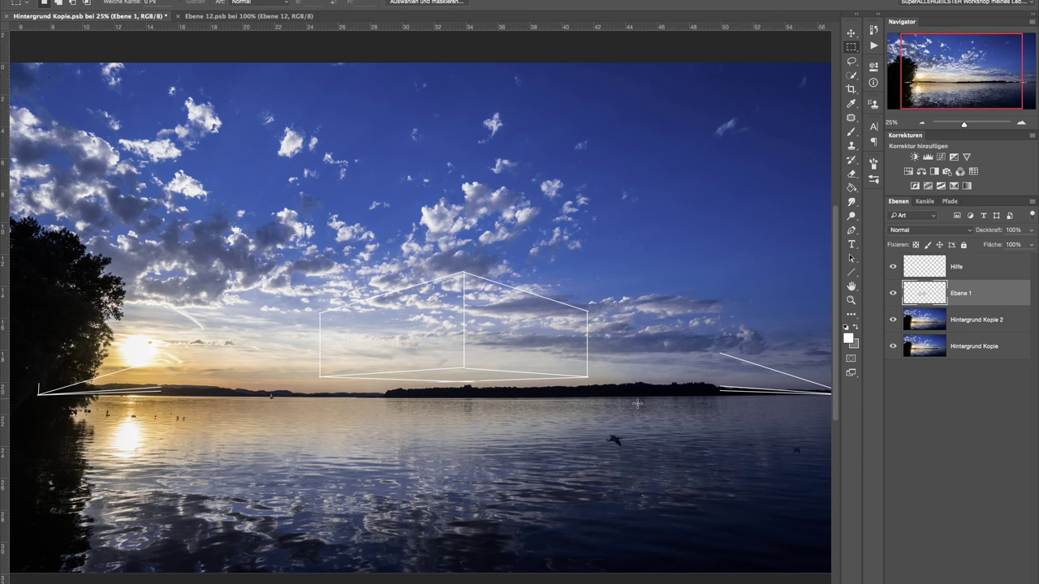
pyautogui.hotkey('ctrl', 't')
pyautogui.moveTo(390, 349); pyautogui.dragTo(463, 339)
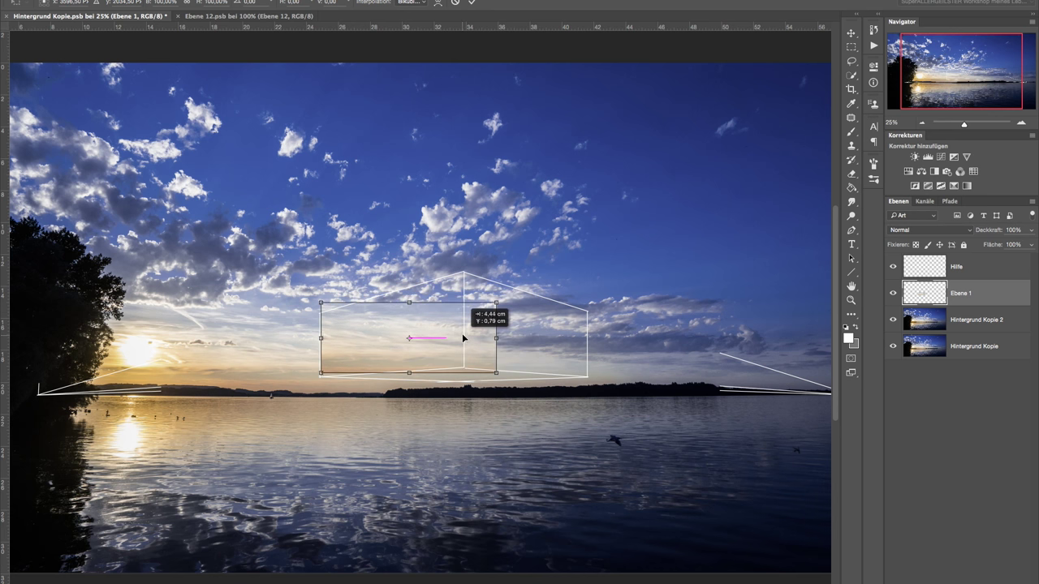
pyautogui.moveTo(463, 339); pyautogui.dragTo(461, 344)
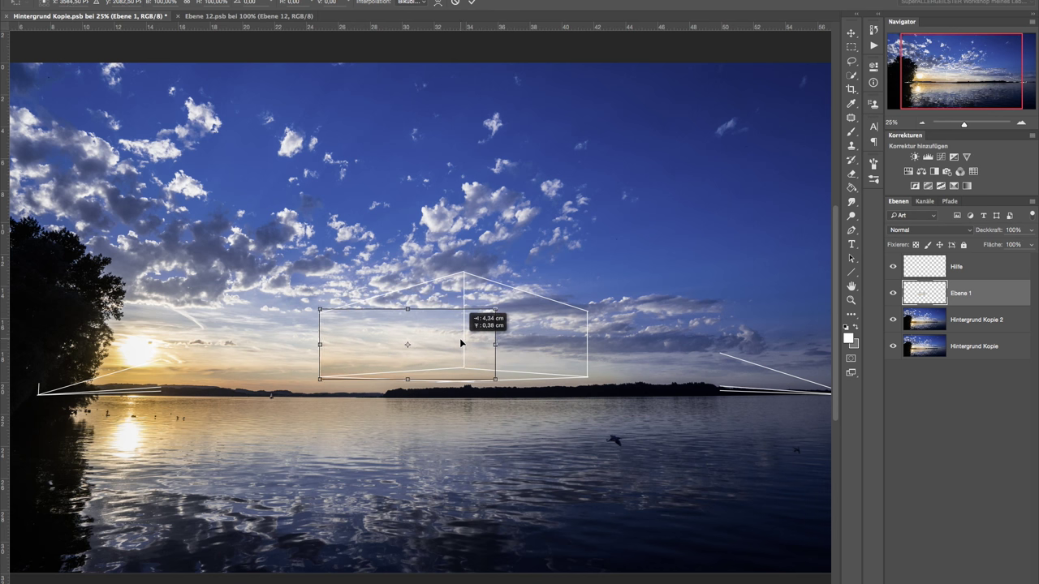
pyautogui.moveTo(461, 344); pyautogui.dragTo(461, 345)
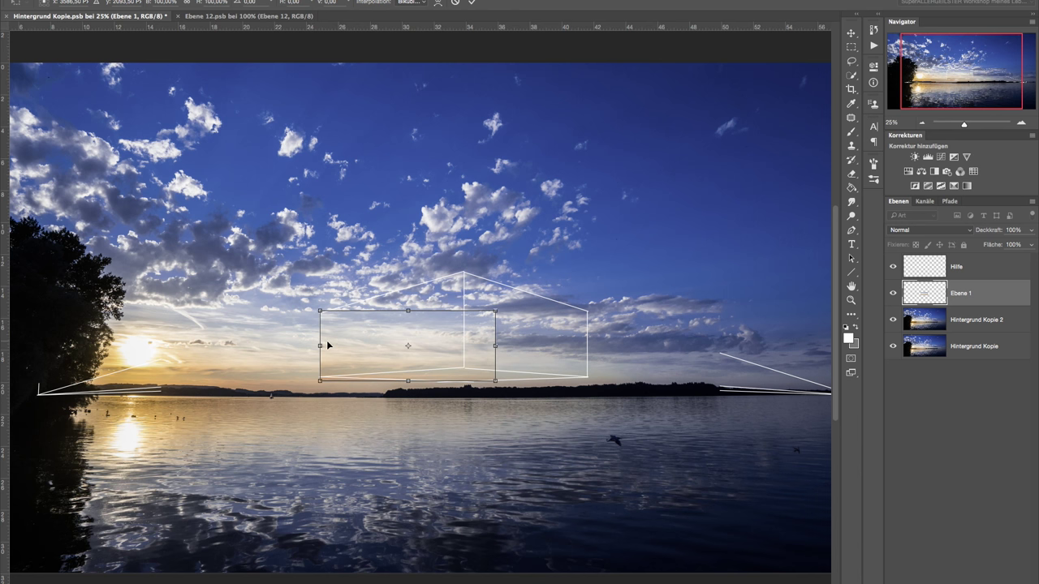
pyautogui.moveTo(340, 346); pyautogui.dragTo(345, 347)
# Step: Switch the sky patch's Free Transform into Distort mode
pyautogui.rightClick(446, 337)
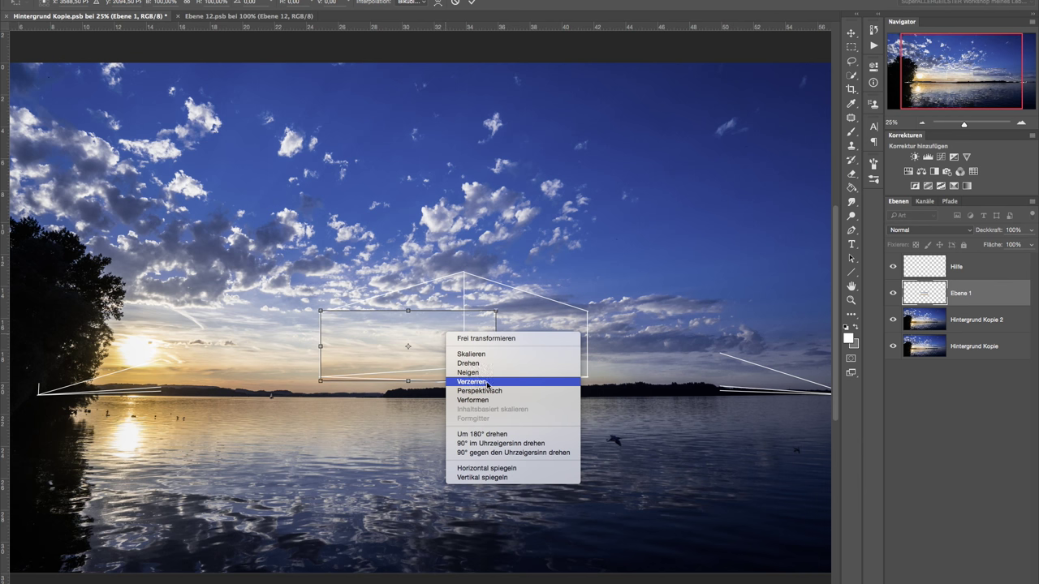
pyautogui.click(486, 382)
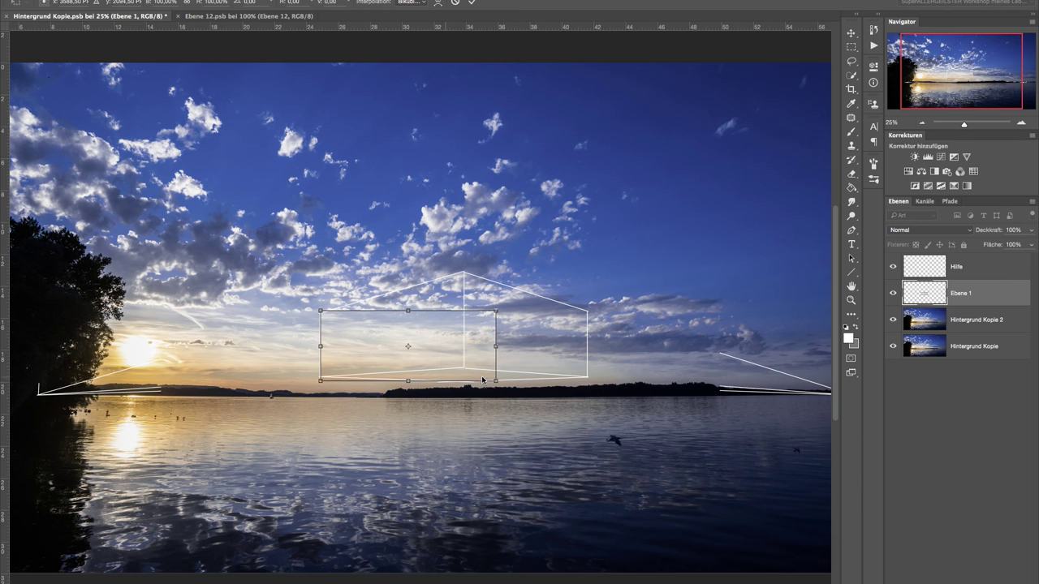
pyautogui.click(133, 0)
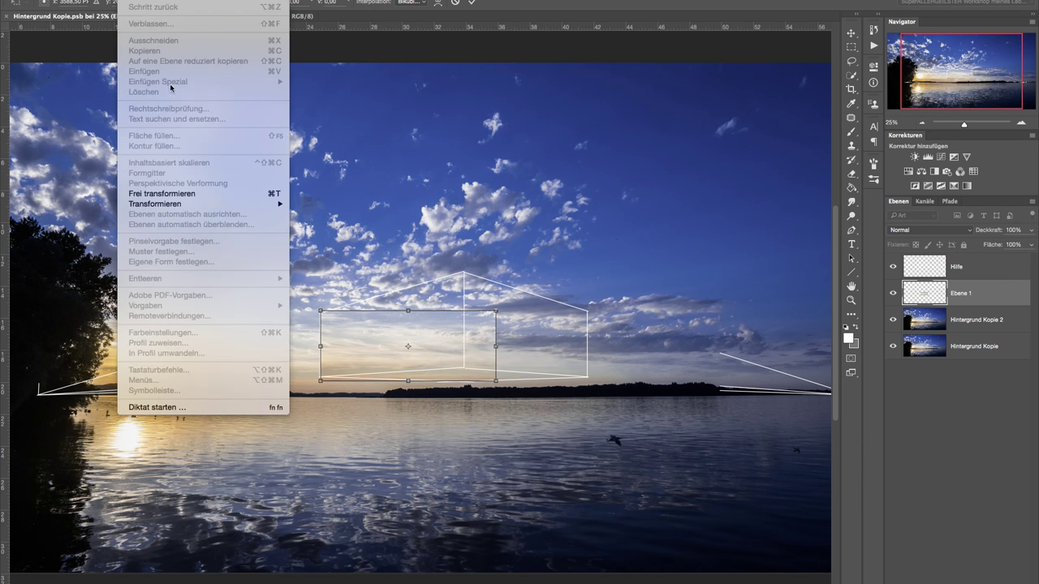
pyautogui.moveTo(155, 204)
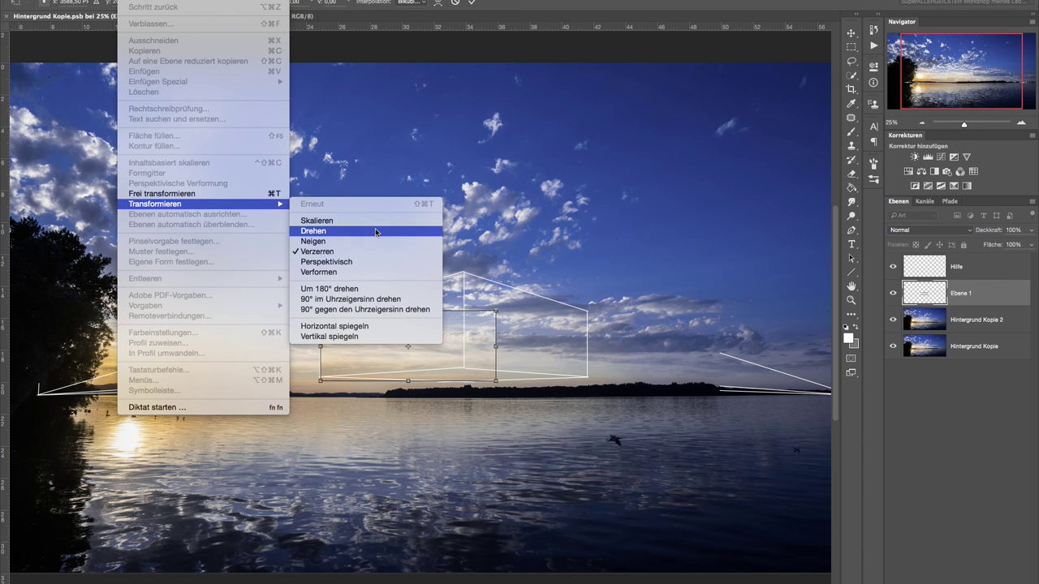
pyautogui.click(432, 236)
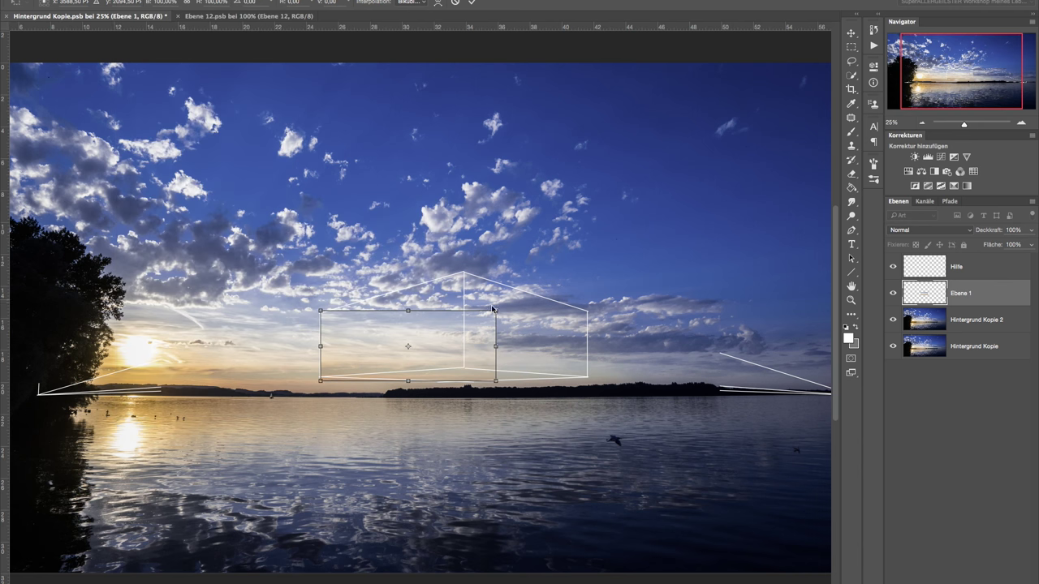
# Step: Drag the sky patch's four corners onto the box's left face outline and commit
pyautogui.moveTo(496, 311); pyautogui.dragTo(464, 272)
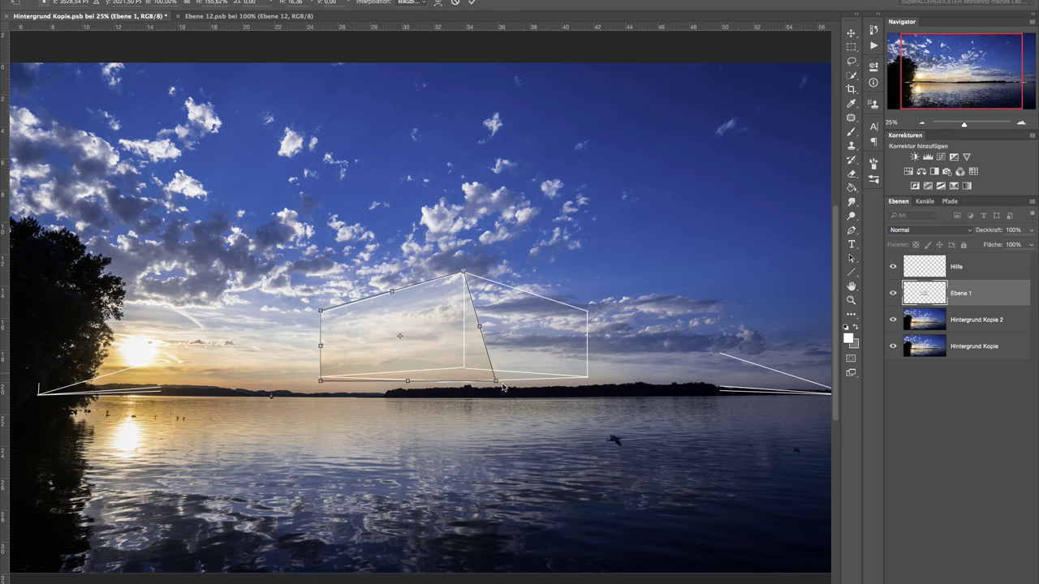
pyautogui.moveTo(496, 382); pyautogui.dragTo(464, 371)
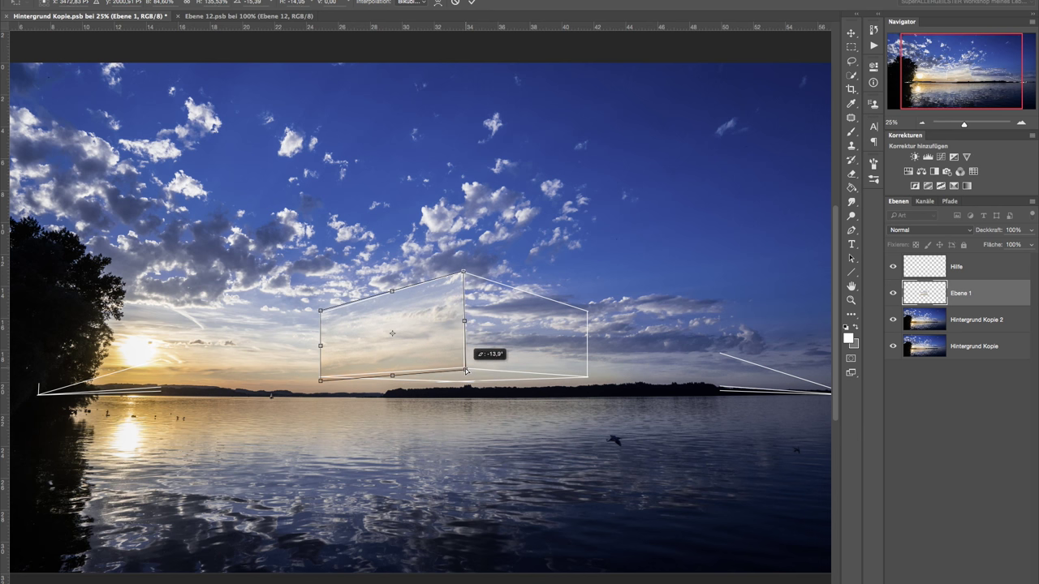
pyautogui.moveTo(464, 371); pyautogui.dragTo(463, 367)
pyautogui.moveTo(320, 383); pyautogui.dragTo(319, 376)
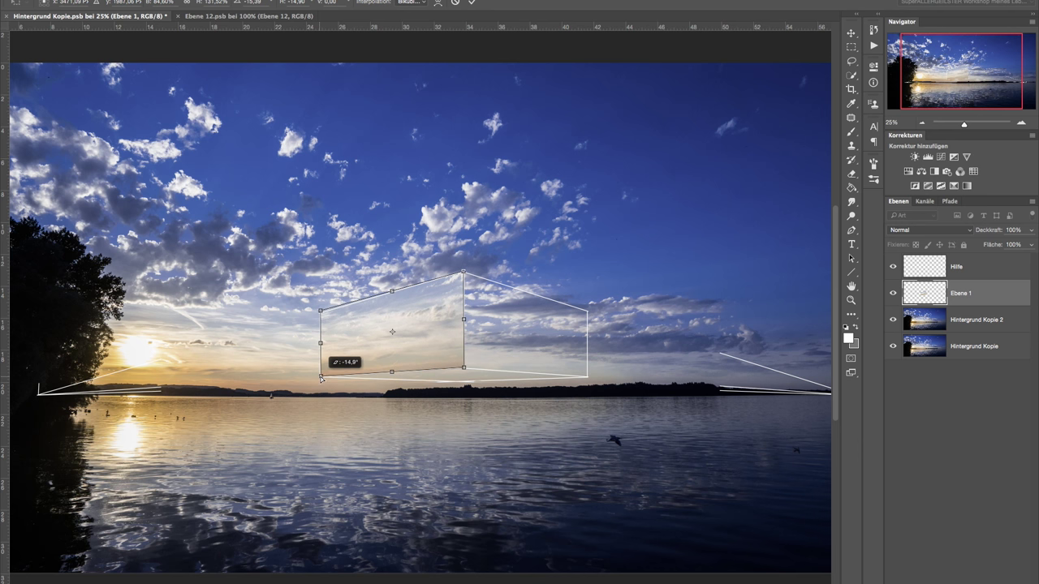
pyautogui.moveTo(463, 369); pyautogui.dragTo(463, 366)
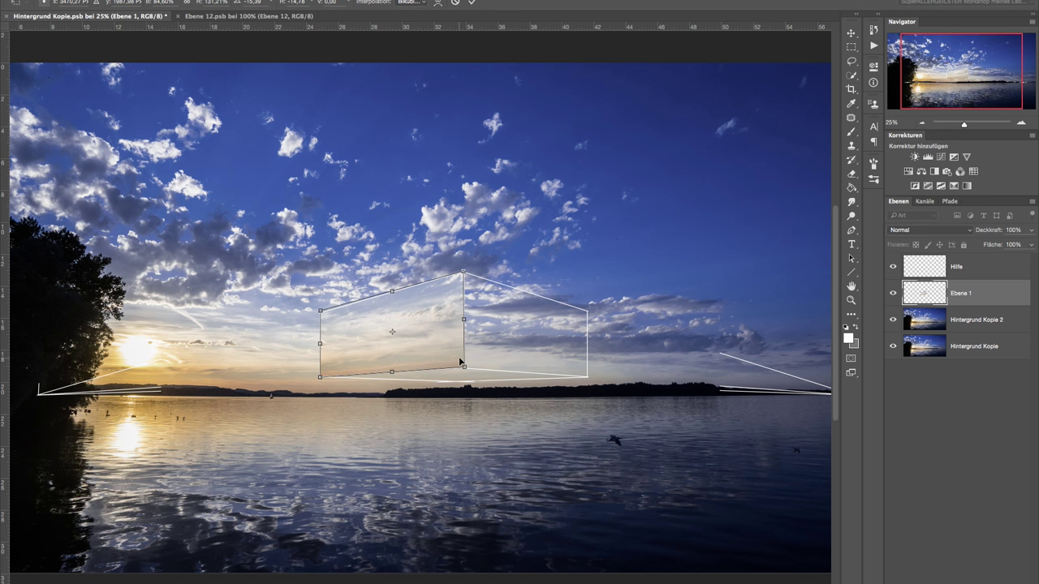
pyautogui.moveTo(321, 311); pyautogui.dragTo(322, 315)
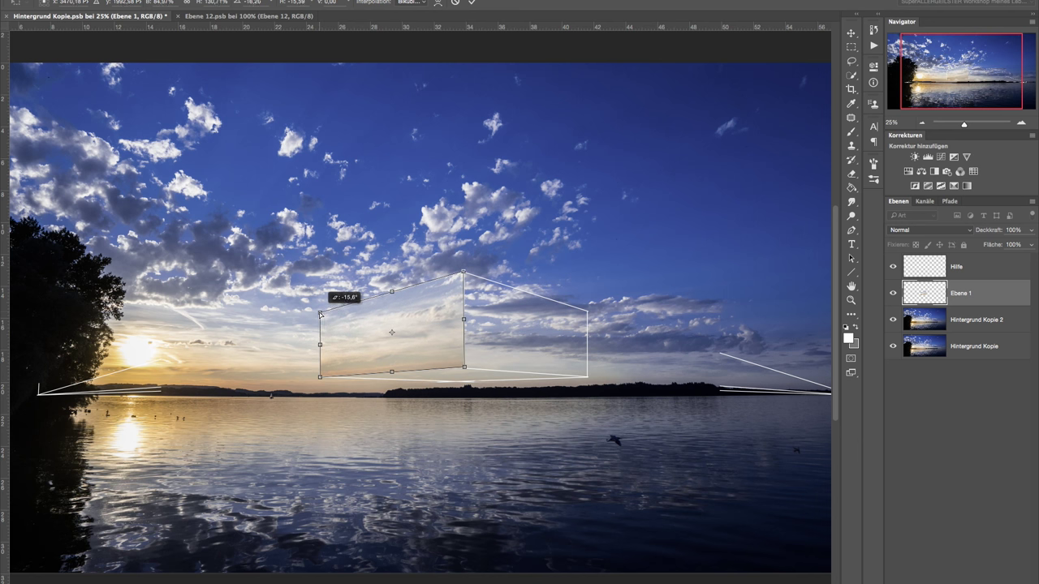
pyautogui.moveTo(321, 315); pyautogui.dragTo(316, 310)
pyautogui.press('Return')
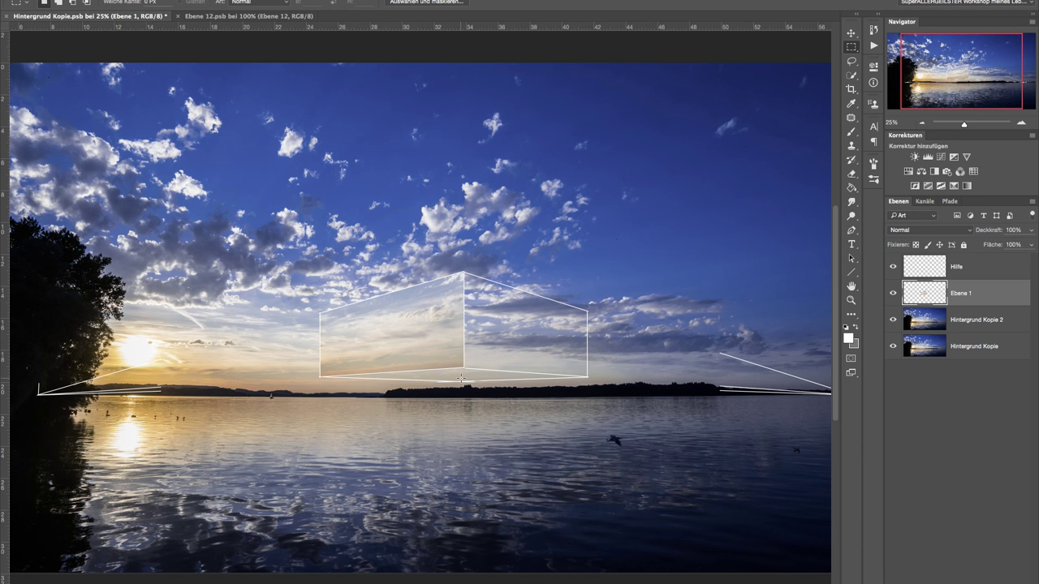
# Step: Copy a rectangle of sky from Hintergrund Kopie 2 onto a new layer for the right face
pyautogui.click(1001, 318)
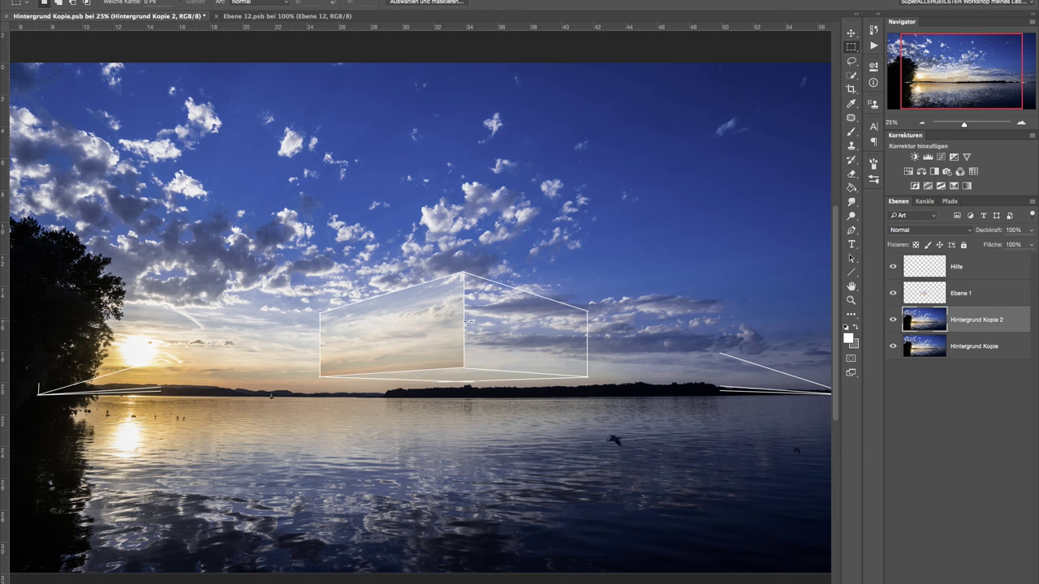
pyautogui.moveTo(424, 323)
pyautogui.mouseDown()
pyautogui.moveTo(606, 388)
pyautogui.moveTo(582, 394)
pyautogui.mouseUp()
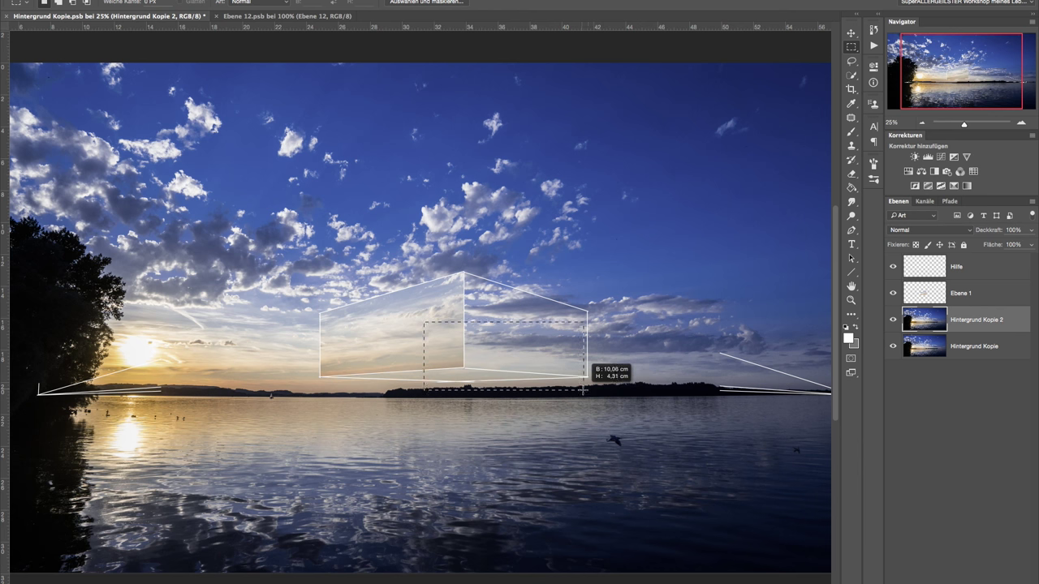
pyautogui.hotkey('ctrl', 'j')
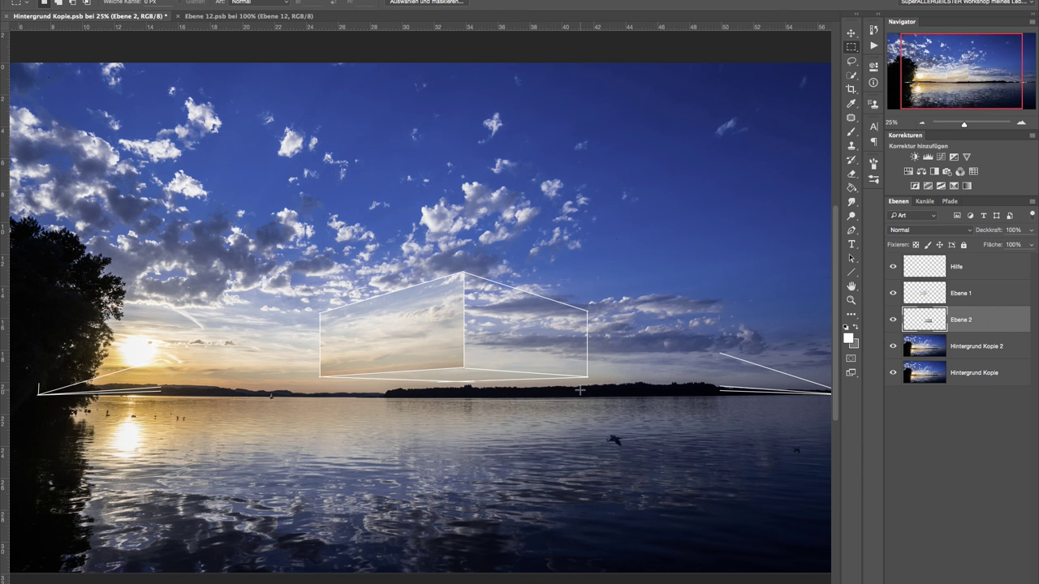
# Step: Distort the sky patch so its four corners sit on the box's right-face outline
pyautogui.hotkey('ctrl', 't')
pyautogui.moveTo(557, 360); pyautogui.dragTo(563, 346)
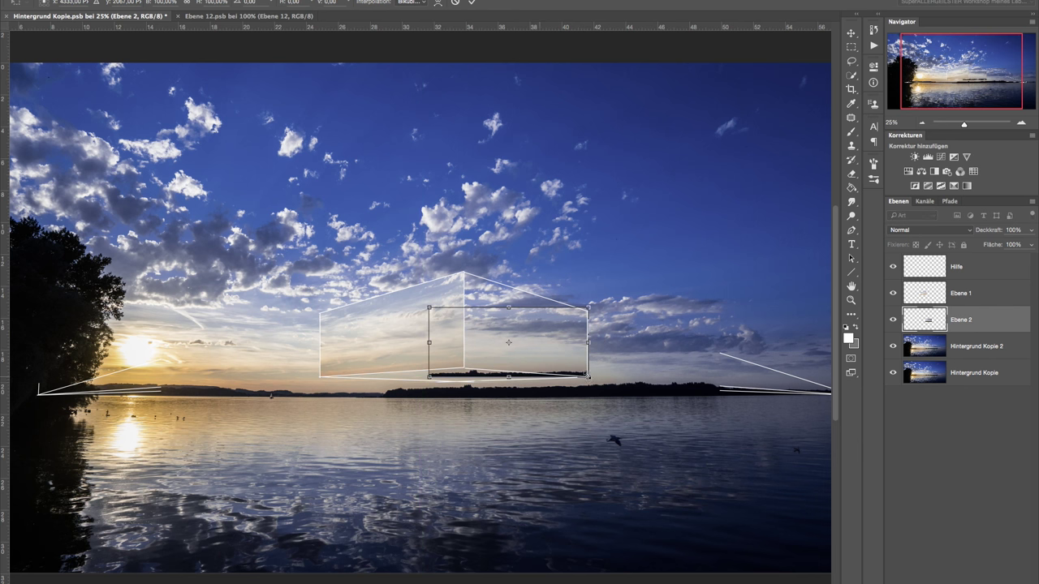
pyautogui.rightClick(525, 338)
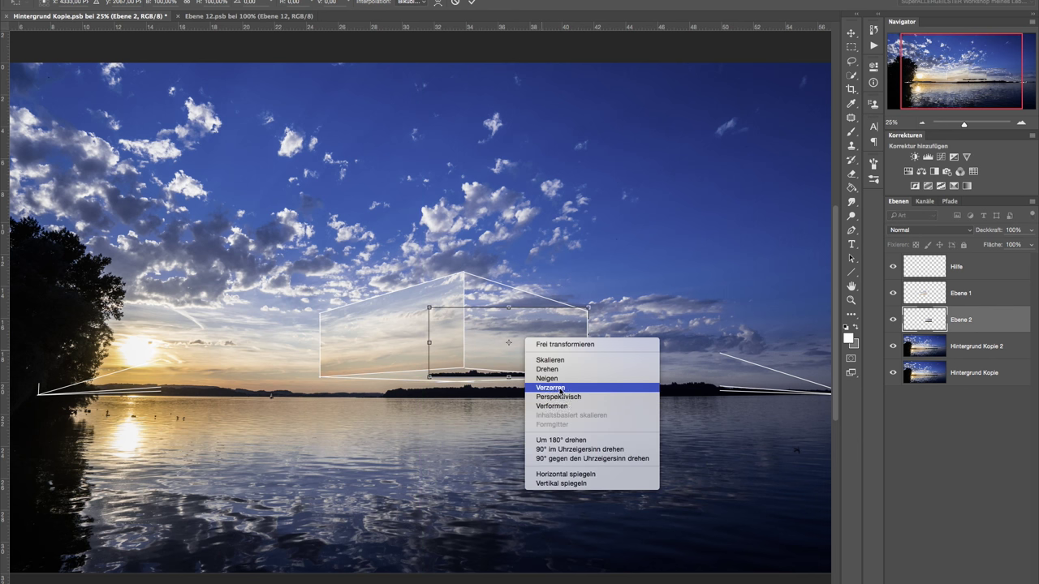
pyautogui.click(550, 388)
pyautogui.moveTo(429, 308); pyautogui.dragTo(465, 275)
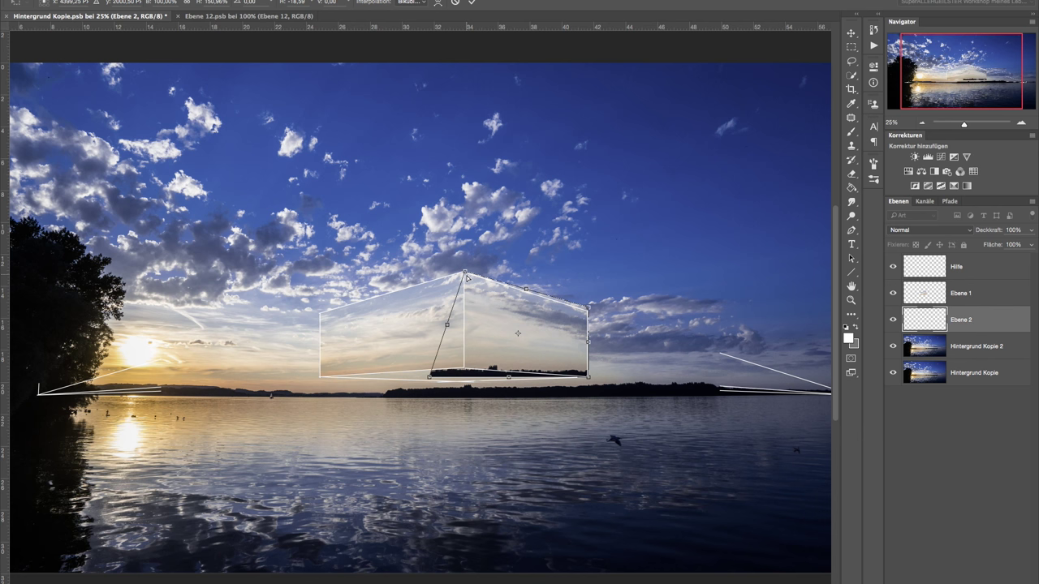
pyautogui.moveTo(429, 377); pyautogui.dragTo(464, 376)
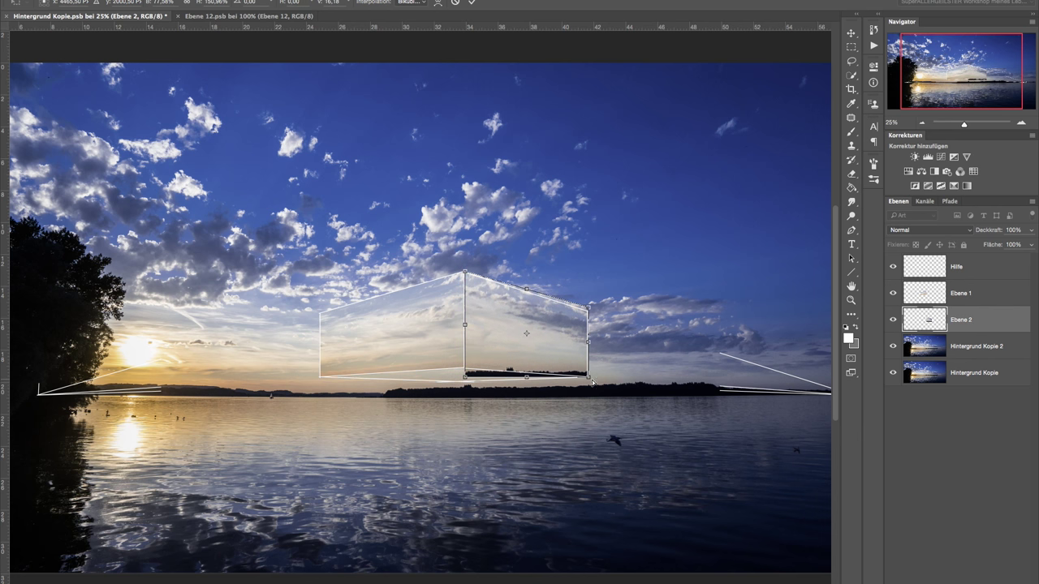
pyautogui.moveTo(592, 382); pyautogui.dragTo(589, 391)
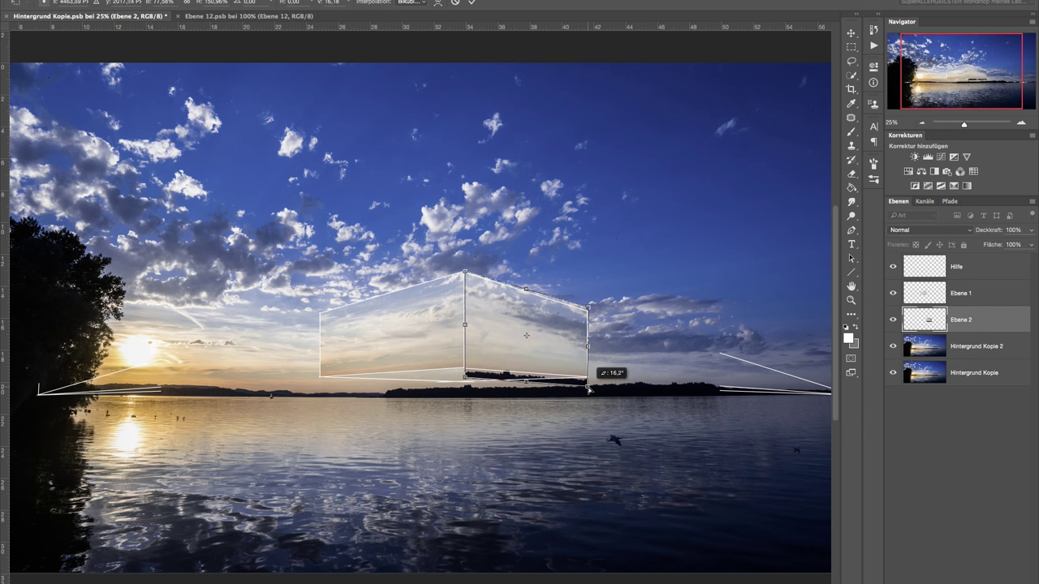
pyautogui.moveTo(588, 309); pyautogui.dragTo(587, 311)
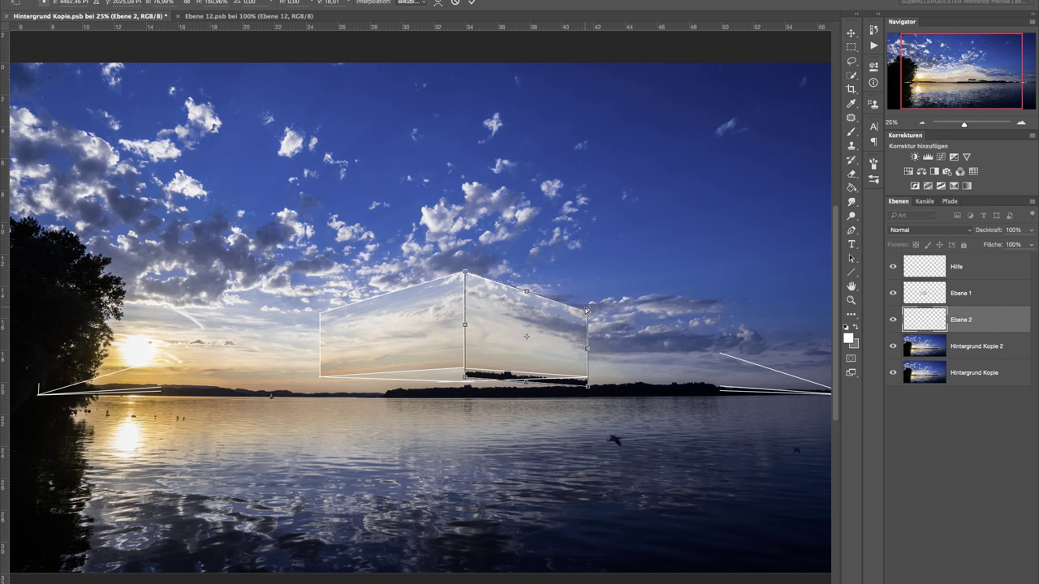
pyautogui.moveTo(588, 390); pyautogui.dragTo(586, 387)
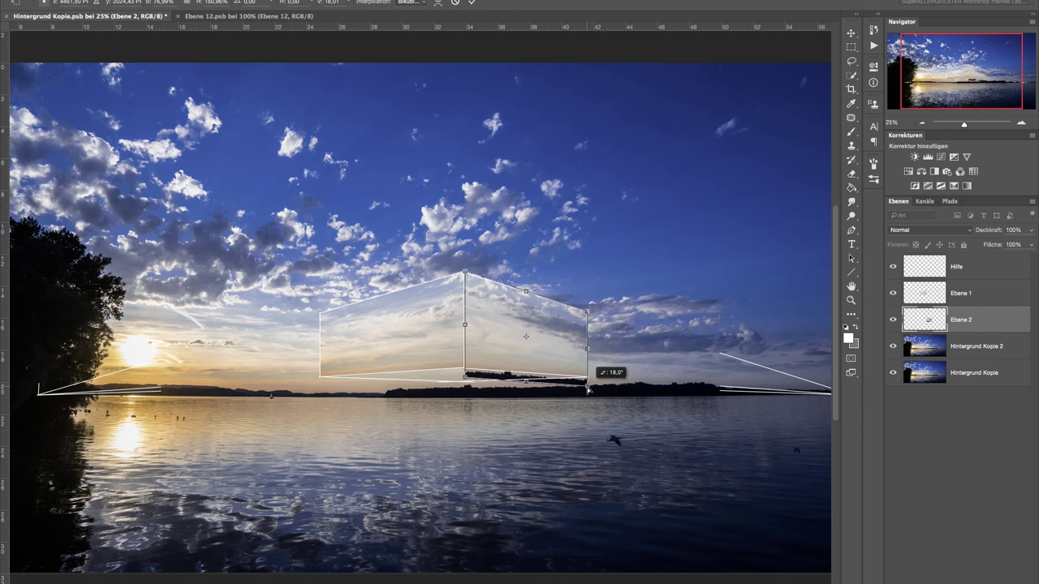
pyautogui.moveTo(464, 377); pyautogui.dragTo(466, 383)
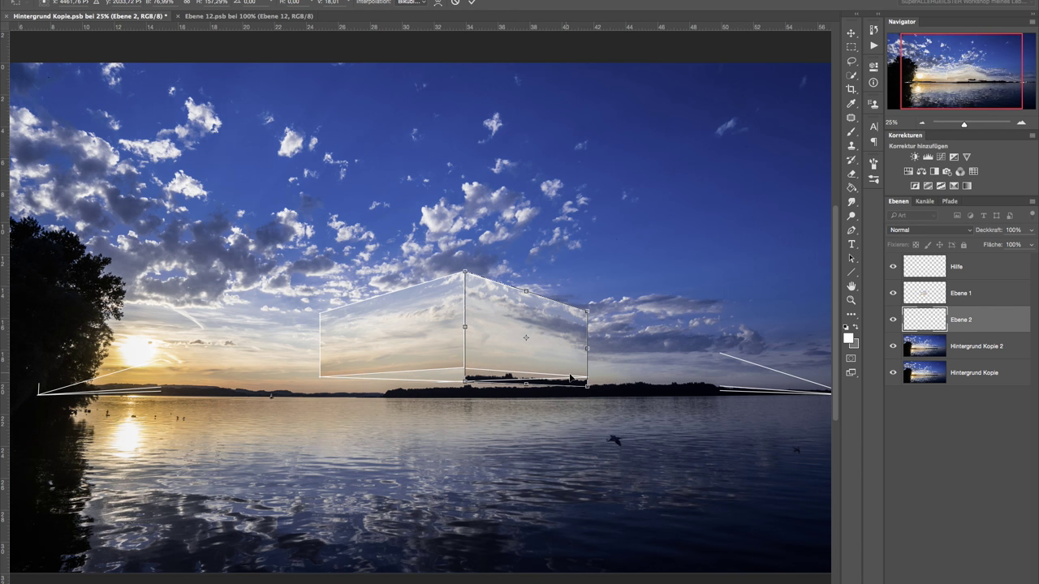
pyautogui.press('Return')
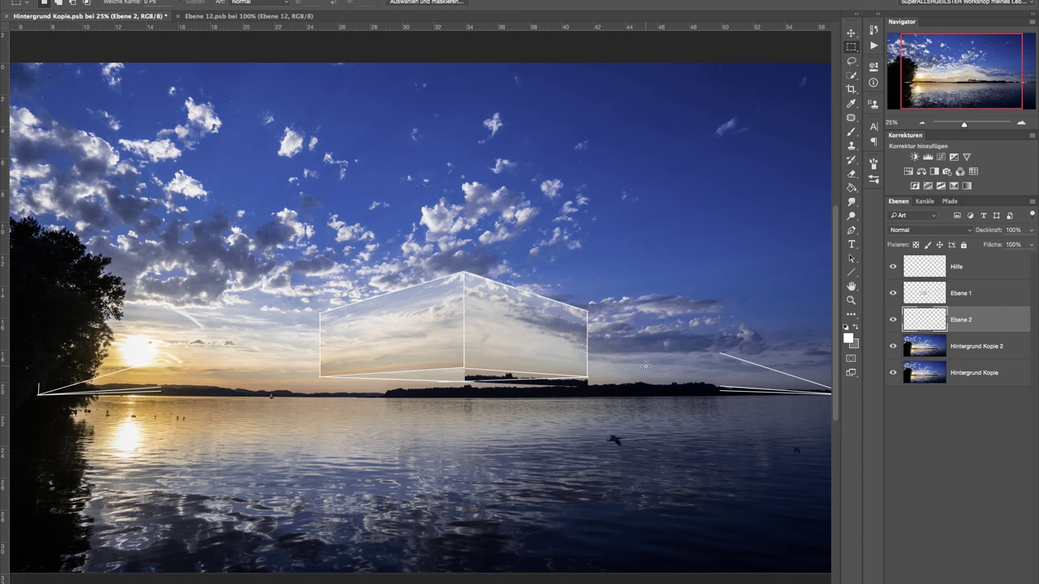
pyautogui.rightClick(850, 61)
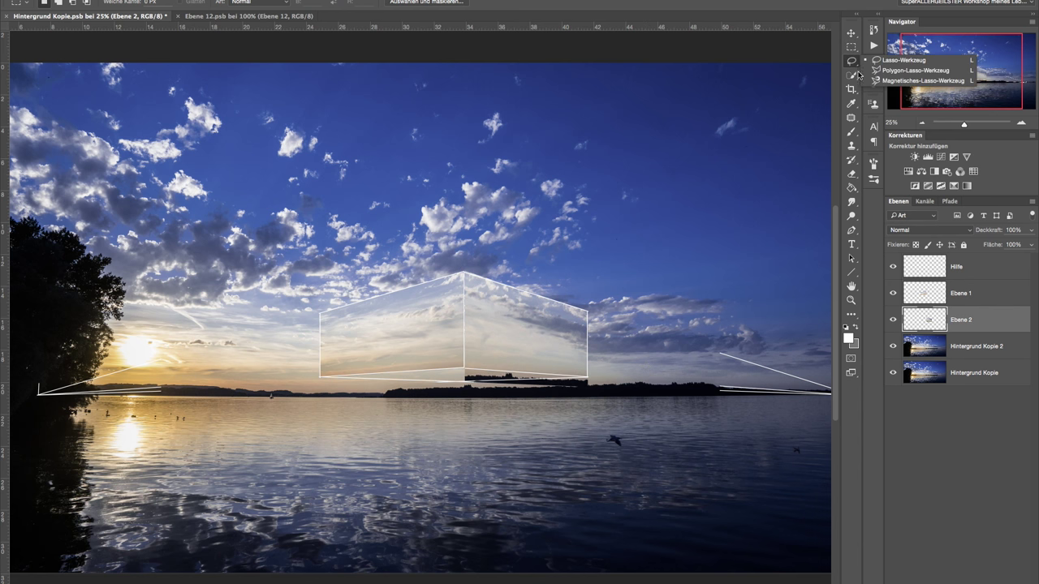
# Step: Outline the dark shoreline strip under the right face with the Polygon Lasso and remove it
pyautogui.click(893, 73)
pyautogui.click(463, 375)
pyautogui.click(605, 379)
pyautogui.click(600, 411)
pyautogui.click(446, 417)
pyautogui.click(446, 388)
pyautogui.hotkey('ctrl', 'd')
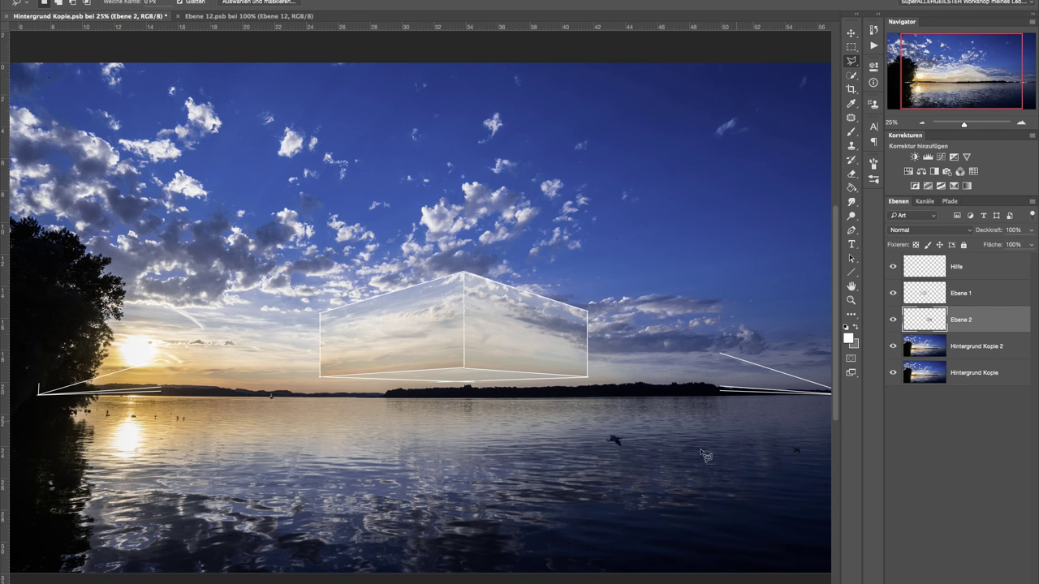
pyautogui.click(1015, 349)
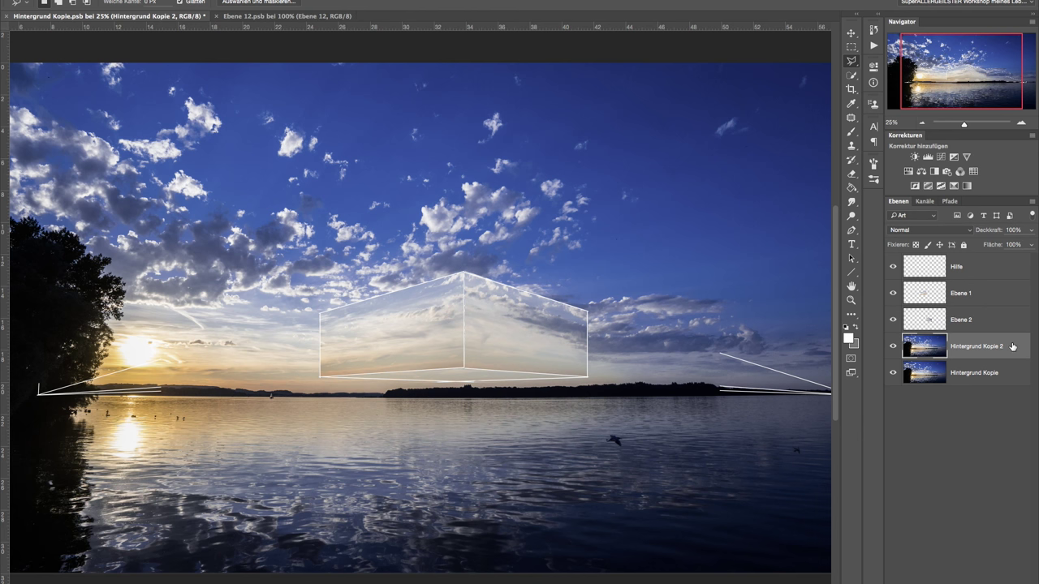
# Step: Copy a marquee strip of lake water to layer Ebene 3 and drag it under the box
pyautogui.click(850, 47)
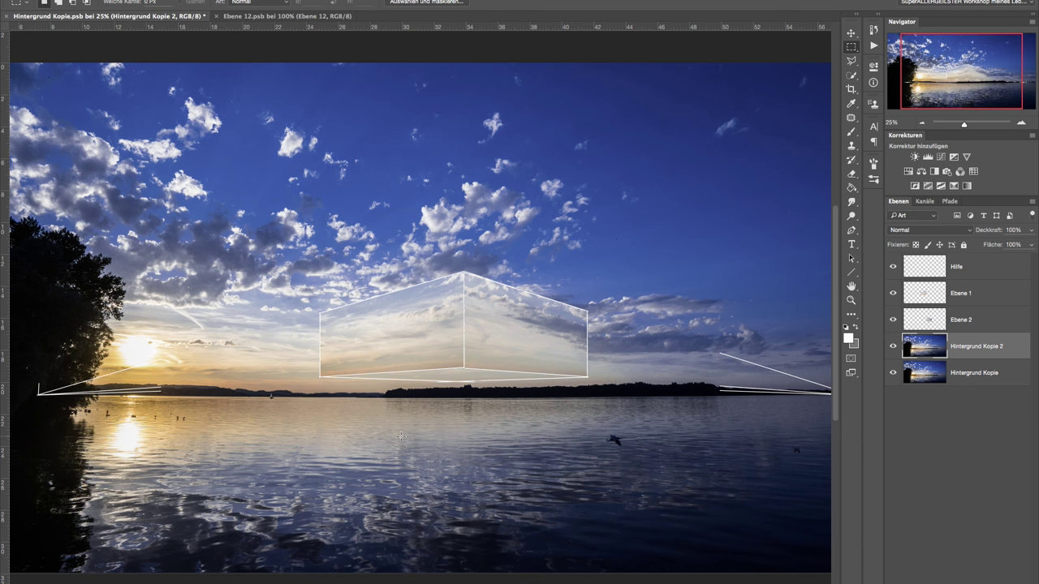
pyautogui.moveTo(379, 414); pyautogui.dragTo(594, 478)
pyautogui.hotkey('ctrl', 't')
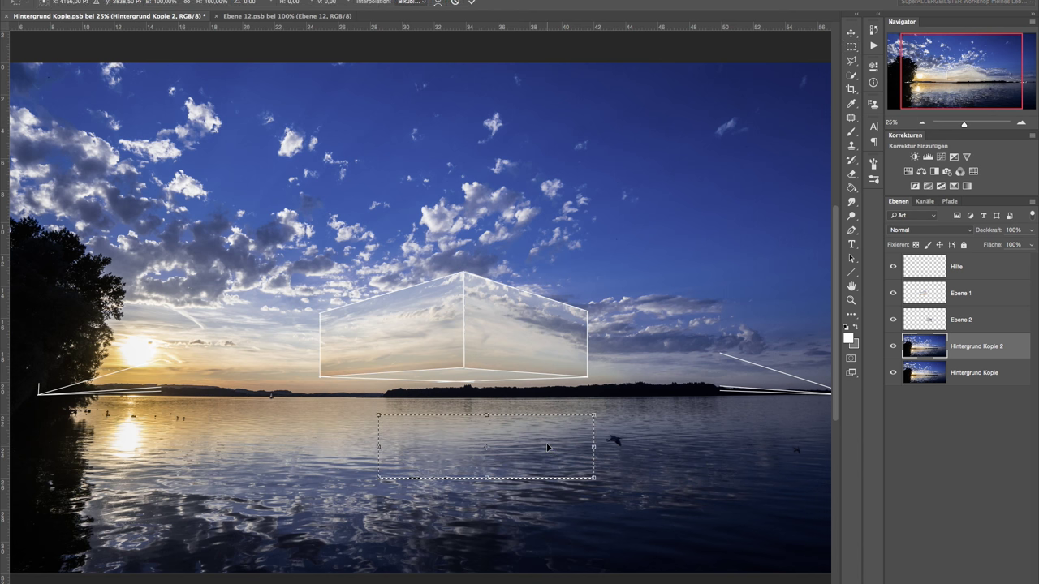
pyautogui.press('Return')
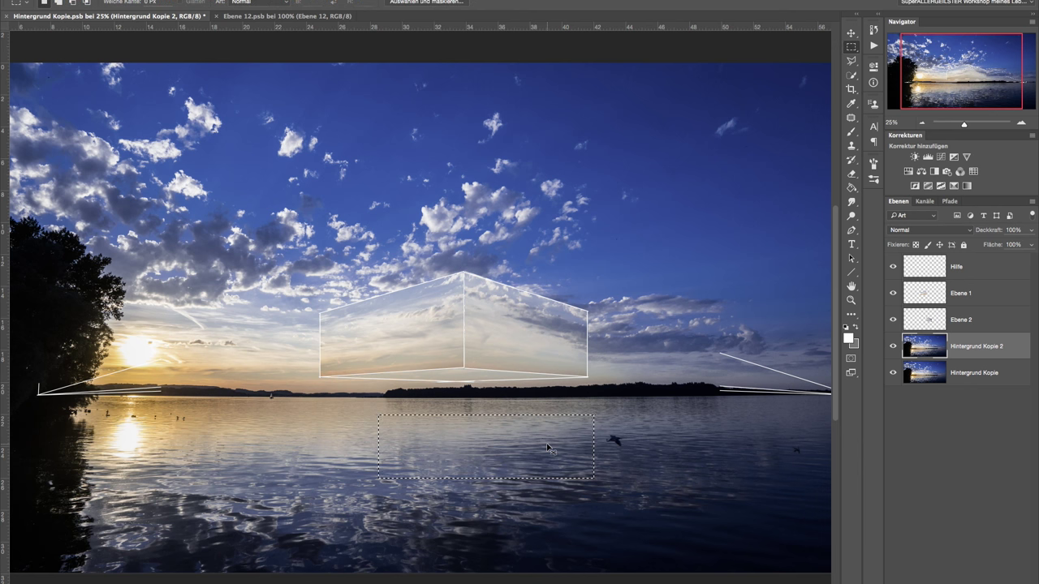
pyautogui.hotkey('ctrl', 'j')
pyautogui.hotkey('ctrl', 't')
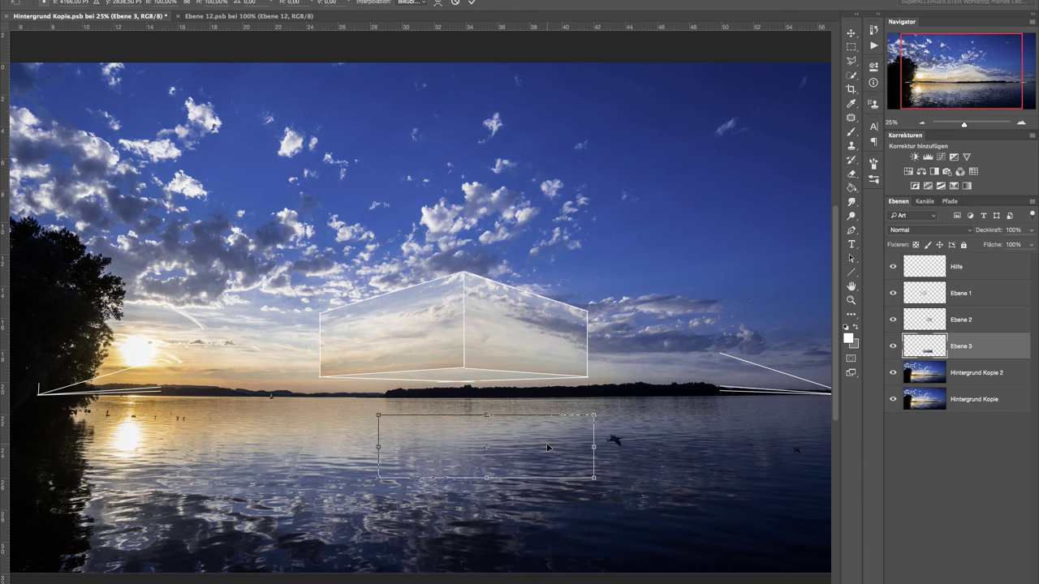
pyautogui.moveTo(522, 444); pyautogui.dragTo(462, 404)
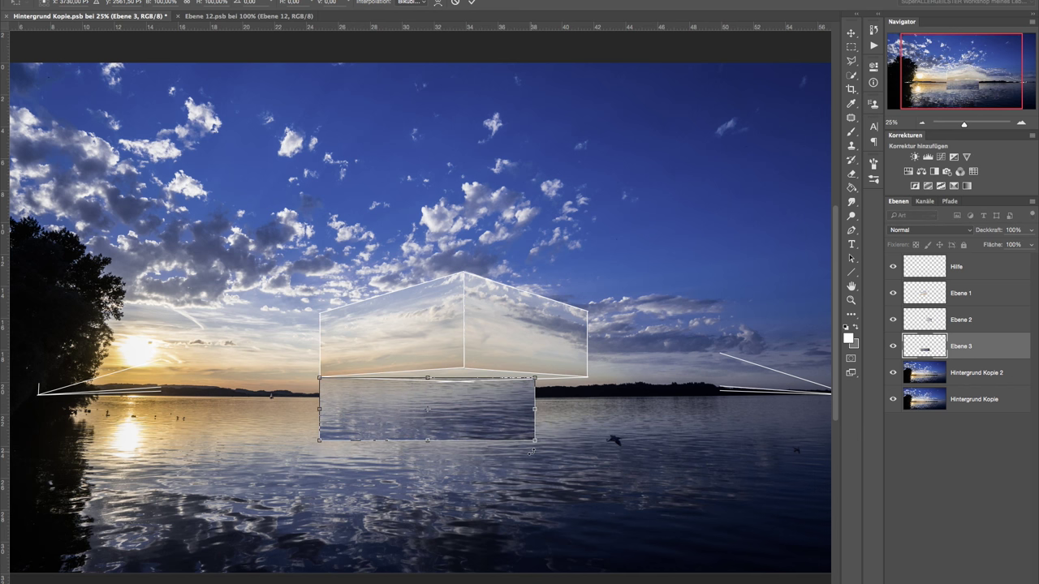
pyautogui.rightClick(499, 406)
pyautogui.press('Escape')
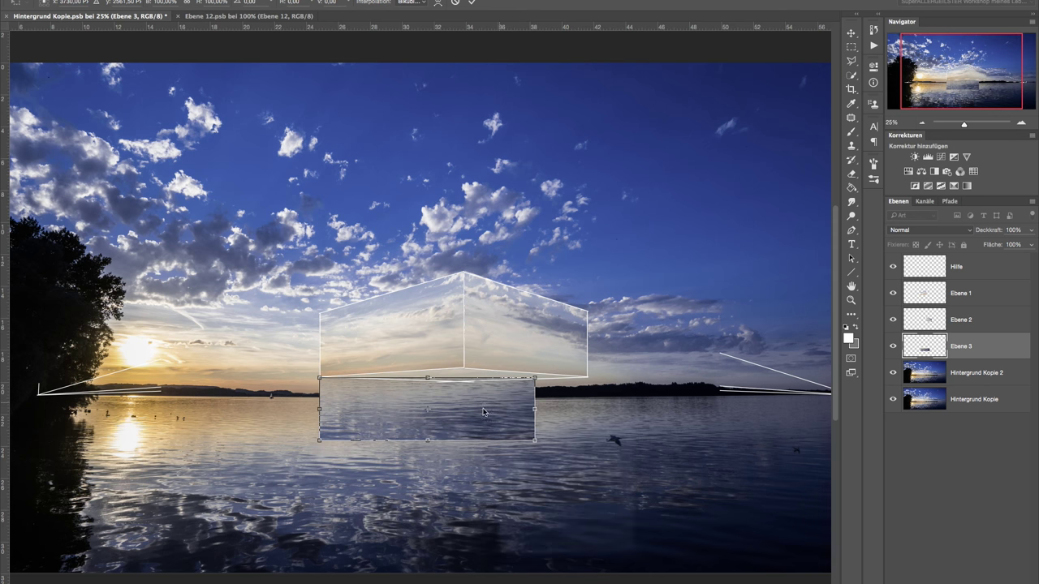
# Step: Zoom in on the box's base and nudge the water patch to meet its left base corner
pyautogui.click(1024, 126)
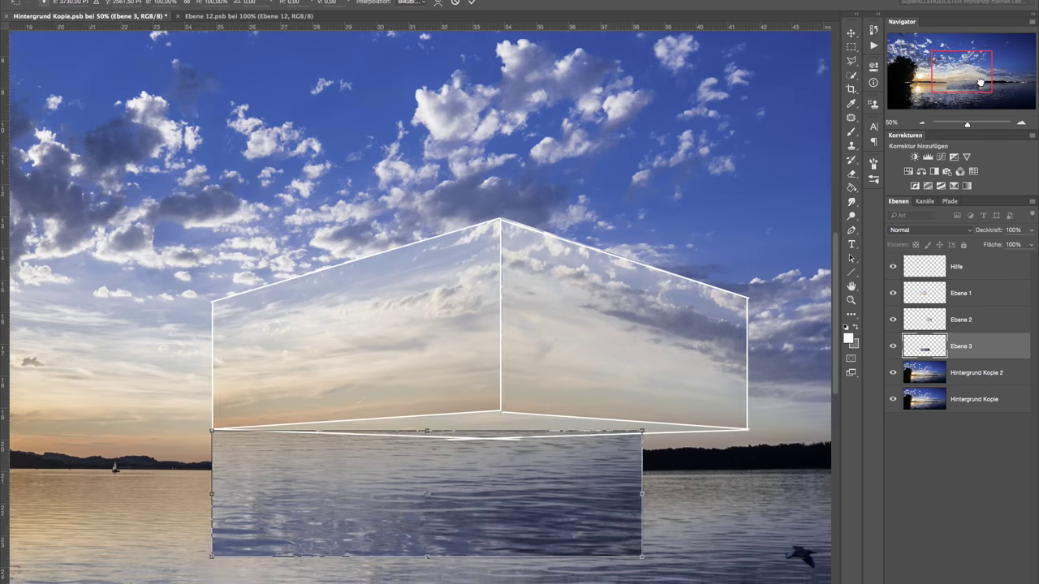
pyautogui.moveTo(967, 83); pyautogui.dragTo(968, 91)
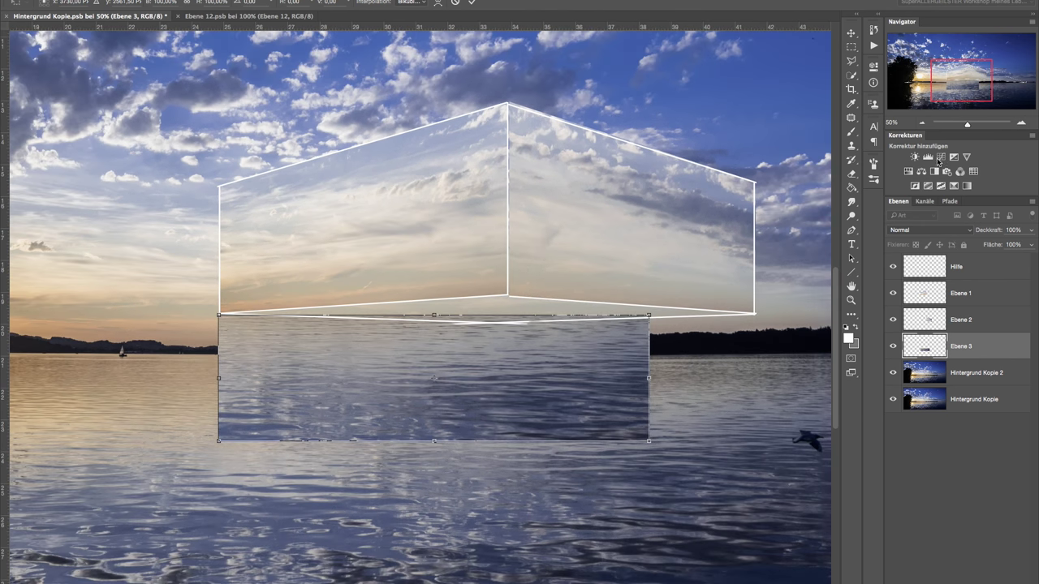
pyautogui.click(1024, 124)
pyautogui.moveTo(617, 384); pyautogui.dragTo(508, 381)
pyautogui.press('Right')
pyautogui.press('Right')
pyautogui.press('Right')
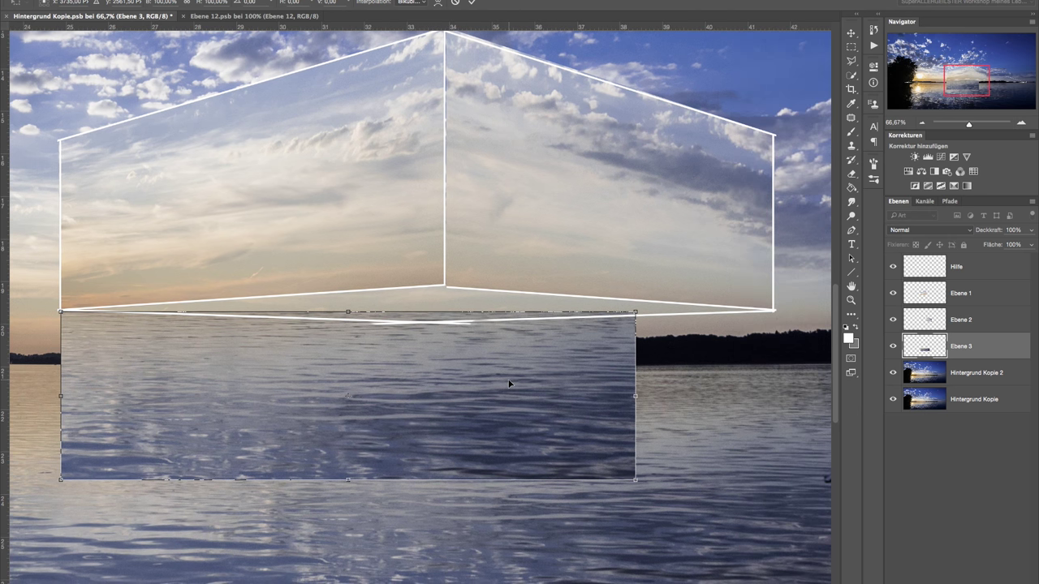
pyautogui.press('Up')
pyautogui.press('Up')
pyautogui.press('Up')
pyautogui.press('Left')
pyautogui.press('Left')
pyautogui.press('Up')
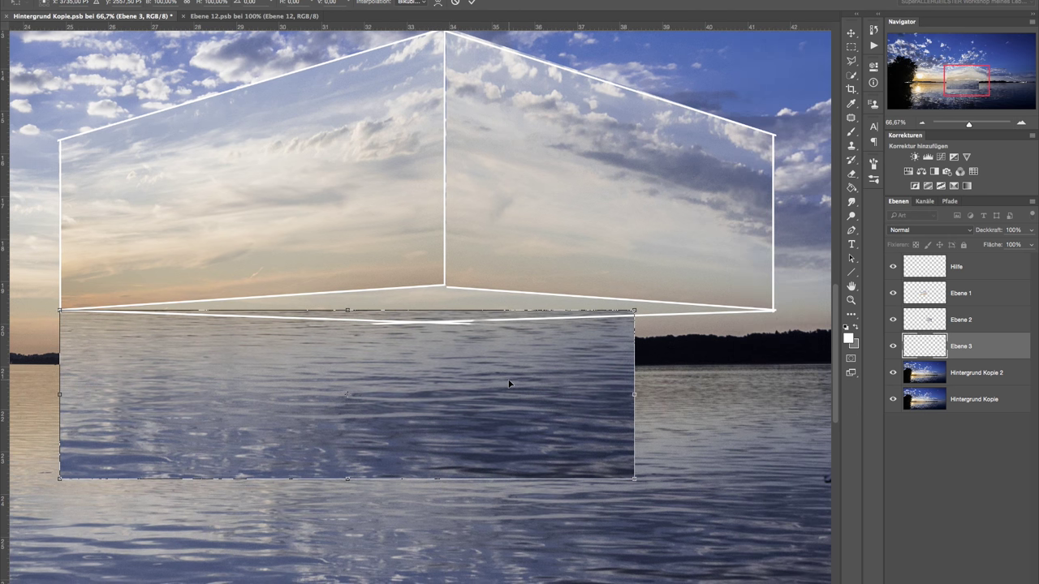
pyautogui.press('Left')
pyautogui.press('Left')
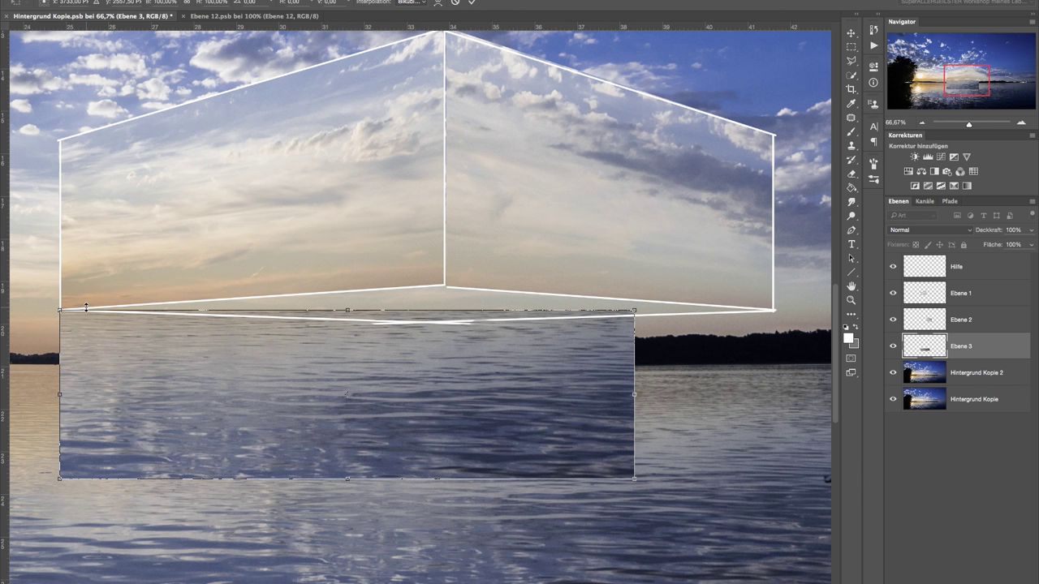
# Step: Distort the Ebene 3 water patch into a thin strip on the box's bottom outline and commit
pyautogui.rightClick(536, 341)
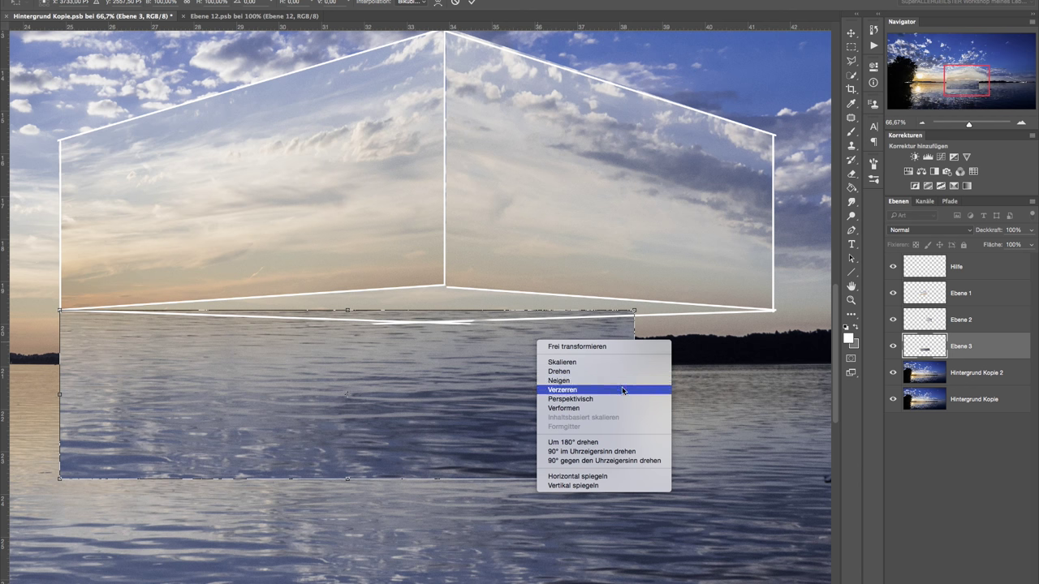
pyautogui.click(578, 392)
pyautogui.moveTo(635, 311); pyautogui.dragTo(444, 286)
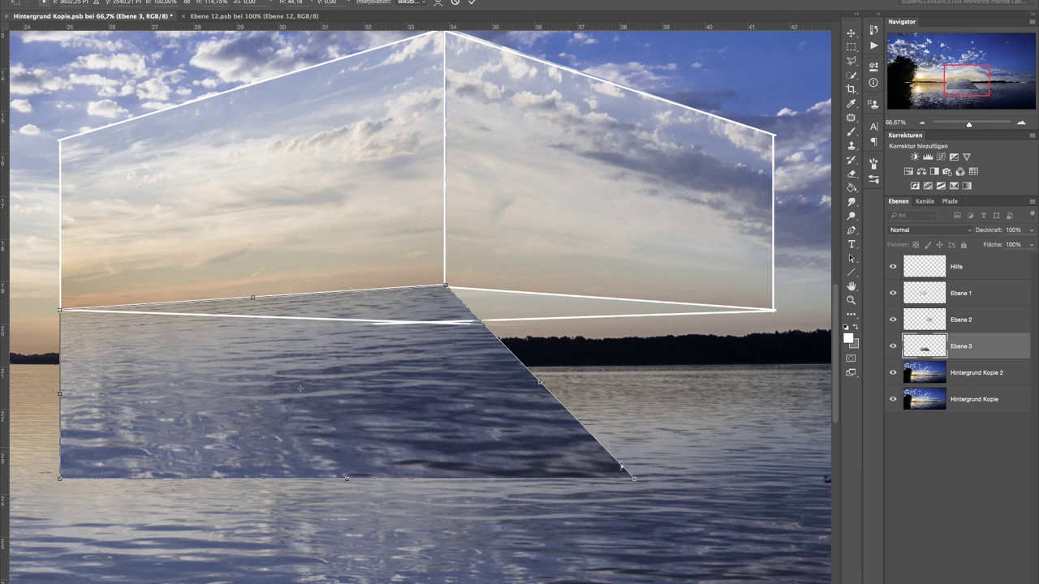
pyautogui.moveTo(635, 479); pyautogui.dragTo(774, 311)
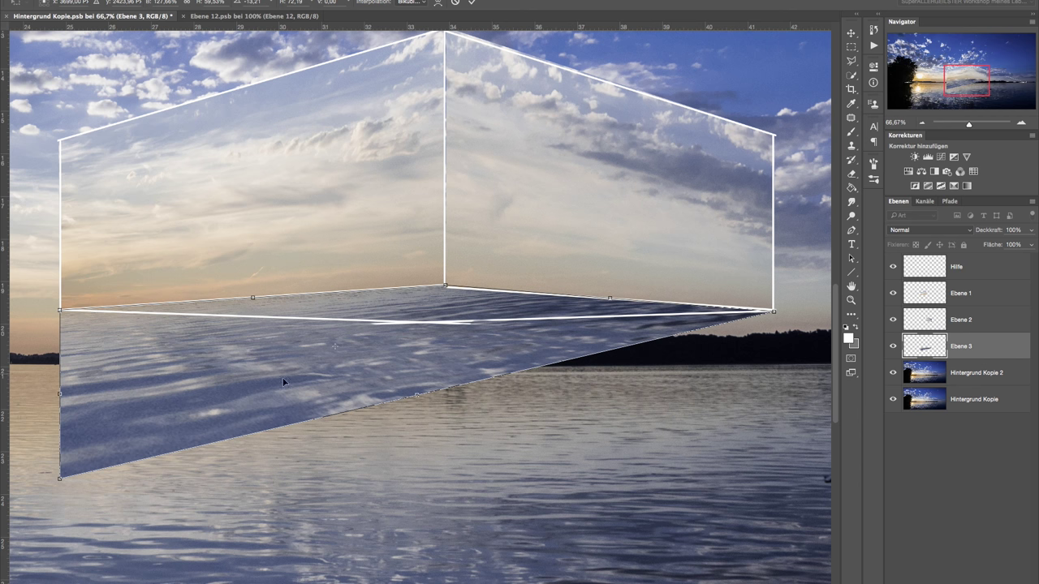
pyautogui.moveTo(60, 481); pyautogui.dragTo(414, 323)
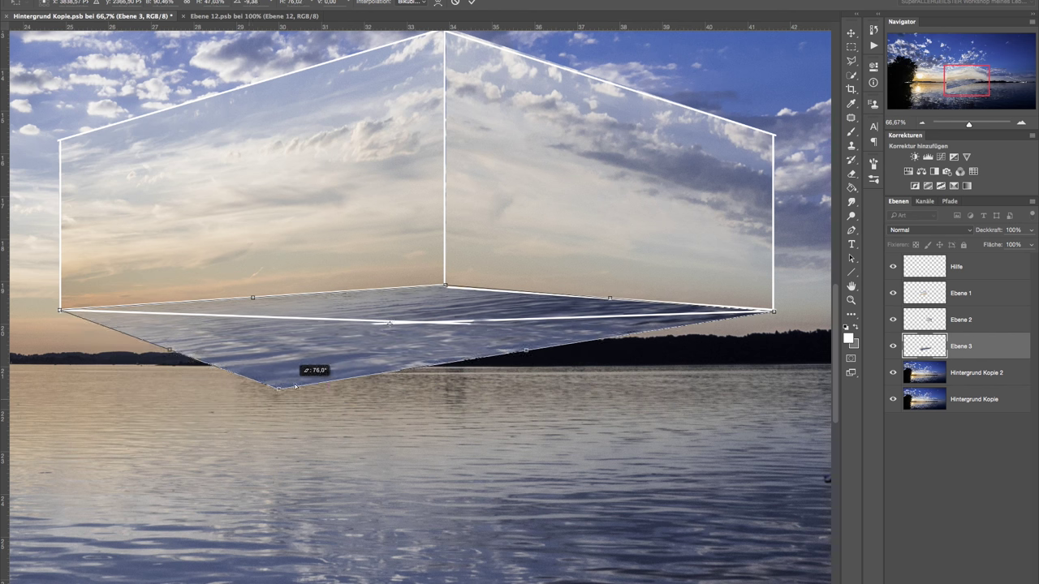
pyautogui.moveTo(422, 314); pyautogui.dragTo(418, 323)
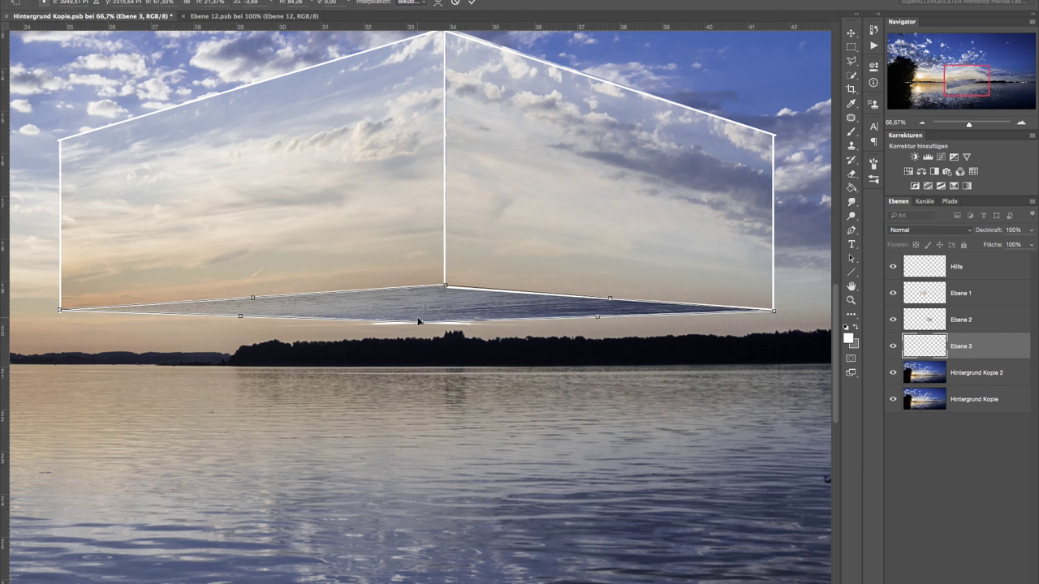
pyautogui.press('Return')
pyautogui.press('m')
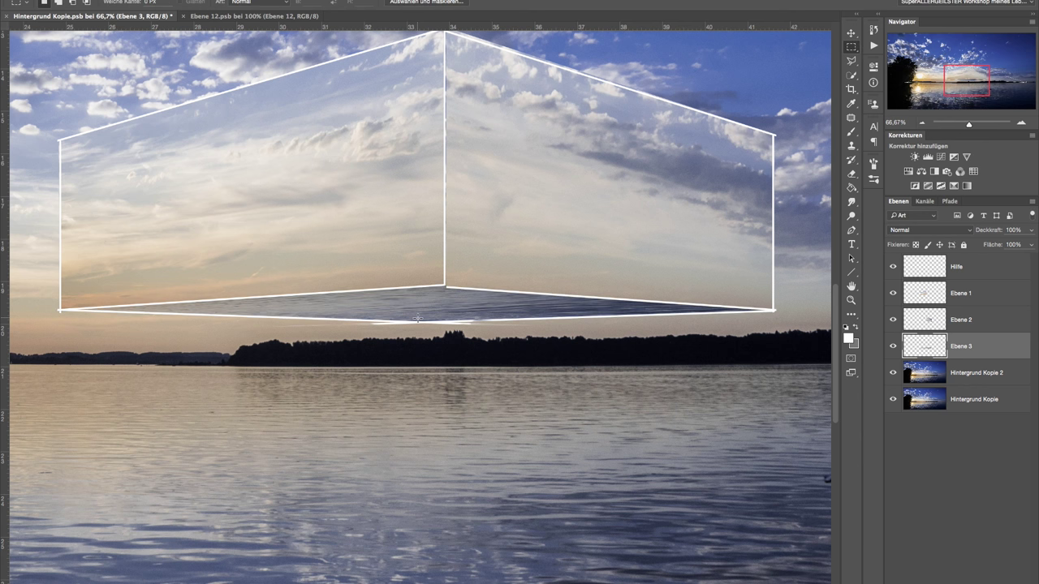
# Step: Hide the Hilfe outline layer and select Ebene 1
pyautogui.click(894, 268)
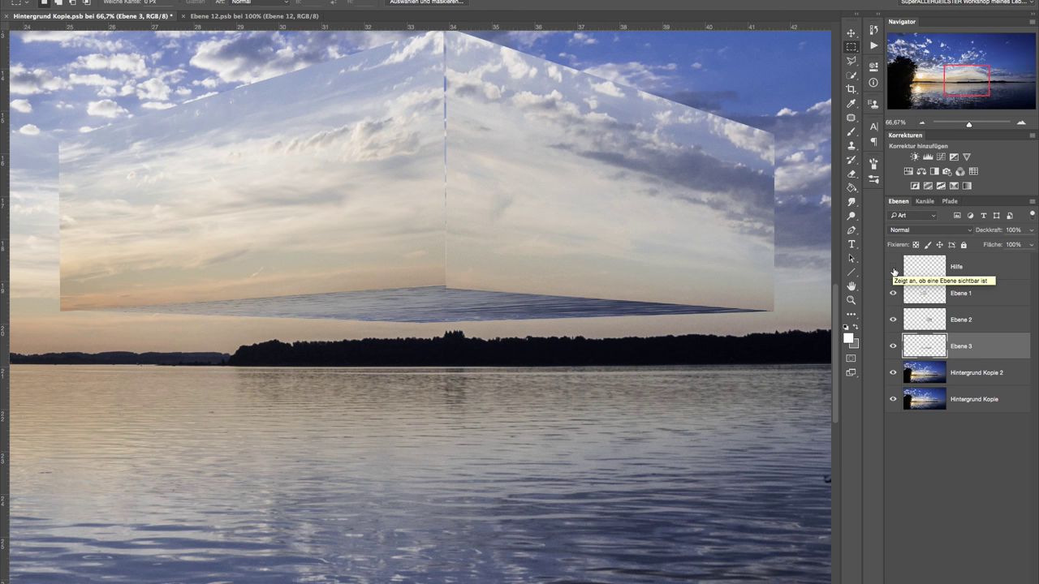
pyautogui.click(990, 293)
pyautogui.moveTo(968, 85); pyautogui.dragTo(969, 81)
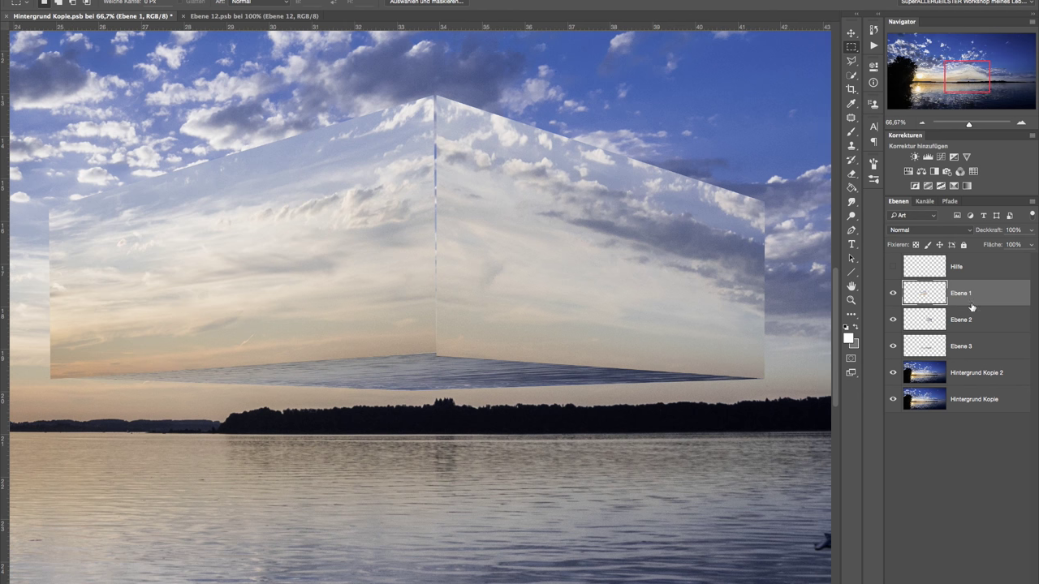
# Step: Rename Ebene 1, 2 and 3 to linke, rechts and unten, then select linke
pyautogui.doubleClick(961, 293)
pyautogui.press('BackSpace')
pyautogui.write('inke')
pyautogui.doubleClick(958, 320)
pyautogui.write('rechts')
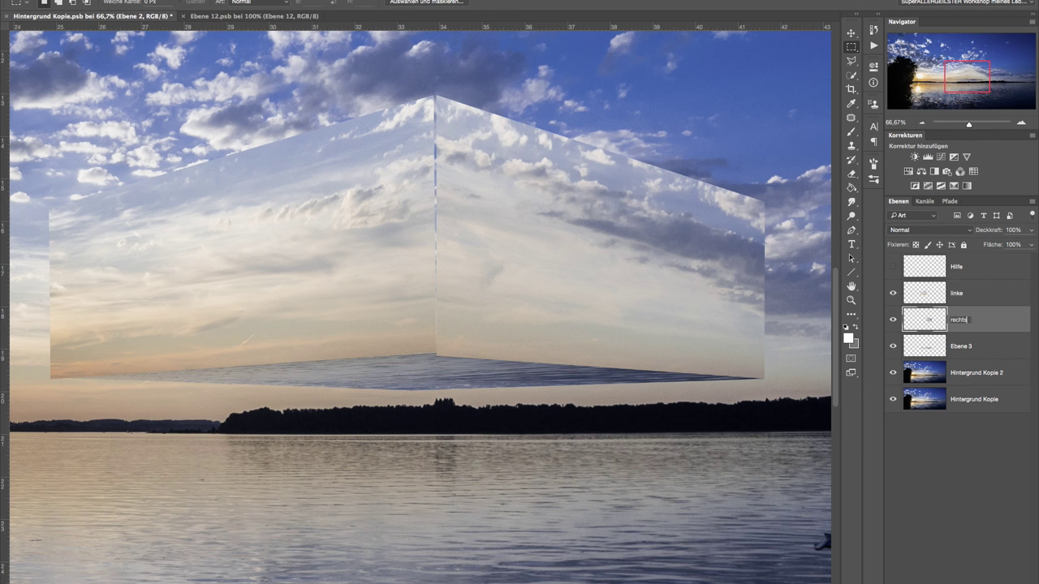
pyautogui.doubleClick(959, 346)
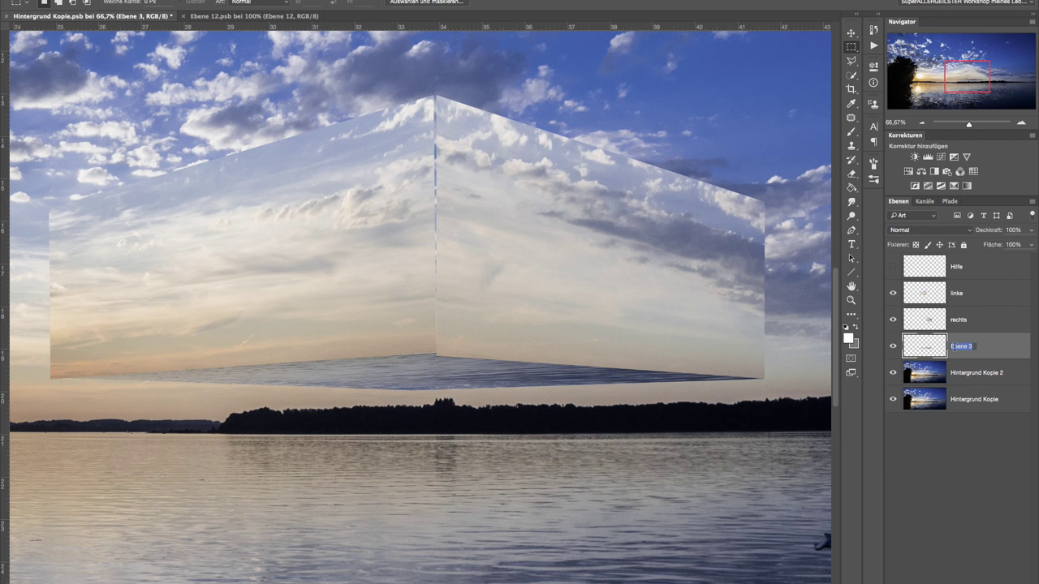
pyautogui.write('unten')
pyautogui.press('Return')
pyautogui.click(984, 294)
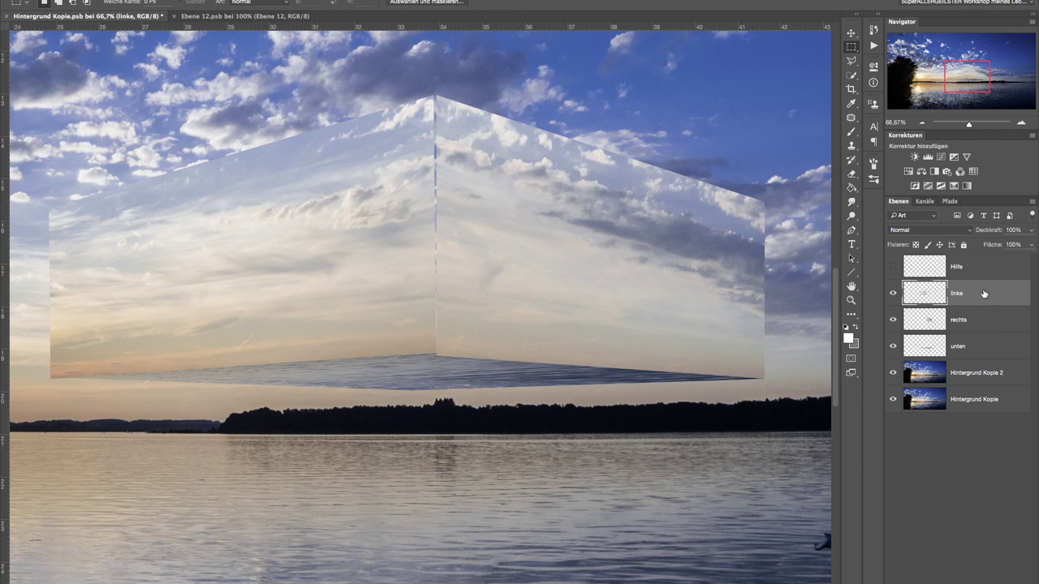
pyautogui.hotkey('ctrl', 't')
# Step: Reshape linke in perspective so its corners meet the box's peak and the bottom face
pyautogui.rightClick(366, 224)
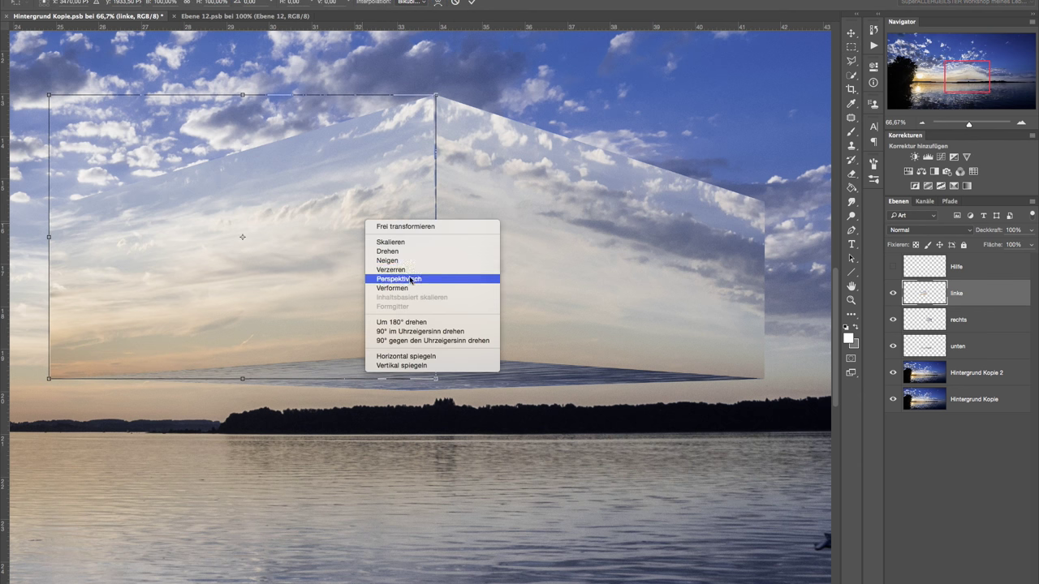
pyautogui.click(391, 270)
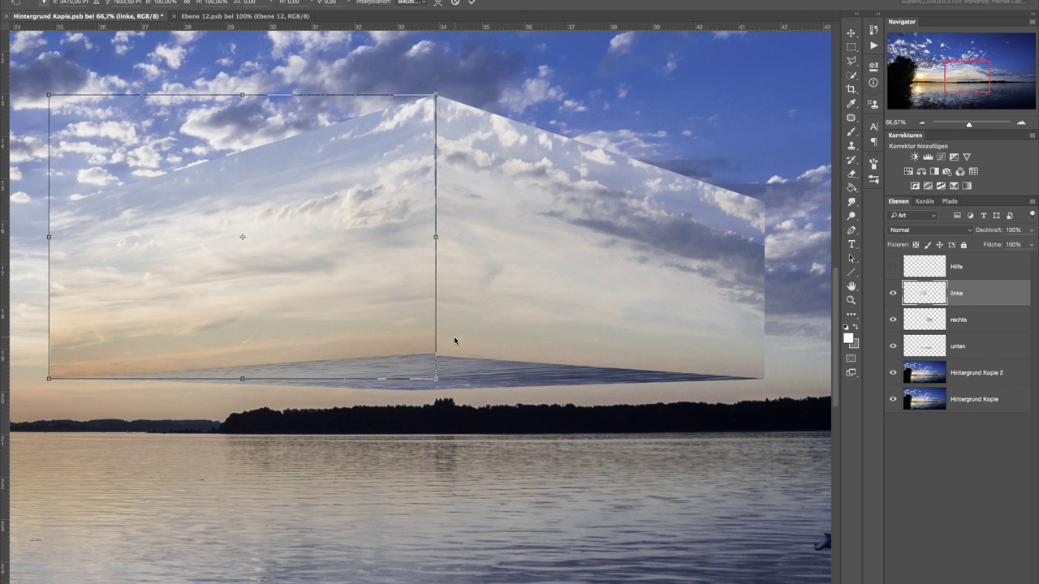
pyautogui.press('Return')
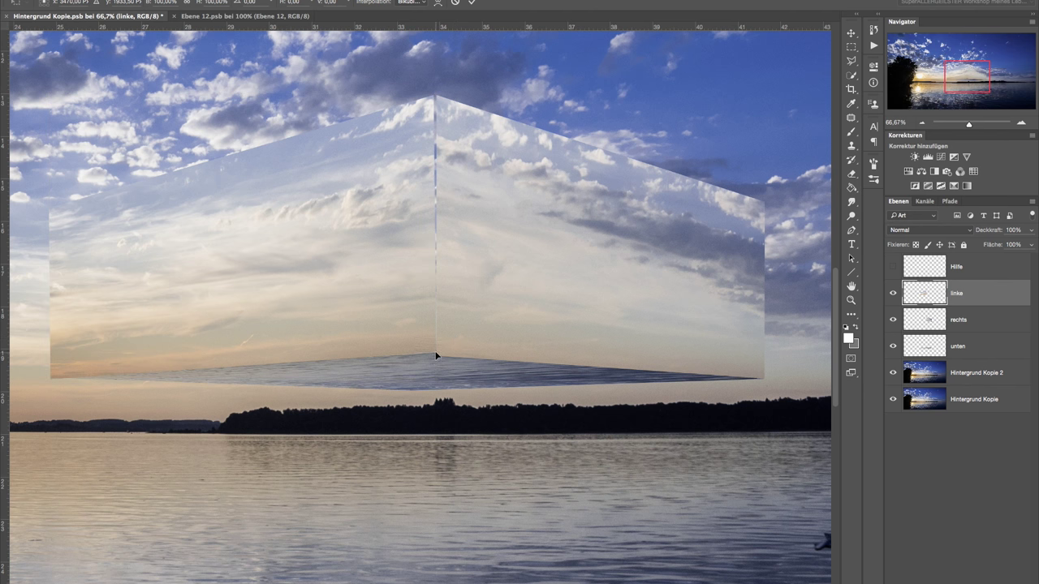
pyautogui.moveTo(435, 356); pyautogui.dragTo(439, 359)
pyautogui.moveTo(439, 359); pyautogui.dragTo(439, 355)
pyautogui.moveTo(439, 93); pyautogui.dragTo(439, 93)
pyautogui.click(1022, 124)
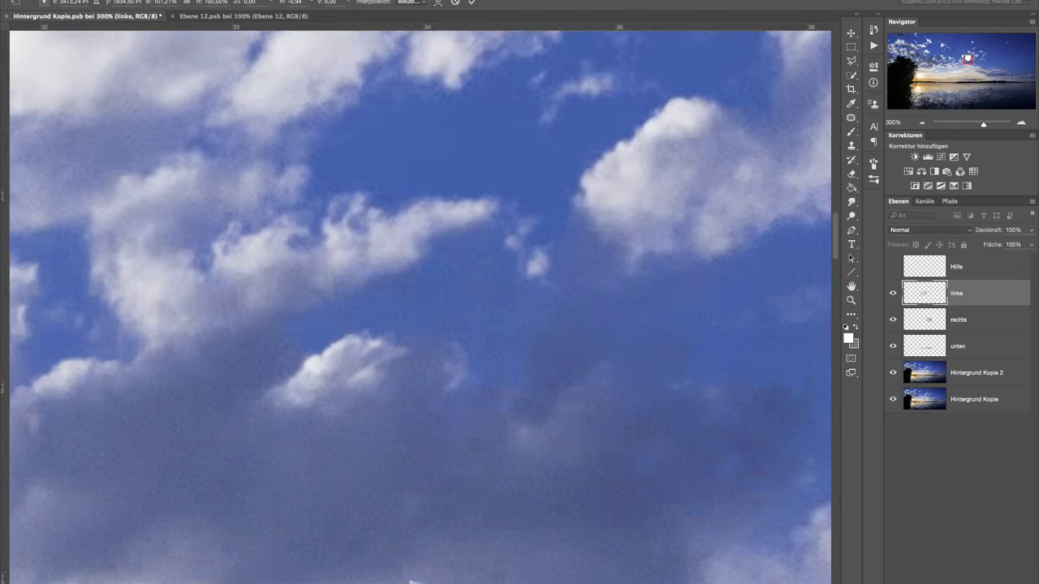
pyautogui.moveTo(410, 581)
pyautogui.mouseDown()
pyautogui.moveTo(418, 238)
pyautogui.moveTo(409, 233)
pyautogui.mouseUp()
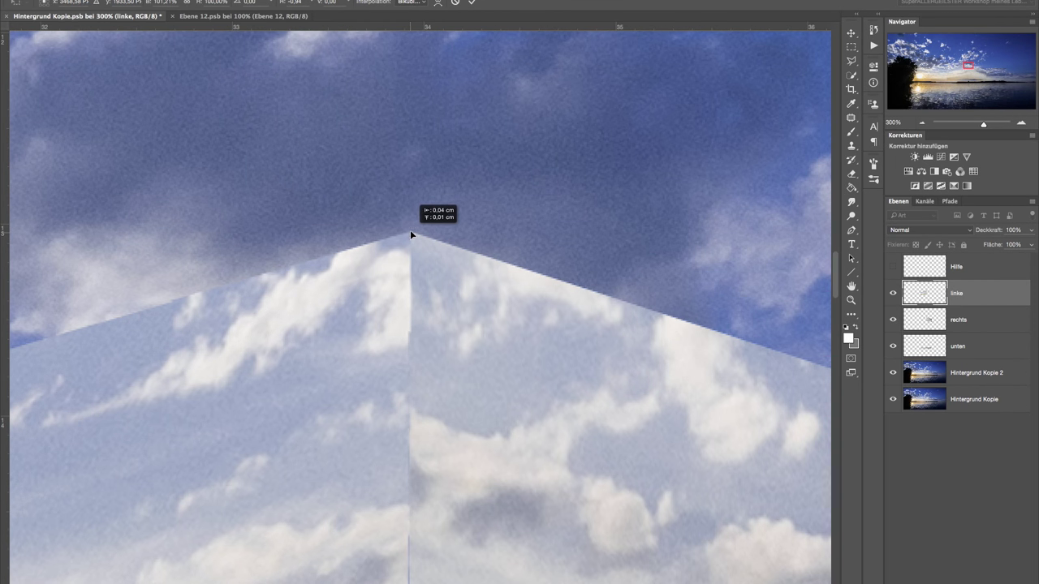
pyautogui.moveTo(969, 65); pyautogui.dragTo(969, 77)
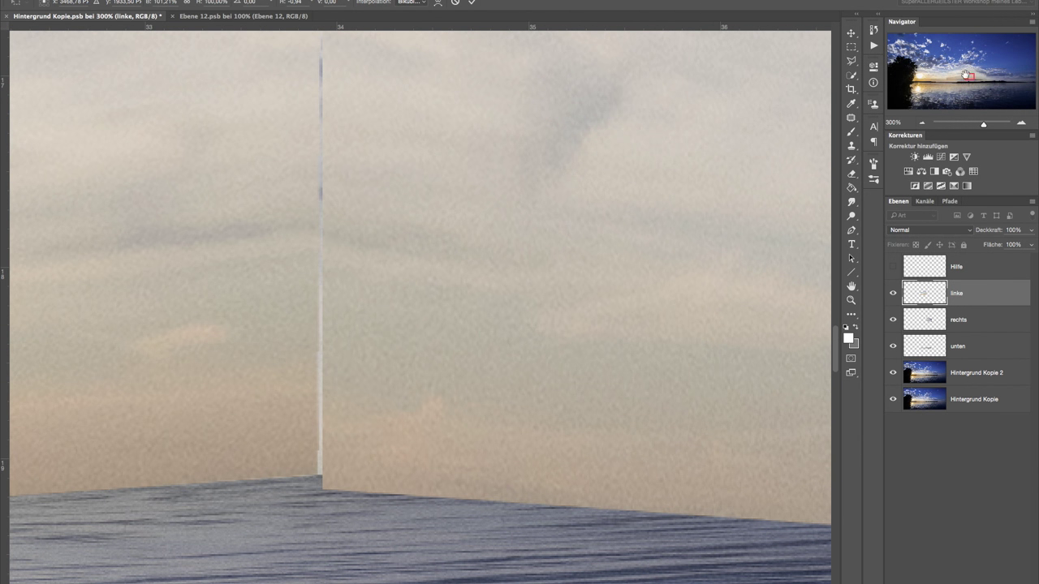
pyautogui.moveTo(317, 474); pyautogui.dragTo(321, 489)
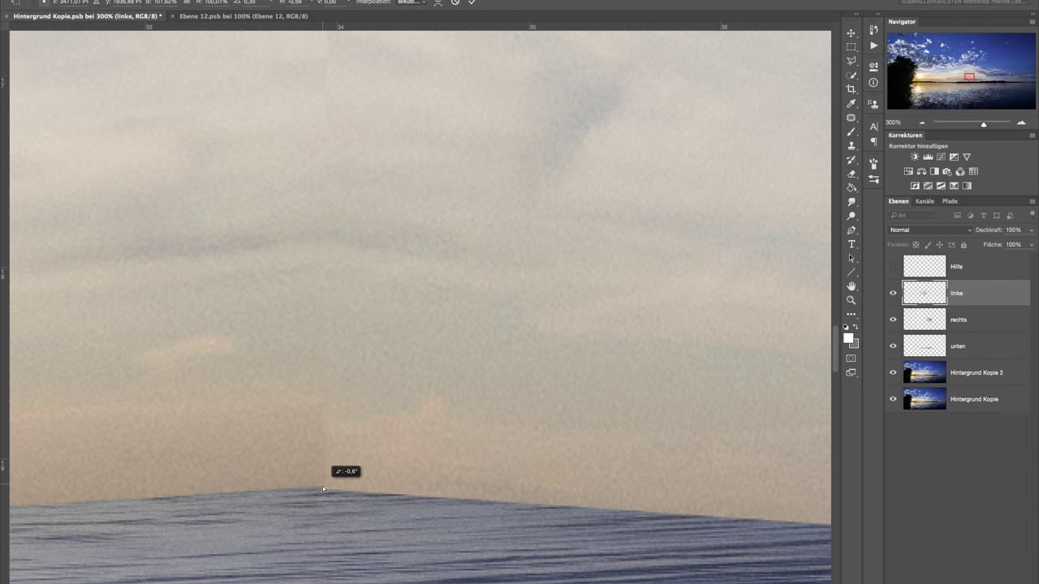
pyautogui.moveTo(325, 489); pyautogui.dragTo(321, 487)
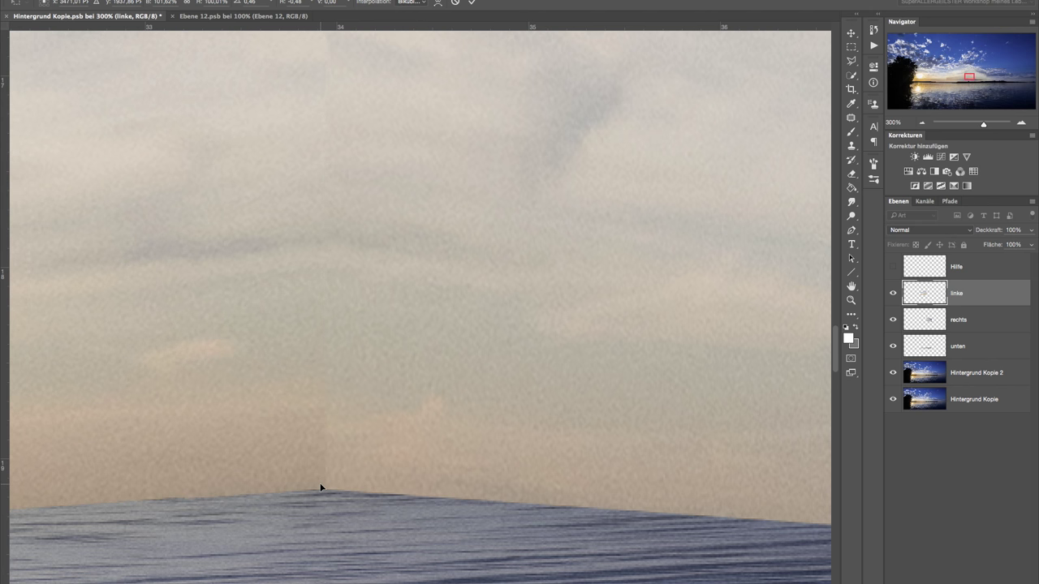
# Step: Fine-tune the left face's top corner onto the peak using a temporary guide, then apply
pyautogui.click(923, 123)
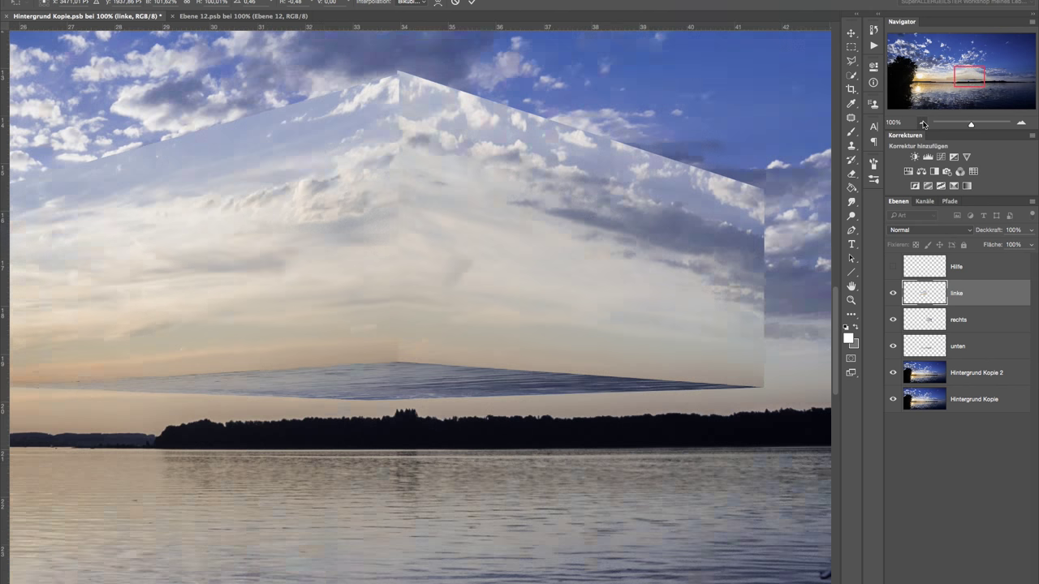
pyautogui.click(922, 123)
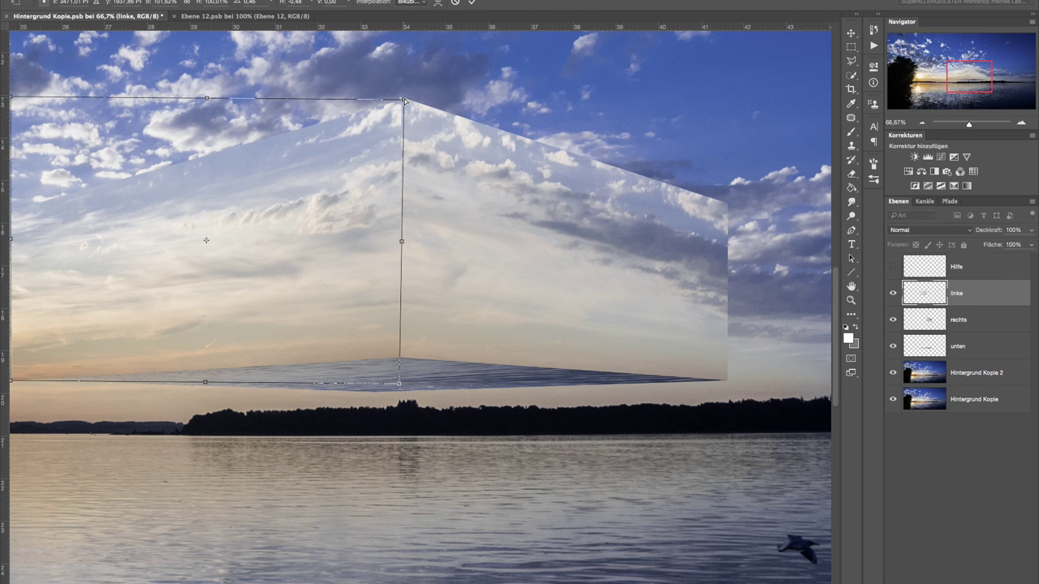
pyautogui.moveTo(404, 100); pyautogui.dragTo(399, 98)
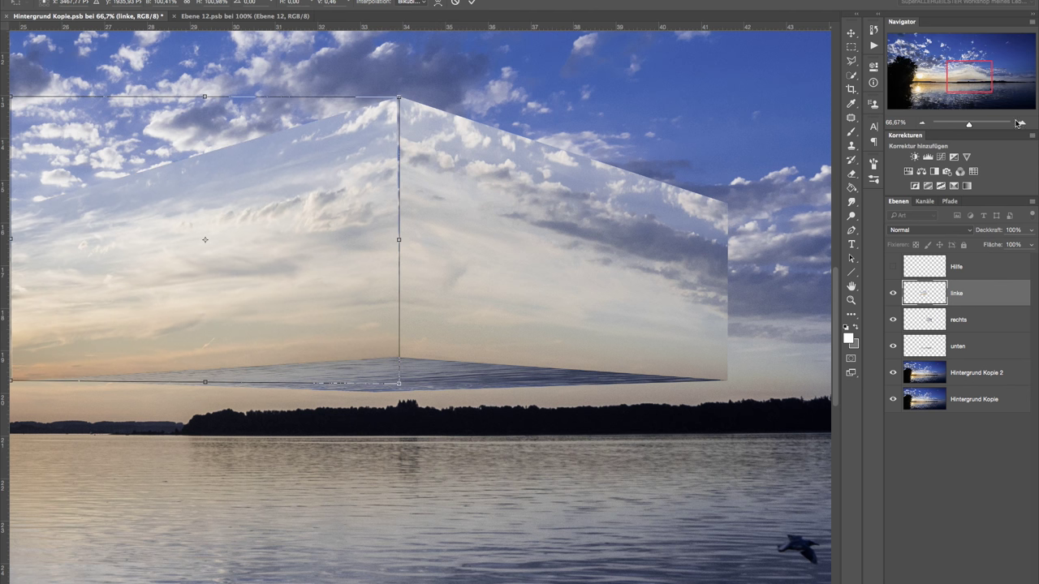
pyautogui.click(1016, 121)
pyautogui.click(1015, 121)
pyautogui.moveTo(480, 26)
pyautogui.mouseDown()
pyautogui.moveTo(529, 489)
pyautogui.moveTo(545, 21)
pyautogui.mouseUp()
pyautogui.moveTo(487, 119)
pyautogui.mouseDown()
pyautogui.moveTo(483, 293)
pyautogui.moveTo(508, 549)
pyautogui.mouseUp()
pyautogui.moveTo(492, 225); pyautogui.dragTo(524, 513)
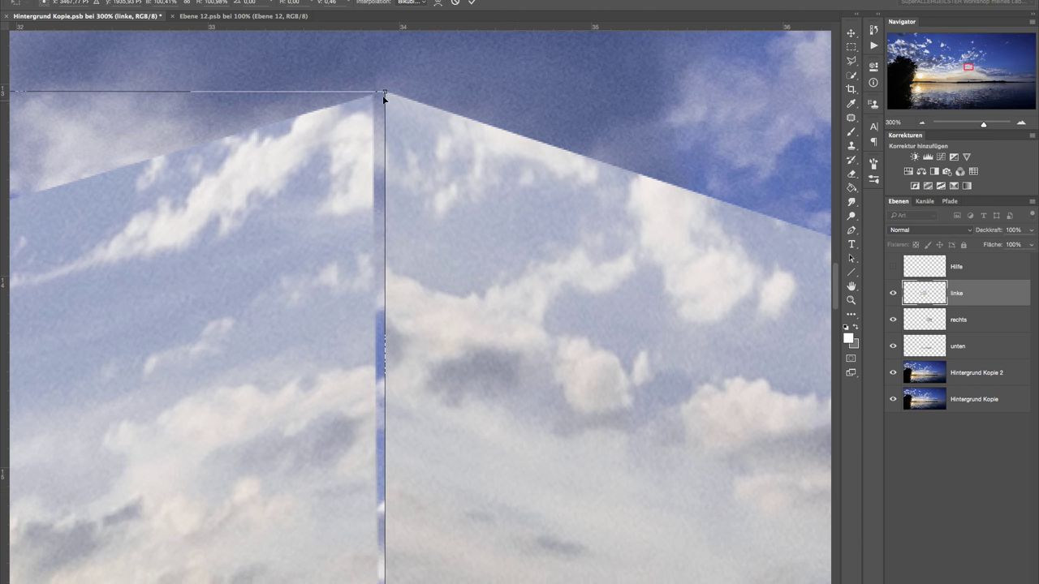
pyautogui.moveTo(385, 90); pyautogui.dragTo(396, 88)
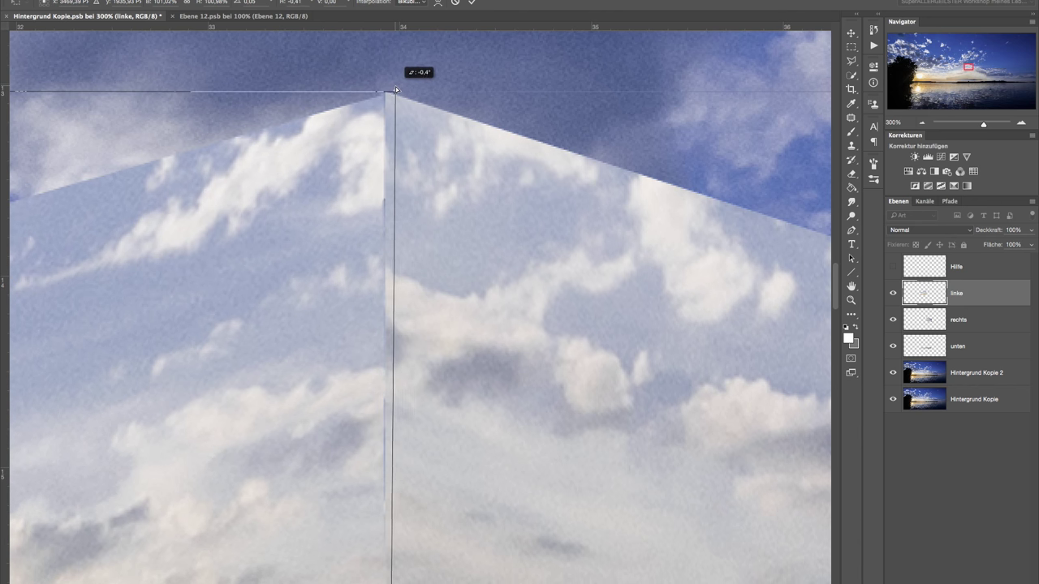
pyautogui.moveTo(396, 88); pyautogui.dragTo(396, 84)
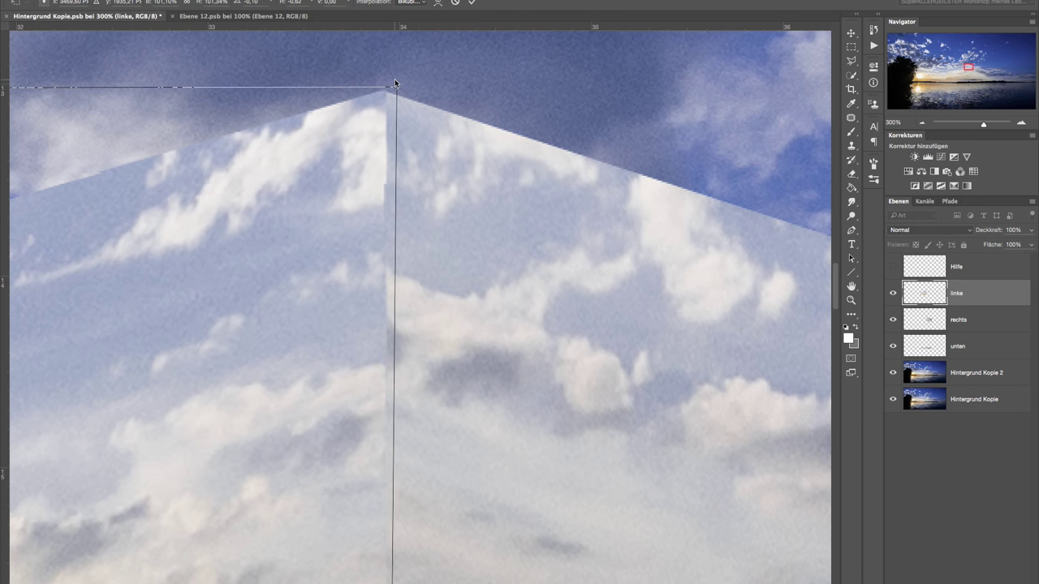
pyautogui.press('Return')
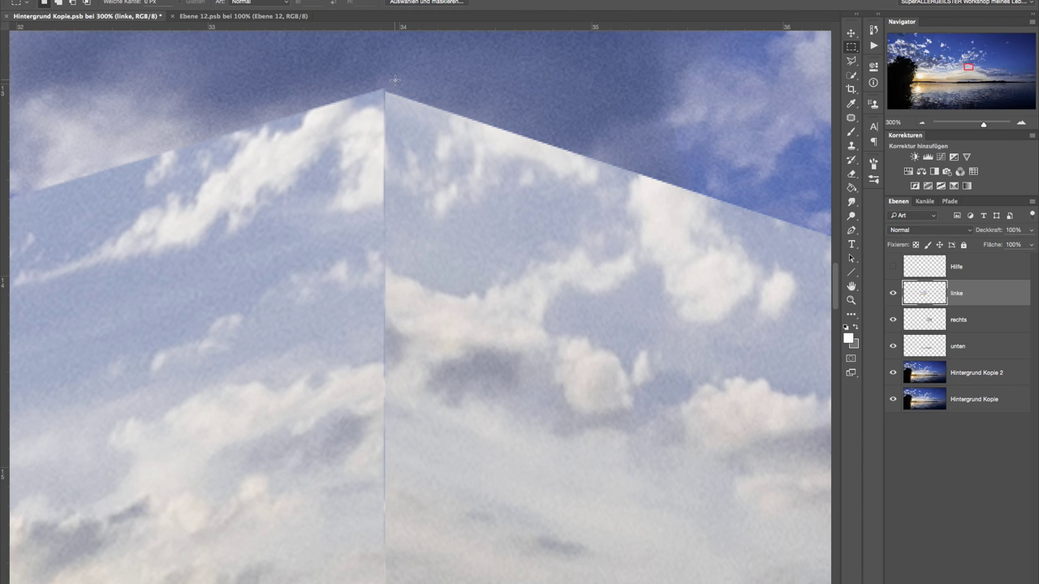
pyautogui.click(922, 123)
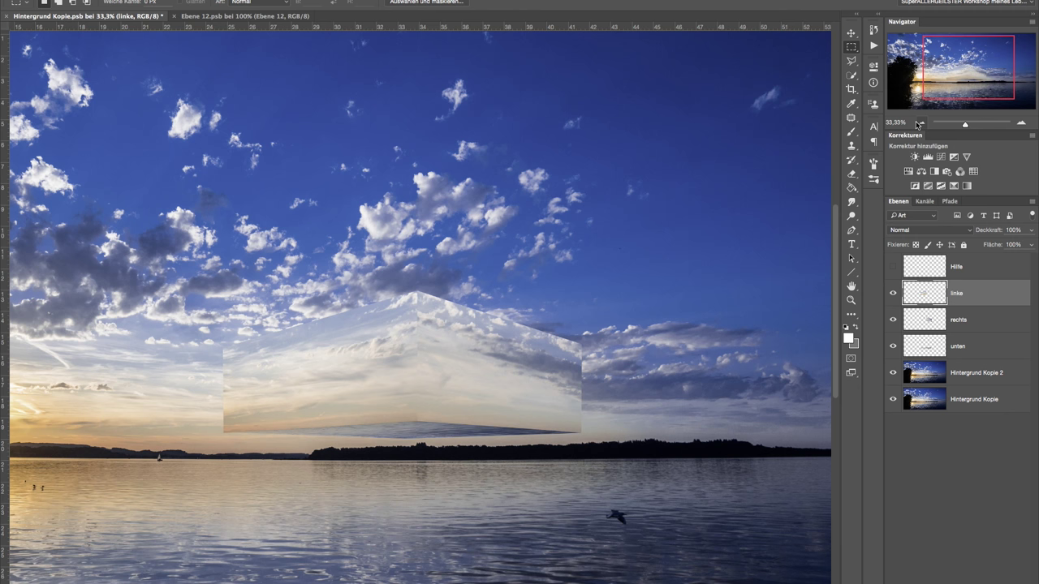
# Step: Pan around the lake scene and reframe the view on the floating box
pyautogui.hscroll(-5, 585, 475)
pyautogui.hscroll(-5, 601, 473)
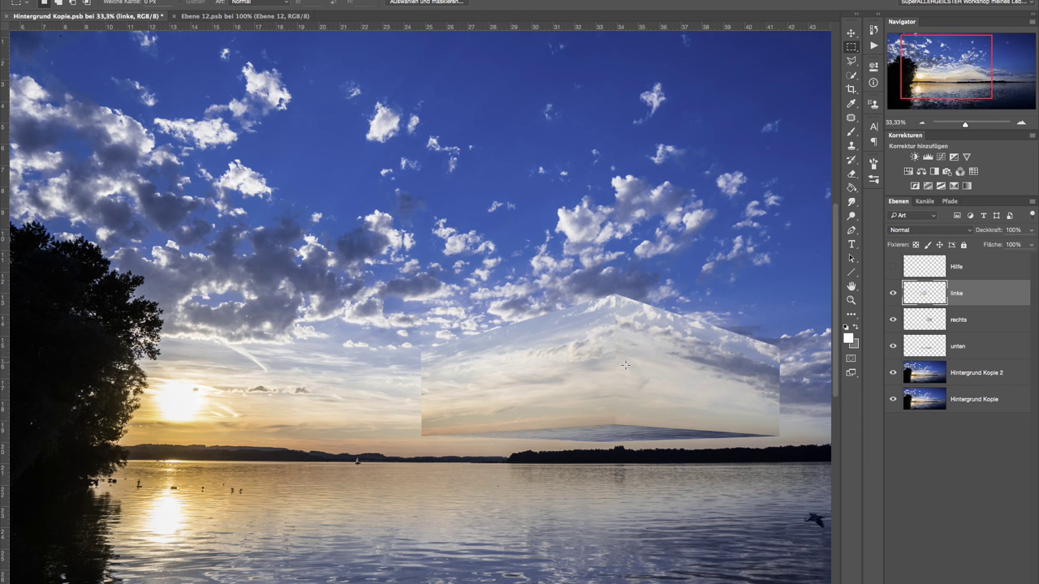
pyautogui.scroll(-5, 642, 433)
pyautogui.hscroll(4, 642, 433)
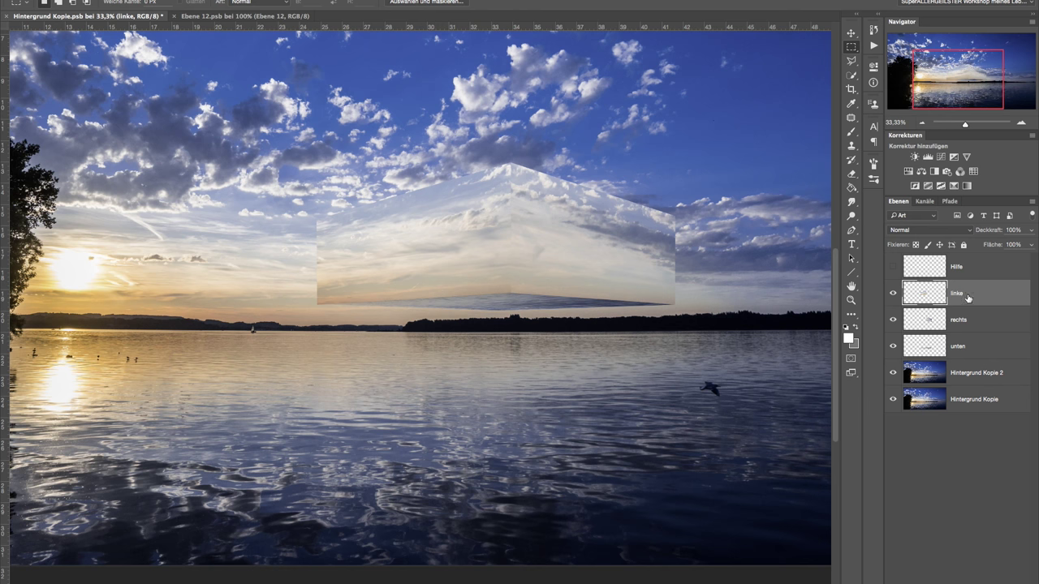
pyautogui.moveTo(543, 342); pyautogui.dragTo(462, 421)
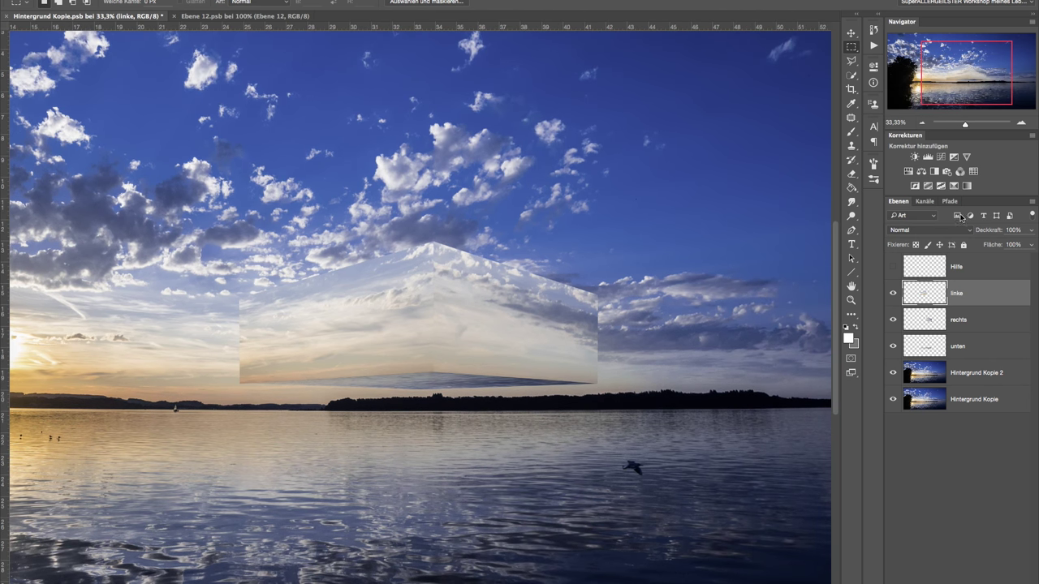
# Step: Add a Color Balance adjustment clipped to linke and push its midtones toward red and yellow
pyautogui.click(922, 172)
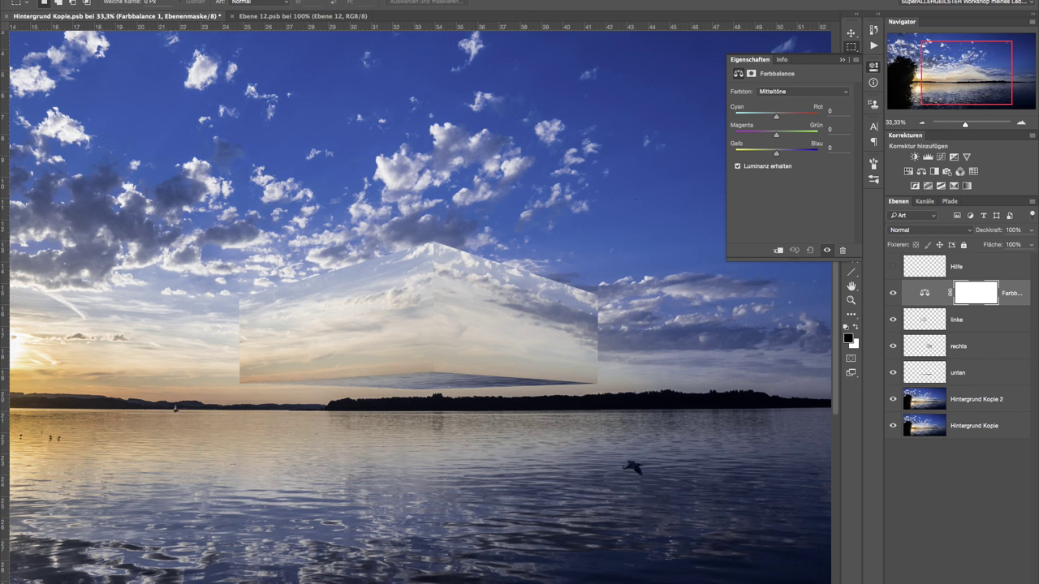
pyautogui.click(942, 580)
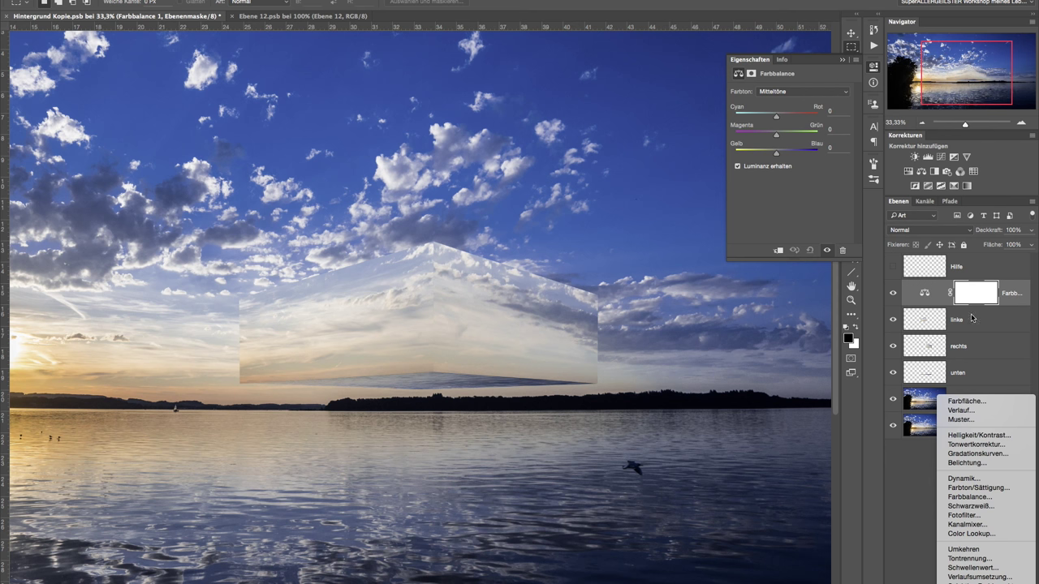
pyautogui.click(778, 252)
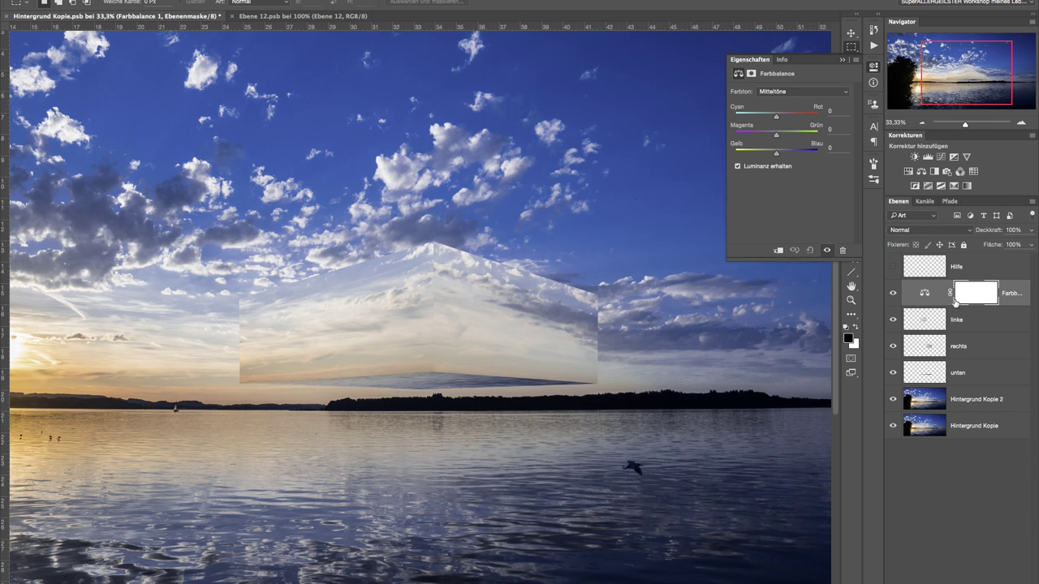
pyautogui.keyDown('alt'); pyautogui.click(957, 306); pyautogui.keyUp('alt')
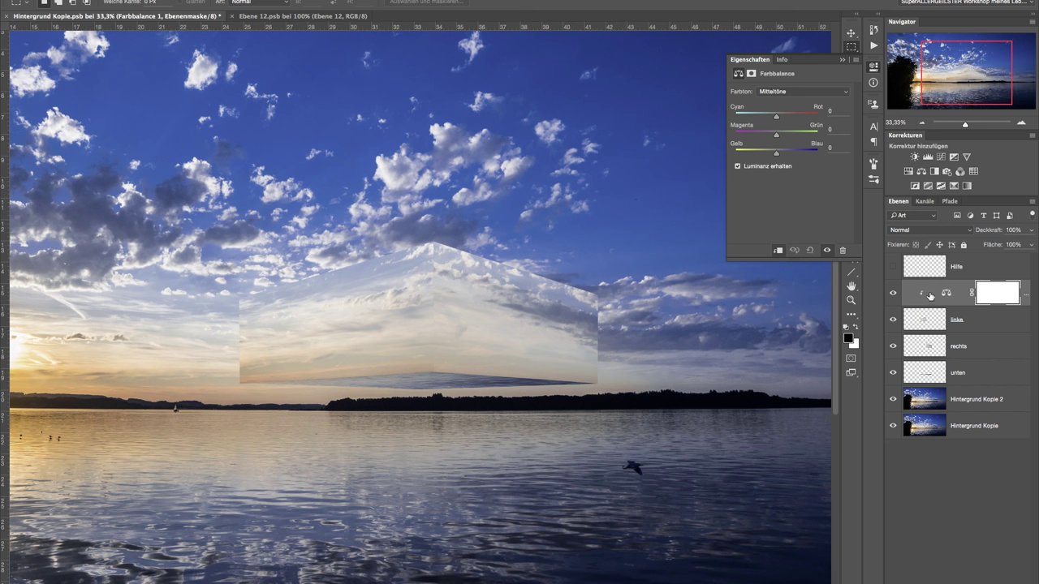
pyautogui.moveTo(776, 153)
pyautogui.mouseDown()
pyautogui.moveTo(751, 158)
pyautogui.moveTo(786, 156)
pyautogui.moveTo(751, 159)
pyautogui.moveTo(793, 159)
pyautogui.moveTo(769, 155)
pyautogui.mouseUp()
pyautogui.moveTo(778, 116)
pyautogui.mouseDown()
pyautogui.moveTo(797, 119)
pyautogui.moveTo(786, 117)
pyautogui.mouseUp()
pyautogui.moveTo(420, 429); pyautogui.dragTo(616, 395)
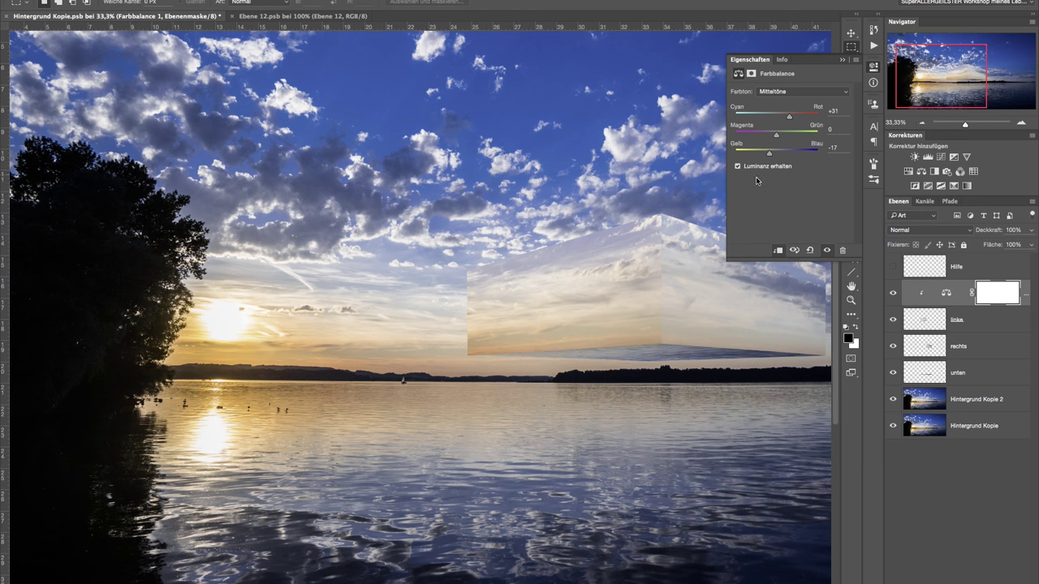
# Step: Warm the highlights (+8, -10) and shadows (+18, -6) toward red and yellow
pyautogui.click(808, 93)
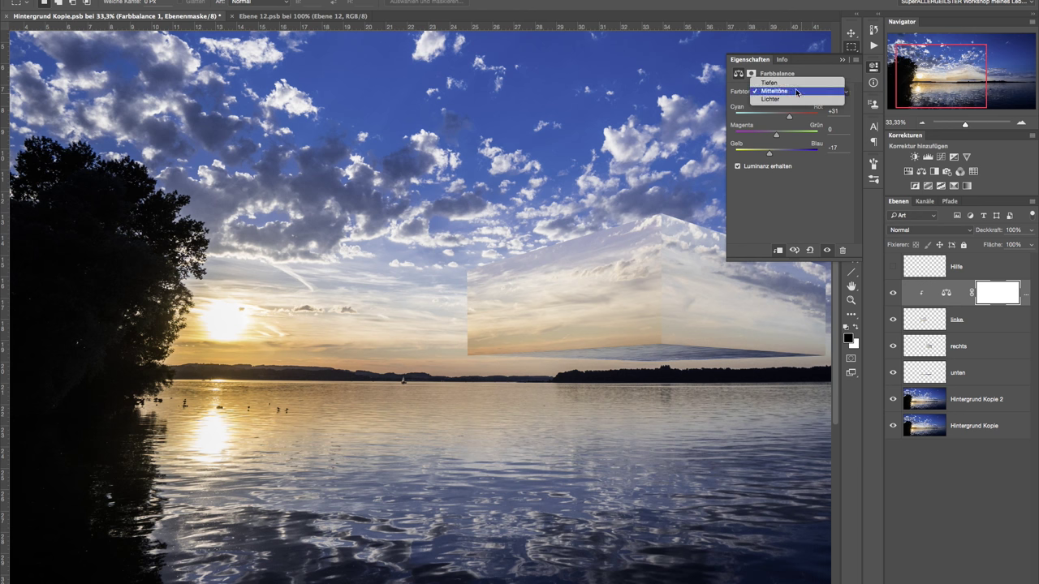
pyautogui.click(777, 99)
pyautogui.moveTo(765, 154); pyautogui.dragTo(772, 155)
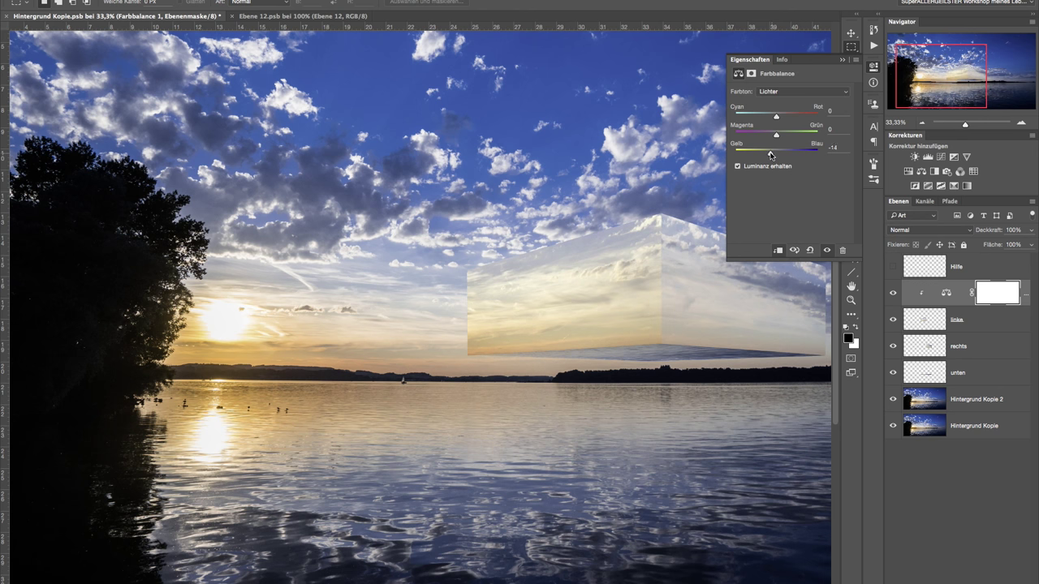
pyautogui.moveTo(776, 116); pyautogui.dragTo(780, 117)
pyautogui.click(796, 91)
pyautogui.click(779, 72)
pyautogui.moveTo(776, 118); pyautogui.dragTo(783, 117)
pyautogui.moveTo(776, 153); pyautogui.dragTo(774, 154)
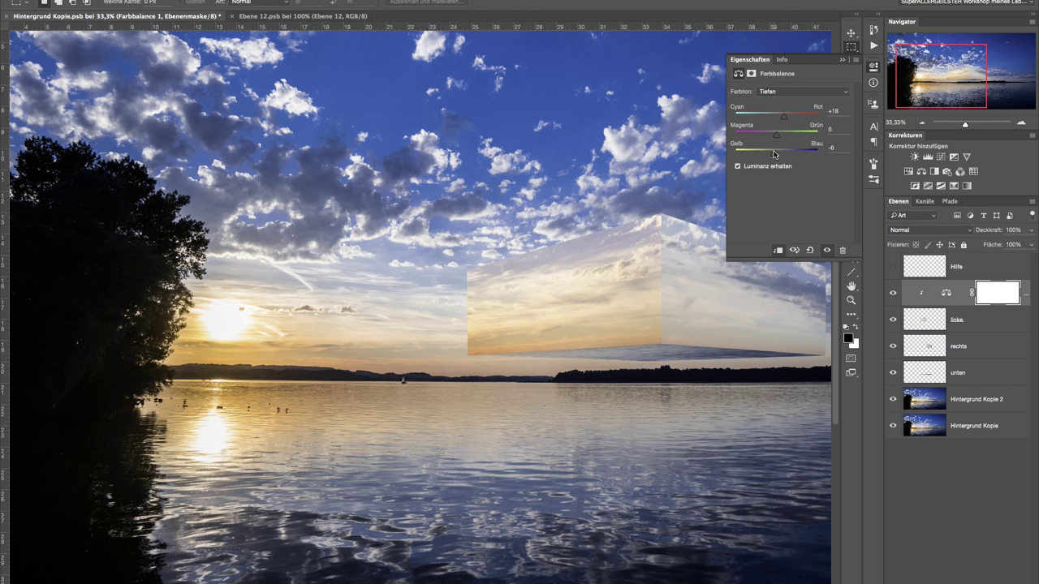
pyautogui.click(843, 61)
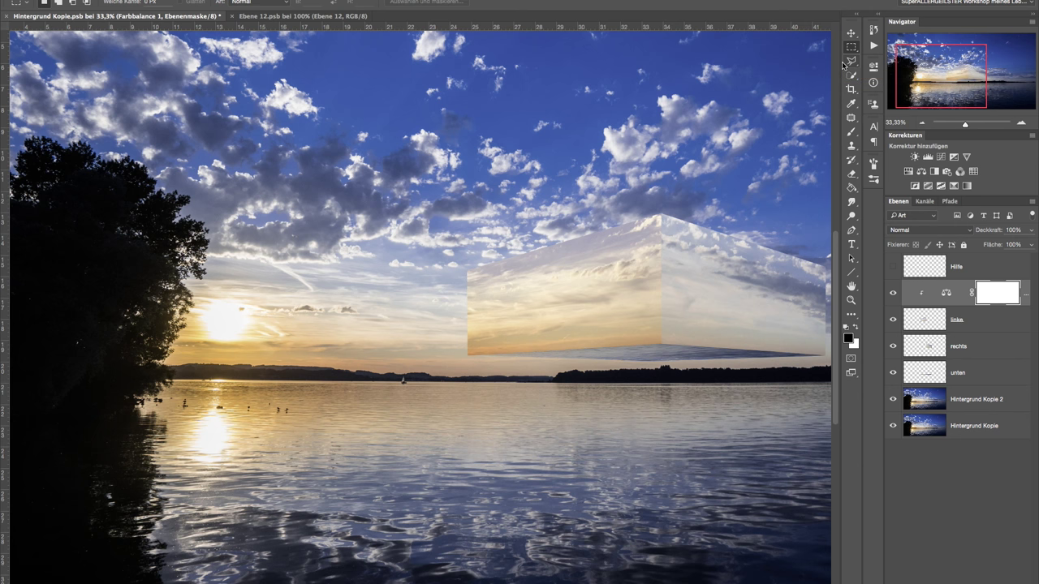
# Step: Invert the Farbbalance 1 mask to black so the warm tint is hidden
pyautogui.hotkey('ctrl', 'i')
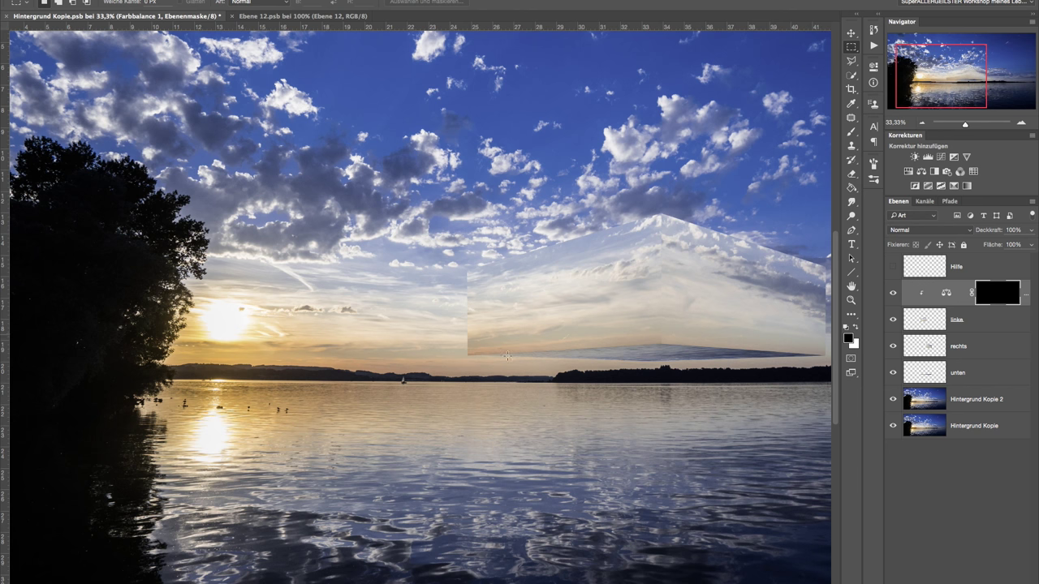
pyautogui.hotkey('ctrl', 'i')
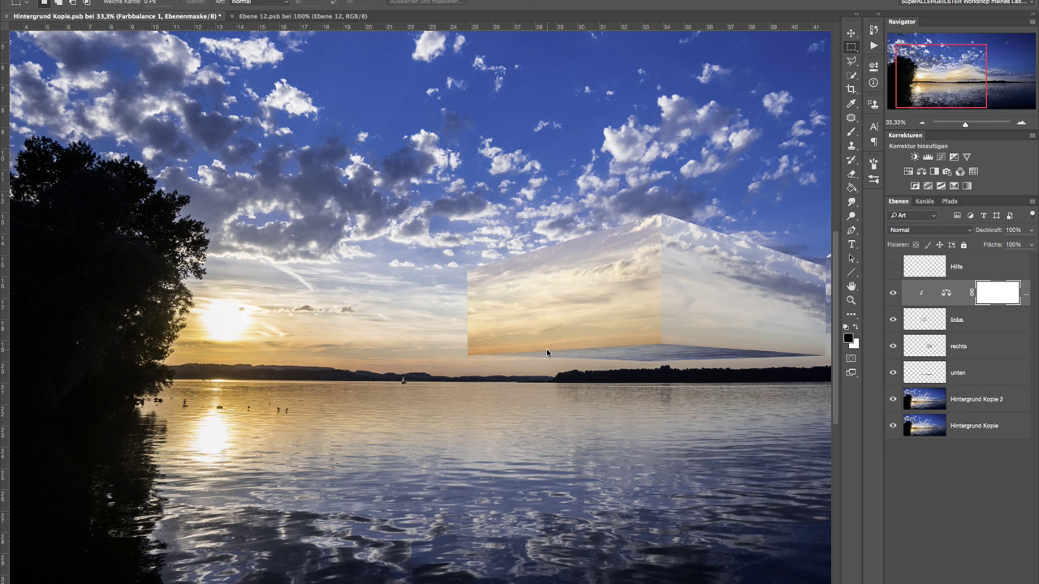
pyautogui.hotkey('ctrl', 'i')
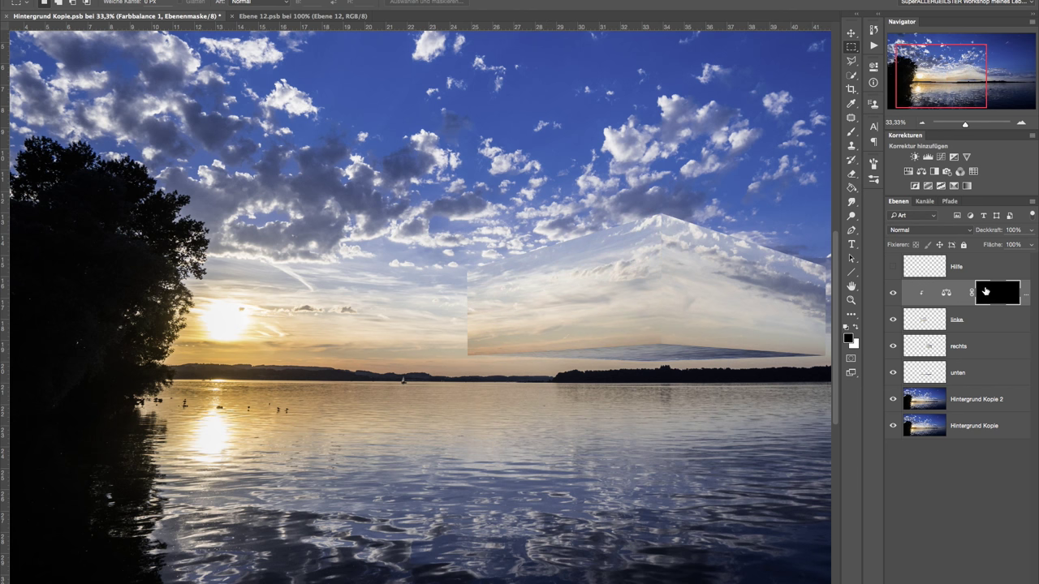
# Step: Paint white with a 561 px soft brush at about half opacity near the face's left edge
pyautogui.click(851, 132)
pyautogui.click(856, 327)
pyautogui.moveTo(491, 342); pyautogui.dragTo(512, 277)
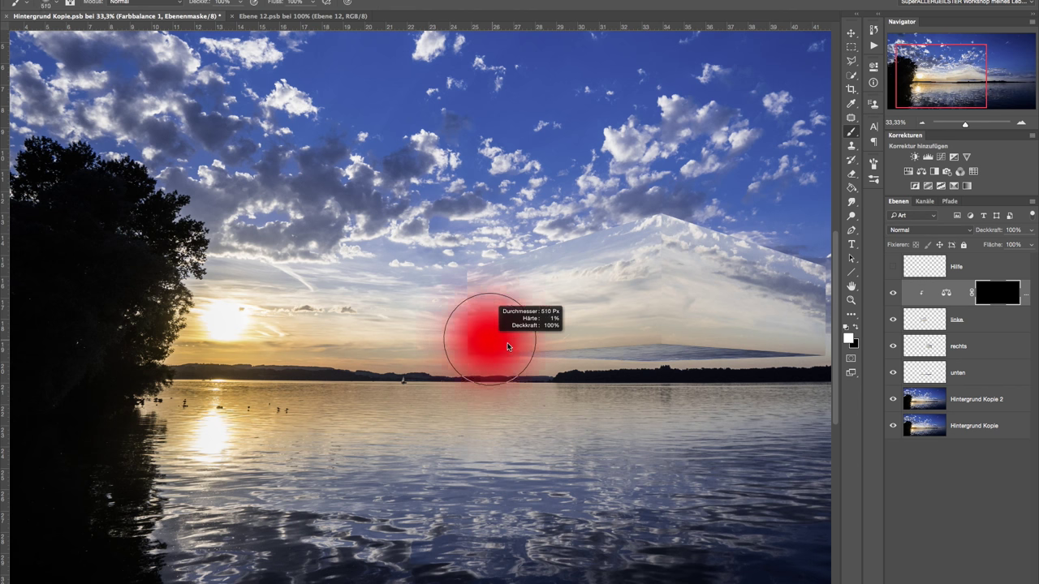
pyautogui.moveTo(202, 2); pyautogui.dragTo(198, 4)
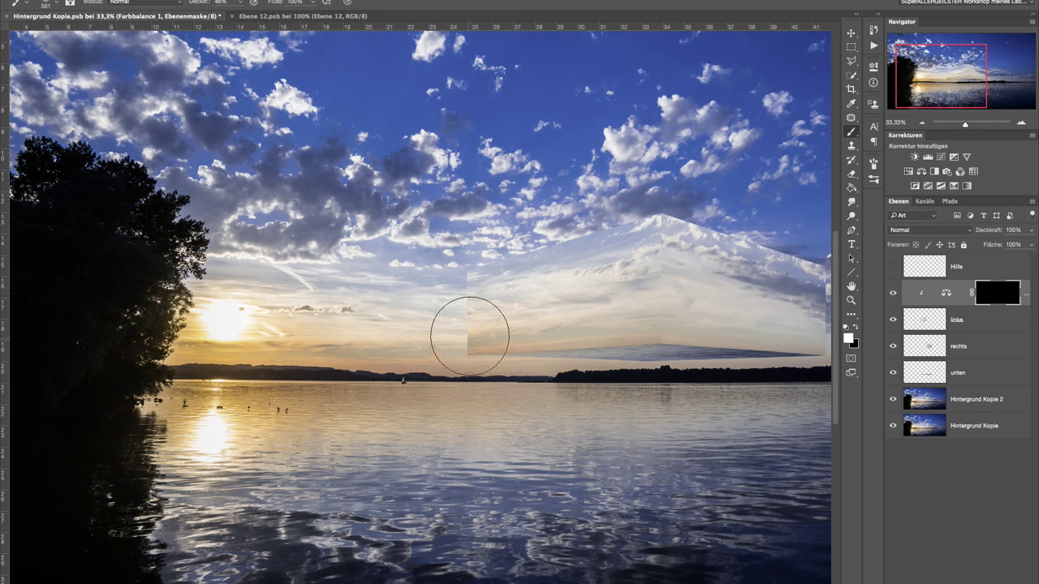
pyautogui.moveTo(466, 343)
pyautogui.mouseDown()
pyautogui.moveTo(487, 320)
pyautogui.moveTo(509, 345)
pyautogui.moveTo(471, 339)
pyautogui.moveTo(463, 301)
pyautogui.moveTo(544, 244)
pyautogui.moveTo(495, 300)
pyautogui.mouseUp()
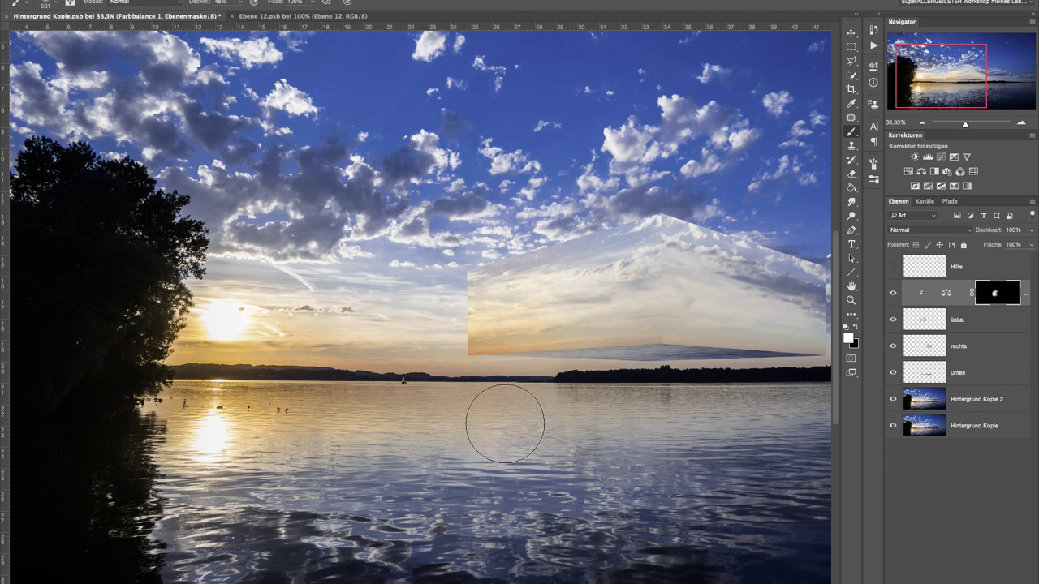
pyautogui.press('x')
pyautogui.press('x')
pyautogui.keyDown('ctrl'); pyautogui.click(994, 297); pyautogui.keyUp('ctrl')
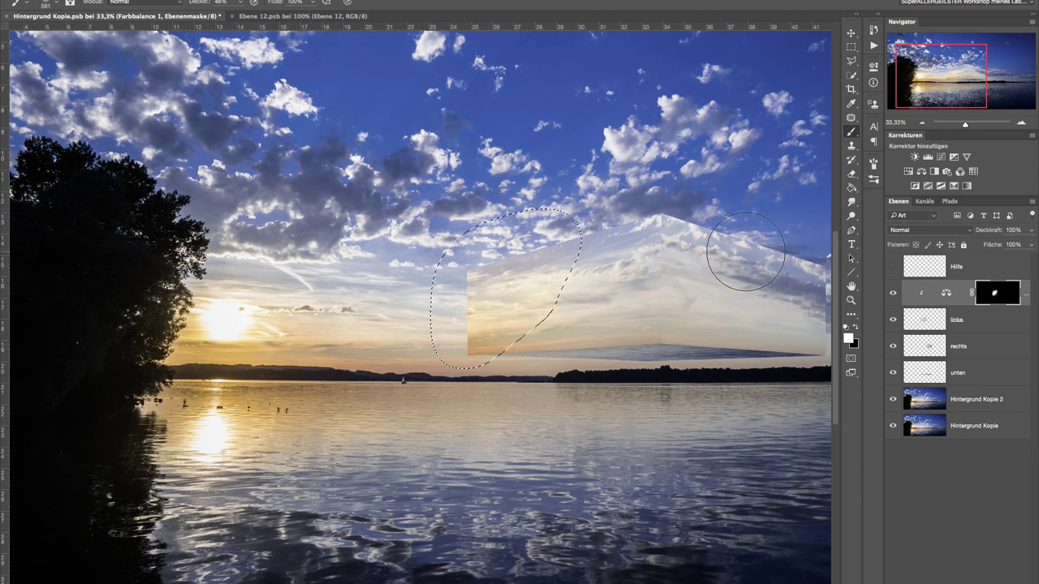
pyautogui.hotkey('ctrl', 'd')
pyautogui.moveTo(636, 418); pyautogui.dragTo(440, 424)
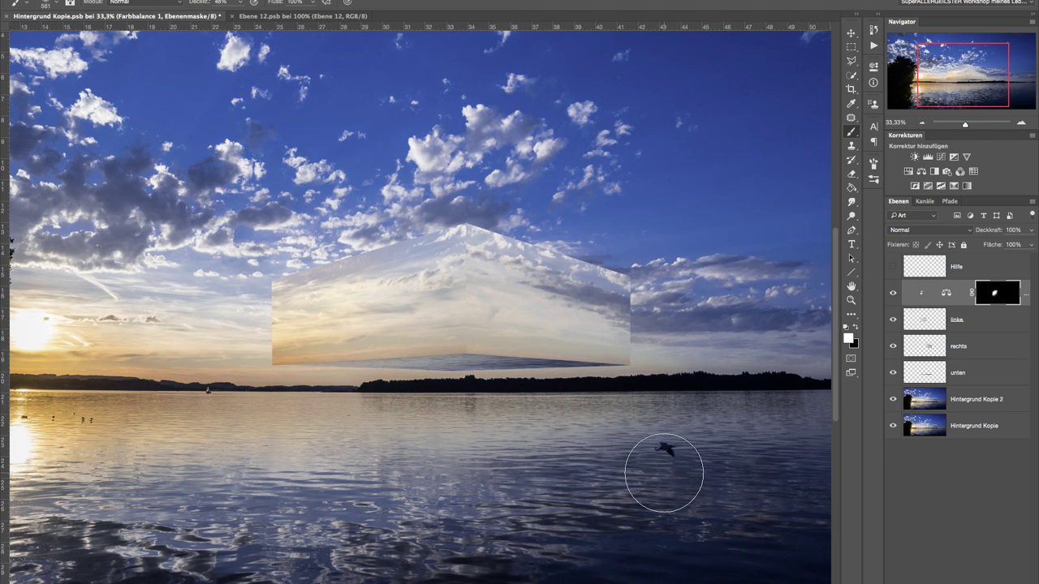
# Step: Add a Levels adjustment clipped to the left face with output white lowered to 209
pyautogui.click(928, 157)
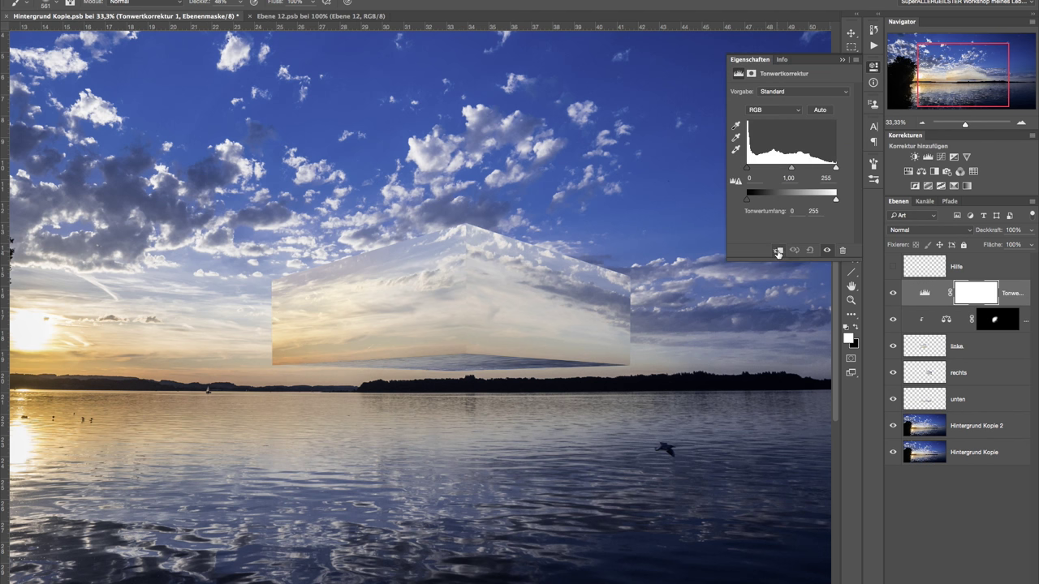
pyautogui.hotkey('ctrl', 'alt', 'g')
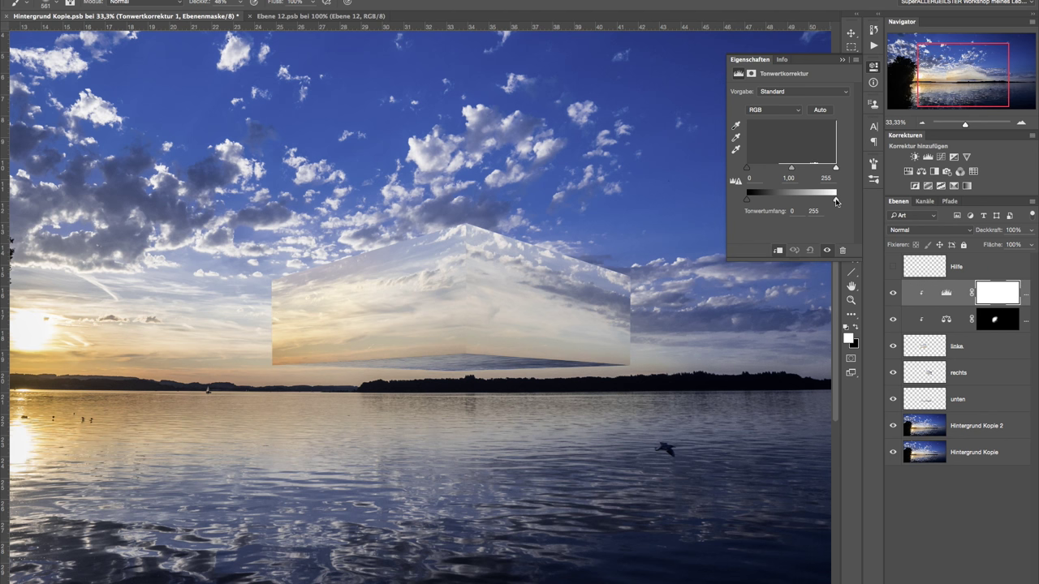
pyautogui.moveTo(836, 202); pyautogui.dragTo(828, 202)
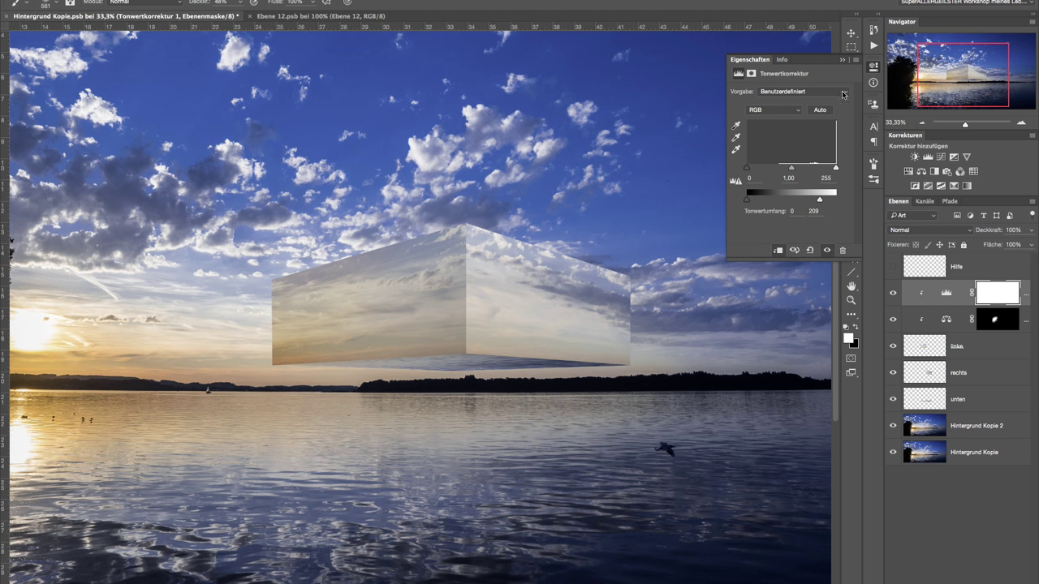
pyautogui.click(843, 60)
# Step: Toggle the Levels layer's visibility to compare the darkened left face at full view
pyautogui.hotkey('ctrl', '-')
pyautogui.hotkey('ctrl', '-')
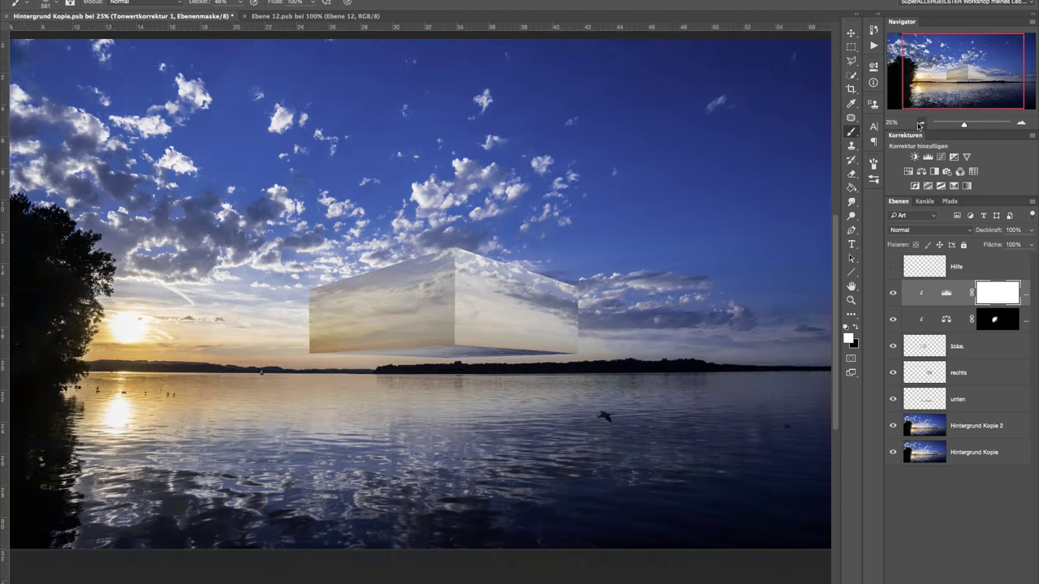
pyautogui.click(893, 294)
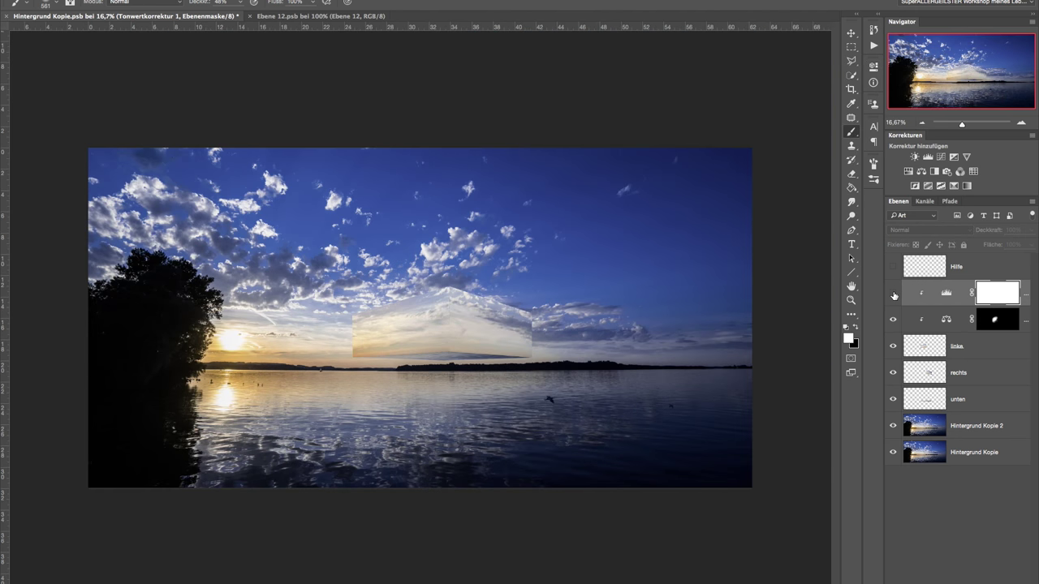
pyautogui.click(892, 294)
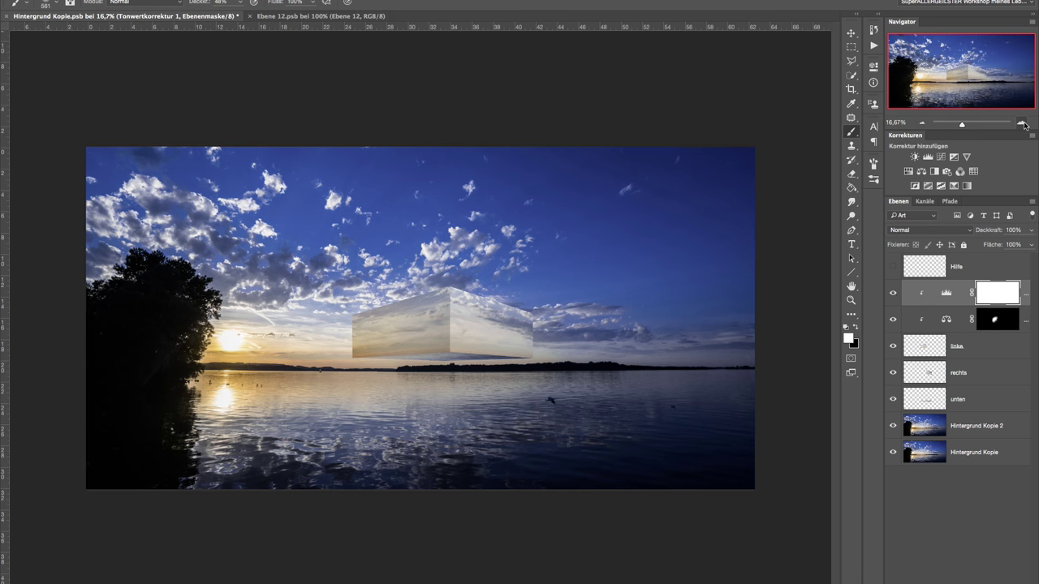
pyautogui.click(1021, 123)
pyautogui.click(1021, 123)
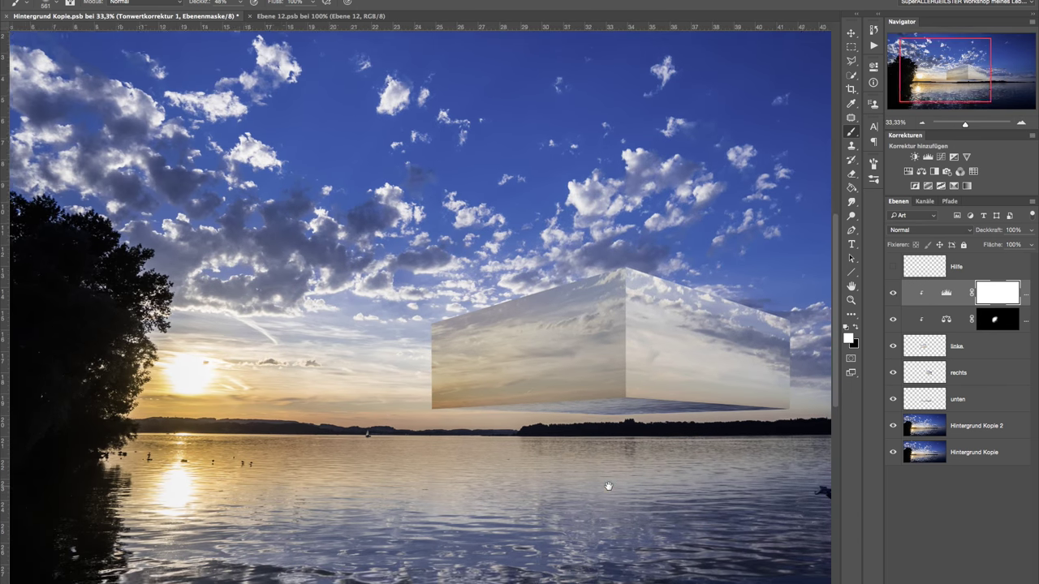
# Step: Paint black into the Levels mask along the left face's sunward edge to remove the darkening there
pyautogui.moveTo(419, 466); pyautogui.dragTo(596, 479)
pyautogui.click(856, 330)
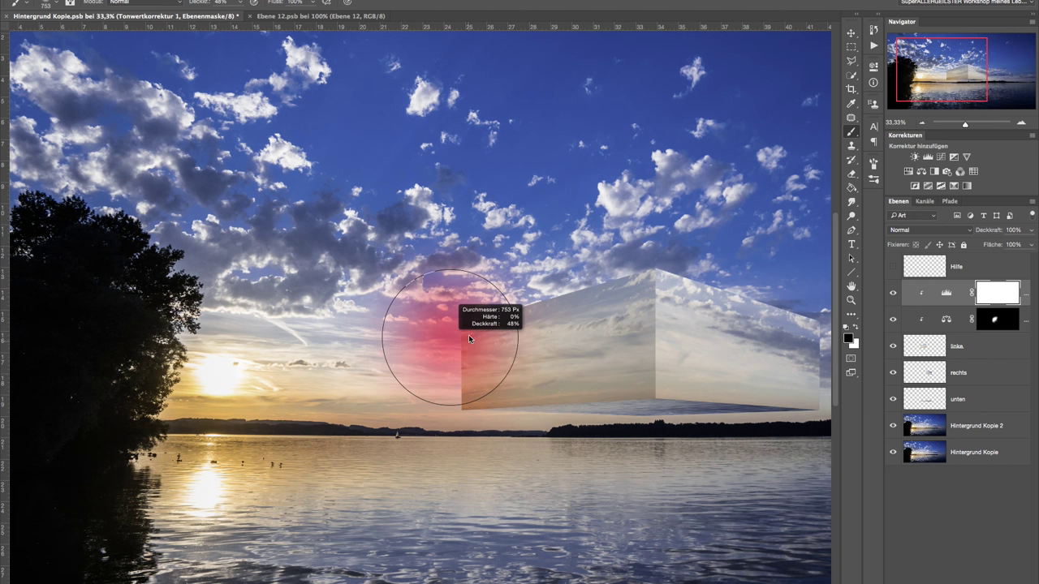
pyautogui.moveTo(449, 366); pyautogui.dragTo(544, 281)
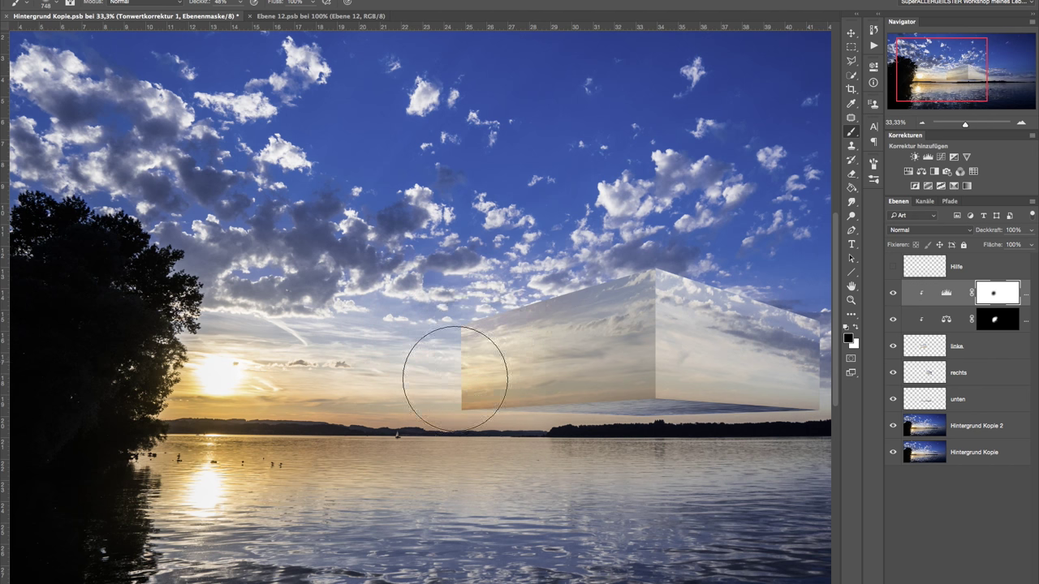
pyautogui.moveTo(543, 281); pyautogui.dragTo(434, 348)
pyautogui.keyDown('ctrl'); pyautogui.click(998, 295); pyautogui.keyUp('ctrl')
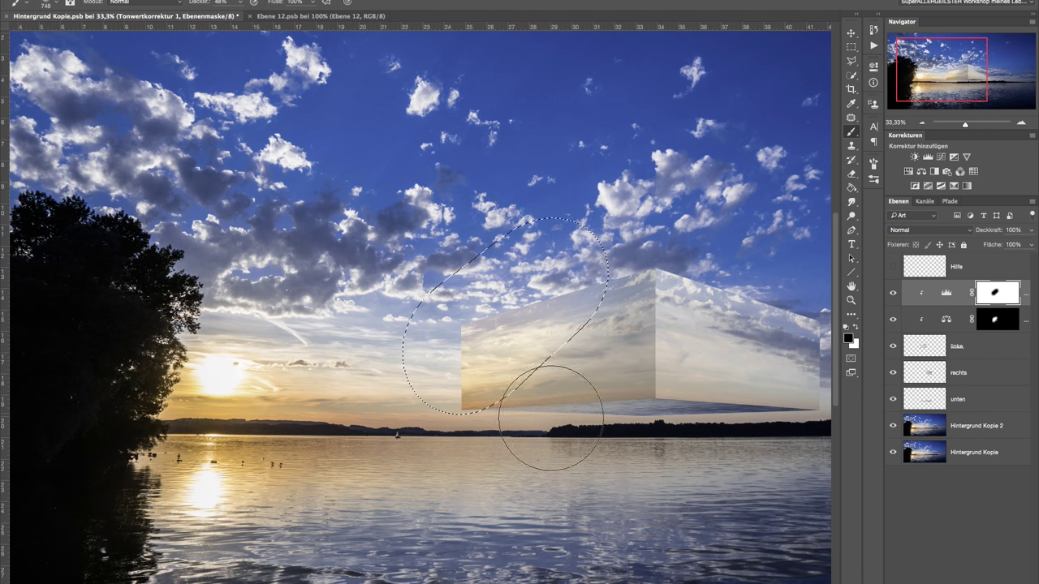
pyautogui.hotkey('ctrl', 'd')
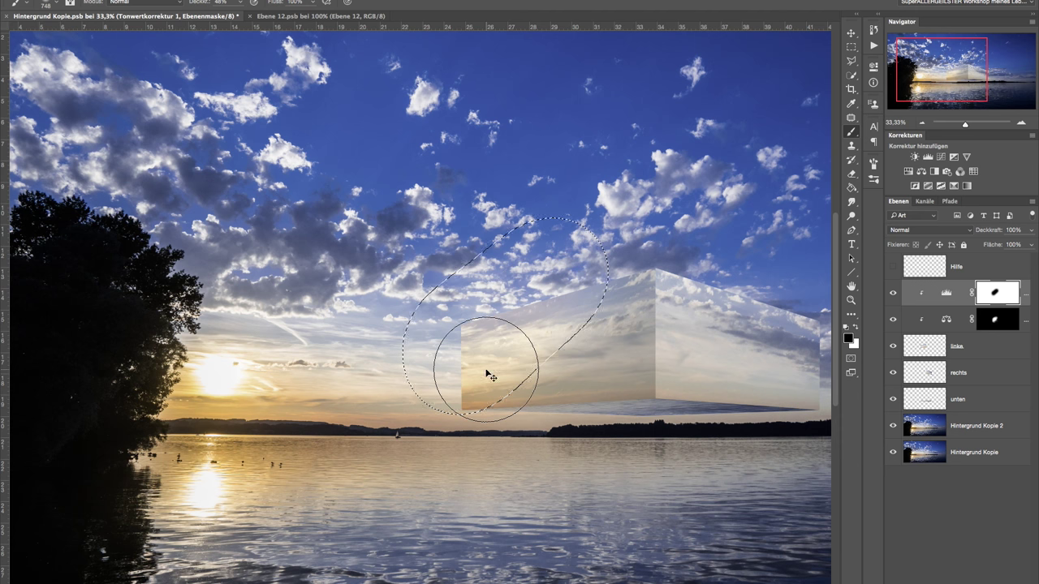
pyautogui.moveTo(582, 435); pyautogui.dragTo(364, 398)
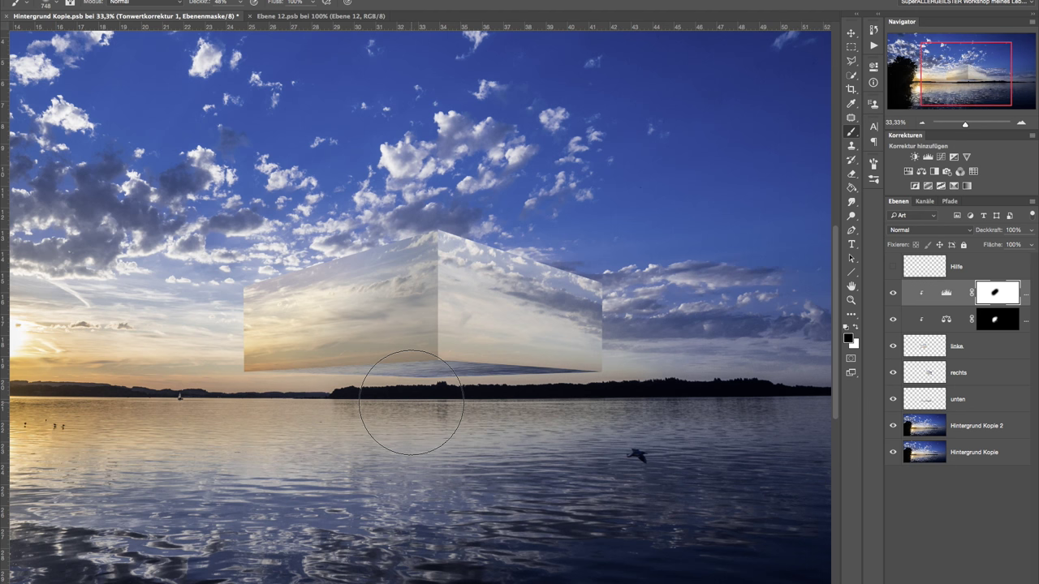
pyautogui.moveTo(341, 417); pyautogui.dragTo(552, 419)
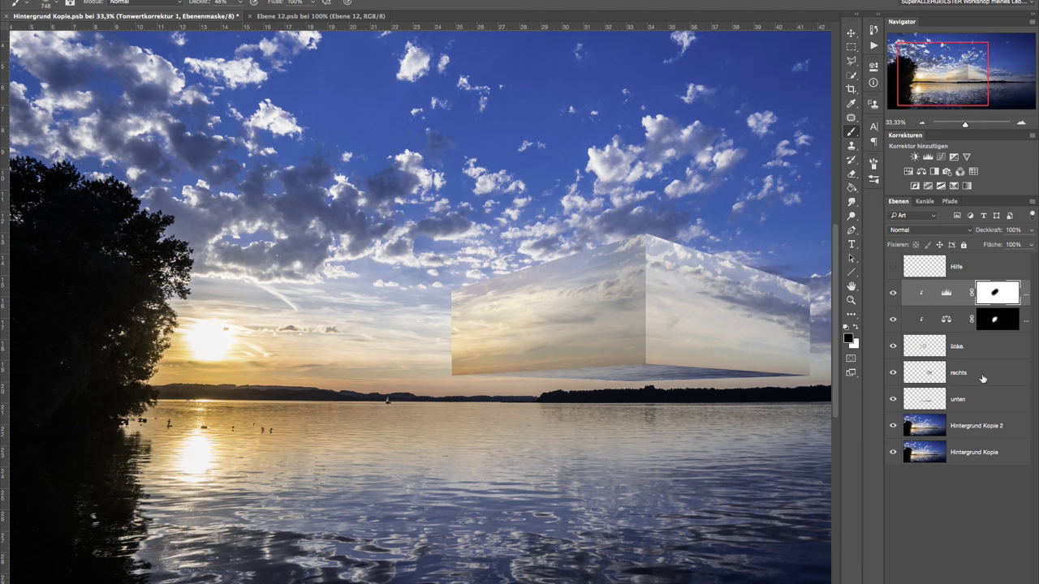
# Step: Give the left face layer and its two adjustments an orange colour label
pyautogui.keyDown('shift'); pyautogui.click(979, 346); pyautogui.keyUp('shift')
pyautogui.rightClick(990, 346)
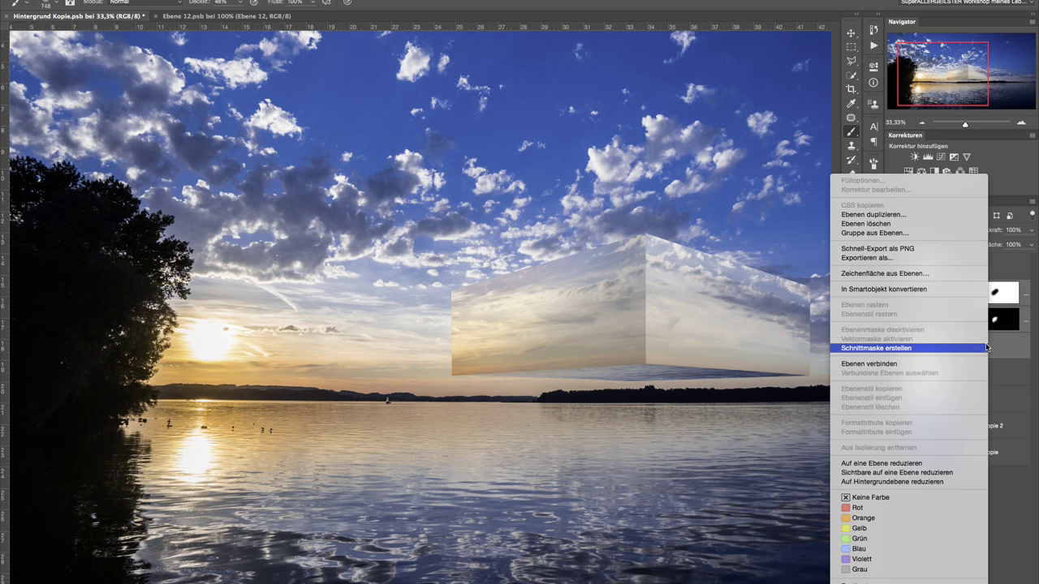
pyautogui.click(862, 518)
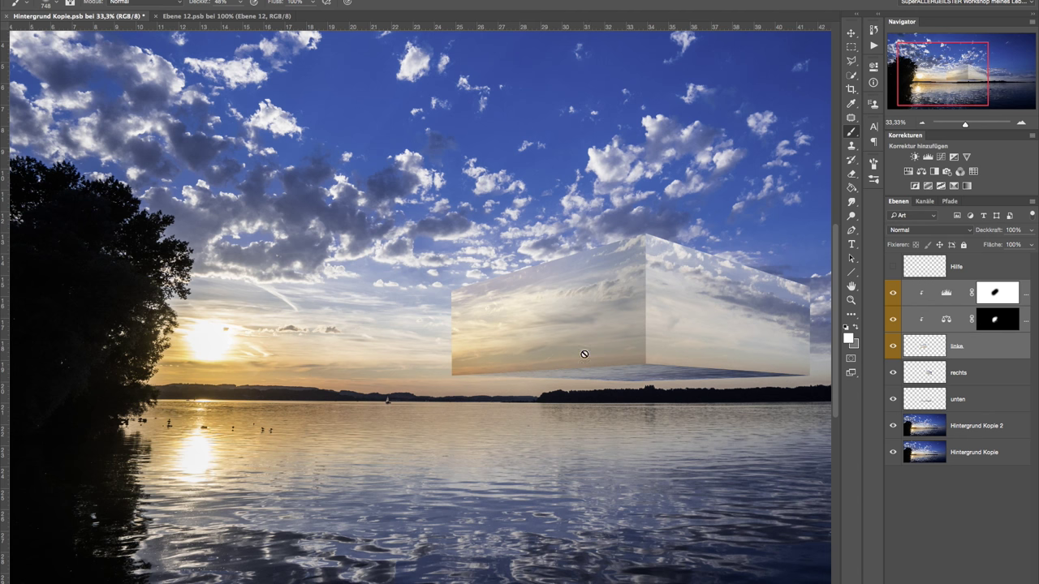
# Step: Label the rechts layer grey and the unten layer blue
pyautogui.click(977, 372)
pyautogui.rightClick(984, 376)
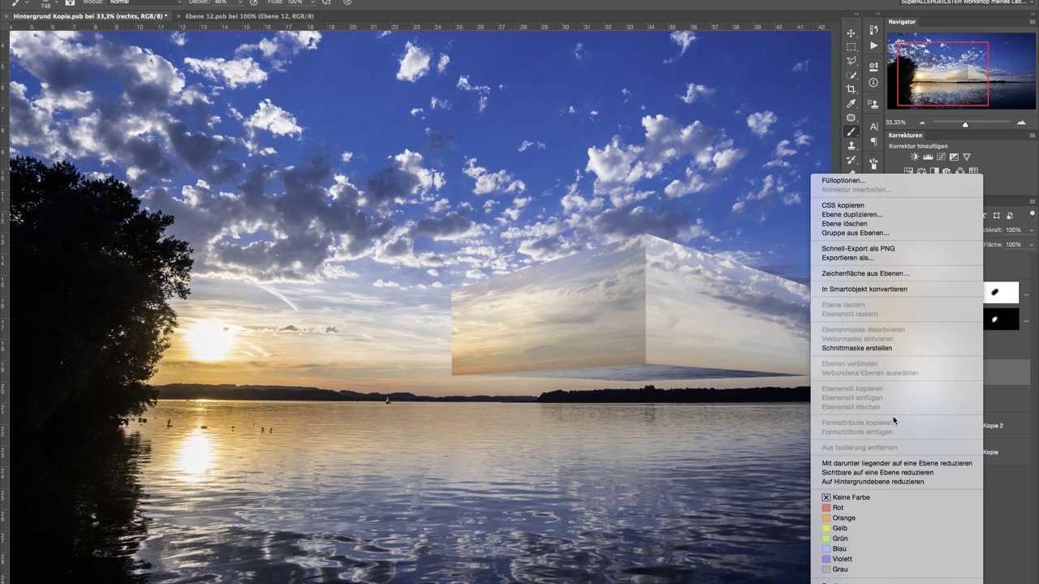
pyautogui.click(832, 551)
pyautogui.rightClick(979, 373)
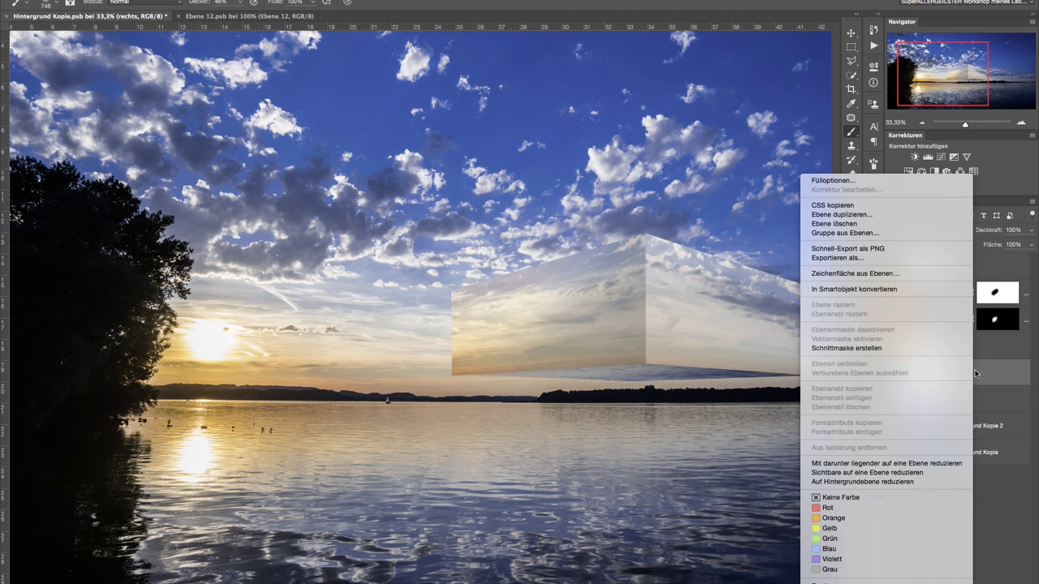
pyautogui.click(836, 572)
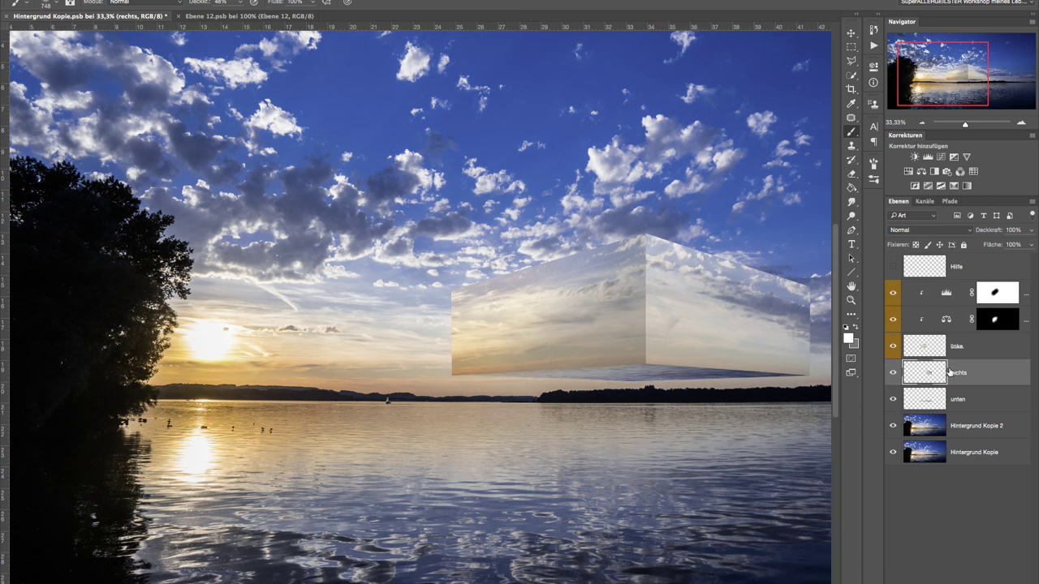
pyautogui.rightClick(982, 401)
pyautogui.click(836, 551)
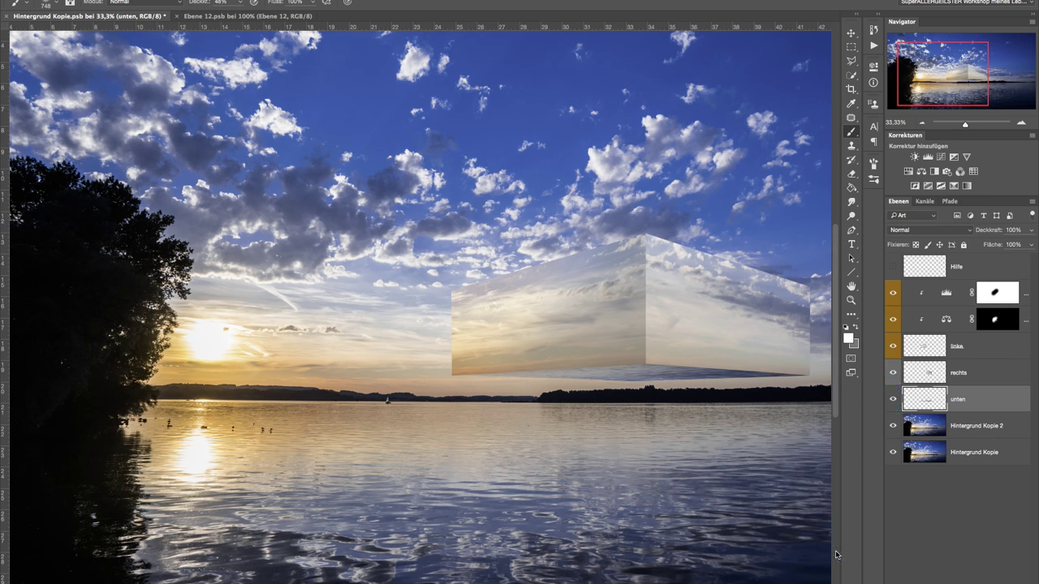
# Step: Recentre the cube and add a Colour Balance adjustment above the rechts layer
pyautogui.moveTo(663, 457); pyautogui.dragTo(319, 457)
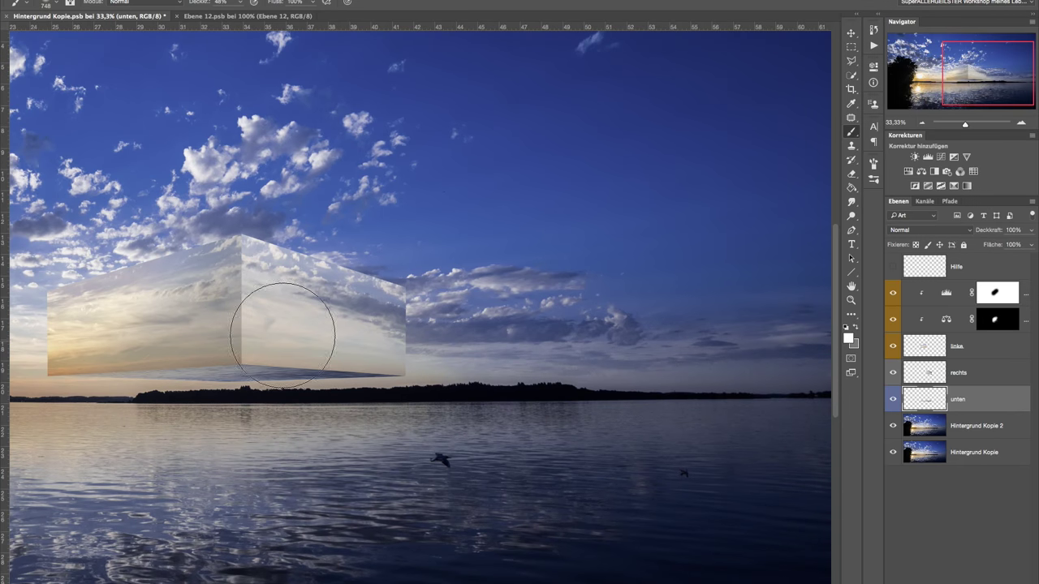
pyautogui.moveTo(283, 436); pyautogui.dragTo(479, 457)
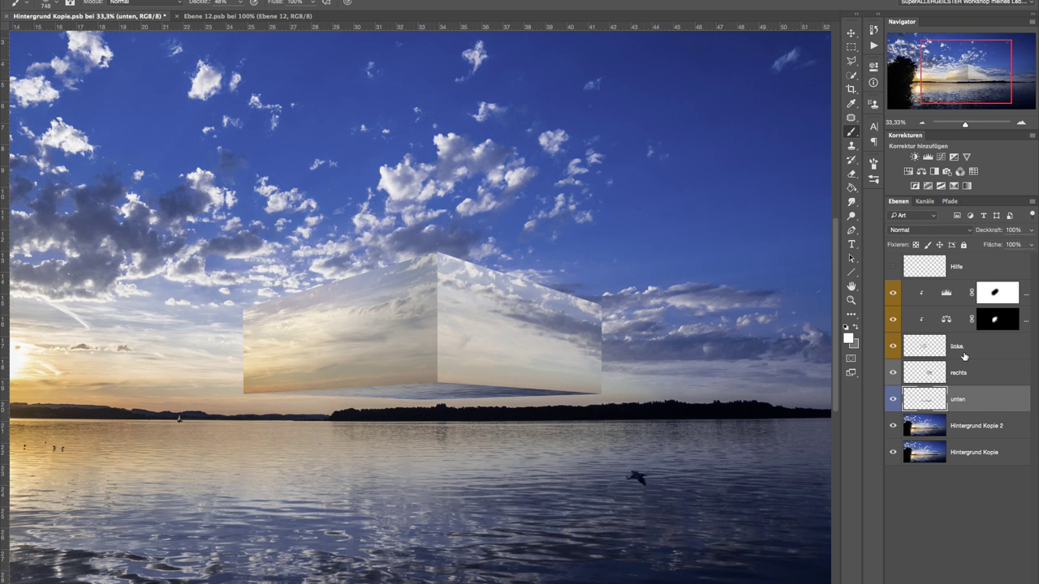
pyautogui.click(981, 374)
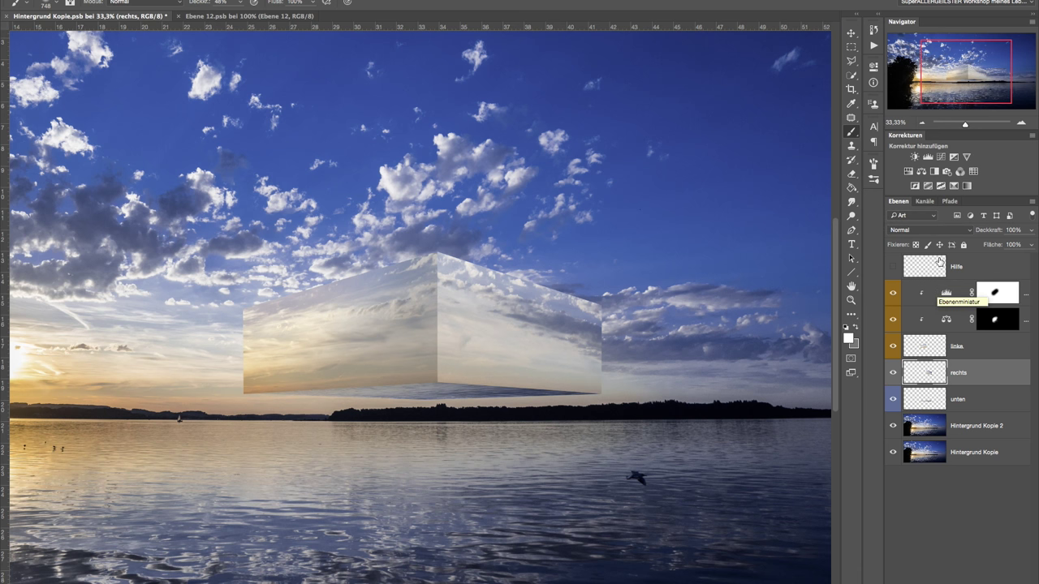
pyautogui.click(921, 171)
# Step: Clip Farbbalance 2 to rechts, push midtones toward cyan and blue, and shadows to +23 blue
pyautogui.click(776, 252)
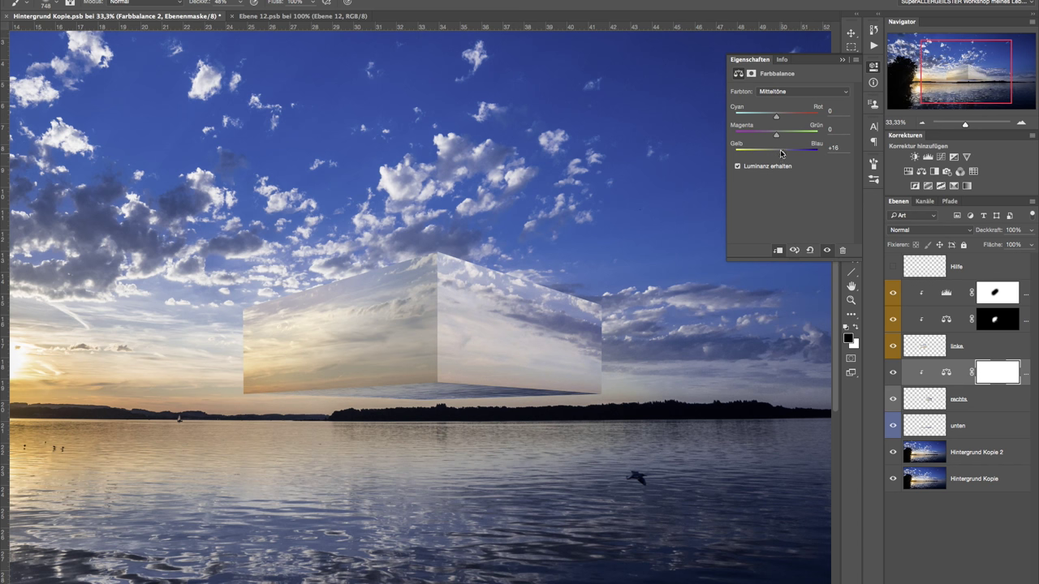
pyautogui.moveTo(776, 116); pyautogui.dragTo(770, 116)
pyautogui.moveTo(787, 154); pyautogui.dragTo(788, 156)
pyautogui.click(793, 92)
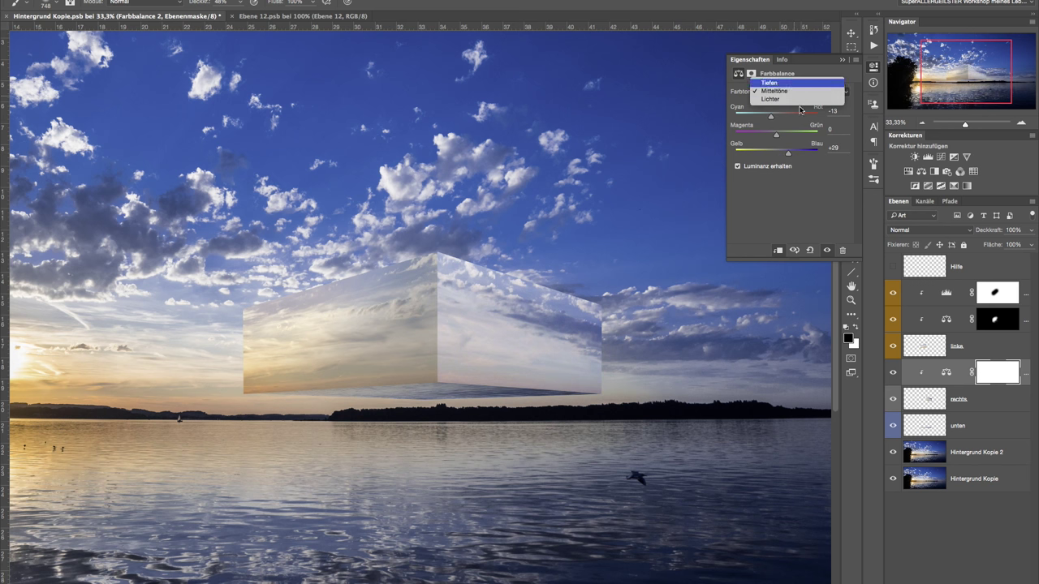
pyautogui.click(779, 82)
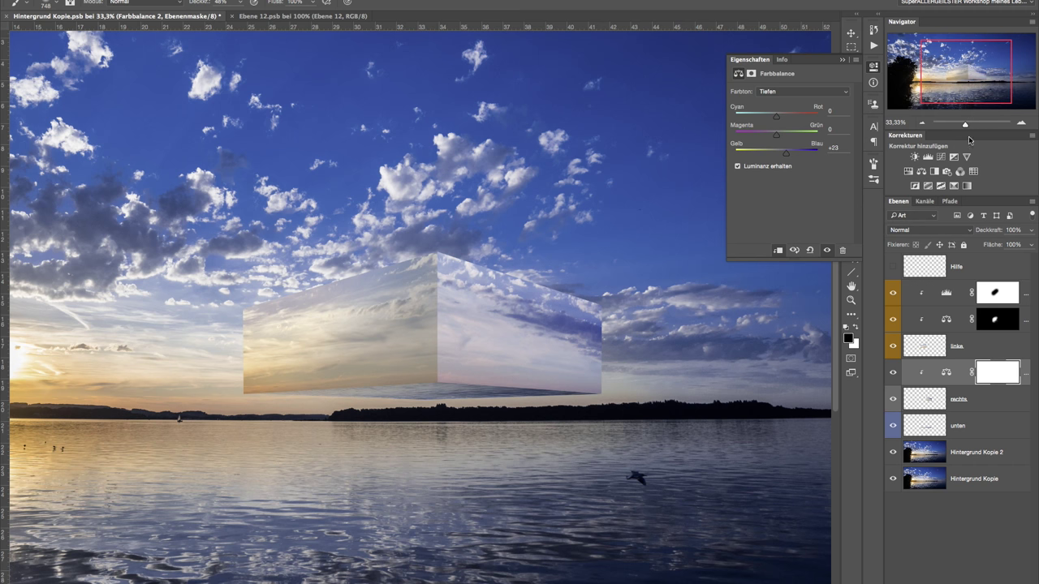
pyautogui.moveTo(971, 84); pyautogui.dragTo(972, 85)
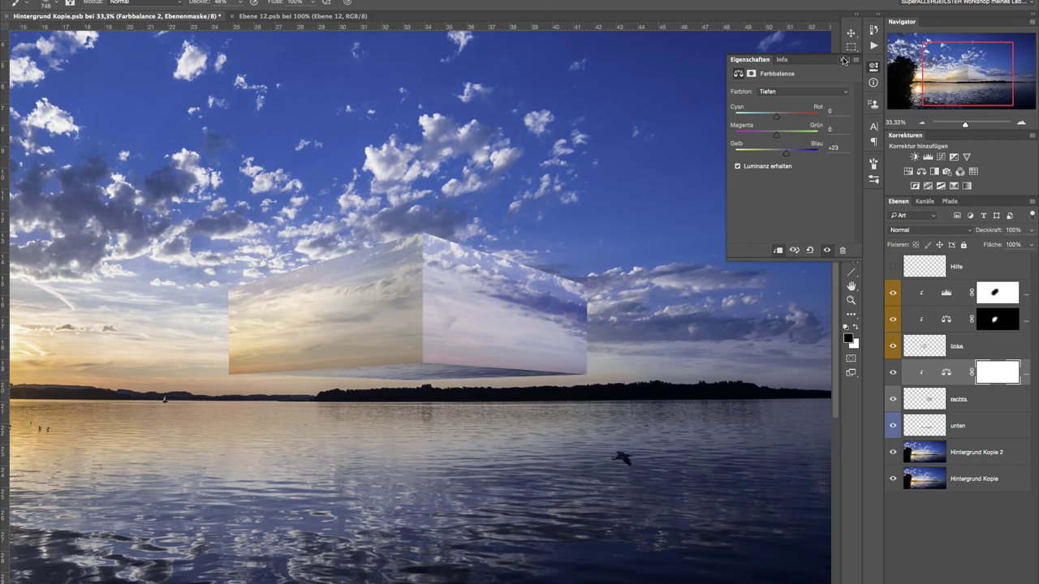
pyautogui.click(842, 59)
# Step: Add Tonwertkorrektur 2 clipped to rechts and fine-tune its output white to 127
pyautogui.click(928, 157)
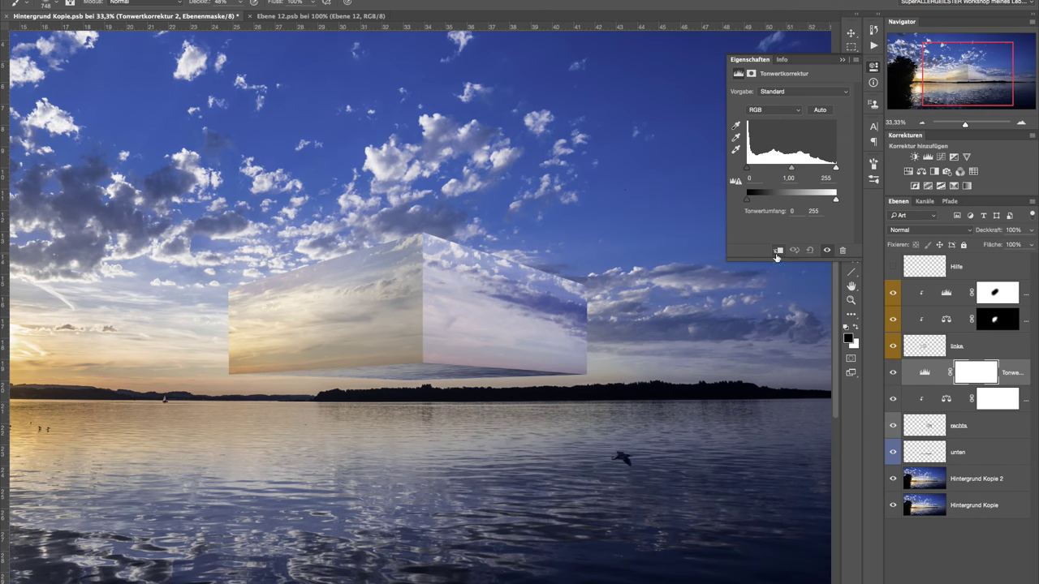
pyautogui.click(986, 426)
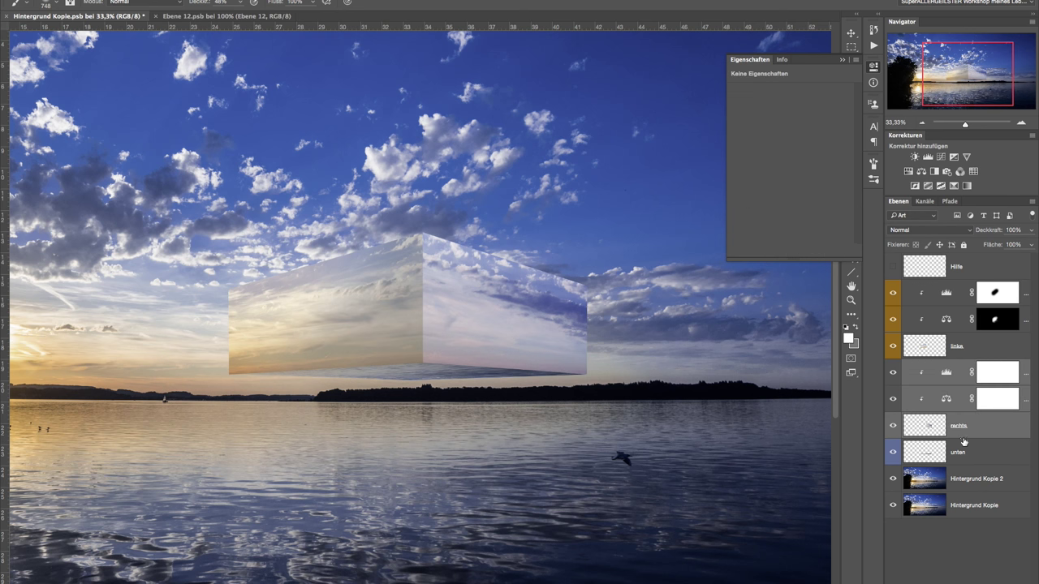
pyautogui.rightClick(983, 428)
pyautogui.press('Escape')
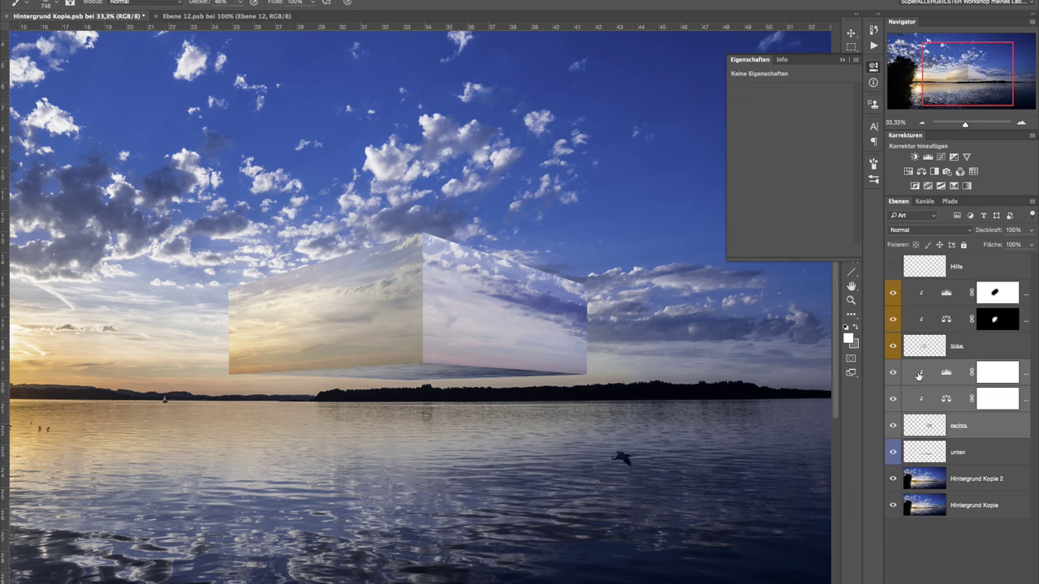
pyautogui.click(945, 372)
pyautogui.moveTo(836, 200); pyautogui.dragTo(792, 201)
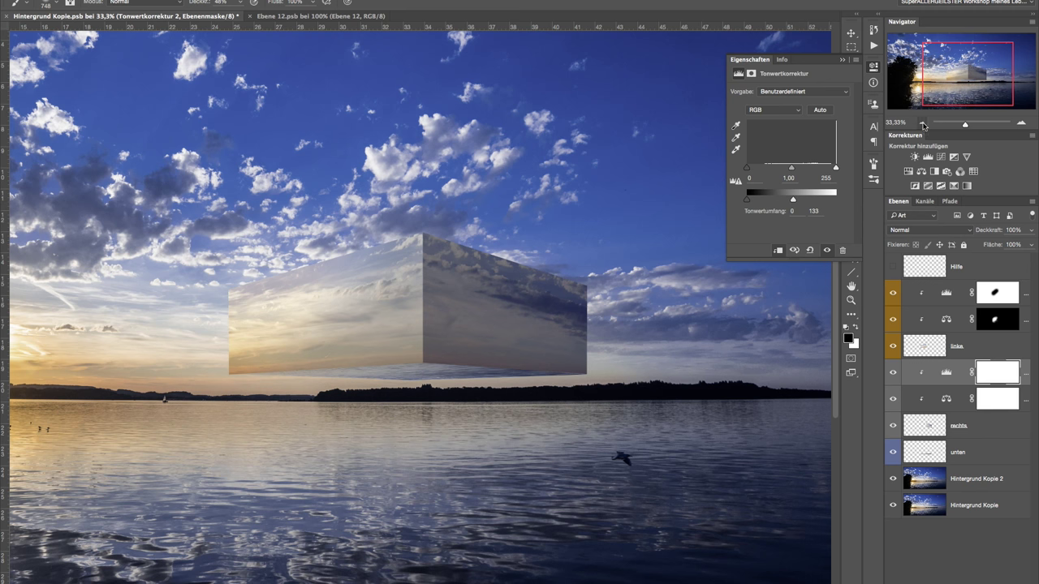
pyautogui.click(922, 123)
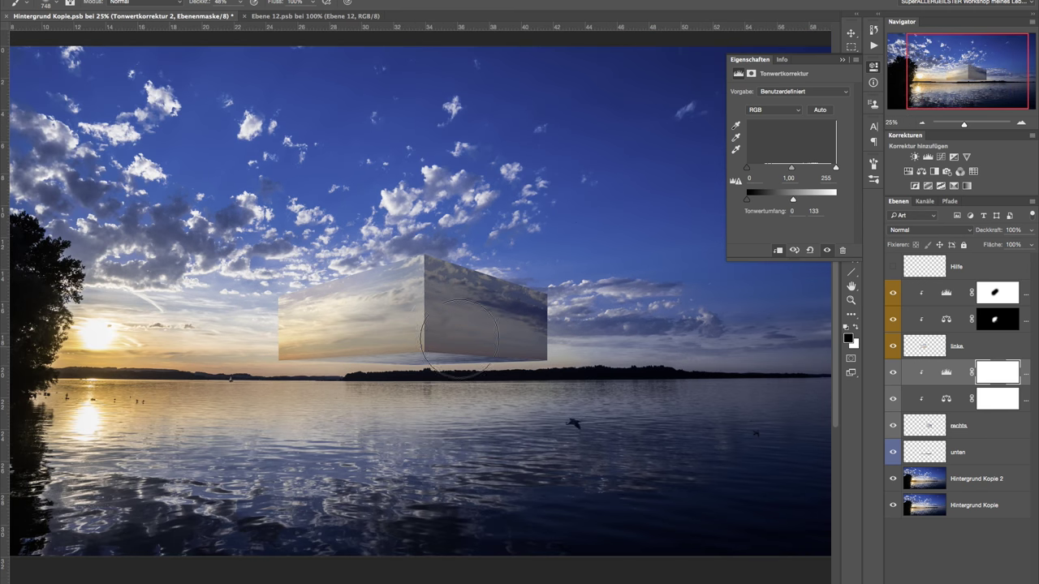
pyautogui.moveTo(793, 199); pyautogui.dragTo(801, 200)
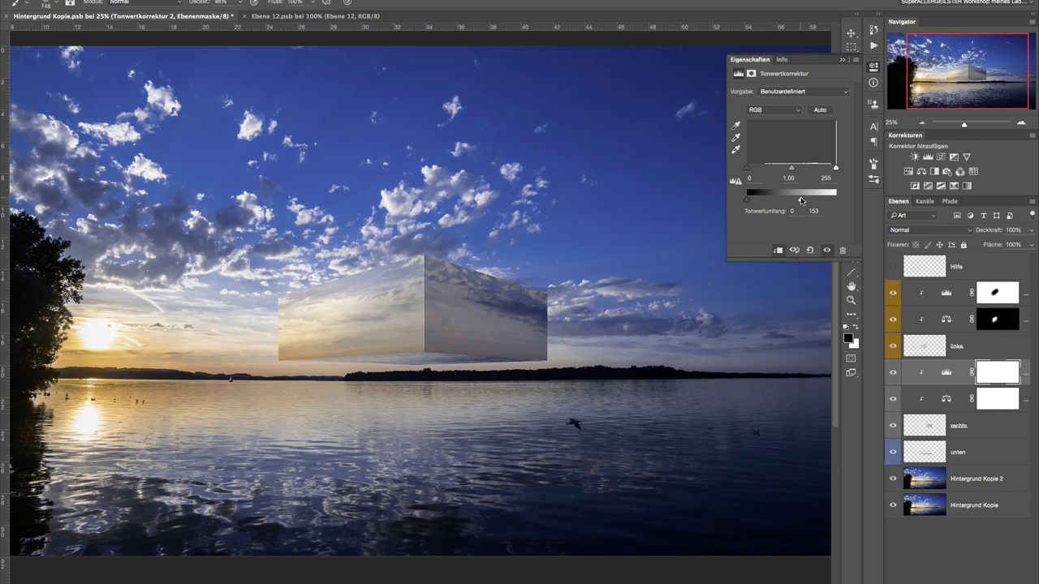
pyautogui.moveTo(803, 201)
pyautogui.mouseDown()
pyautogui.moveTo(851, 198)
pyautogui.moveTo(794, 199)
pyautogui.mouseUp()
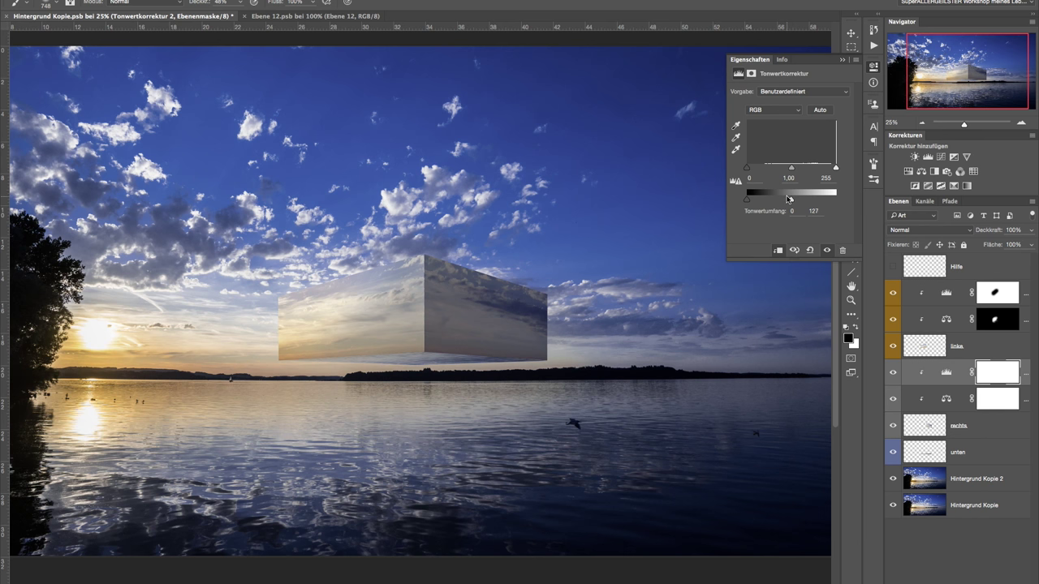
pyautogui.click(843, 59)
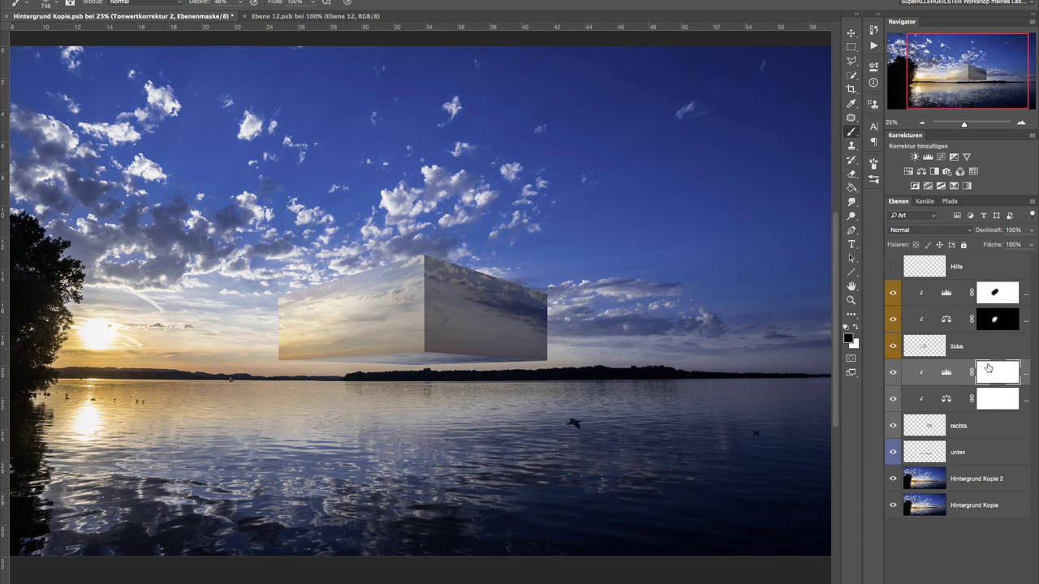
# Step: Paint the Tonwertkorrektur 2 mask at 21% brush opacity to ease the right face's darkening
pyautogui.moveTo(203, 3); pyautogui.dragTo(185, 6)
pyautogui.moveTo(188, 4); pyautogui.dragTo(193, 8)
pyautogui.moveTo(454, 252)
pyautogui.mouseDown()
pyautogui.moveTo(504, 262)
pyautogui.moveTo(394, 267)
pyautogui.mouseUp()
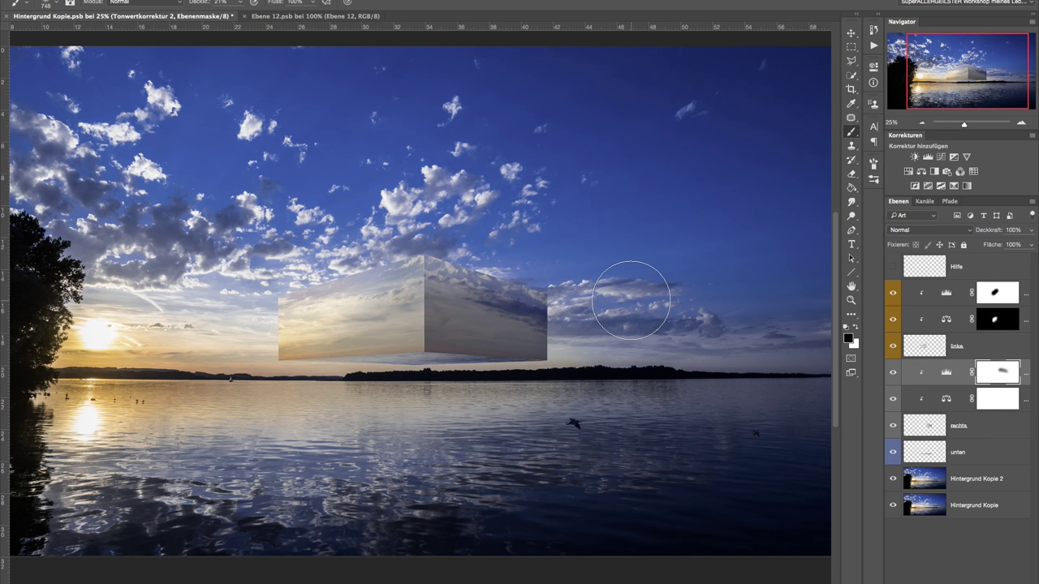
pyautogui.click(892, 373)
pyautogui.click(982, 347)
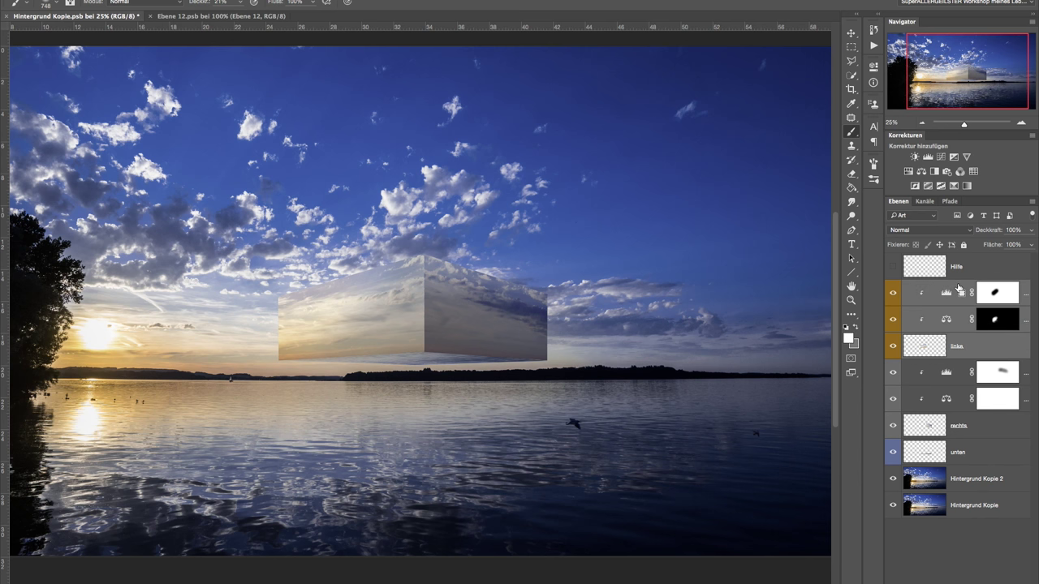
# Step: Group the left face layer with its adjustments into a group named Likns
pyautogui.hotkey('ctrl', 'g')
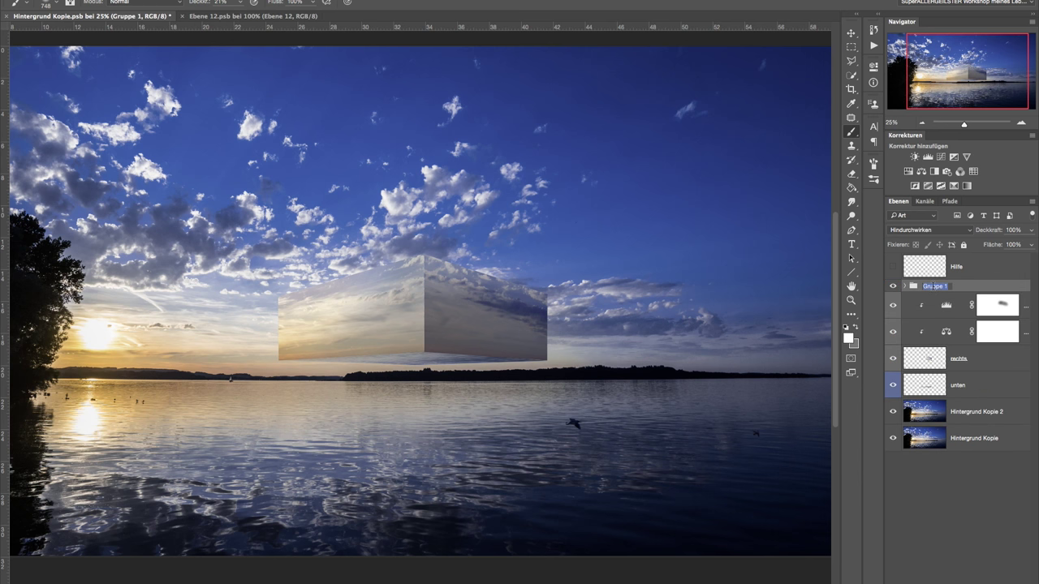
pyautogui.write('l')
pyautogui.press('Return')
pyautogui.rightClick(967, 287)
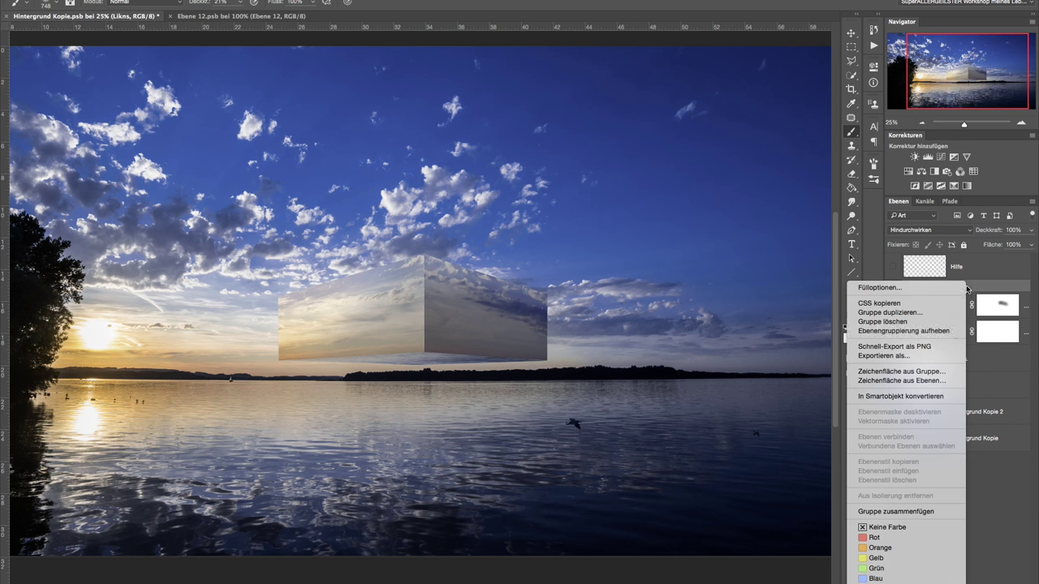
pyautogui.press('Escape')
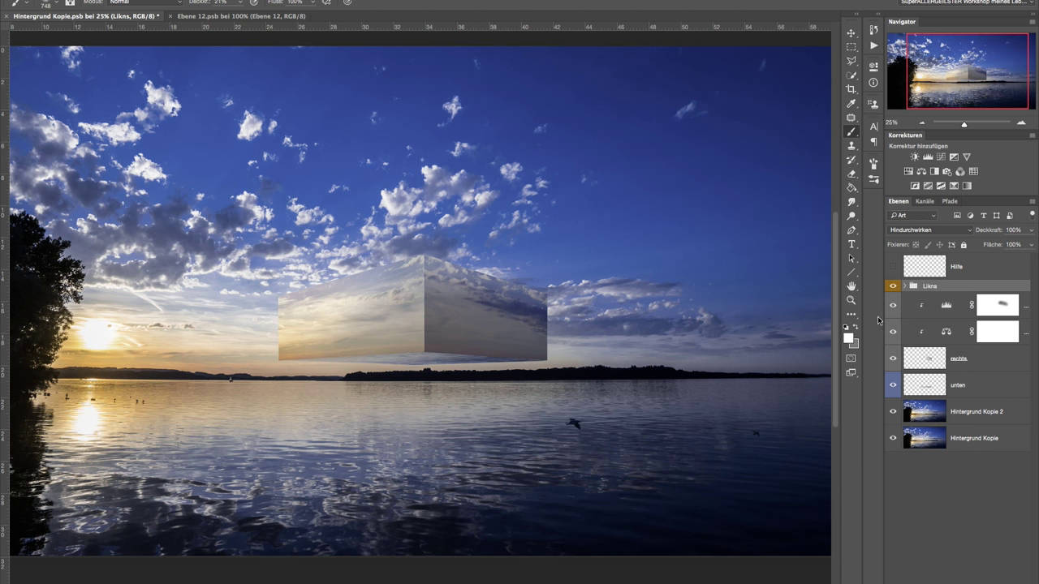
# Step: Group the rechts layer with its Levels and Colour Balance adjustments as Rechts
pyautogui.click(932, 304)
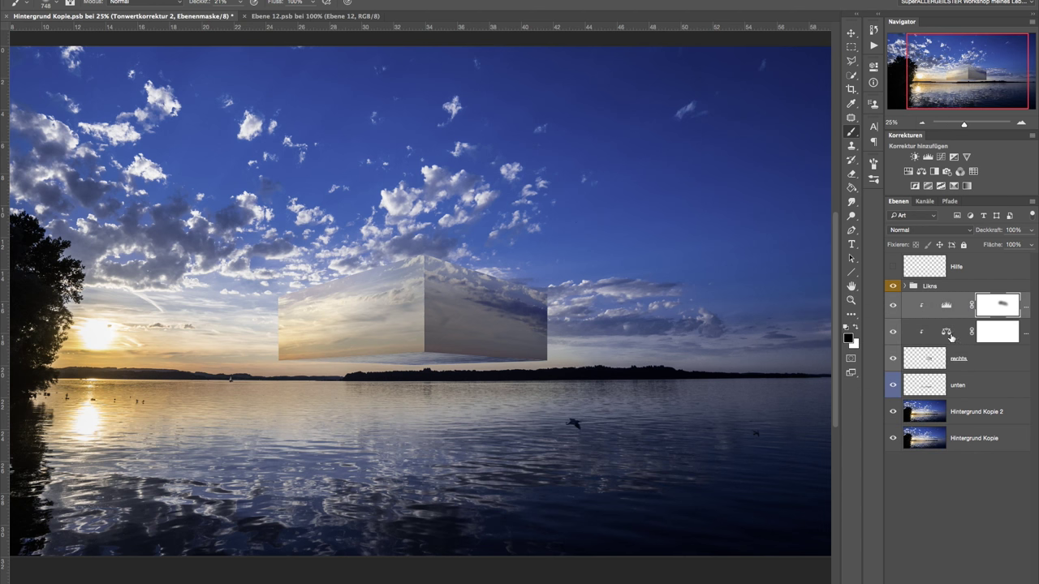
pyautogui.click(978, 365)
pyautogui.hotkey('ctrl', 'g')
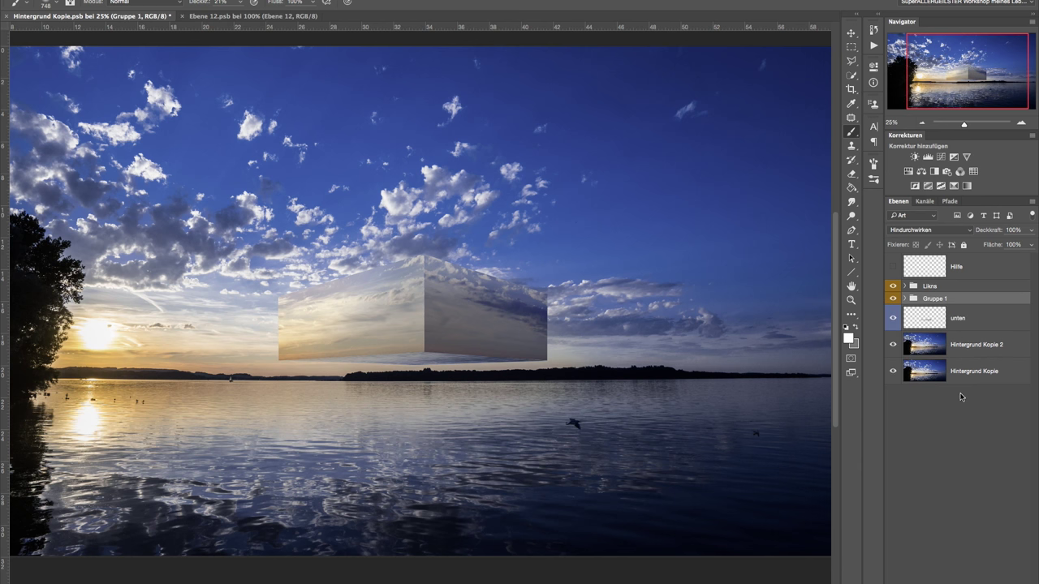
pyautogui.rightClick(961, 301)
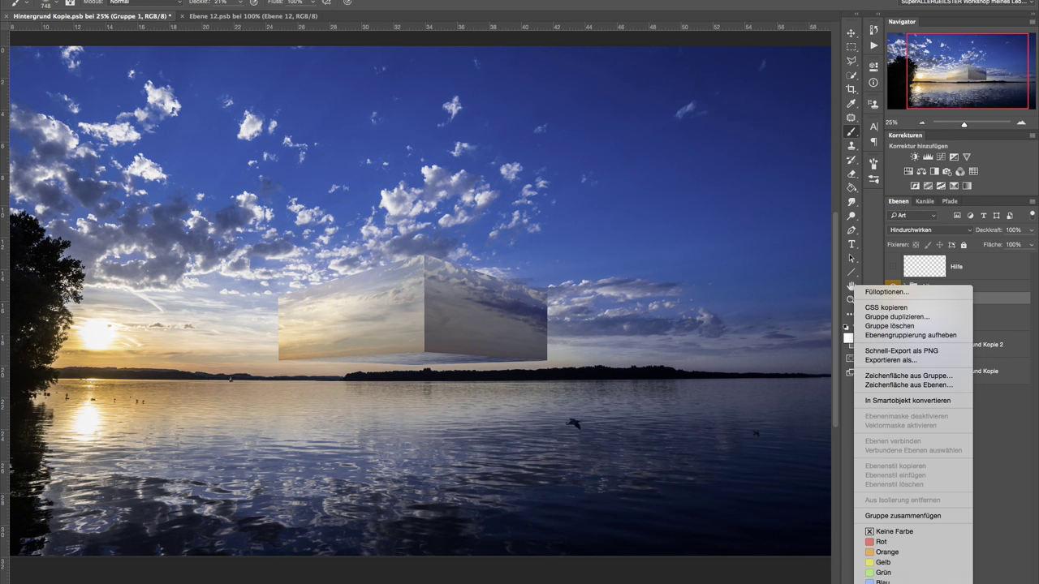
pyautogui.press('Escape')
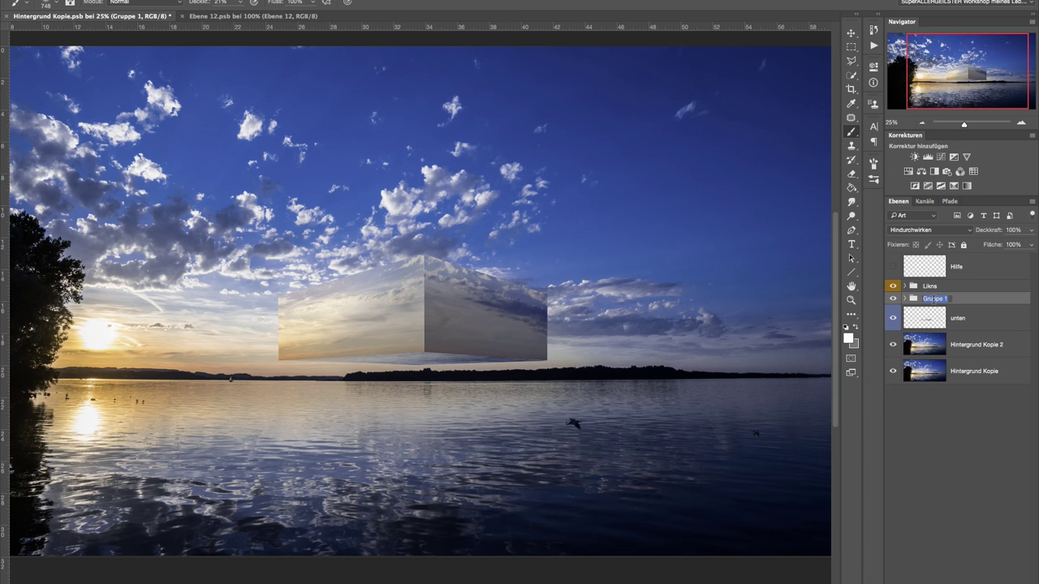
pyautogui.write('Rechts')
pyautogui.press('Return')
pyautogui.click(974, 318)
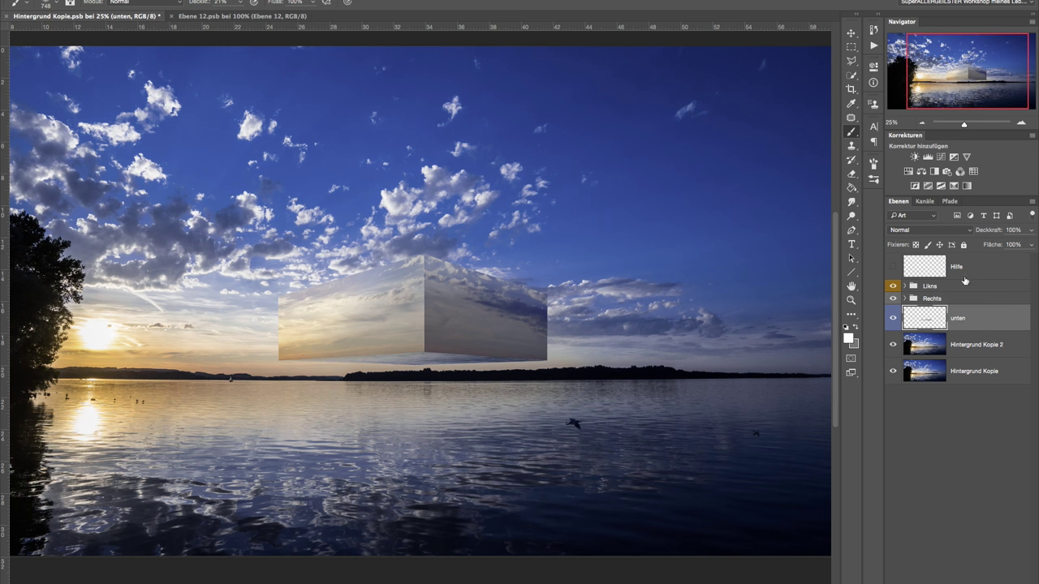
# Step: Add a Levels adjustment above unten with its output white slightly lowered
pyautogui.click(929, 159)
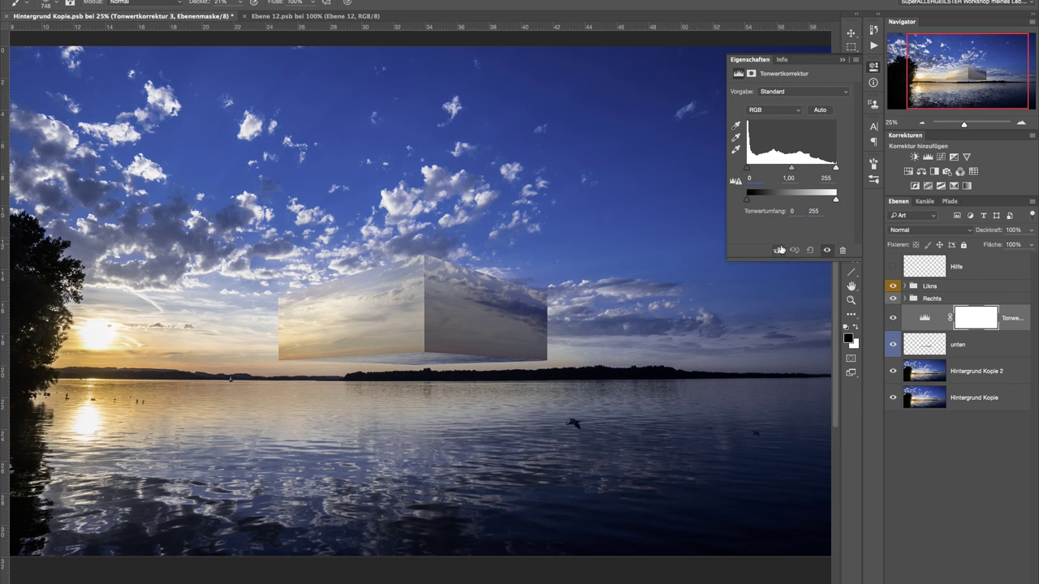
pyautogui.moveTo(836, 201); pyautogui.dragTo(783, 200)
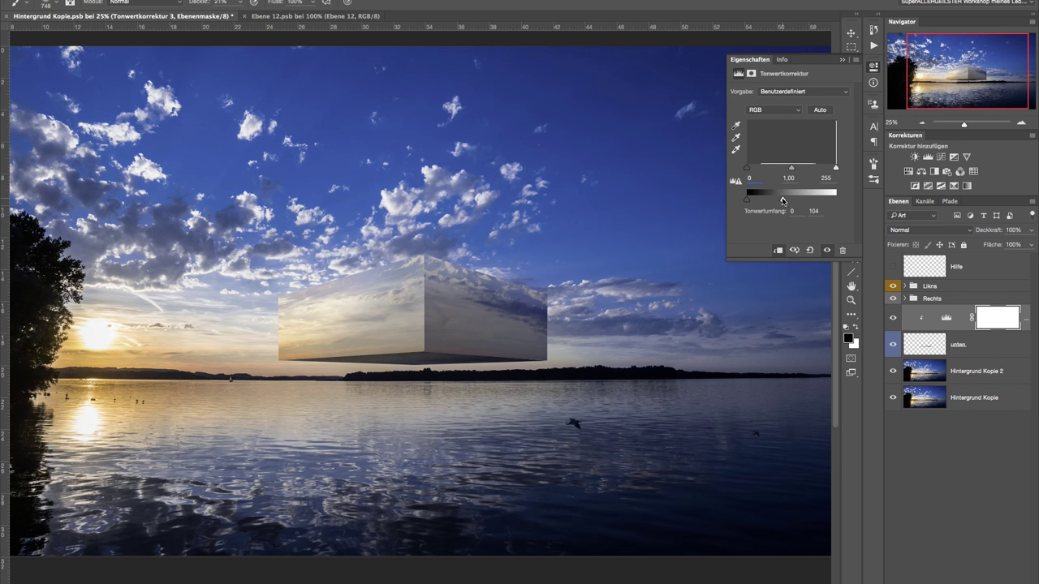
pyautogui.click(841, 57)
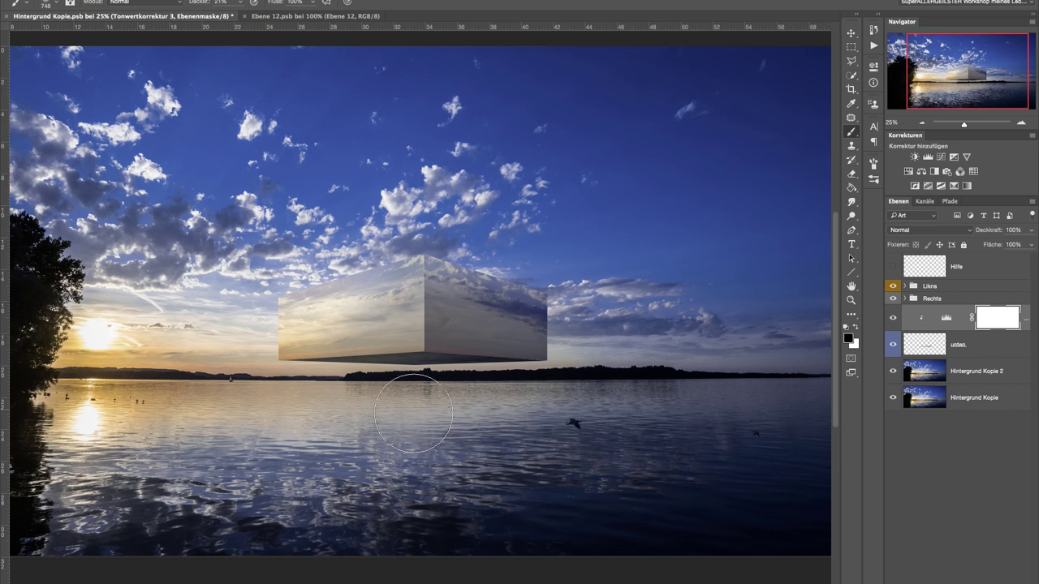
# Step: Paint a soft patch into the Tonwertkorrektur 3 mask near the box's bottom, then switch to white
pyautogui.moveTo(359, 383)
pyautogui.mouseDown()
pyautogui.moveTo(320, 382)
pyautogui.moveTo(320, 395)
pyautogui.moveTo(366, 398)
pyautogui.moveTo(322, 408)
pyautogui.mouseUp()
pyautogui.keyDown('ctrl'); pyautogui.click(995, 322); pyautogui.keyUp('ctrl')
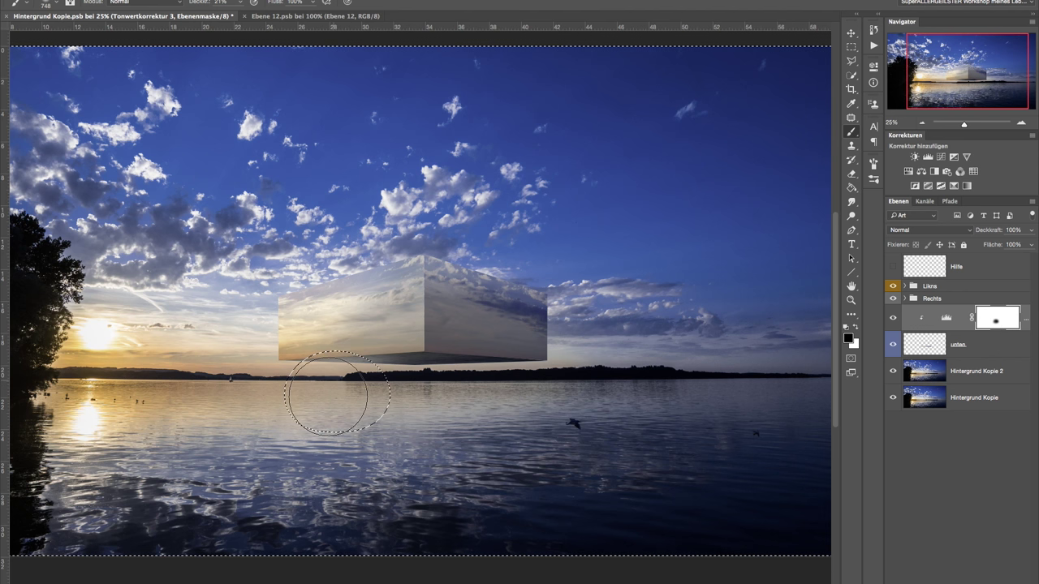
pyautogui.hotkey('ctrl', 'd')
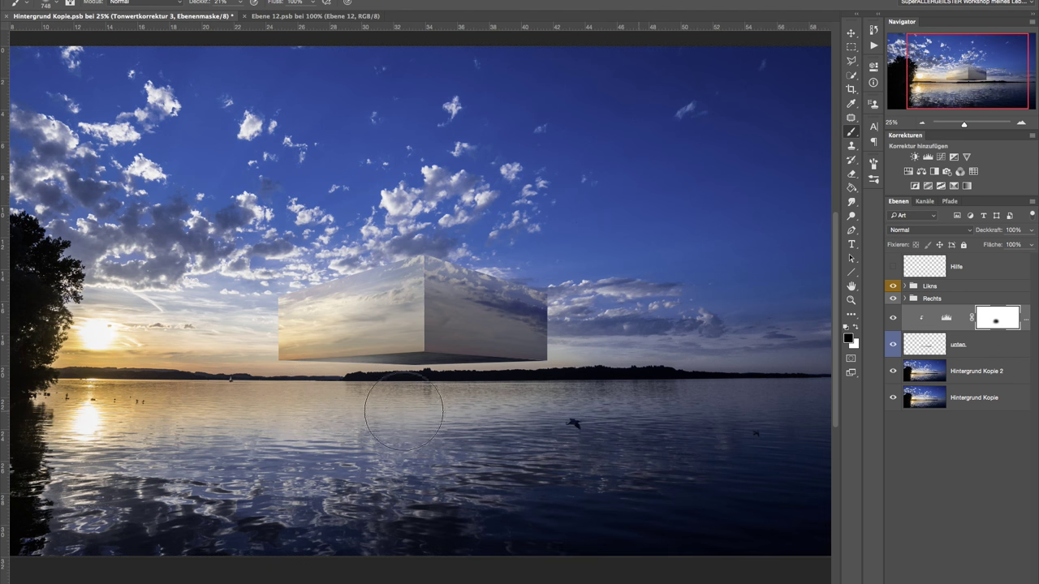
pyautogui.rightClick(507, 153)
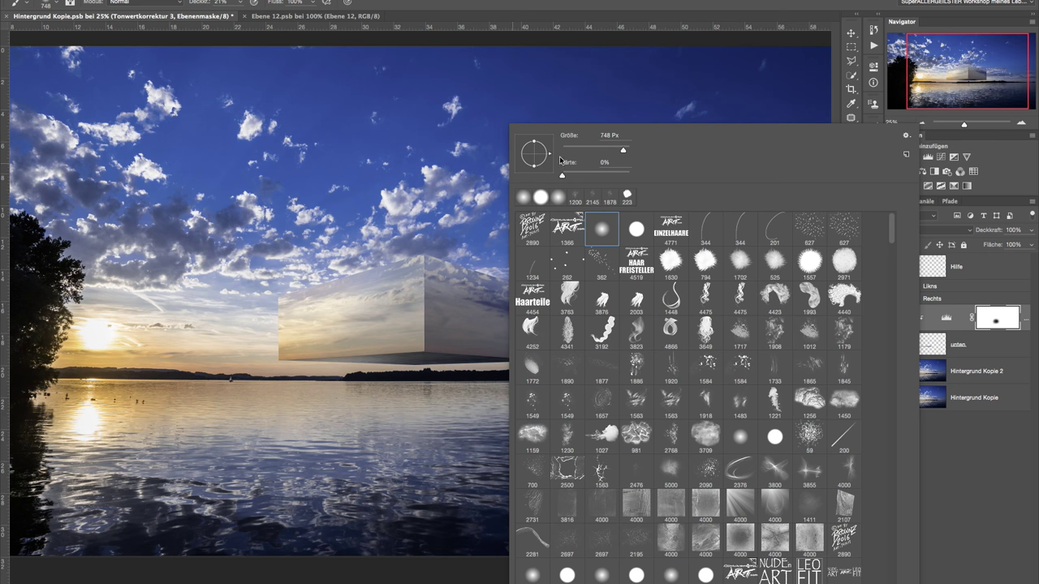
pyautogui.click(461, 184)
pyautogui.press('x')
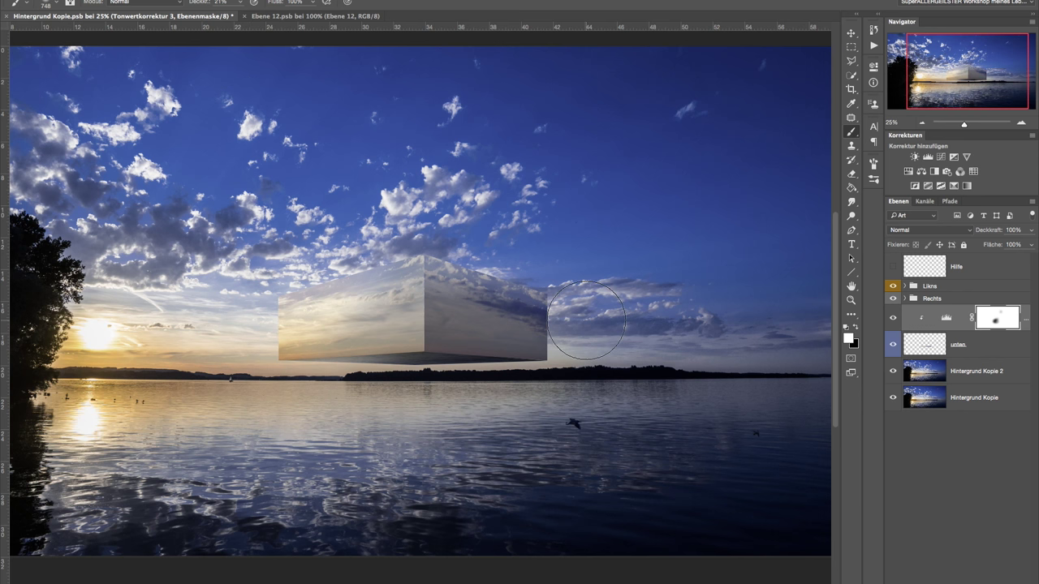
# Step: Group unten with Tonwertkorrektur 3, give the group a blue label, and rename it Unten
pyautogui.click(980, 346)
pyautogui.hotkey('ctrl', 'g')
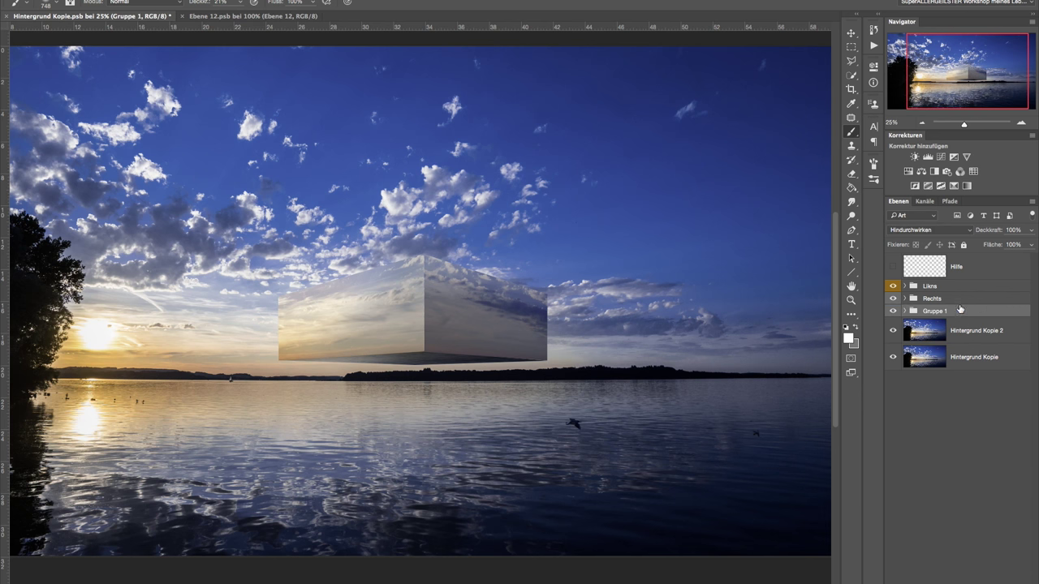
pyautogui.rightClick(960, 309)
pyautogui.click(869, 572)
pyautogui.doubleClick(935, 313)
pyautogui.press('BackSpace')
pyautogui.write('Unten')
pyautogui.press('Return')
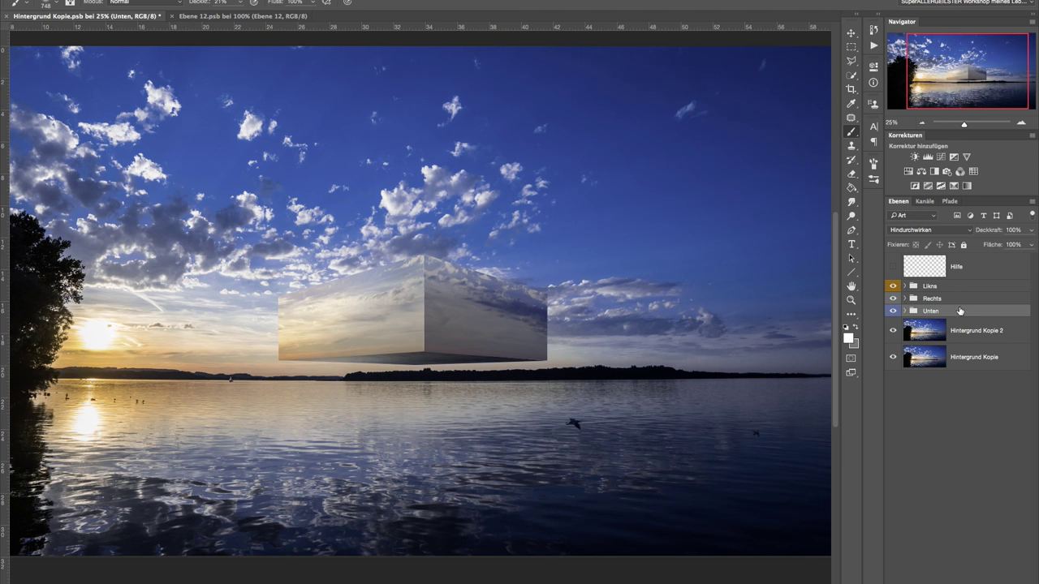
pyautogui.click(969, 286)
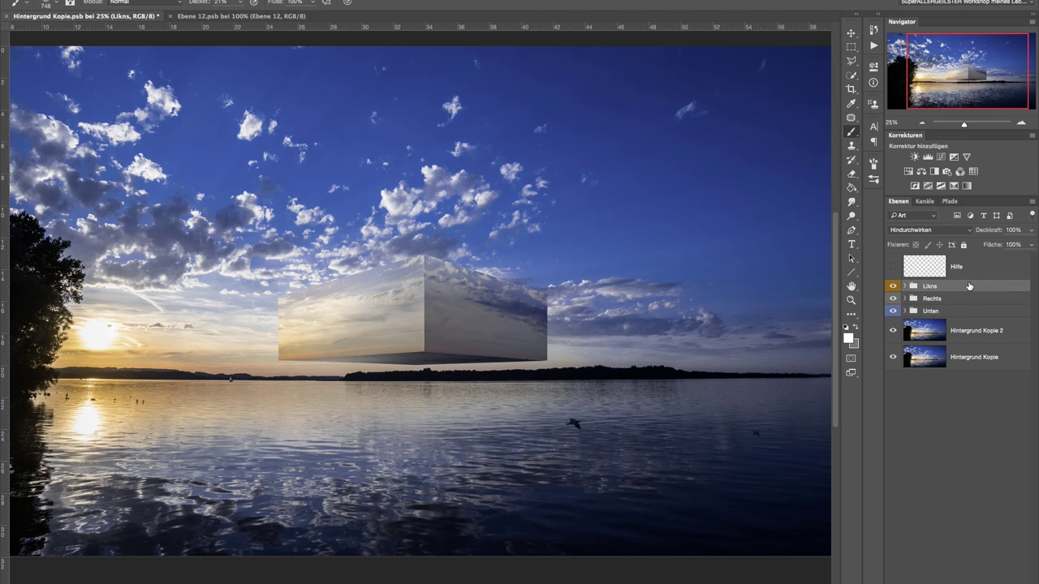
# Step: Show the Hilfe guide lines, review the whole image, then delete the Hilfe layer
pyautogui.click(894, 268)
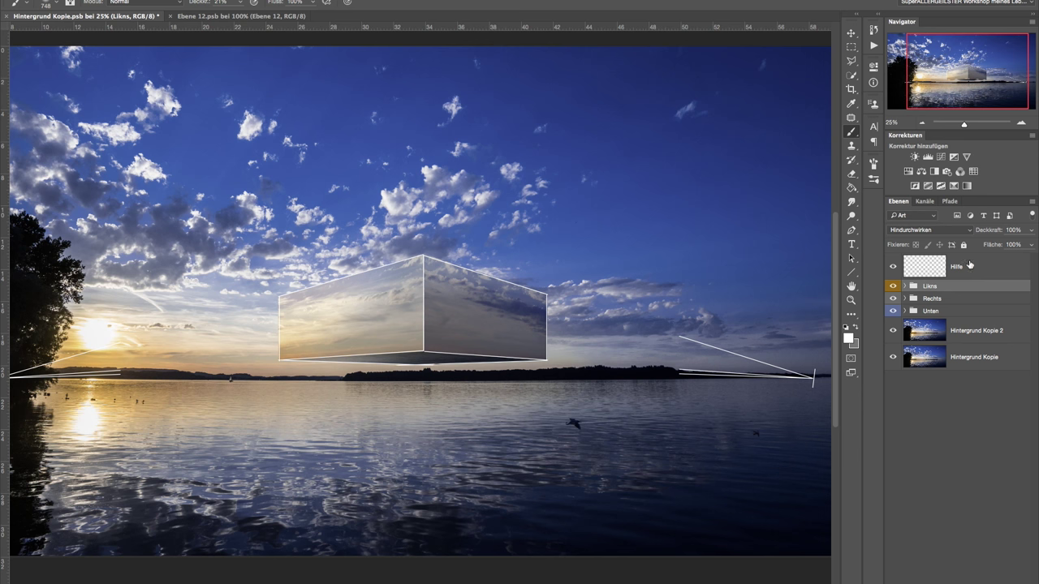
pyautogui.click(982, 265)
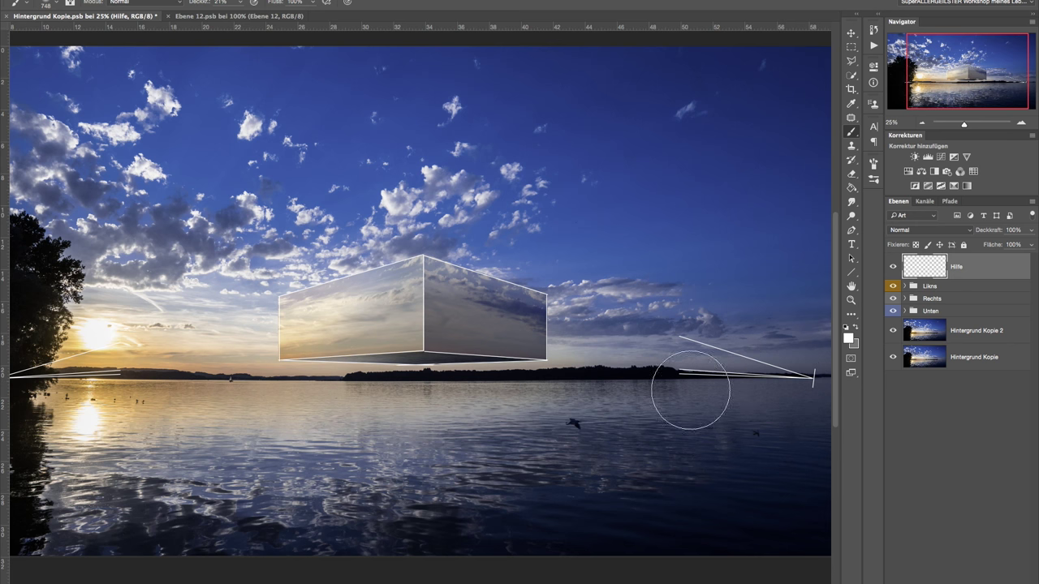
pyautogui.click(922, 122)
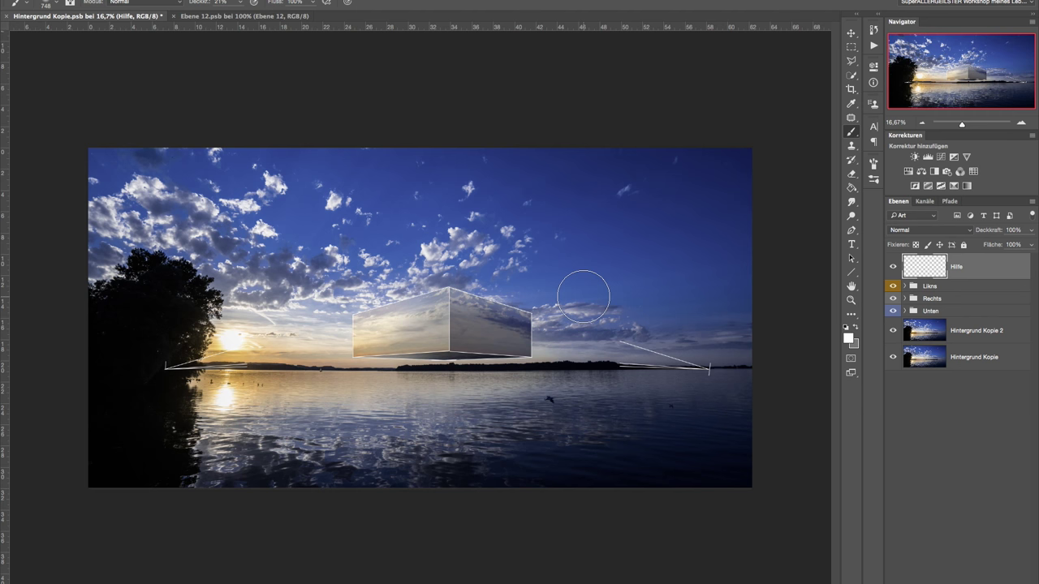
pyautogui.press('BackSpace')
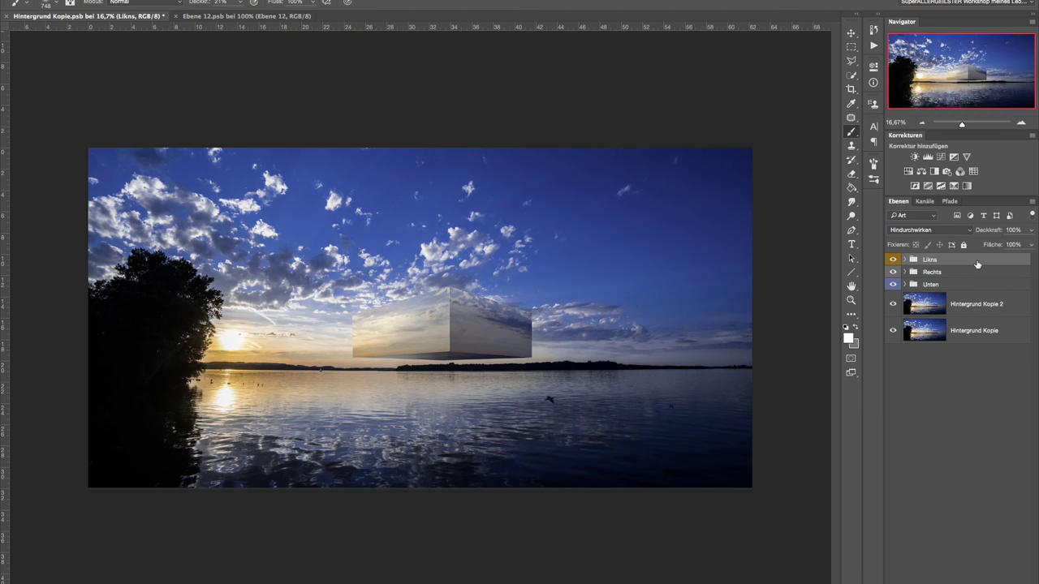
# Step: Zoom in on the floating box and add a new empty layer, Ebene 1
pyautogui.click(1021, 124)
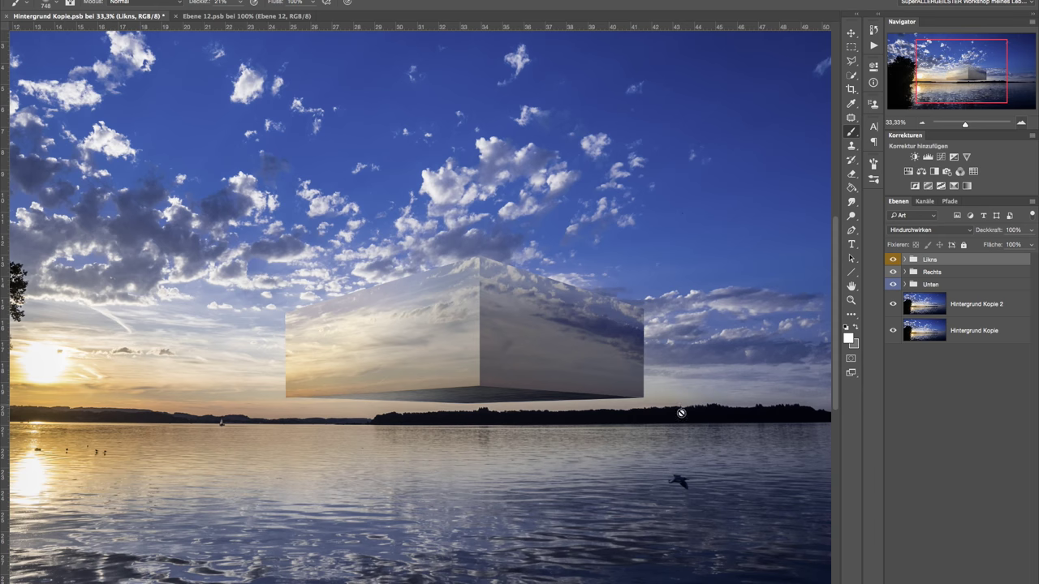
pyautogui.moveTo(667, 442)
pyautogui.mouseDown()
pyautogui.moveTo(555, 338)
pyautogui.moveTo(597, 377)
pyautogui.mouseUp()
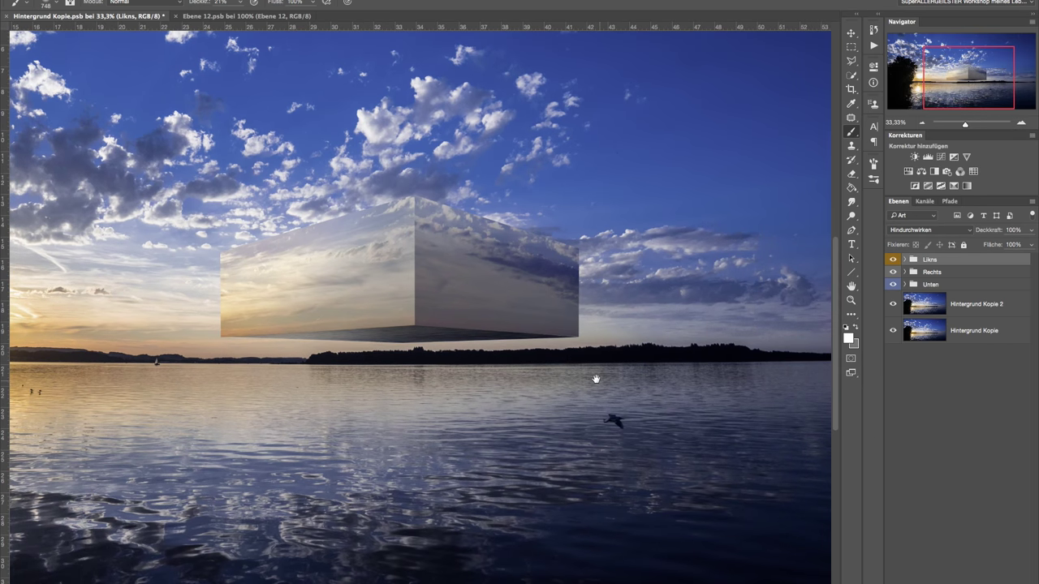
pyautogui.hotkey('ctrl', 'shift', 'alt', 'n')
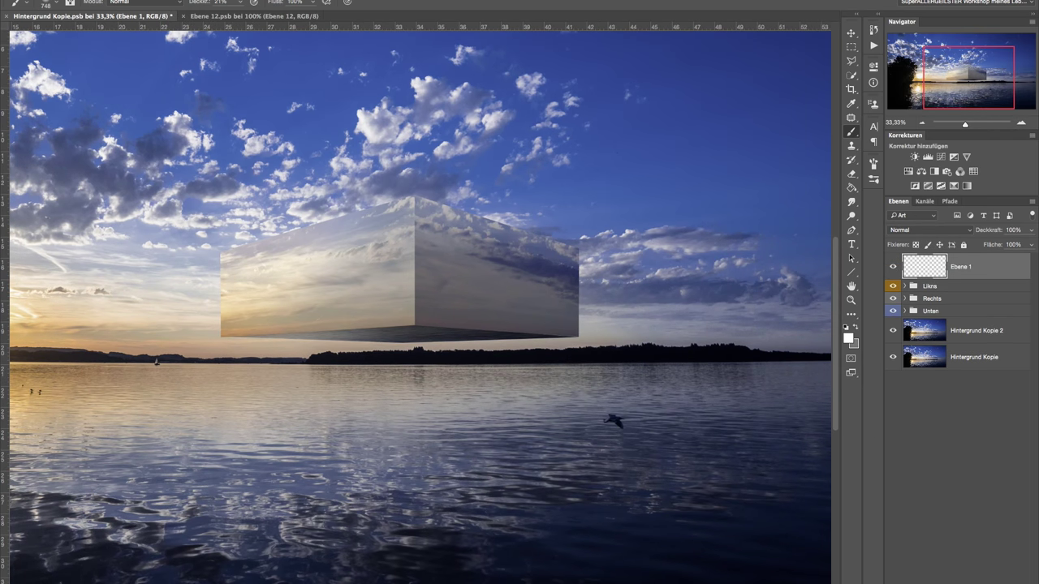
pyautogui.click(1022, 122)
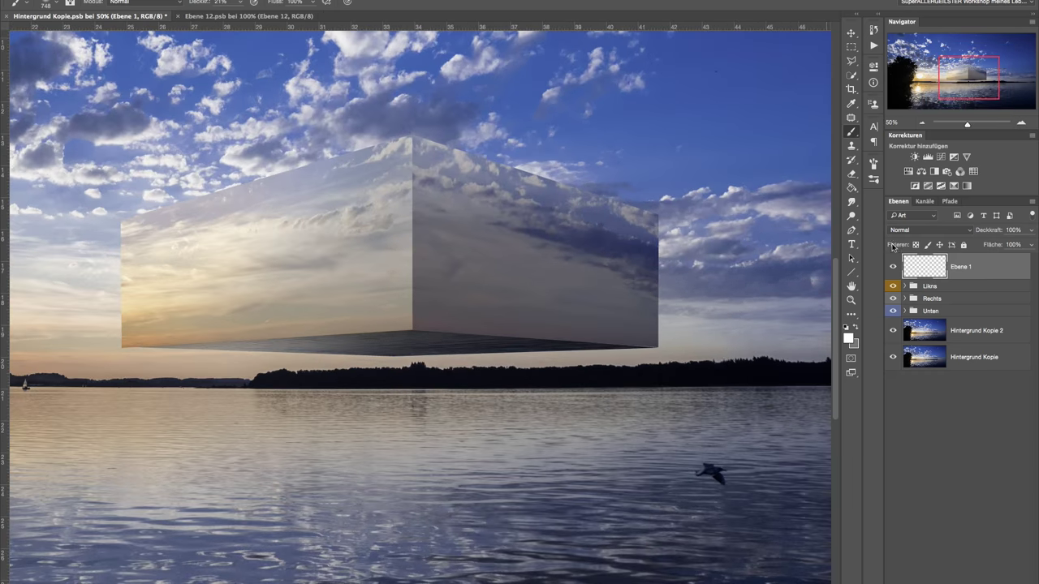
# Step: Choose the Line Tool with a 3 px stroke weight (Stärke)
pyautogui.click(852, 274)
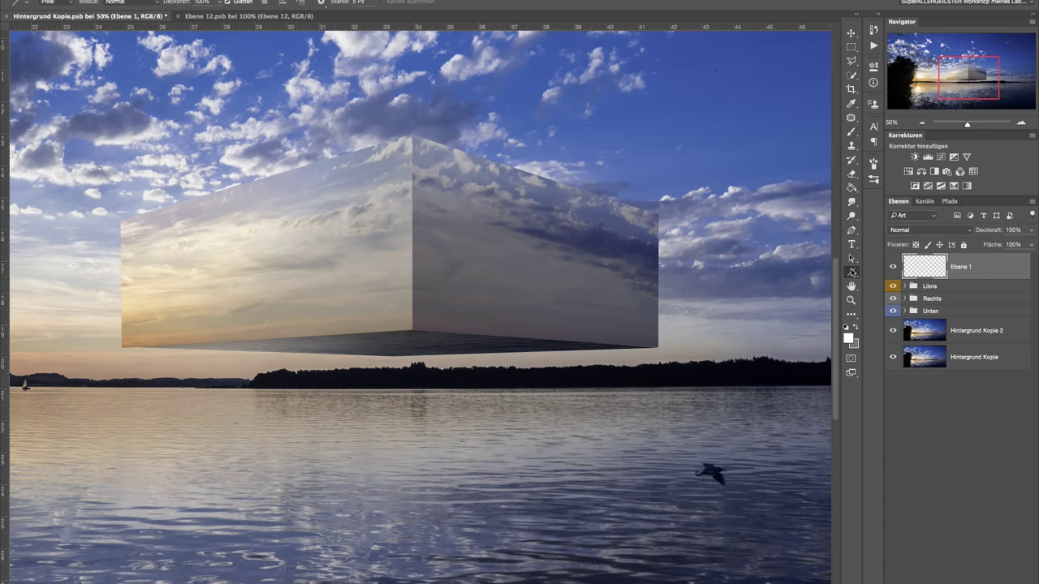
pyautogui.rightClick(851, 275)
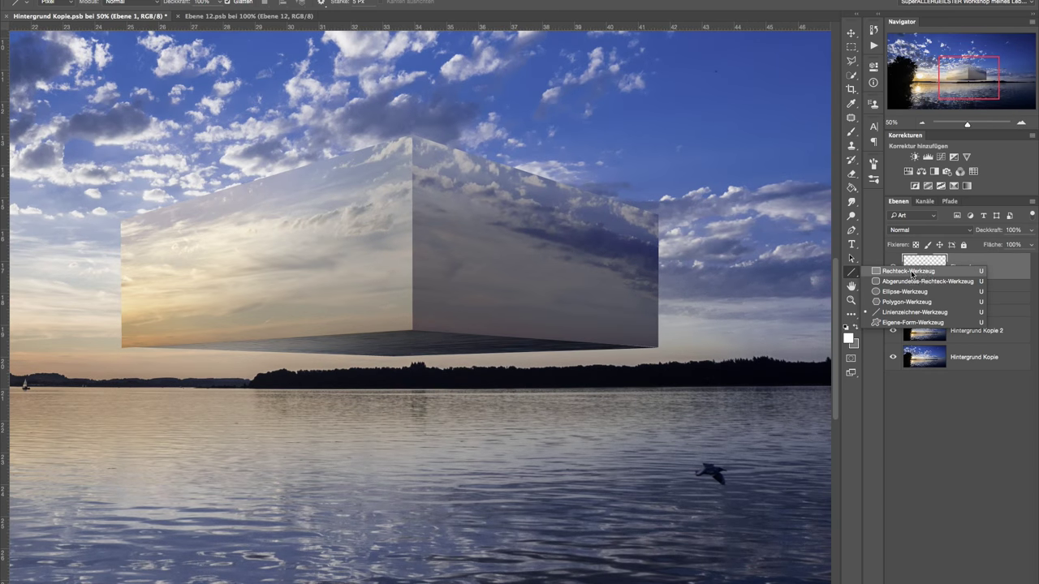
pyautogui.click(903, 315)
pyautogui.moveTo(345, 8); pyautogui.dragTo(339, 5)
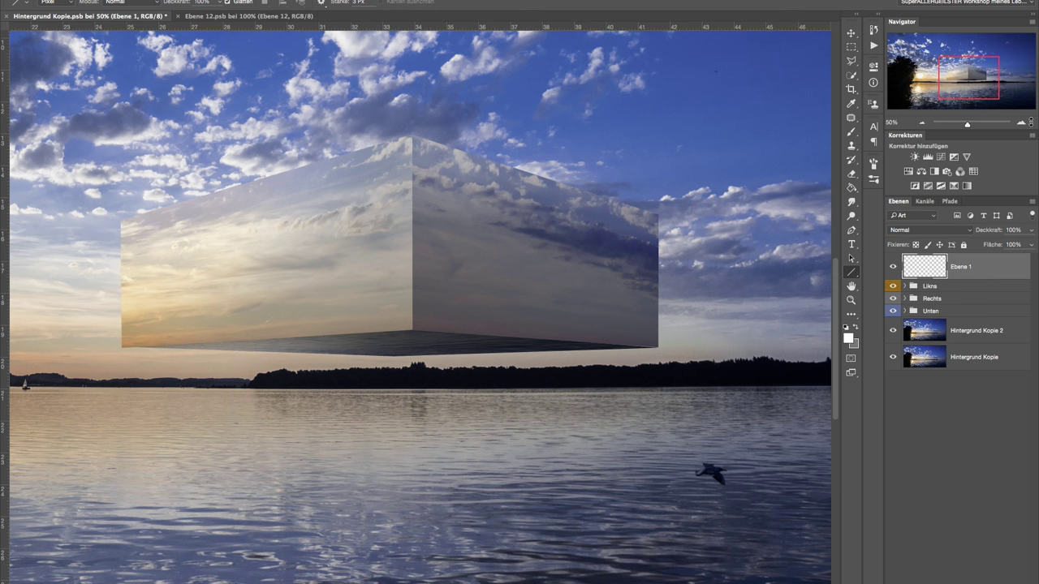
# Step: Draw a thin white highlight line along the box's left edge
pyautogui.click(1022, 122)
pyautogui.moveTo(328, 267); pyautogui.dragTo(675, 327)
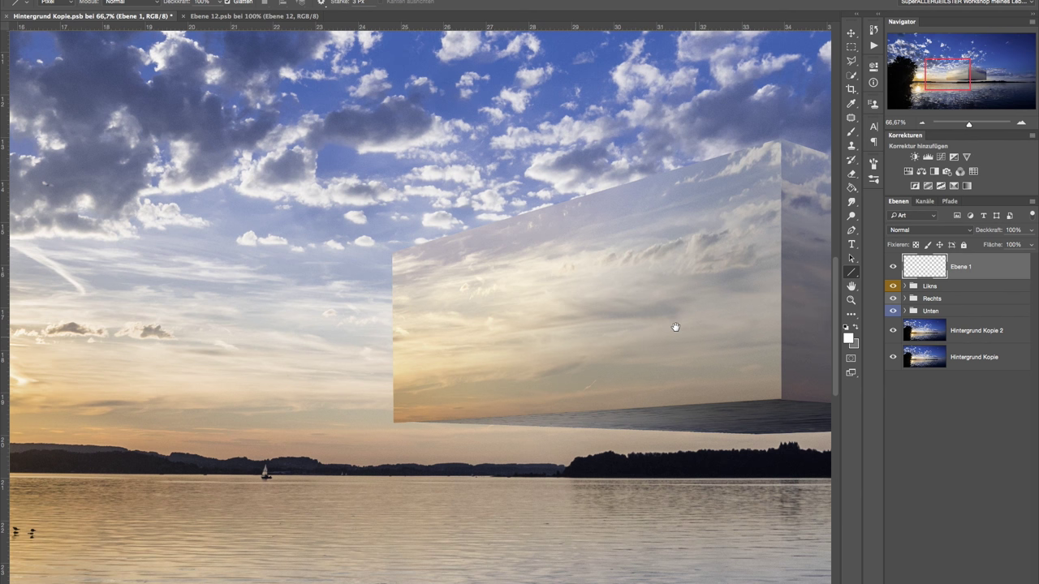
pyautogui.moveTo(393, 423)
pyautogui.mouseDown()
pyautogui.moveTo(393, 252)
pyautogui.moveTo(781, 140)
pyautogui.mouseUp()
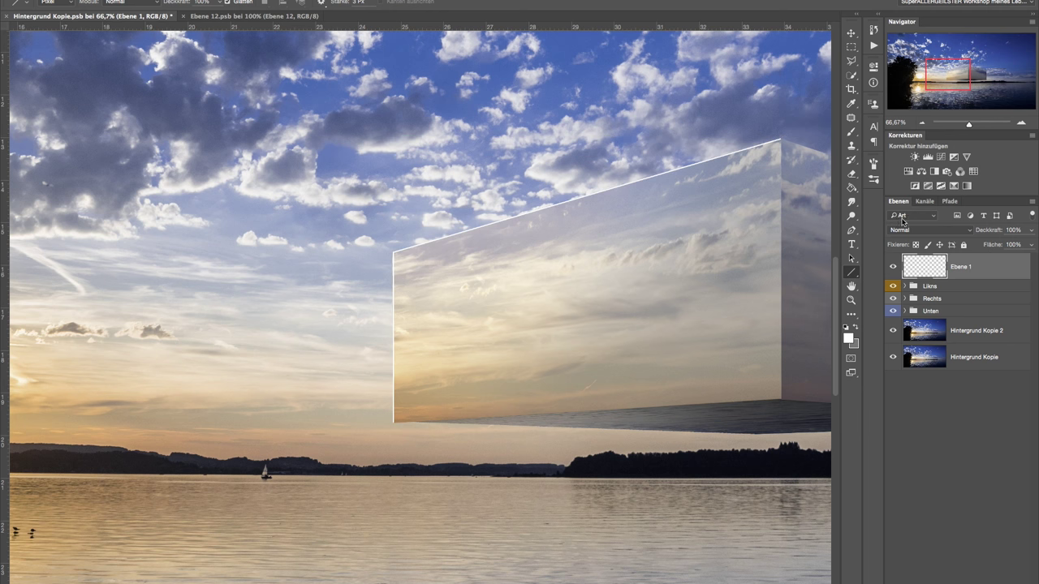
pyautogui.click(921, 122)
pyautogui.moveTo(635, 426); pyautogui.dragTo(503, 431)
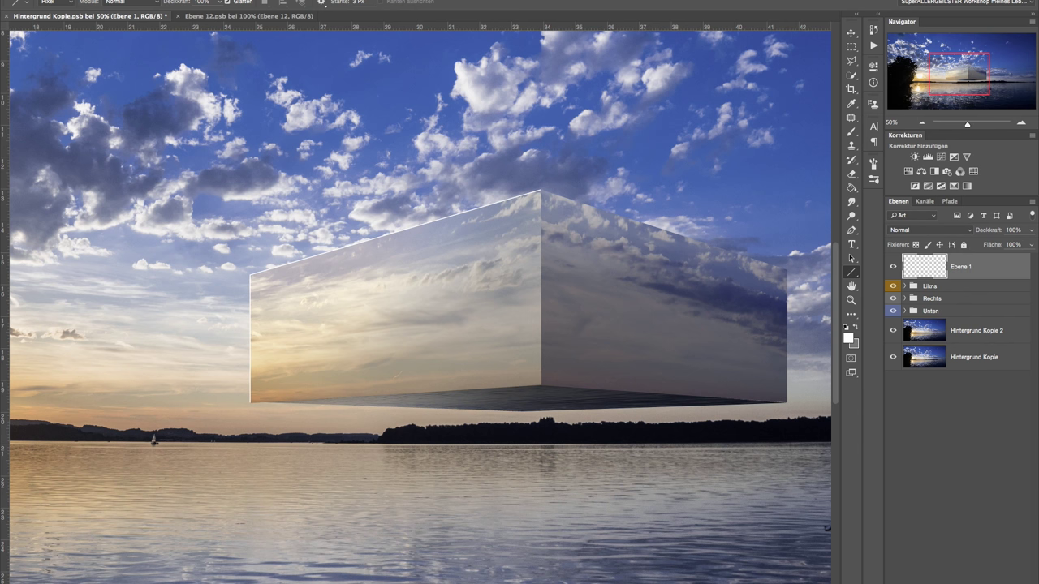
# Step: Add a layer mask to Ebene 1 and brush black to fade the top-left edge highlights
pyautogui.hotkey('ctrl', 'alt', 'm')
pyautogui.click(856, 329)
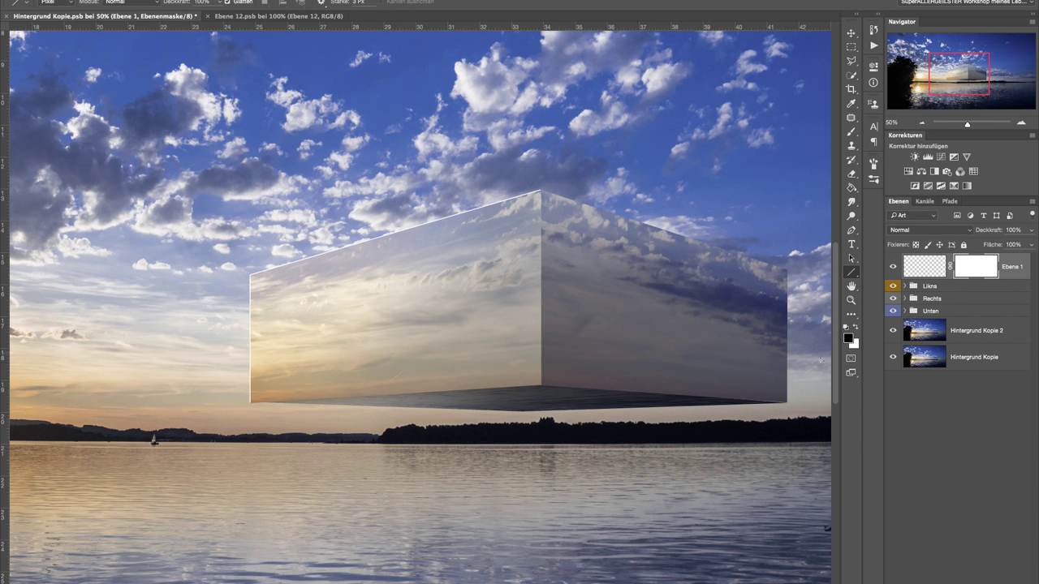
pyautogui.rightClick(526, 230)
pyautogui.click(484, 273)
pyautogui.click(852, 132)
pyautogui.moveTo(543, 202); pyautogui.dragTo(527, 215)
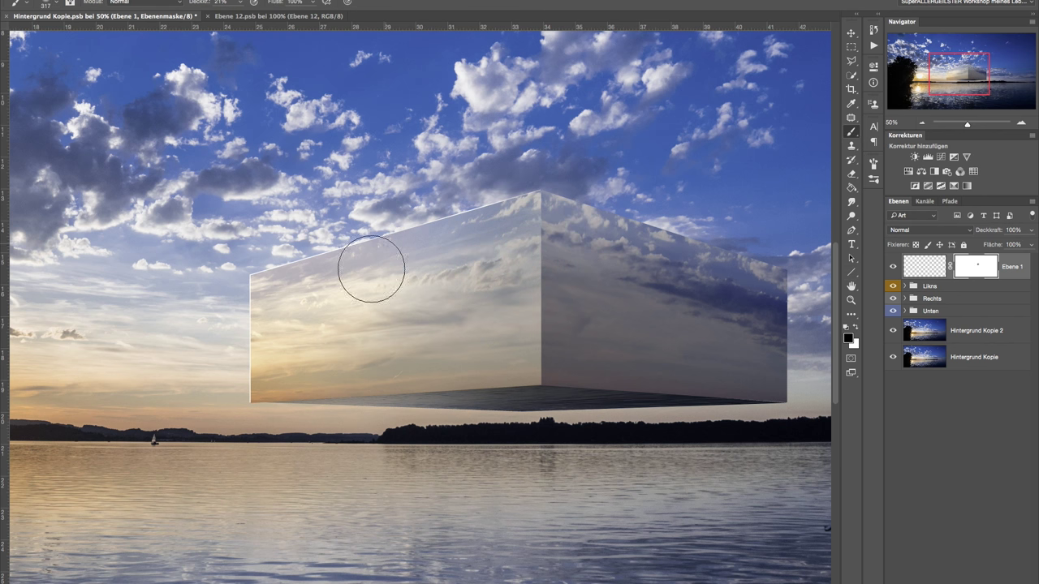
pyautogui.moveTo(394, 238)
pyautogui.mouseDown()
pyautogui.moveTo(262, 283)
pyautogui.moveTo(249, 406)
pyautogui.moveTo(267, 382)
pyautogui.moveTo(251, 406)
pyautogui.moveTo(276, 448)
pyautogui.mouseUp()
# Step: Toggle Ebene 1's visibility to compare the box with and without highlights
pyautogui.click(894, 267)
pyautogui.click(894, 267)
pyautogui.click(893, 267)
pyautogui.click(893, 267)
pyautogui.click(922, 123)
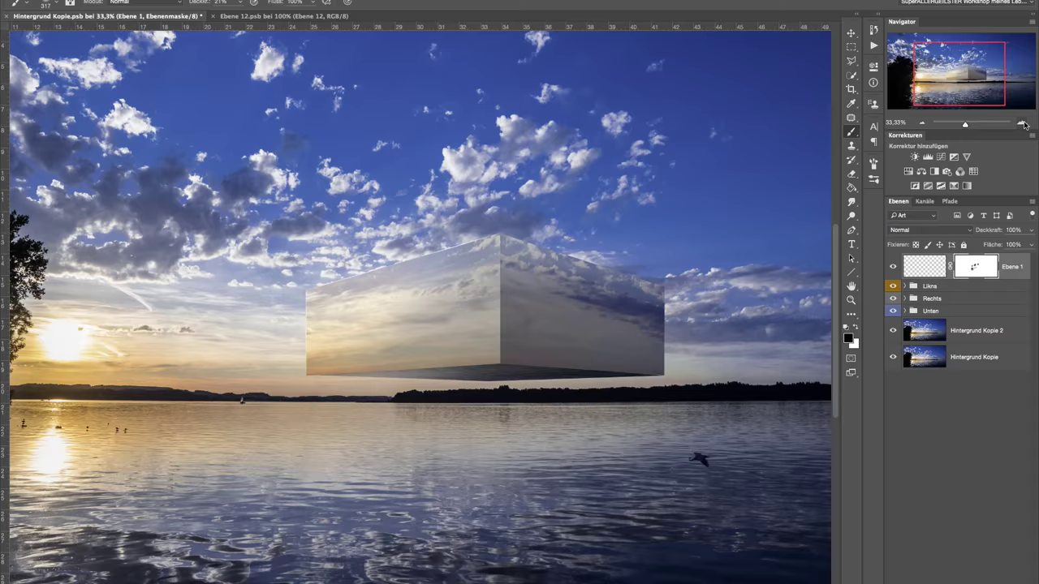
pyautogui.click(1024, 123)
pyautogui.click(1024, 123)
# Step: Draw another white highlight line along the box's top-right edge
pyautogui.press('u')
pyautogui.moveTo(670, 267)
pyautogui.mouseDown()
pyautogui.moveTo(504, 289)
pyautogui.moveTo(473, 279)
pyautogui.mouseUp()
pyautogui.moveTo(677, 242); pyautogui.dragTo(347, 134)
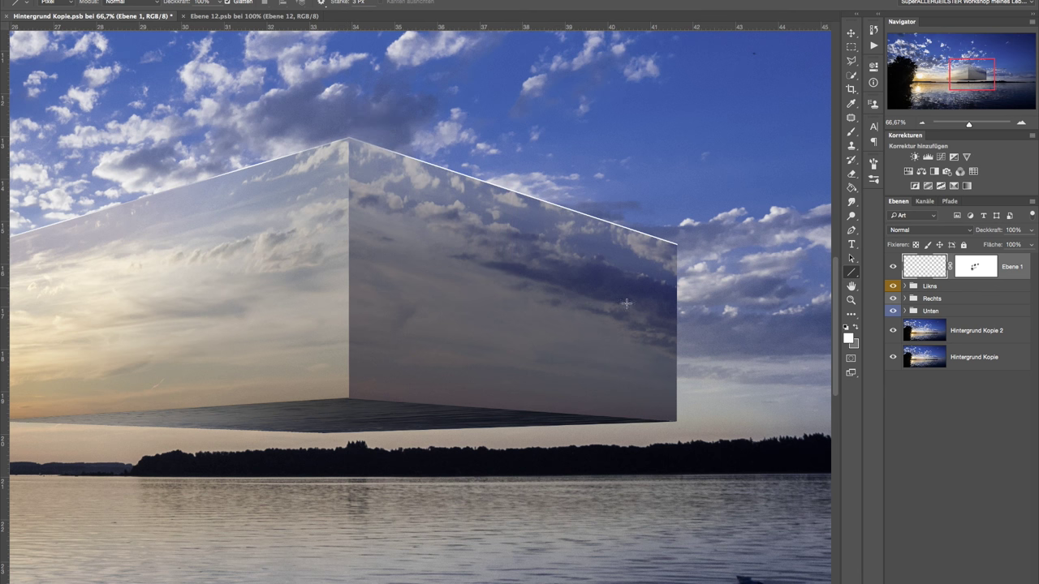
# Step: Brush on Ebene 1's mask to fade the new top-right edge line near the corner
pyautogui.click(979, 270)
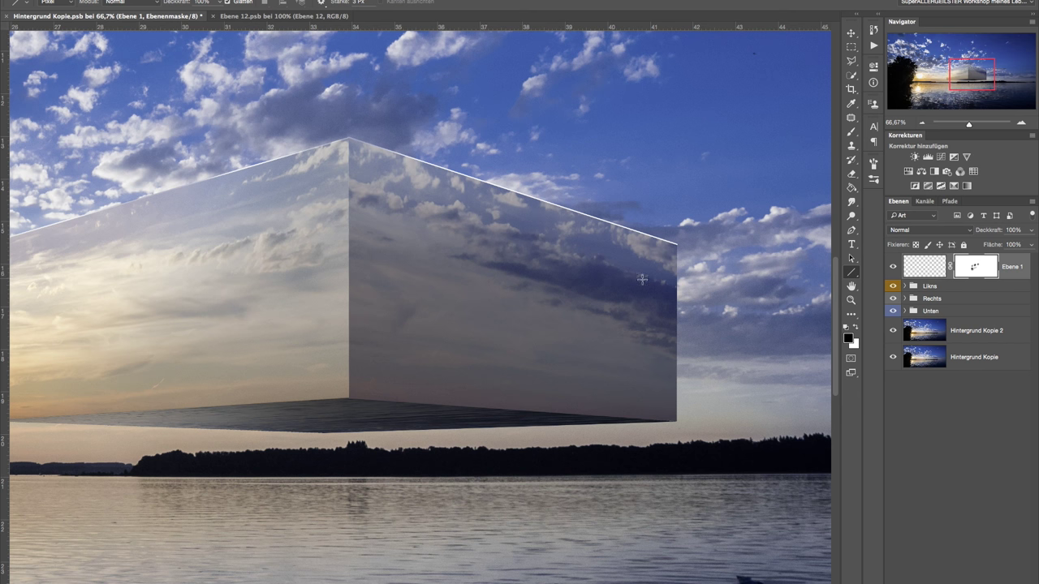
pyautogui.press('b')
pyautogui.moveTo(670, 229); pyautogui.dragTo(698, 247)
pyautogui.moveTo(436, 219); pyautogui.dragTo(349, 161)
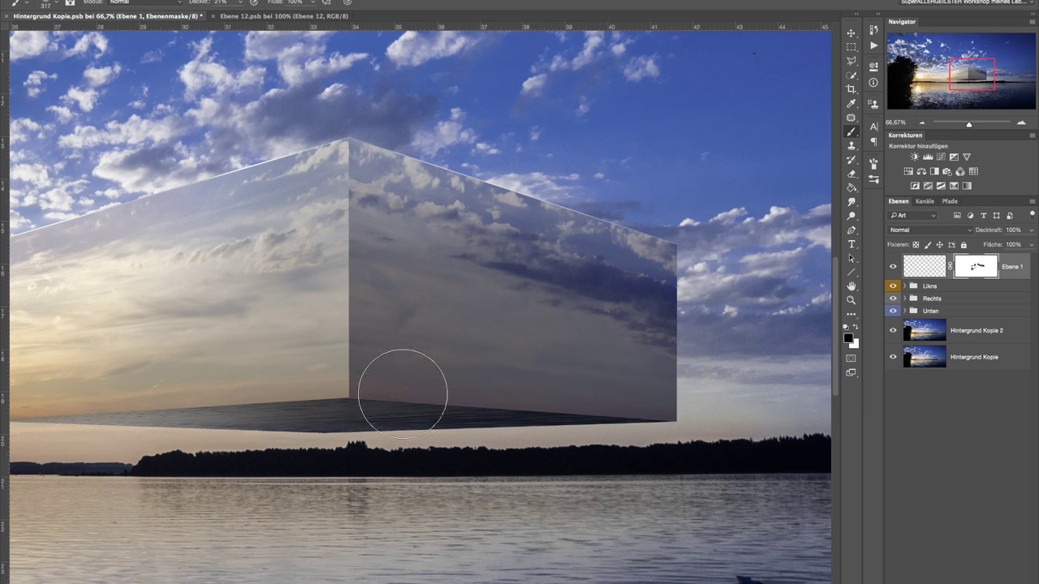
pyautogui.moveTo(460, 397); pyautogui.dragTo(568, 432)
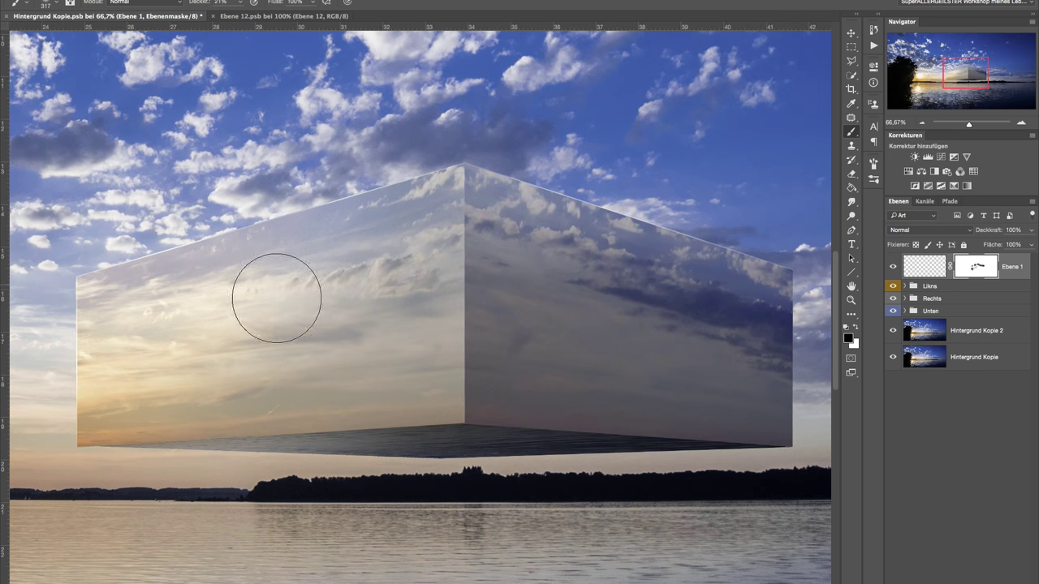
pyautogui.click(923, 122)
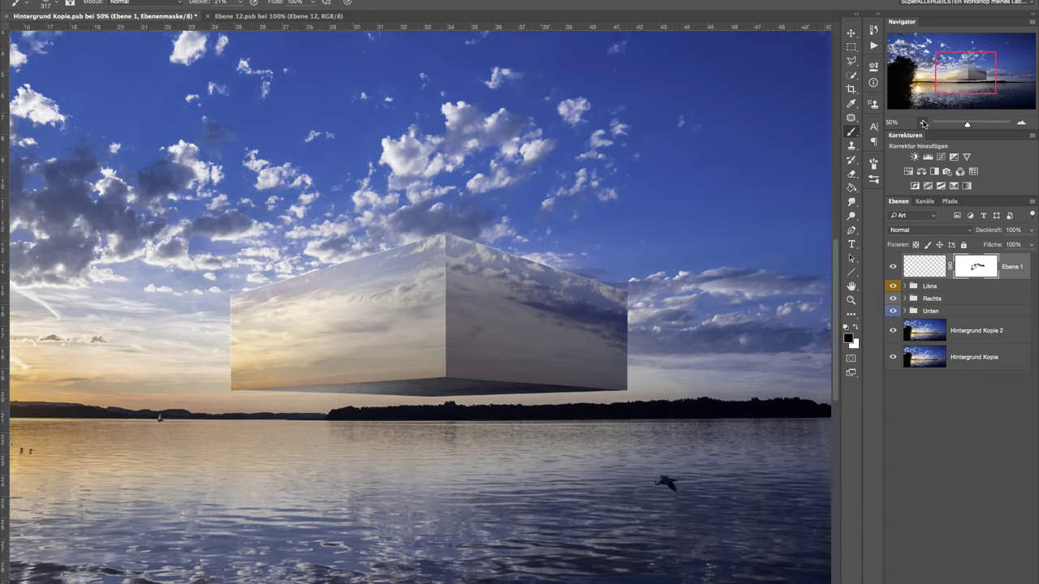
# Step: Zoom to 200% on the birds and paint over one with a size-8 brush on Ebene 1's mask
pyautogui.click(922, 122)
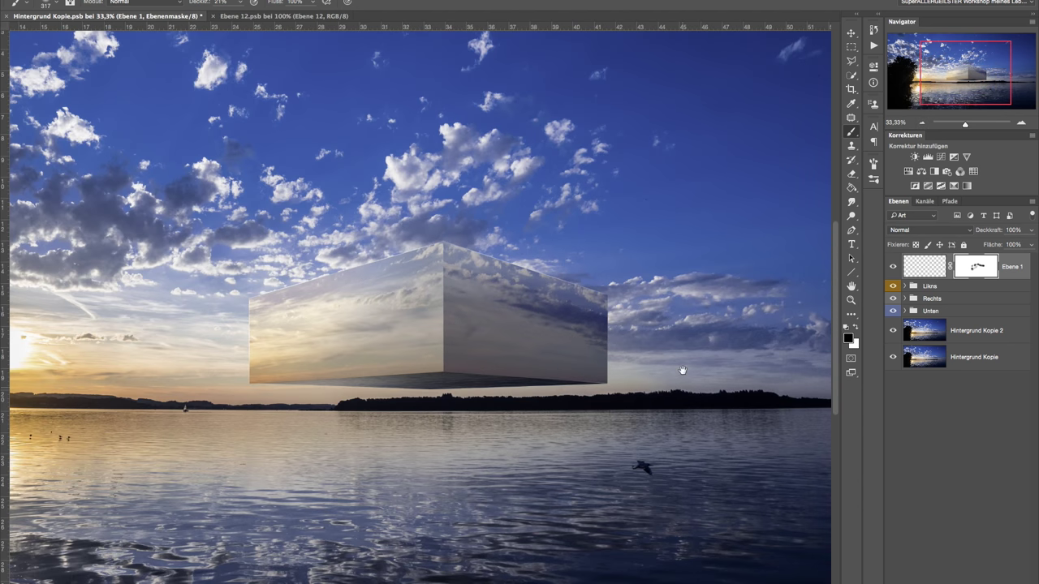
pyautogui.moveTo(683, 370); pyautogui.dragTo(675, 254)
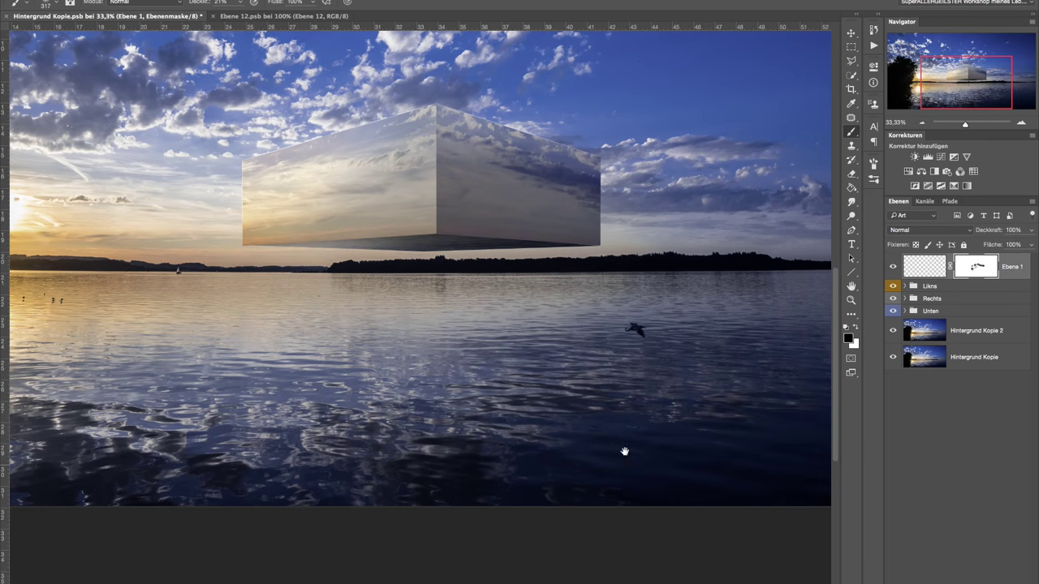
pyautogui.moveTo(463, 396); pyautogui.dragTo(847, 416)
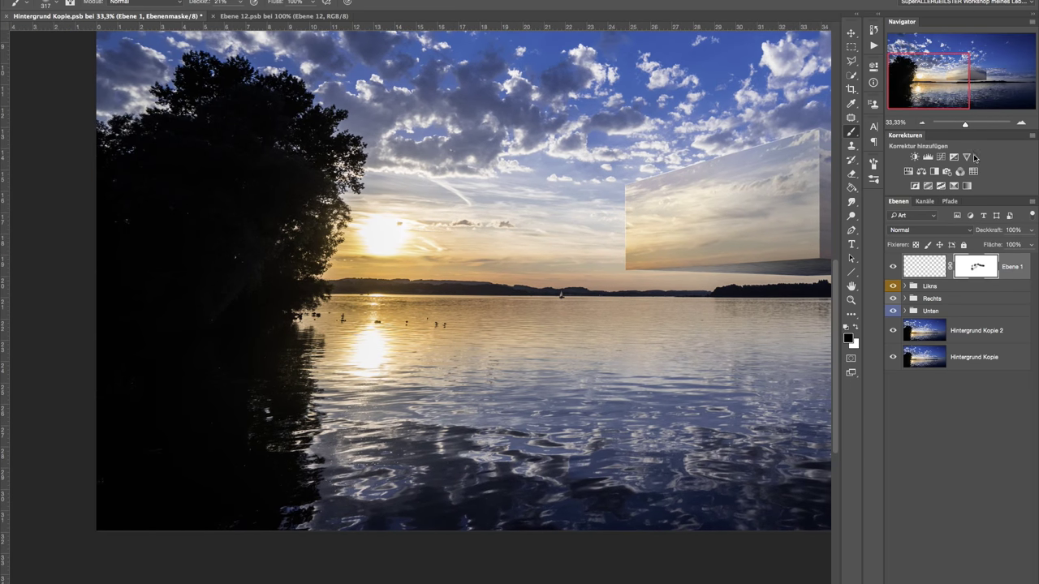
pyautogui.click(1023, 123)
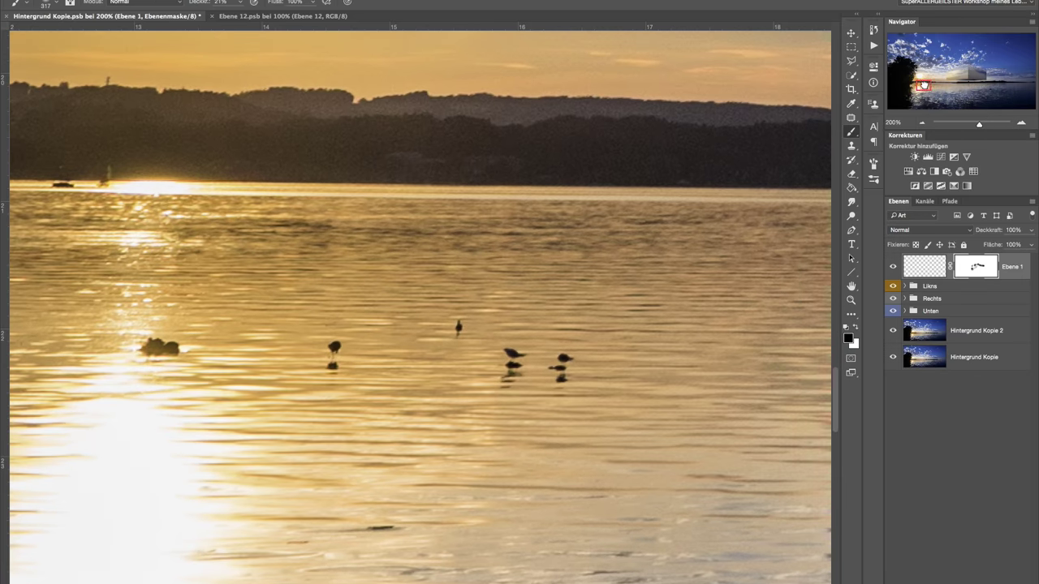
pyautogui.moveTo(923, 85); pyautogui.dragTo(922, 87)
pyautogui.moveTo(591, 382)
pyautogui.mouseDown()
pyautogui.moveTo(431, 378)
pyautogui.moveTo(384, 396)
pyautogui.mouseUp()
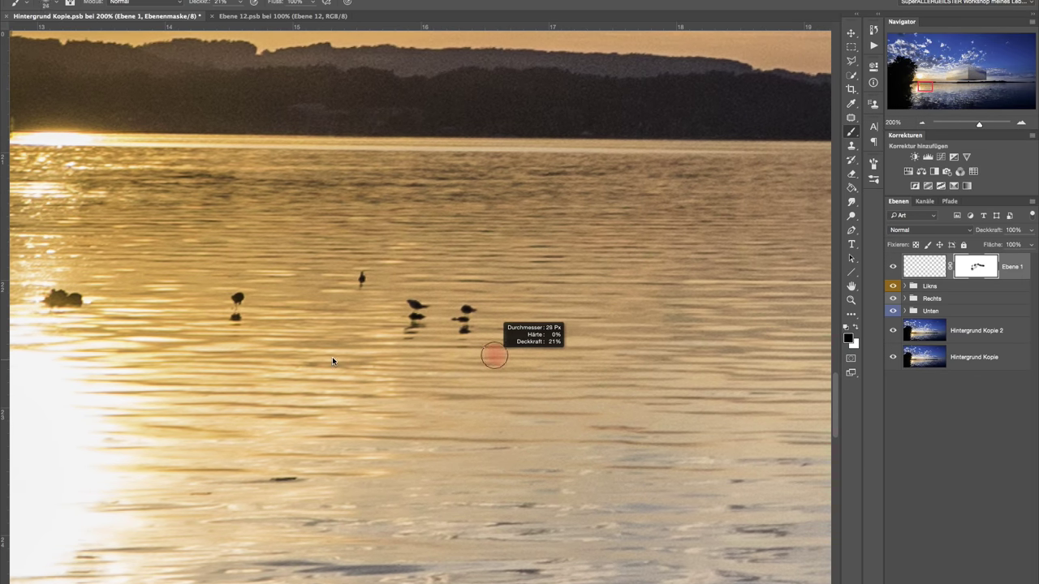
pyautogui.moveTo(353, 364); pyautogui.dragTo(320, 359)
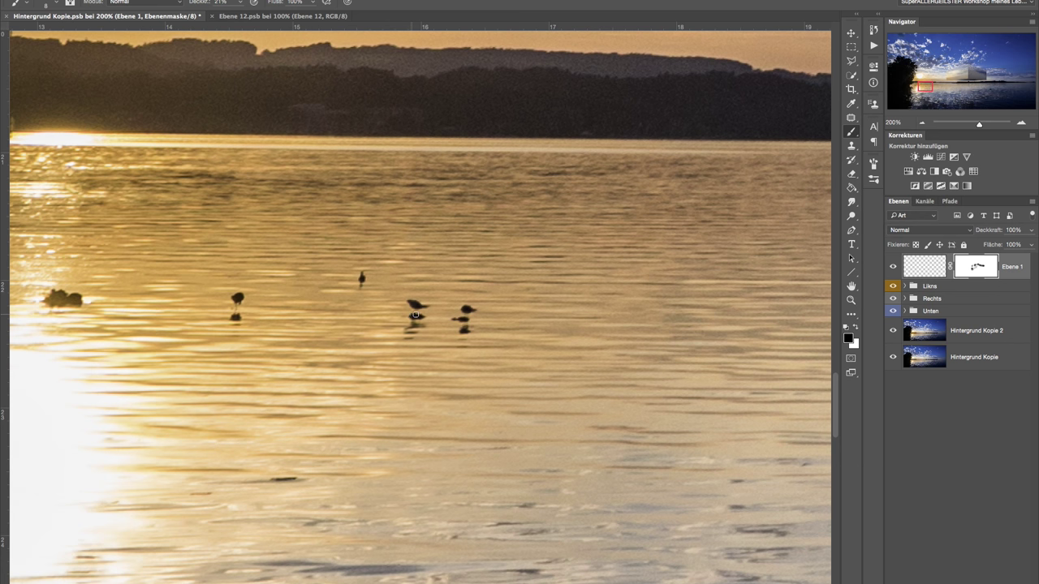
pyautogui.moveTo(417, 317); pyautogui.dragTo(415, 324)
pyautogui.click(921, 122)
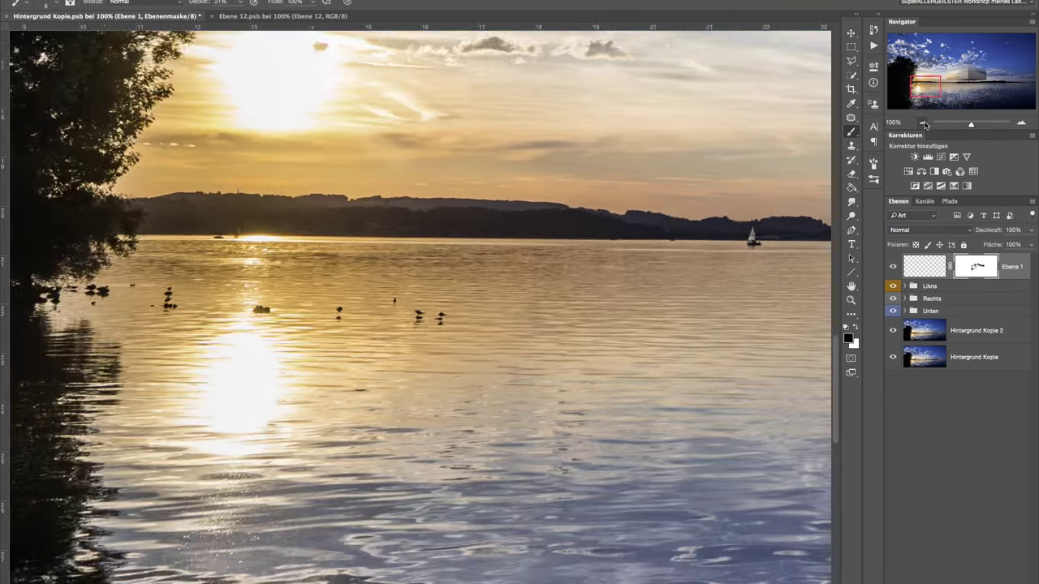
pyautogui.moveTo(647, 325); pyautogui.dragTo(423, 352)
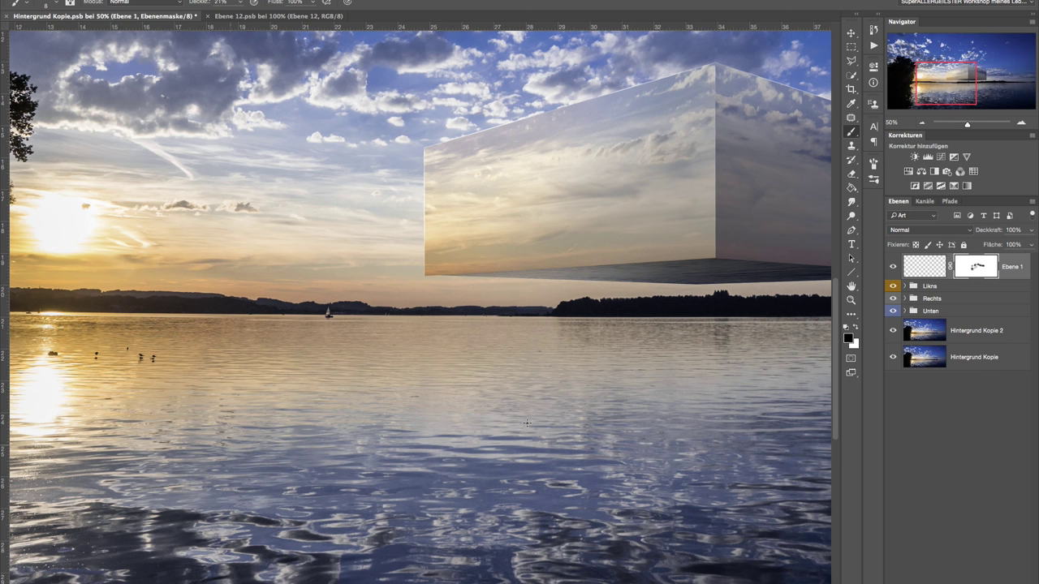
# Step: Zoom to 33.3% and turn off Hintergrund Kopie 2 and Hintergrund Kopie visibility
pyautogui.click(921, 123)
pyautogui.moveTo(687, 359); pyautogui.dragTo(430, 400)
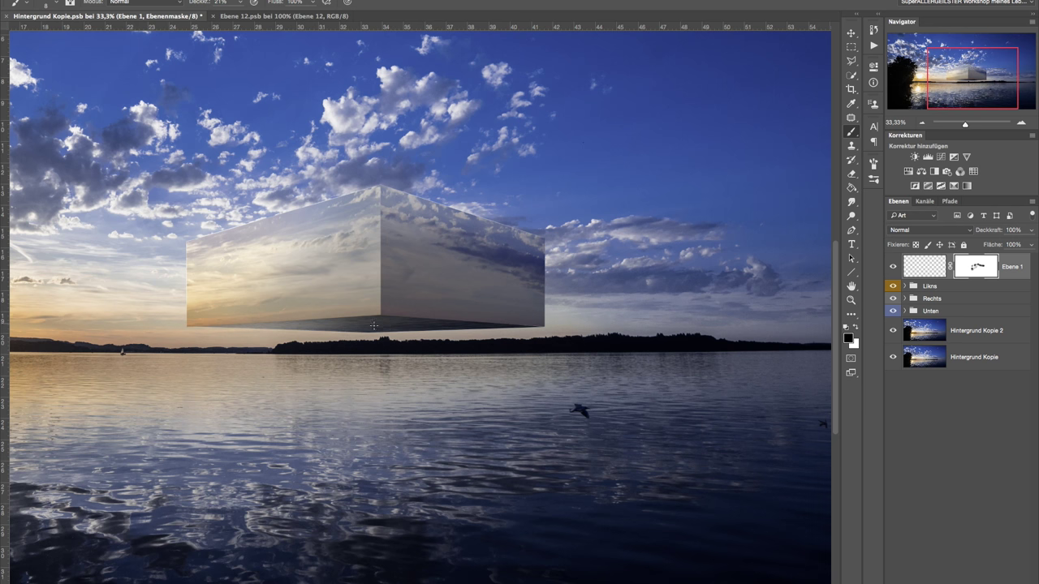
pyautogui.moveTo(893, 331); pyautogui.dragTo(893, 377)
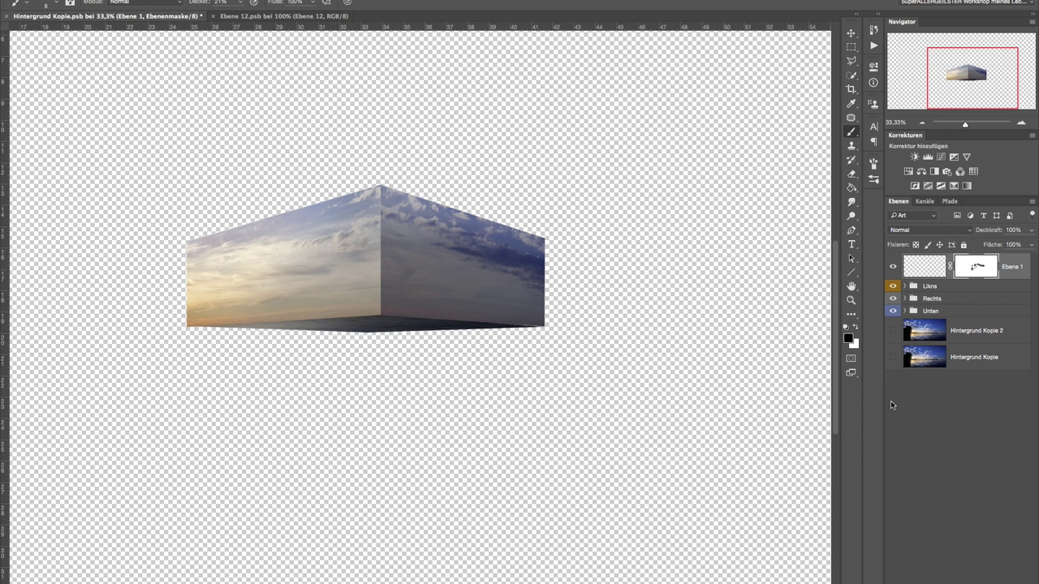
pyautogui.moveTo(893, 330); pyautogui.dragTo(893, 376)
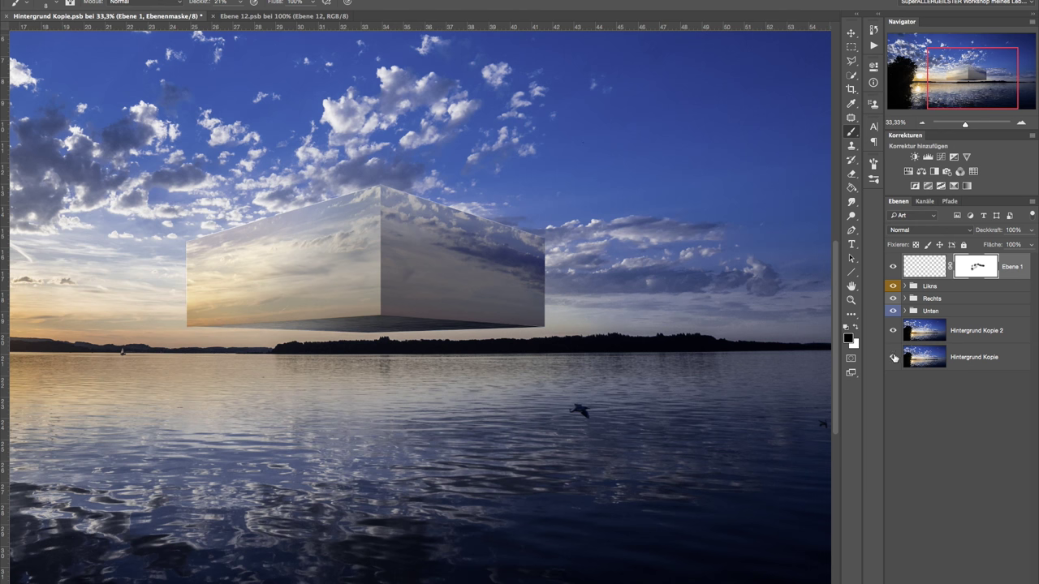
pyautogui.moveTo(894, 332); pyautogui.dragTo(891, 363)
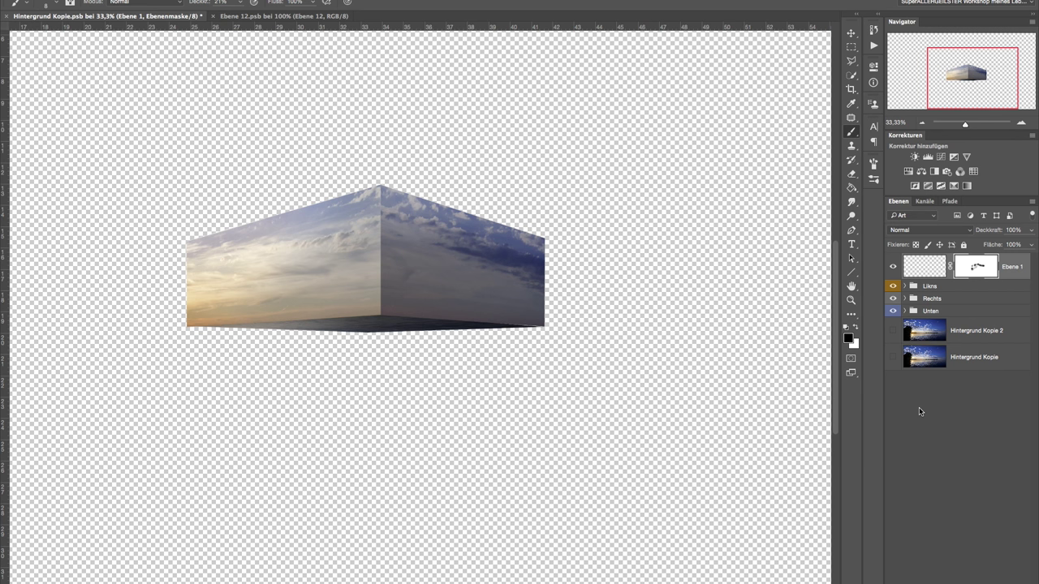
# Step: Stamp the visible box into a new layer, re-show the backgrounds, and move it beneath the Unten folder
pyautogui.hotkey('ctrl', 'alt', 'shift', 'e')
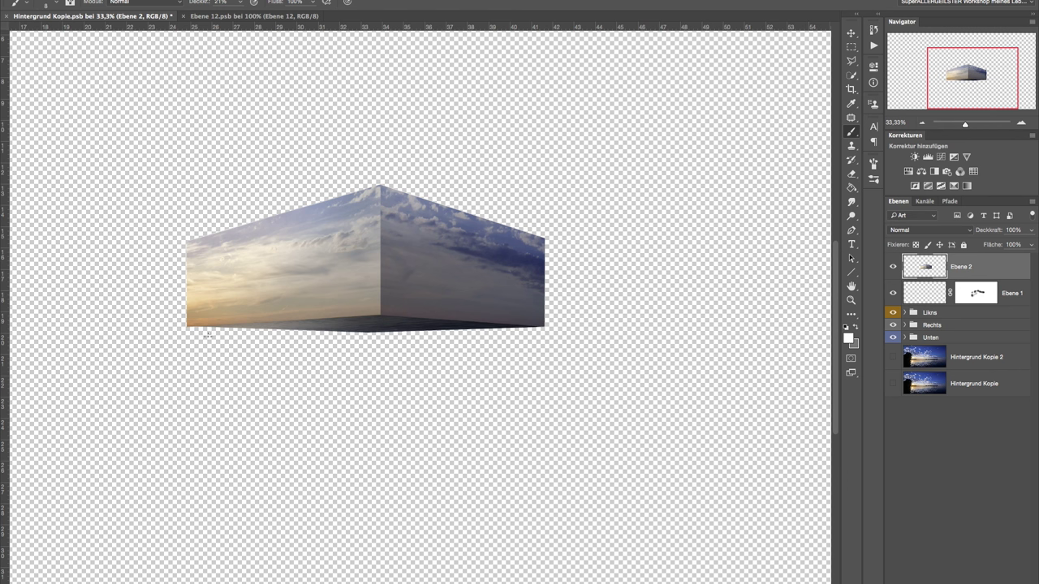
pyautogui.moveTo(893, 357); pyautogui.dragTo(892, 383)
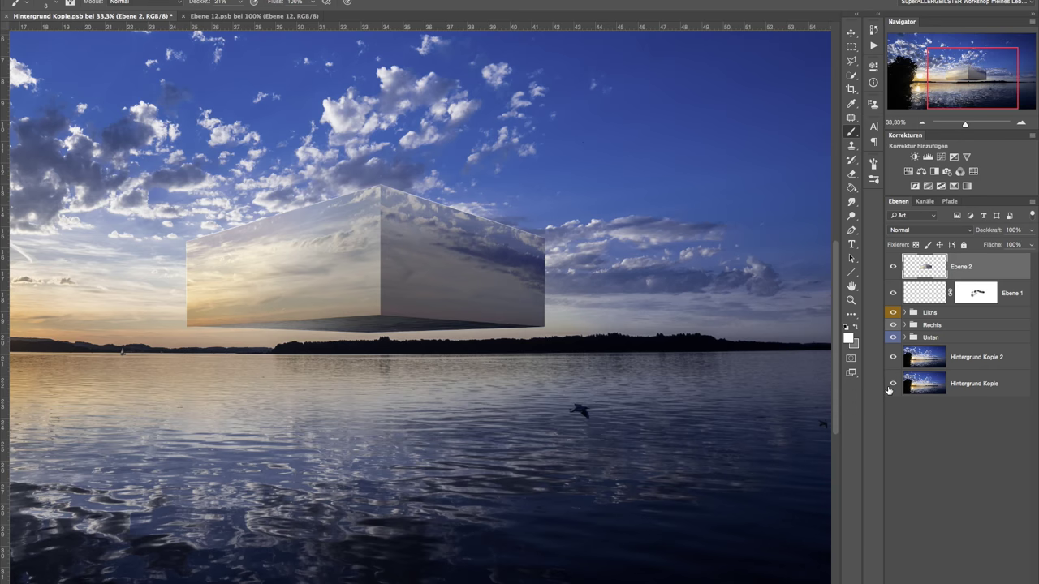
pyautogui.moveTo(995, 268); pyautogui.dragTo(987, 315)
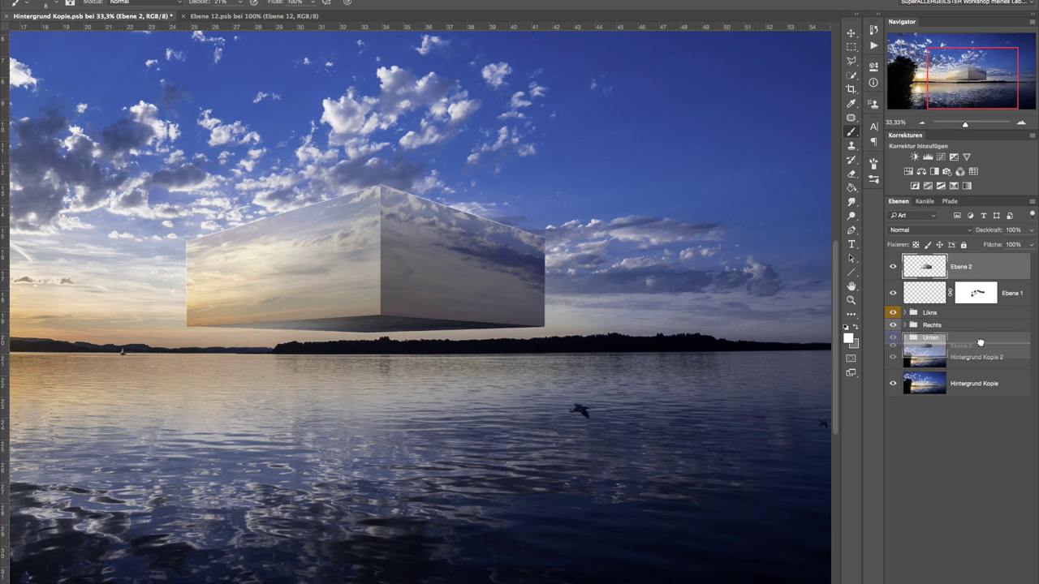
pyautogui.moveTo(987, 315); pyautogui.dragTo(979, 344)
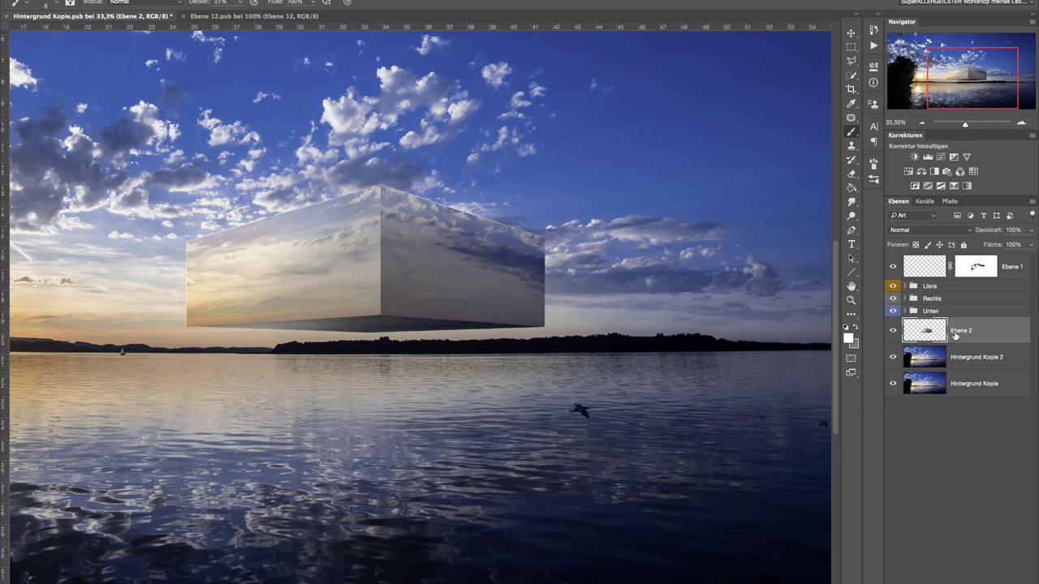
# Step: Rename the merged Ebene 2 layer to 'Spielung'
pyautogui.doubleClick(962, 331)
pyautogui.write('Spielung')
pyautogui.press('Return')
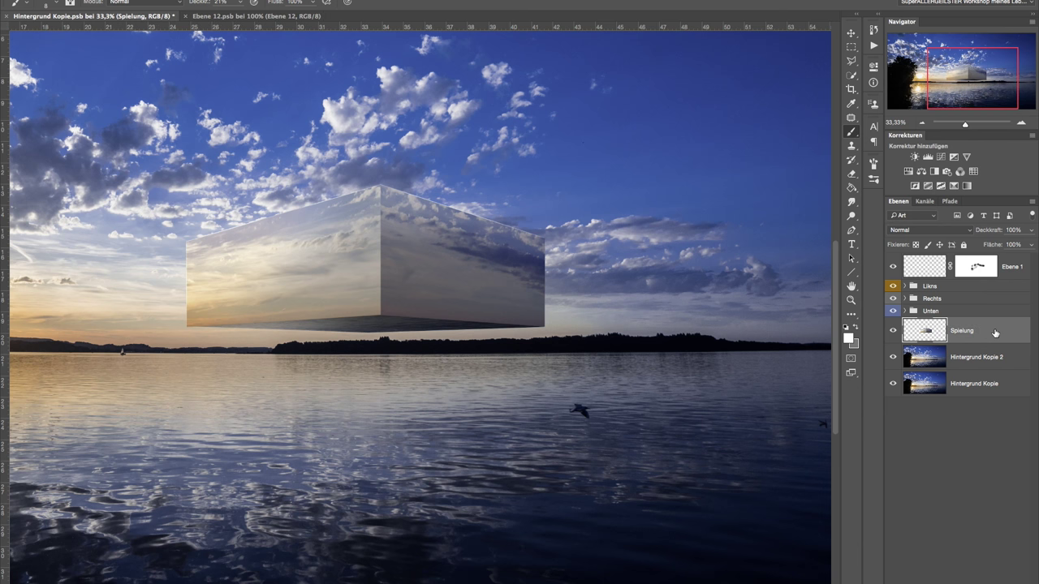
pyautogui.hotkey('ctrl', 't')
# Step: Move Spielung down, flip it with Vertikal spiegeln, lower it further, and commit the transform
pyautogui.moveTo(487, 290); pyautogui.dragTo(487, 474)
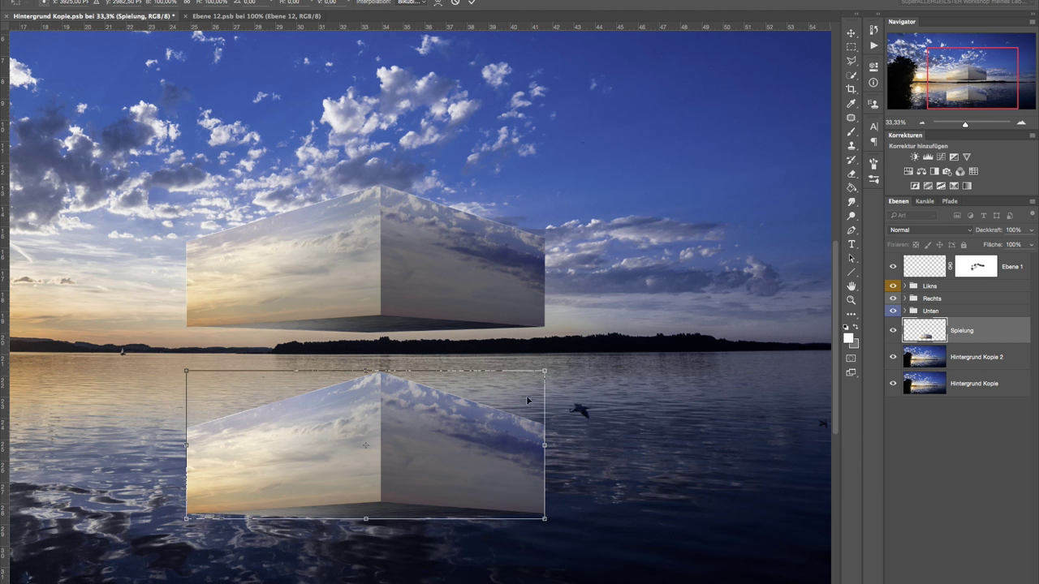
pyautogui.rightClick(431, 402)
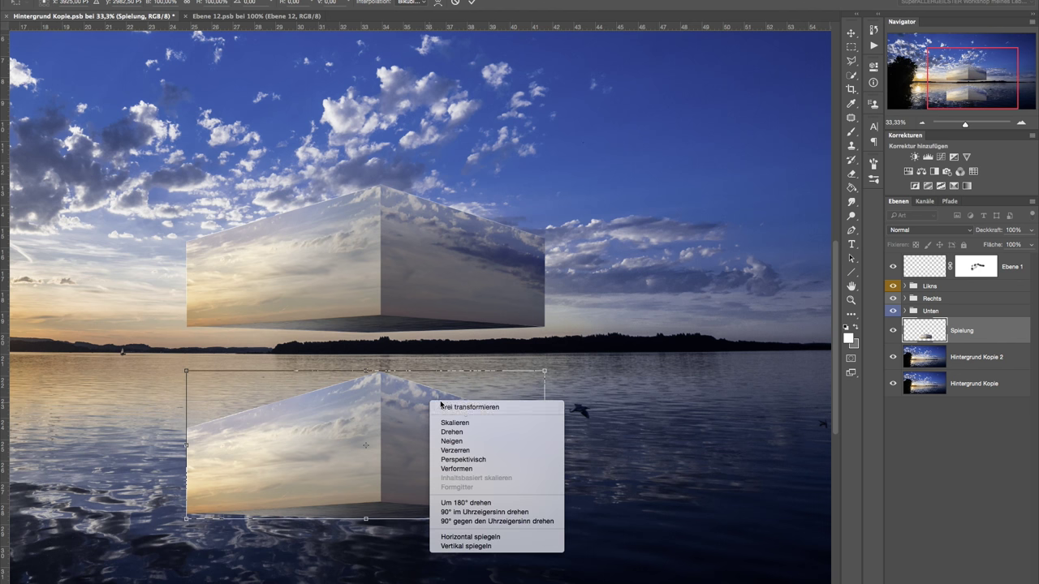
pyautogui.click(485, 546)
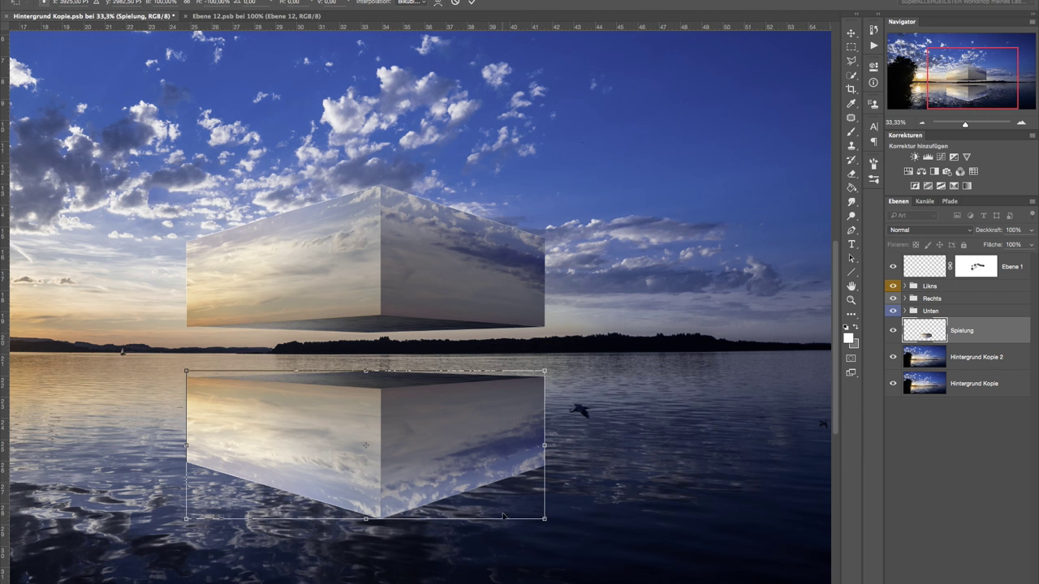
pyautogui.click(922, 123)
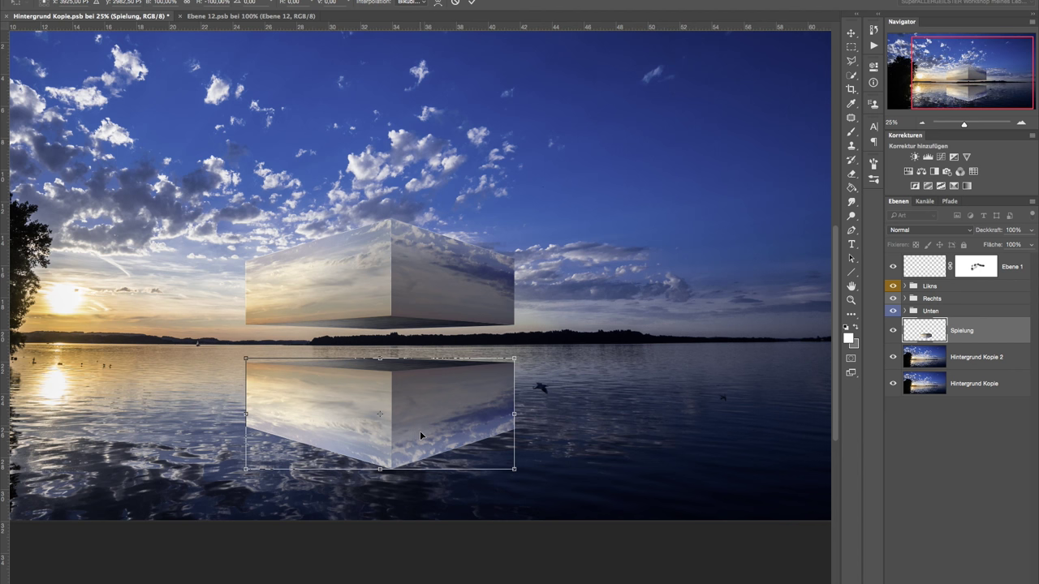
pyautogui.moveTo(422, 390); pyautogui.dragTo(421, 425)
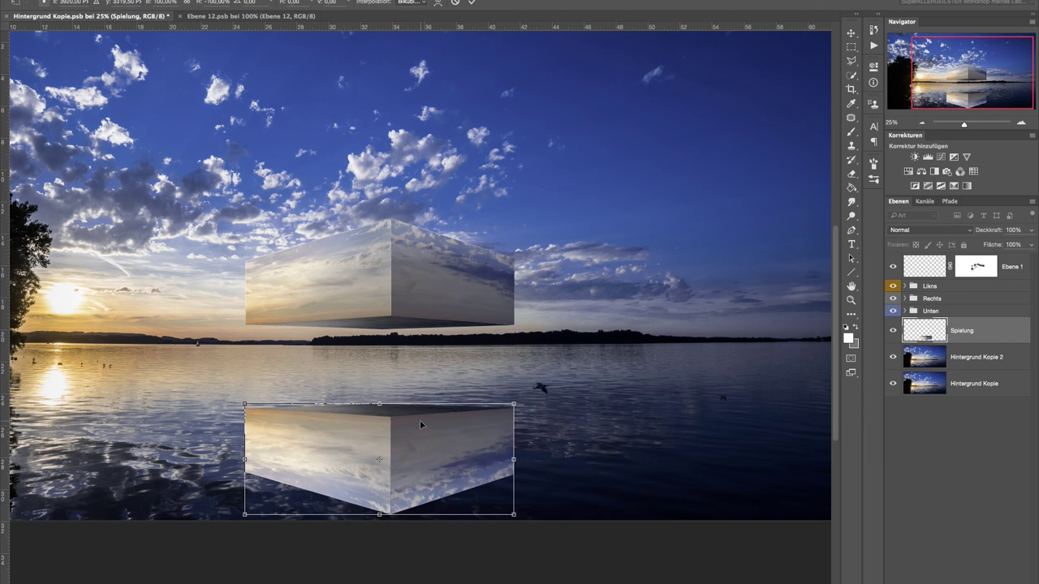
pyautogui.press('Return')
pyautogui.press('b')
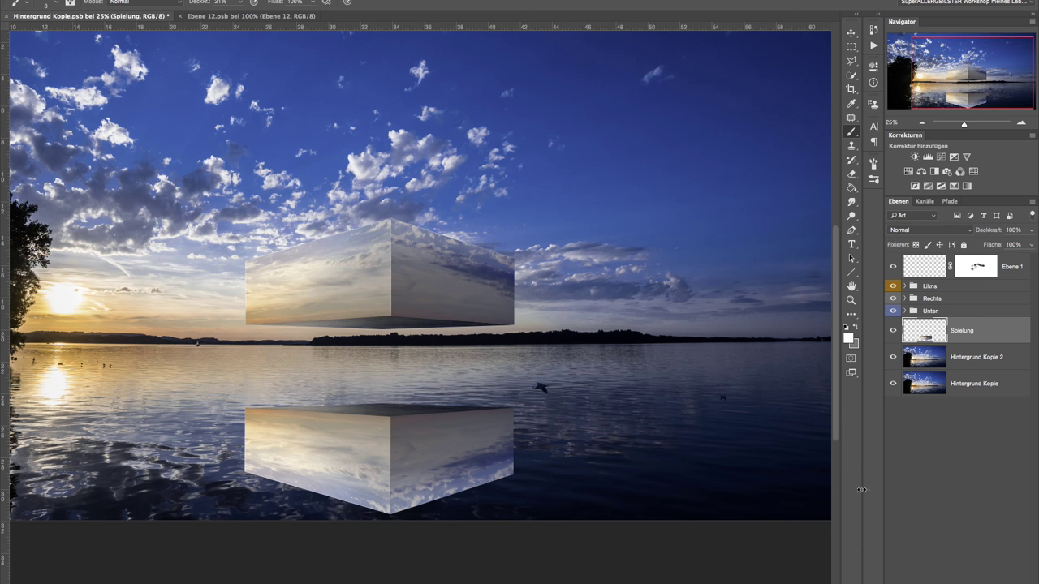
# Step: Add a layer mask to Spielung and fade out the reflection's lower part with a soft black brush
pyautogui.click(958, 580)
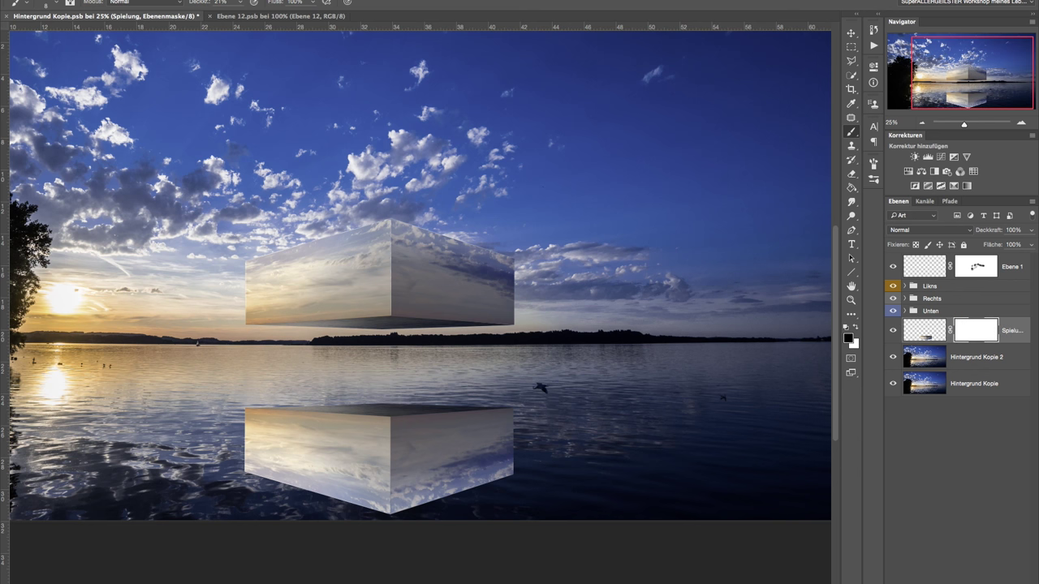
pyautogui.press('5')
pyautogui.press('5')
pyautogui.press('0')
pyautogui.moveTo(597, 332); pyautogui.dragTo(637, 324)
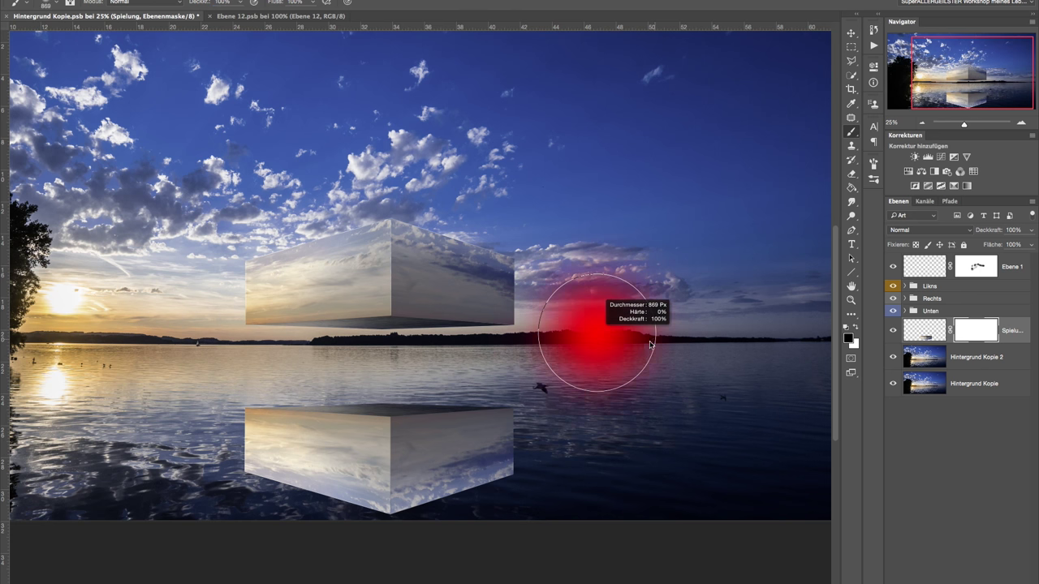
pyautogui.moveTo(475, 499)
pyautogui.mouseDown()
pyautogui.moveTo(487, 494)
pyautogui.moveTo(258, 490)
pyautogui.moveTo(471, 493)
pyautogui.moveTo(336, 495)
pyautogui.moveTo(541, 467)
pyautogui.mouseUp()
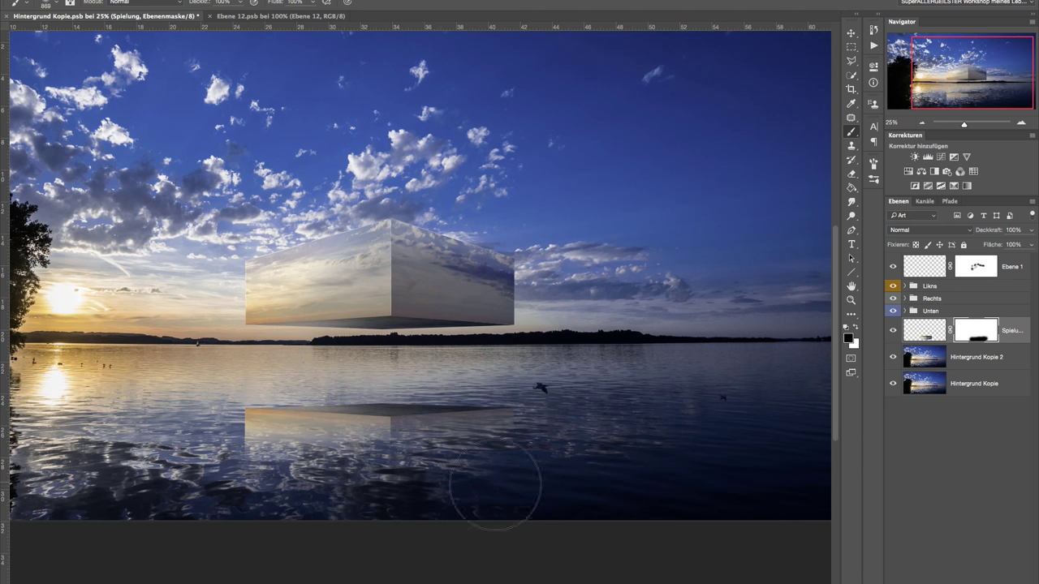
pyautogui.moveTo(248, 461); pyautogui.dragTo(207, 459)
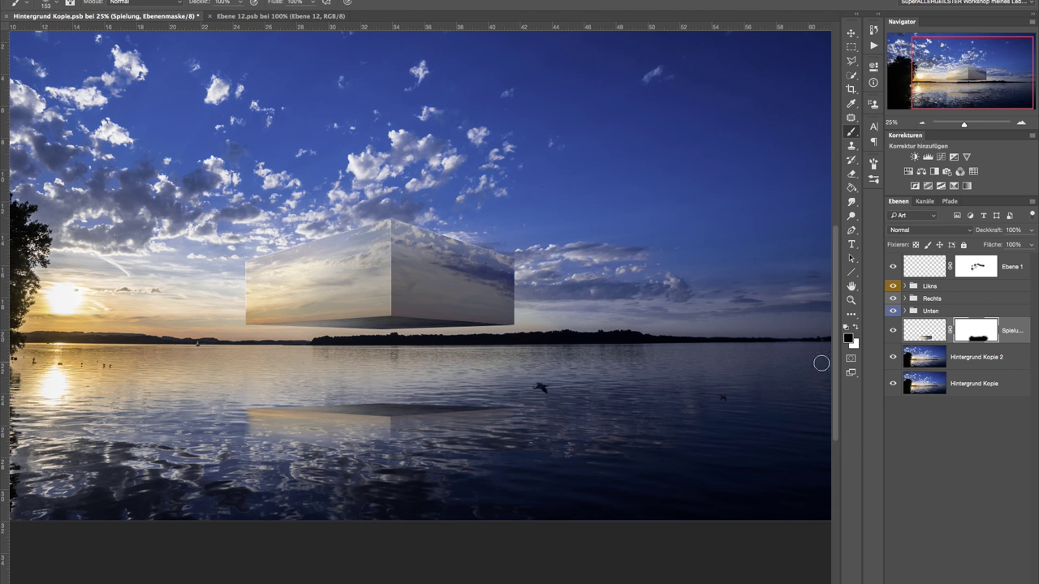
# Step: Lower the Spielung opacity to 47% and shift the reflection slightly down with Free Transform
pyautogui.moveTo(997, 233); pyautogui.dragTo(986, 231)
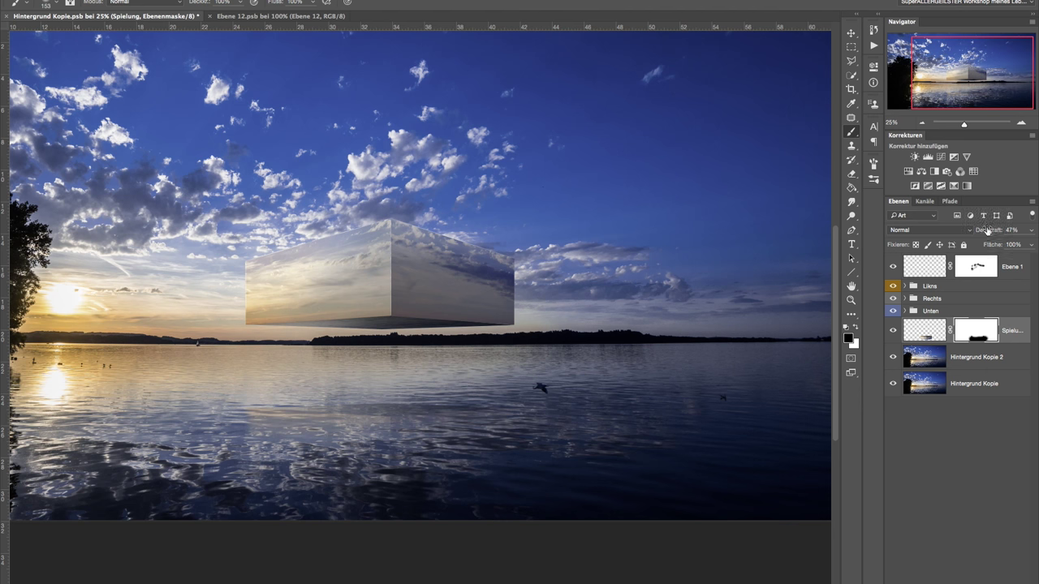
pyautogui.click(894, 331)
pyautogui.click(894, 331)
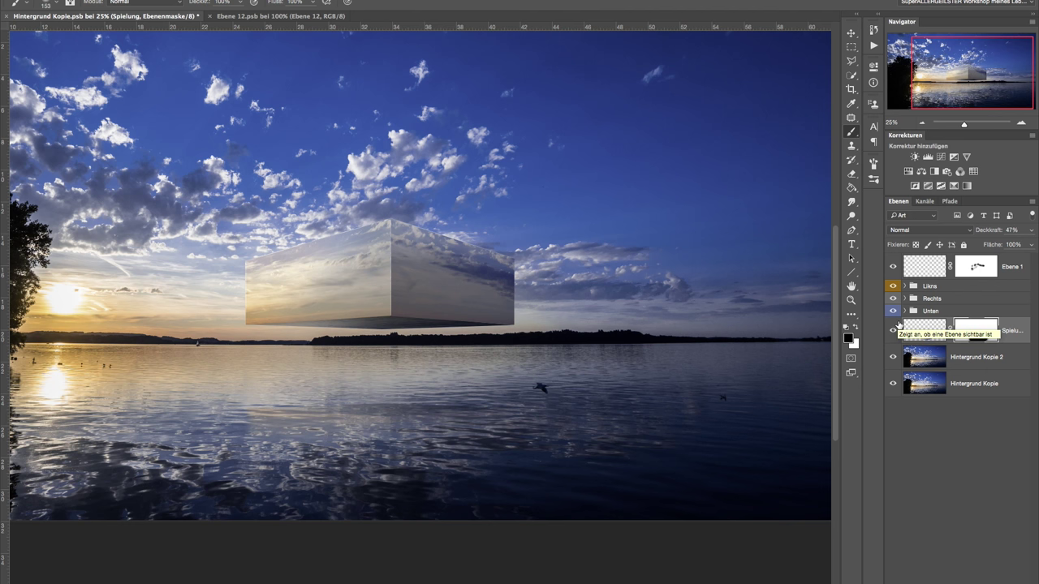
pyautogui.hotkey('ctrl', 't')
pyautogui.moveTo(454, 446); pyautogui.dragTo(454, 459)
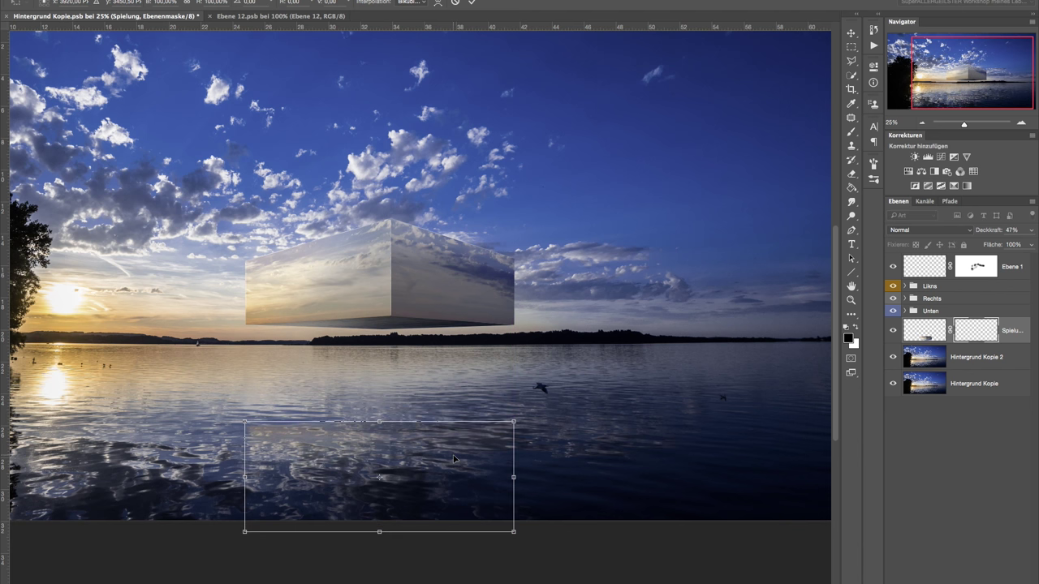
pyautogui.press('Return')
pyautogui.press('b')
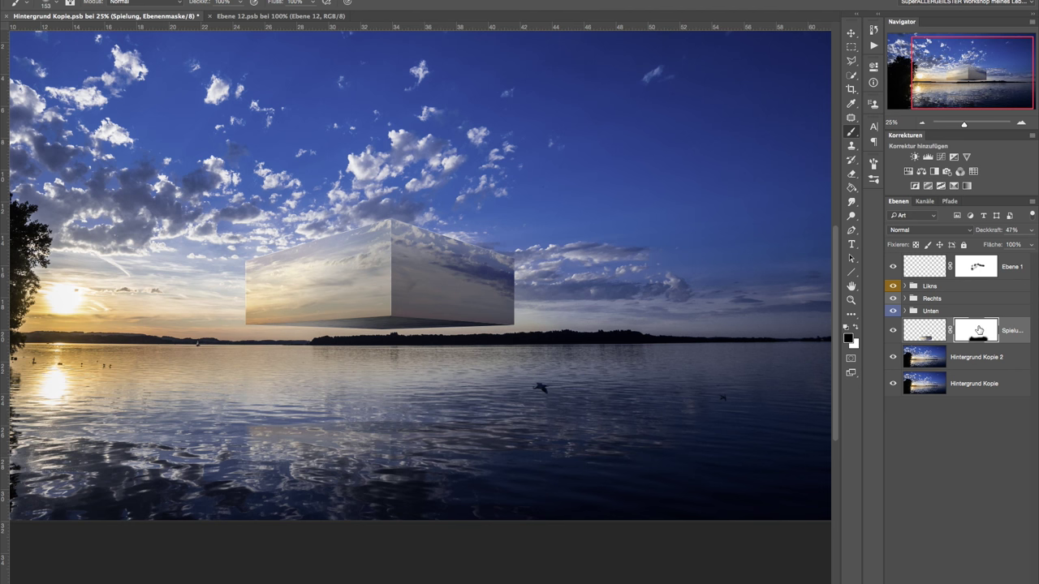
# Step: Apply the layer mask permanently to the Spielung reflection layer
pyautogui.rightClick(977, 329)
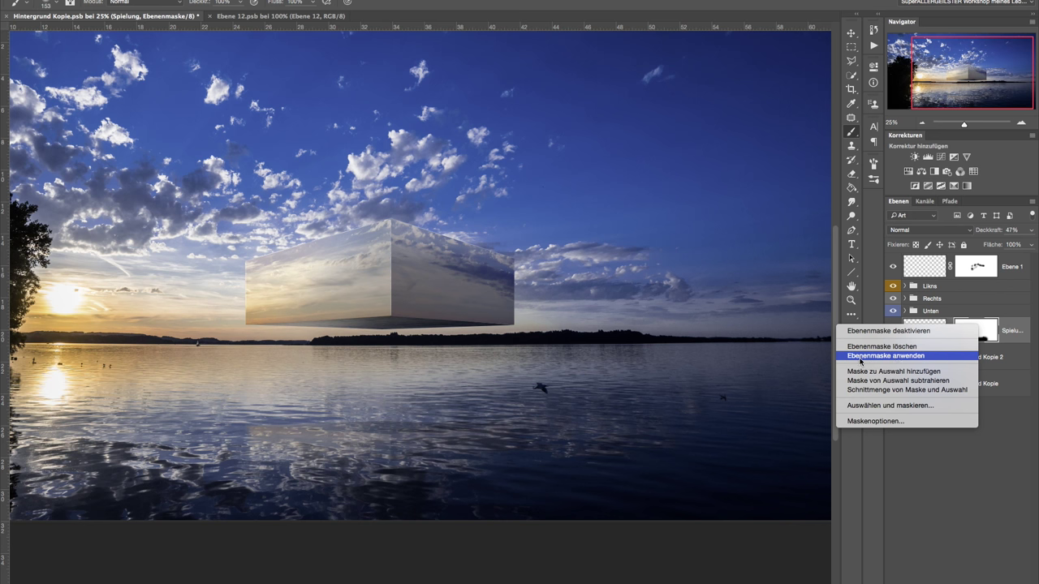
pyautogui.click(898, 358)
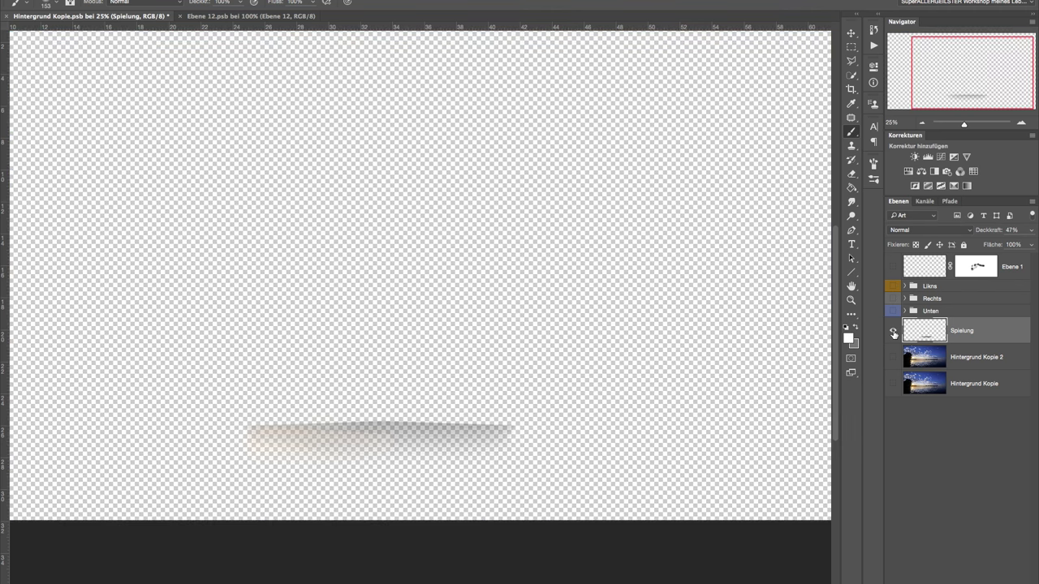
pyautogui.keyDown('alt'); pyautogui.click(892, 331); pyautogui.keyUp('alt')
pyautogui.keyDown('alt'); pyautogui.click(892, 331); pyautogui.keyUp('alt')
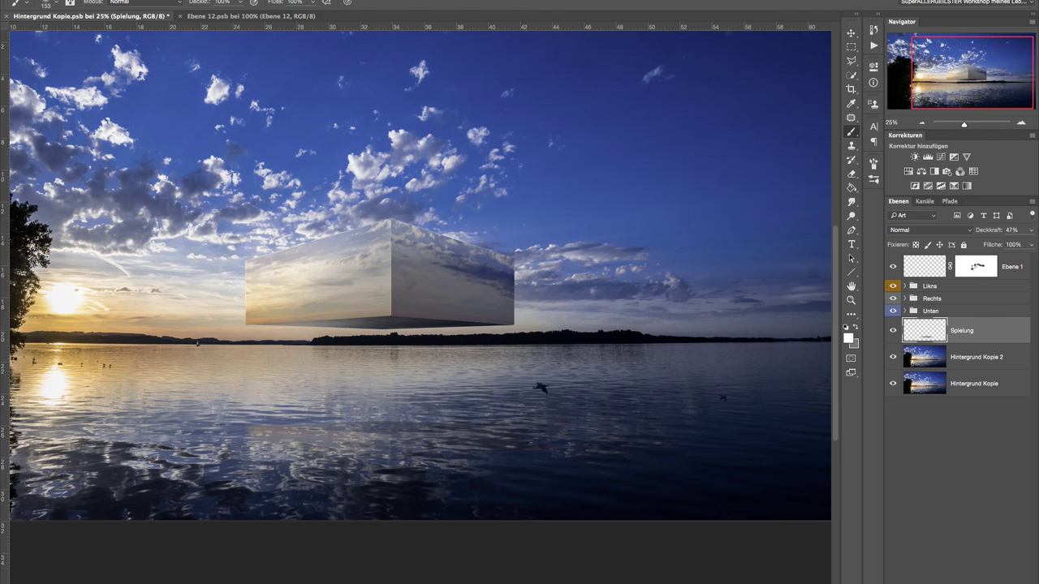
pyautogui.click(313, 0)
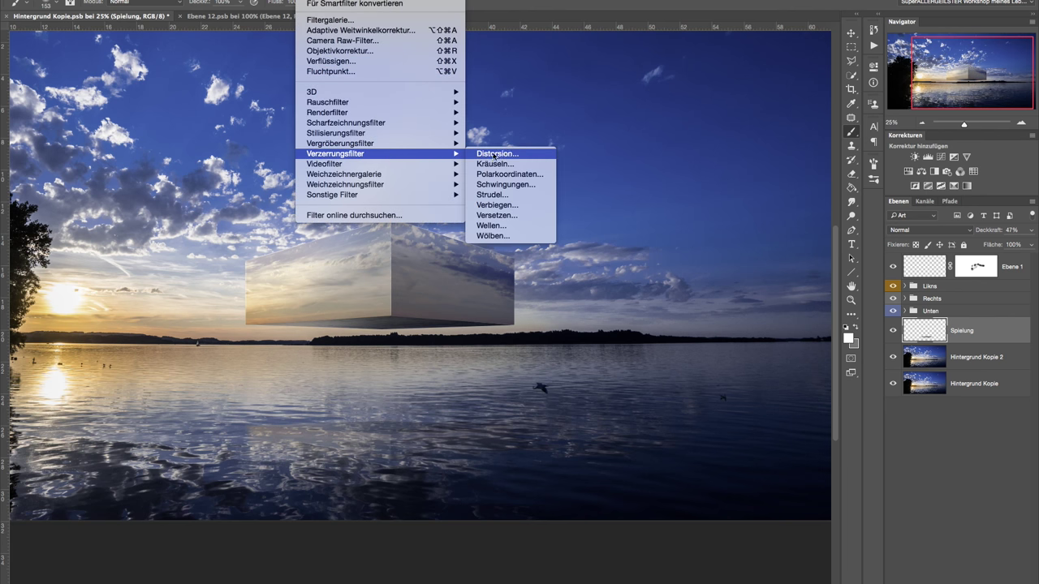
# Step: Apply a Schwingungen wave filter with reduced scale and a longer maximum wavelength
pyautogui.click(516, 226)
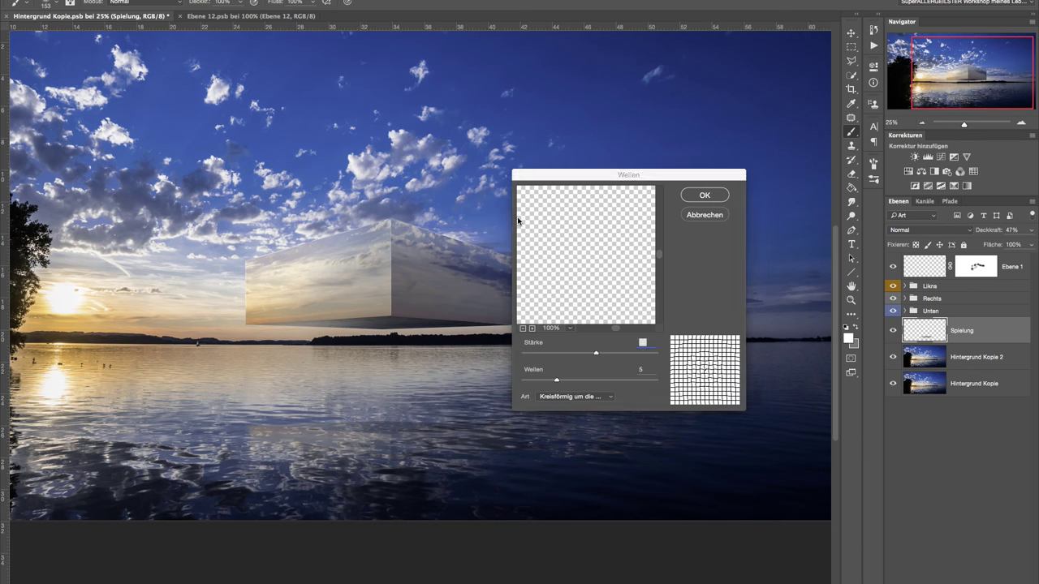
pyautogui.click(704, 216)
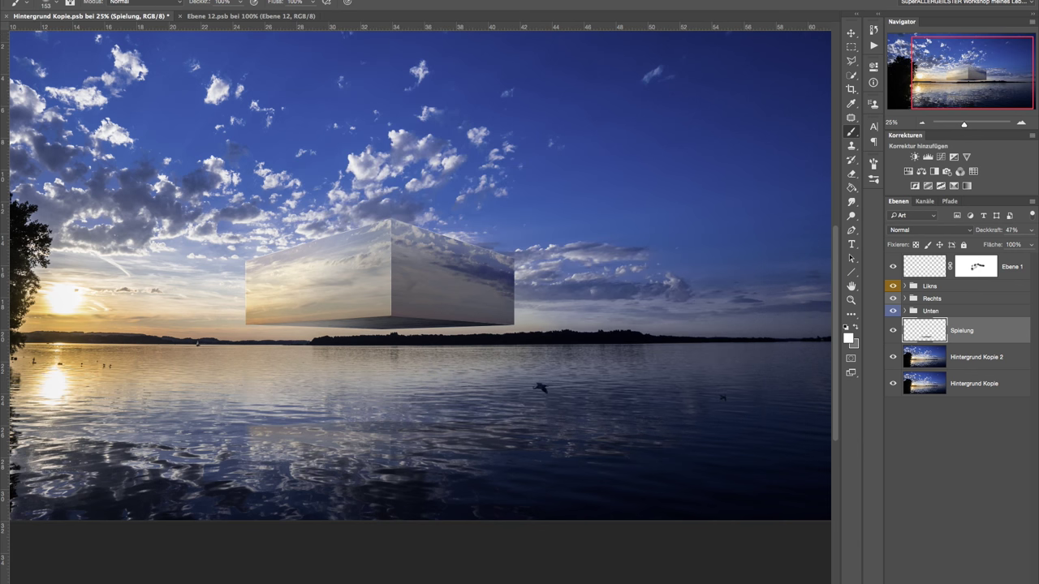
pyautogui.click(309, 1)
pyautogui.moveTo(344, 184)
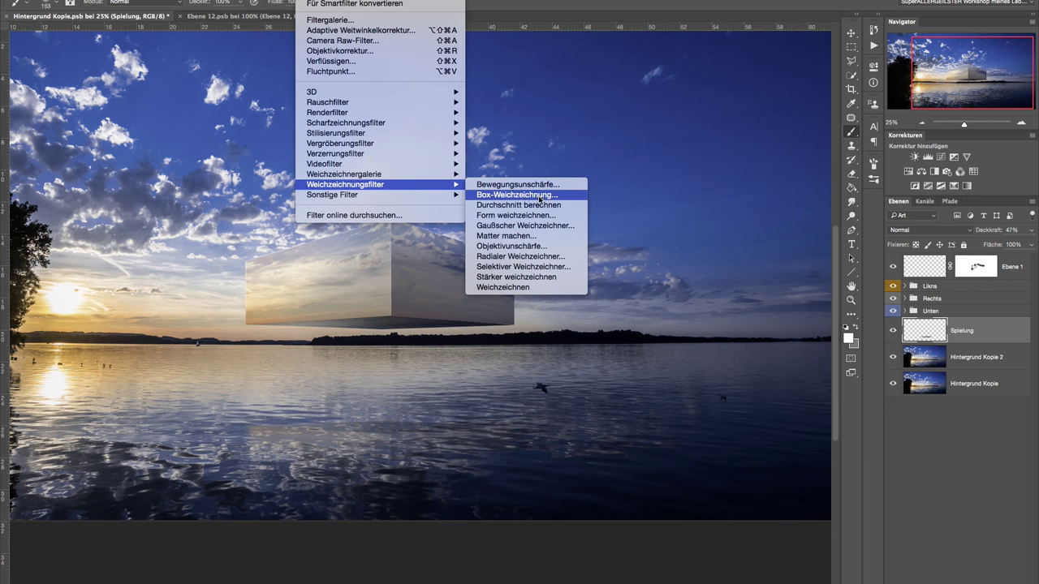
pyautogui.moveTo(335, 153)
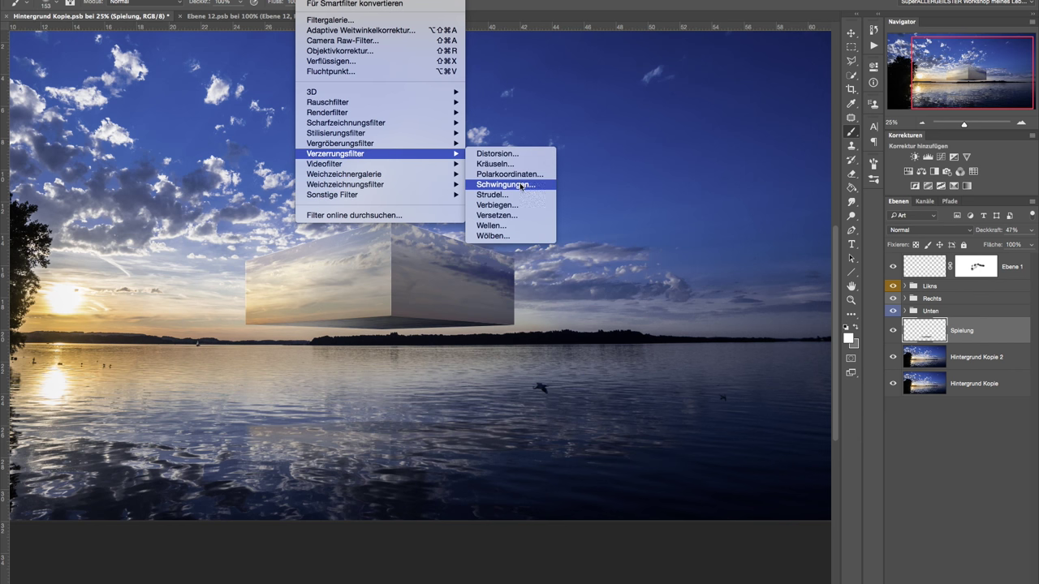
pyautogui.click(516, 185)
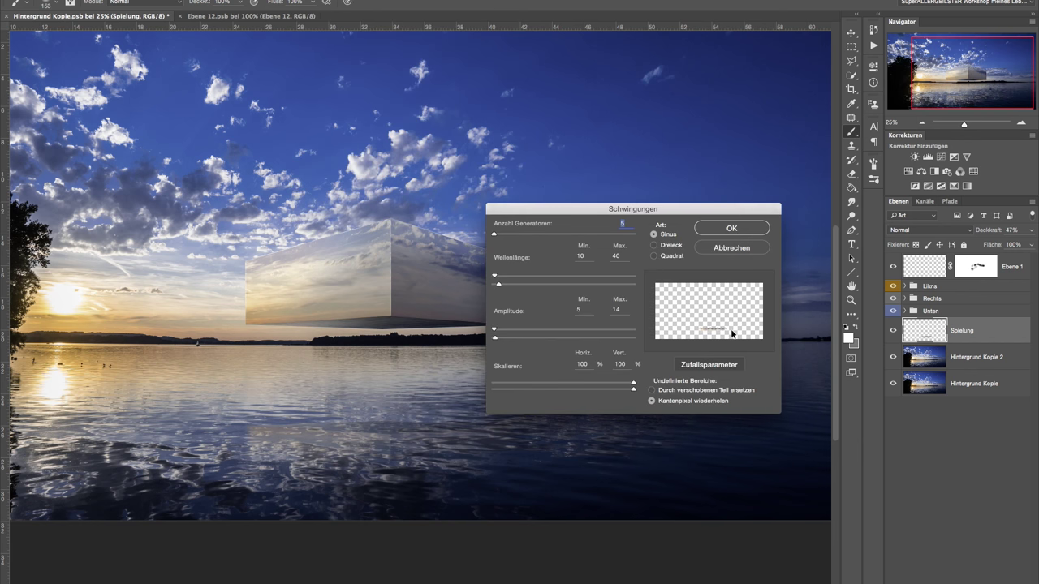
pyautogui.moveTo(633, 389); pyautogui.dragTo(567, 389)
pyautogui.moveTo(633, 382)
pyautogui.mouseDown()
pyautogui.moveTo(528, 382)
pyautogui.moveTo(633, 384)
pyautogui.mouseUp()
pyautogui.moveTo(498, 284); pyautogui.dragTo(584, 286)
pyautogui.moveTo(589, 288); pyautogui.dragTo(599, 289)
pyautogui.moveTo(597, 286); pyautogui.dragTo(600, 286)
pyautogui.moveTo(597, 284); pyautogui.dragTo(592, 285)
pyautogui.click(719, 231)
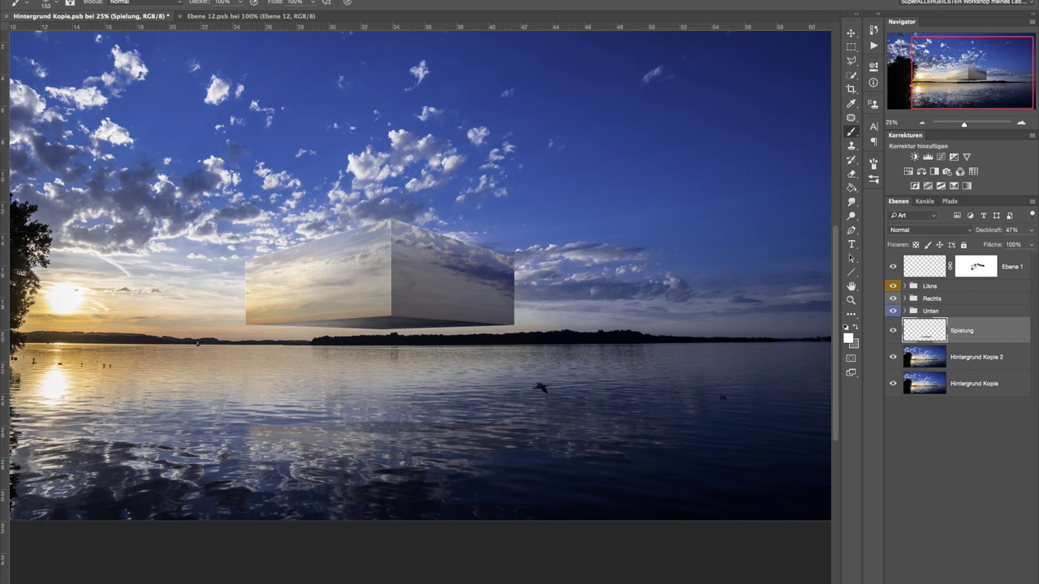
# Step: Apply Schwingungen a second time with the maximum wavelength shortened to 556
pyautogui.click(313, 0)
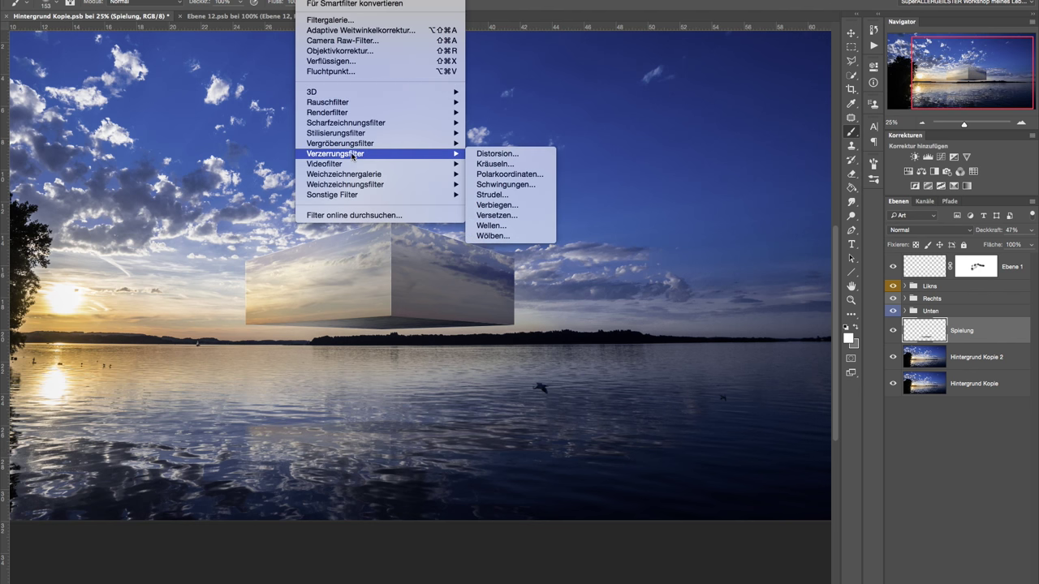
pyautogui.click(507, 186)
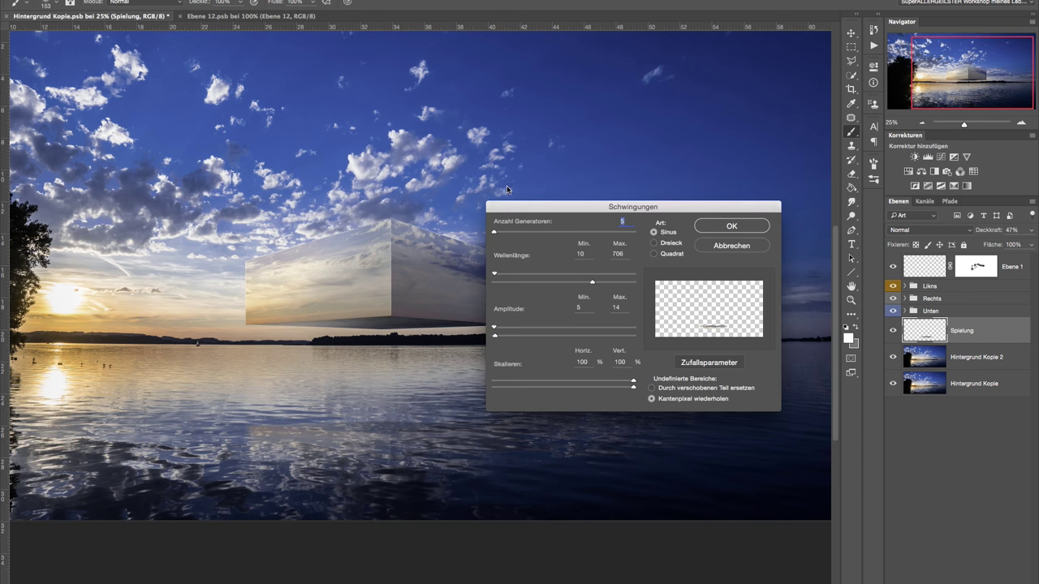
pyautogui.moveTo(592, 283); pyautogui.dragTo(570, 285)
pyautogui.click(714, 226)
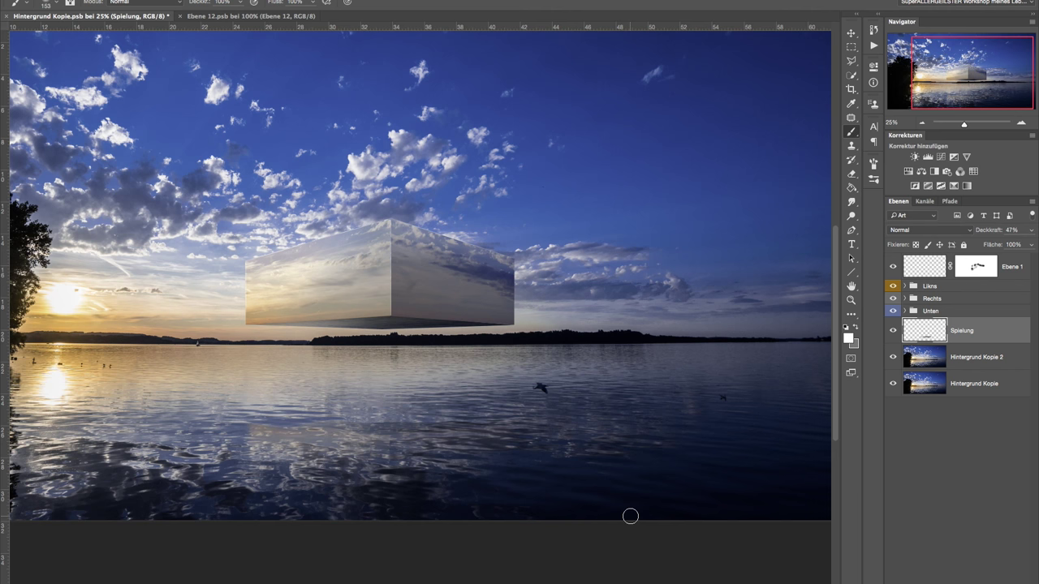
pyautogui.click(923, 124)
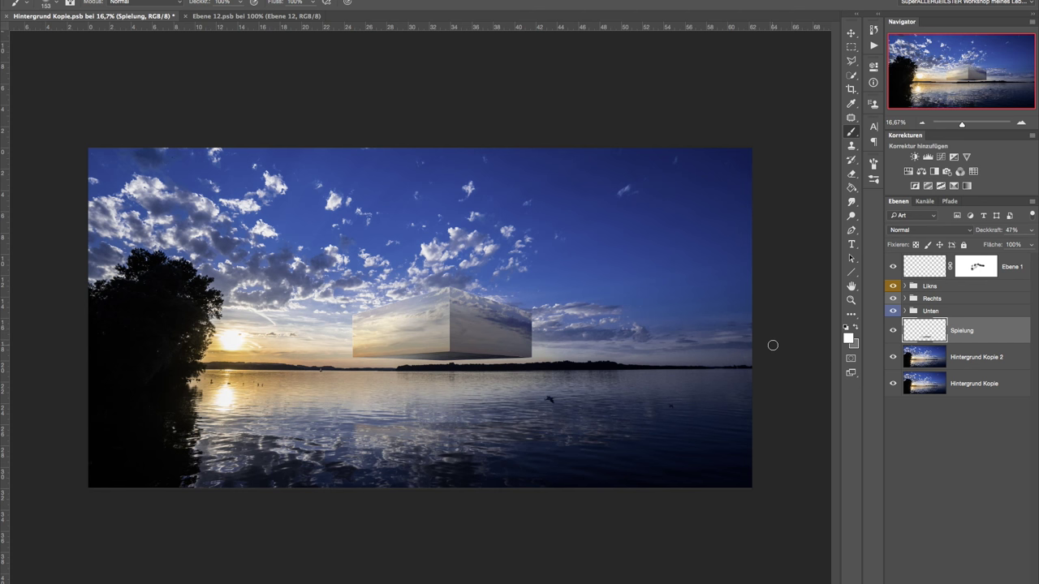
pyautogui.click(1021, 122)
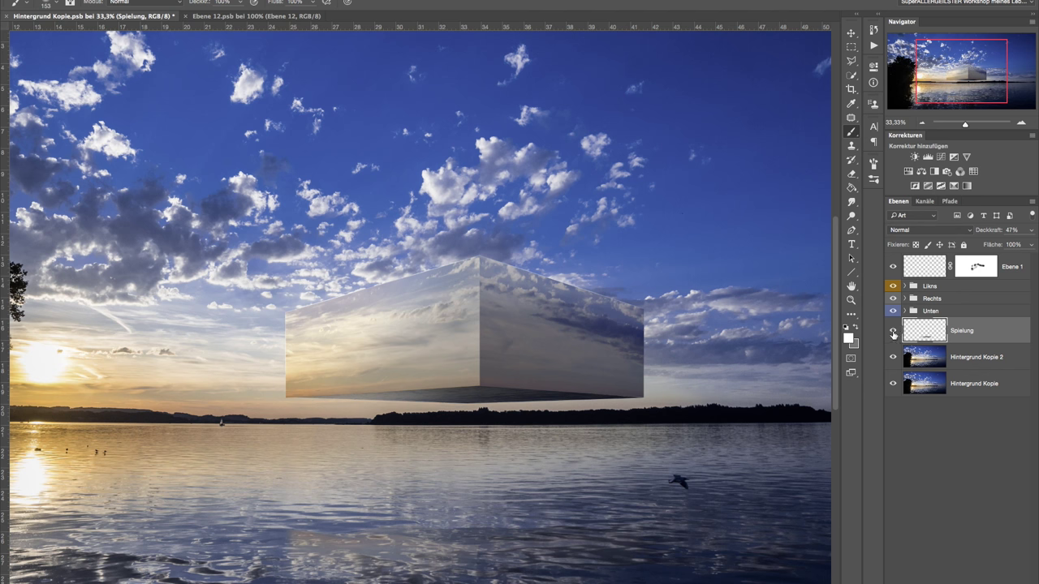
pyautogui.moveTo(893, 330); pyautogui.dragTo(892, 251)
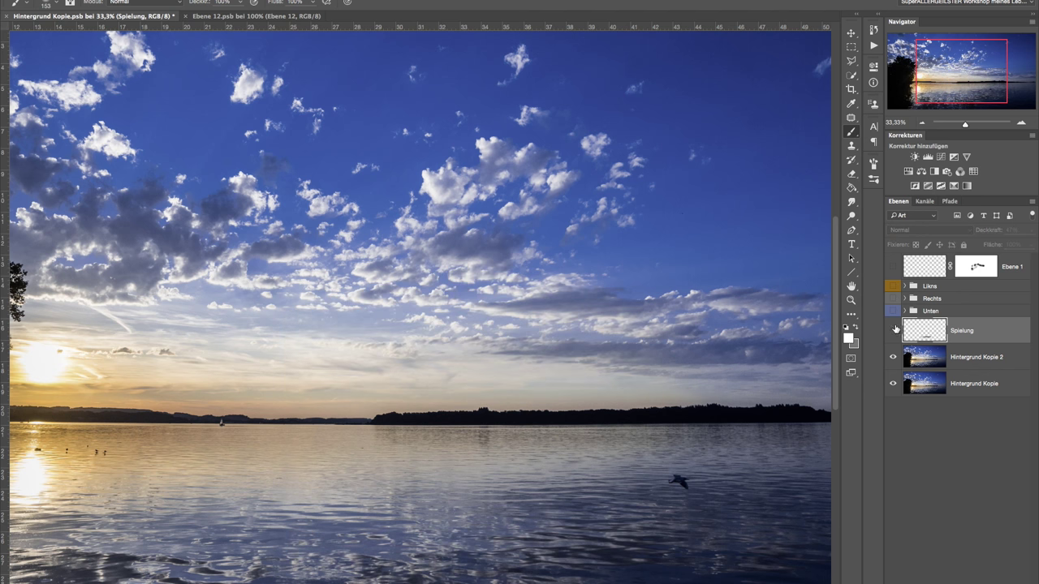
pyautogui.click(893, 330)
pyautogui.moveTo(895, 313); pyautogui.dragTo(895, 268)
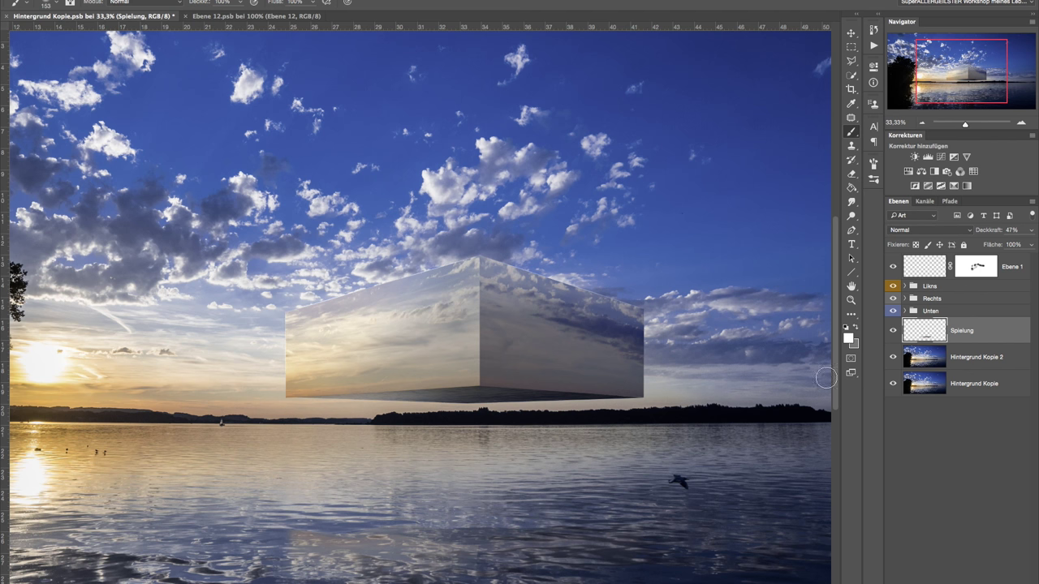
pyautogui.keyDown('shift'); pyautogui.click(1014, 264); pyautogui.keyUp('shift')
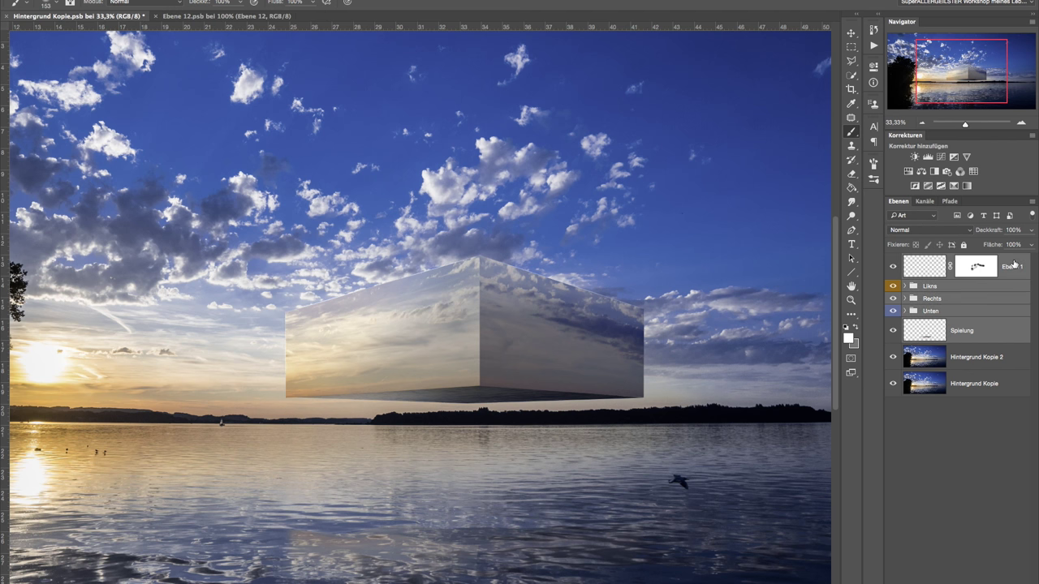
# Step: Group the selected cube layers, name the group 'Würfel', and go to the Ebene 12.psb document
pyautogui.hotkey('ctrl', 'g')
pyautogui.doubleClick(935, 260)
pyautogui.write('Würfel')
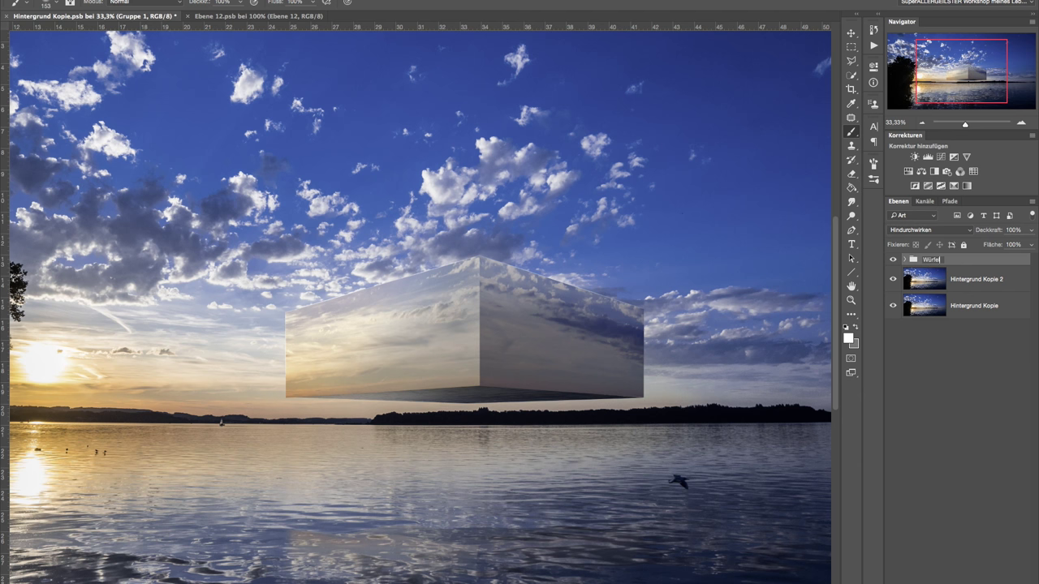
pyautogui.press('Return')
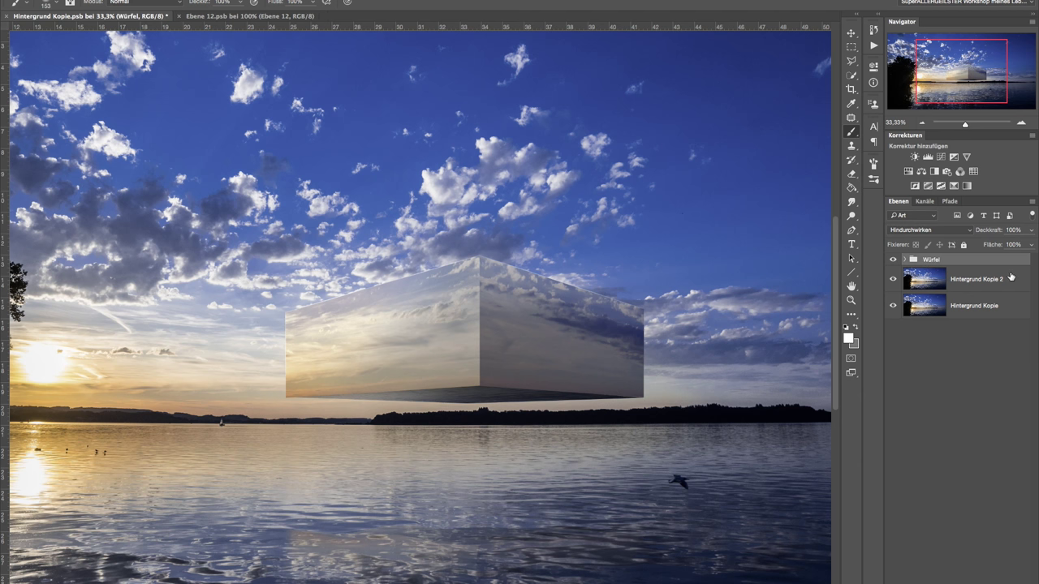
pyautogui.click(1008, 279)
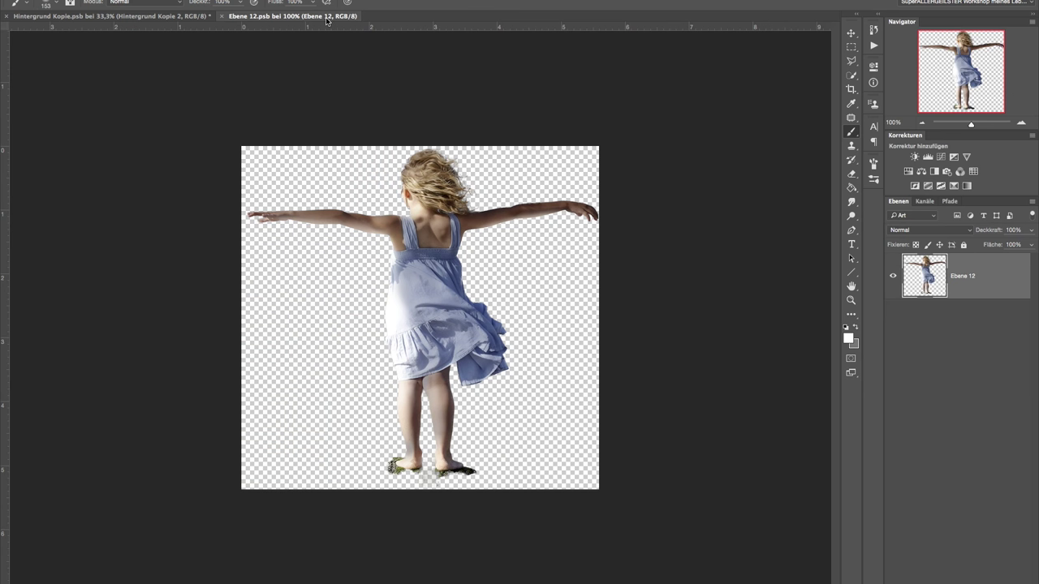
pyautogui.click(325, 16)
# Step: Drag the girl from Ebene 12.psb into the lake scene and rename the new layer 'Kind'
pyautogui.click(109, 15)
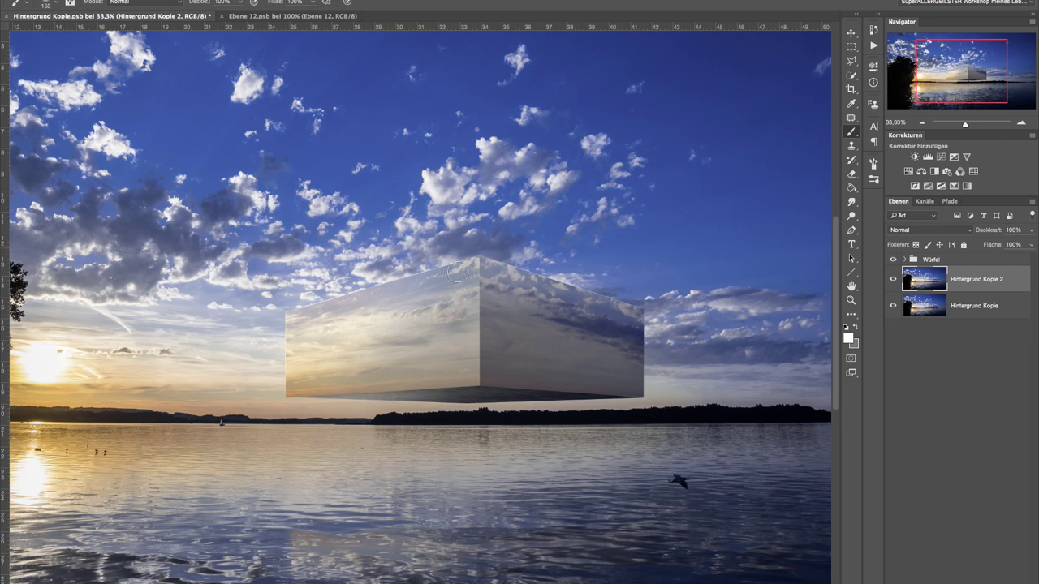
pyautogui.click(922, 122)
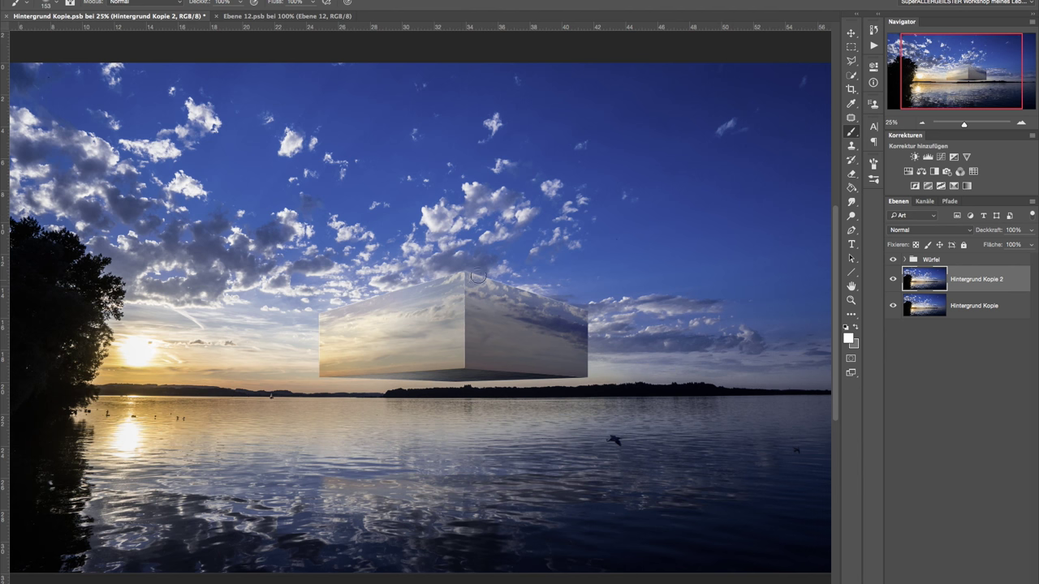
pyautogui.click(325, 16)
pyautogui.press('v')
pyautogui.moveTo(418, 188); pyautogui.dragTo(332, 171)
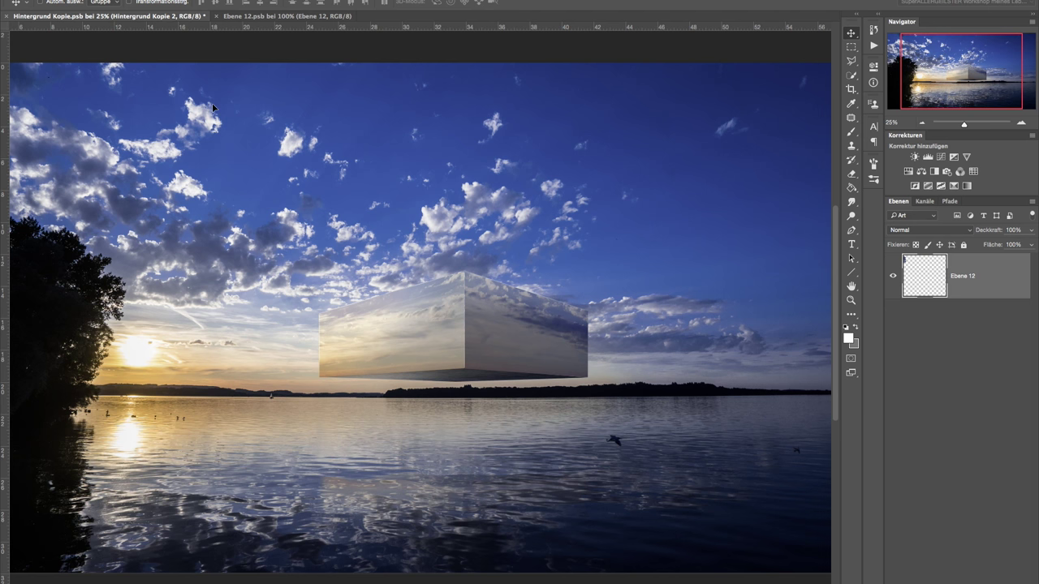
pyautogui.moveTo(332, 170); pyautogui.dragTo(296, 236)
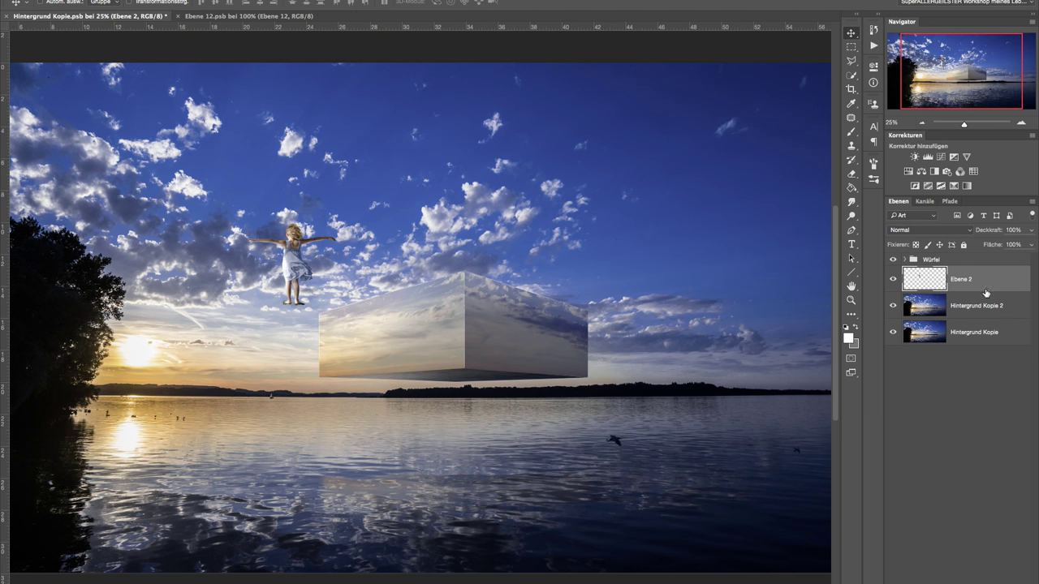
pyautogui.doubleClick(961, 279)
pyautogui.write('Kind')
pyautogui.press('Return')
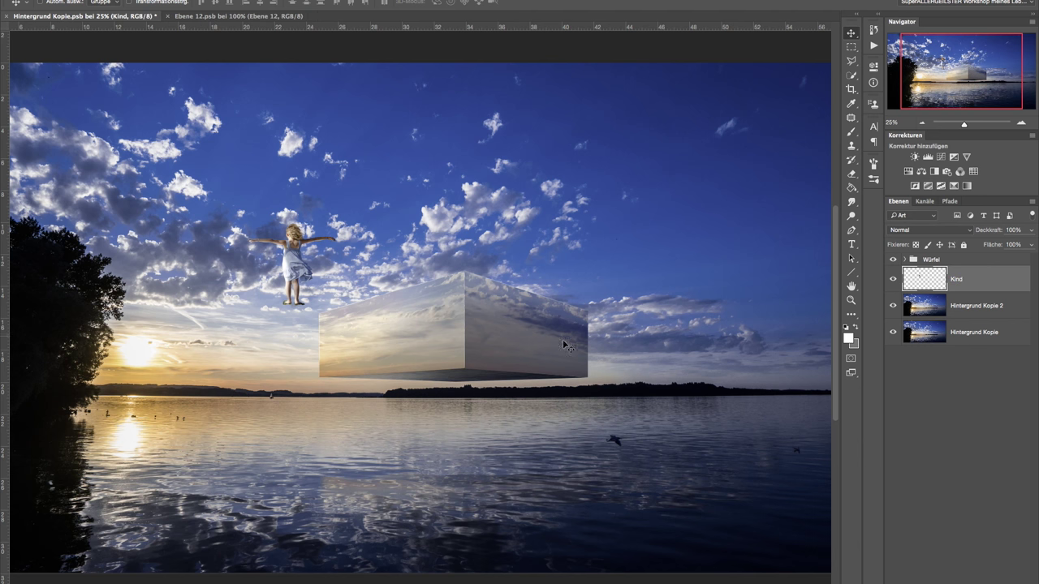
# Step: Drag the girl onto the top of the cube and zoom in on her feet
pyautogui.moveTo(327, 264)
pyautogui.mouseDown()
pyautogui.moveTo(448, 246)
pyautogui.moveTo(427, 252)
pyautogui.mouseUp()
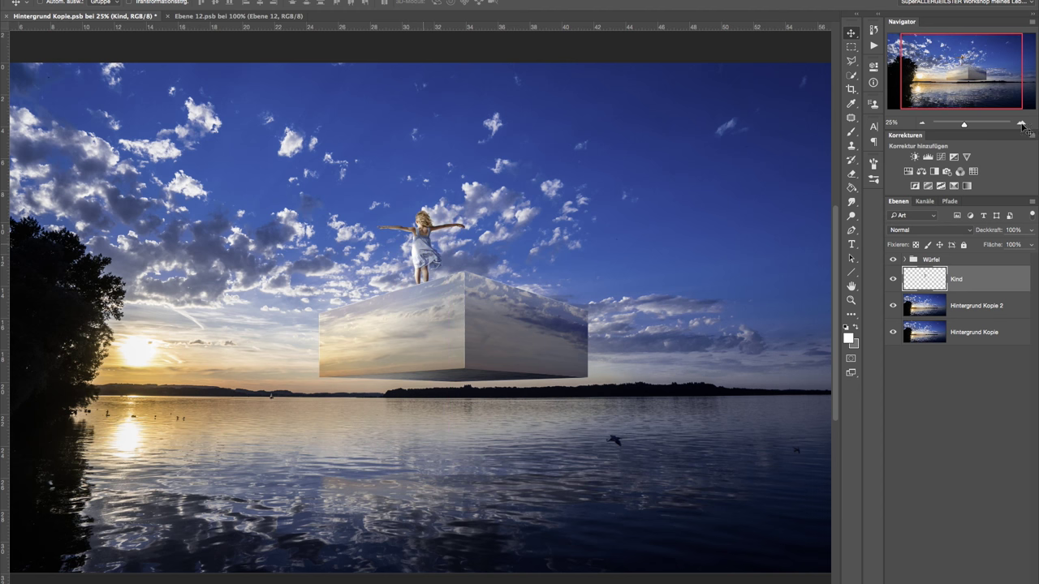
pyautogui.click(1021, 122)
pyautogui.moveTo(964, 64); pyautogui.dragTo(964, 60)
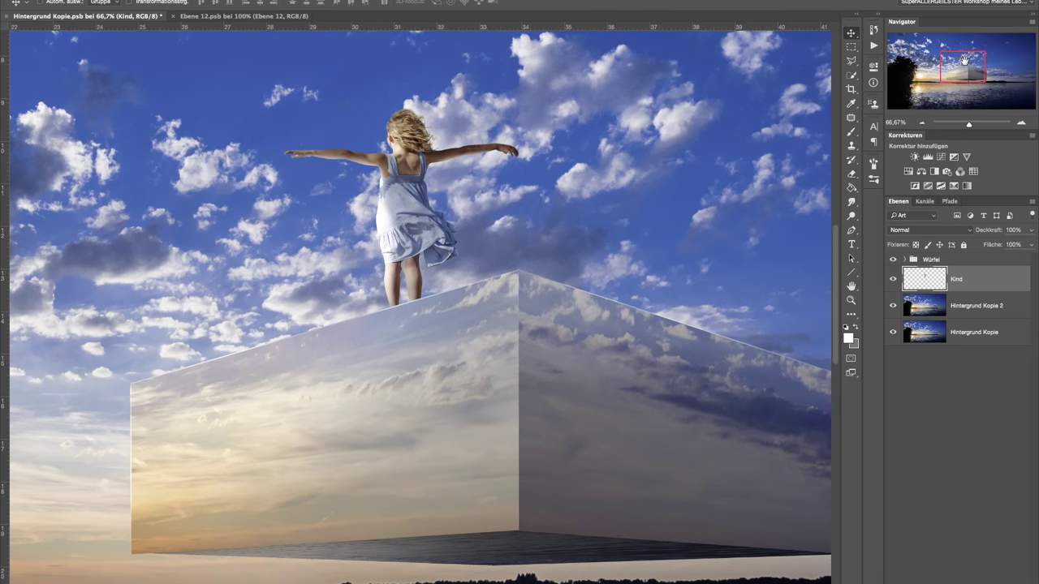
pyautogui.moveTo(355, 345); pyautogui.dragTo(654, 332)
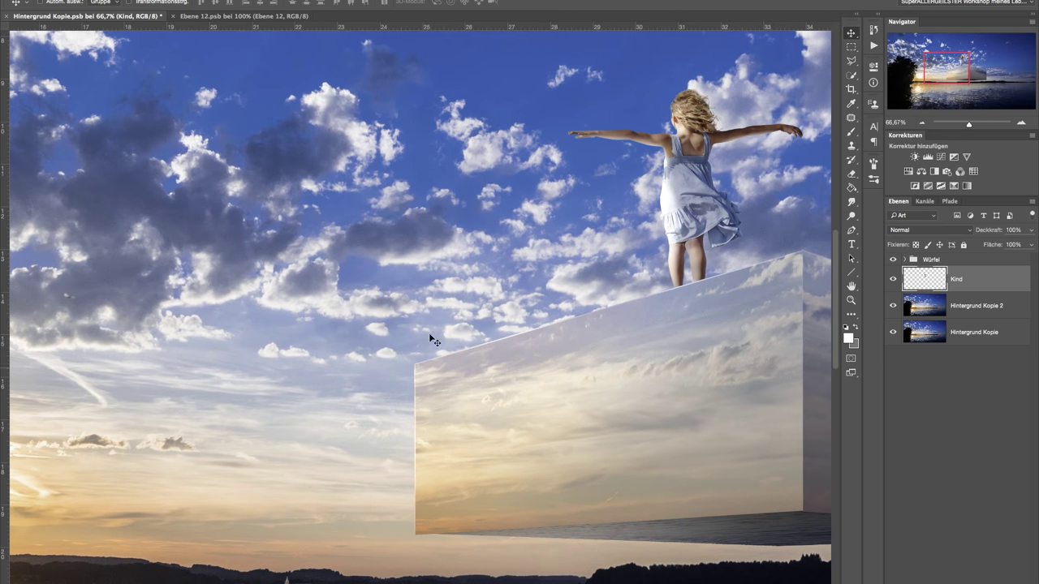
pyautogui.moveTo(676, 307); pyautogui.dragTo(473, 451)
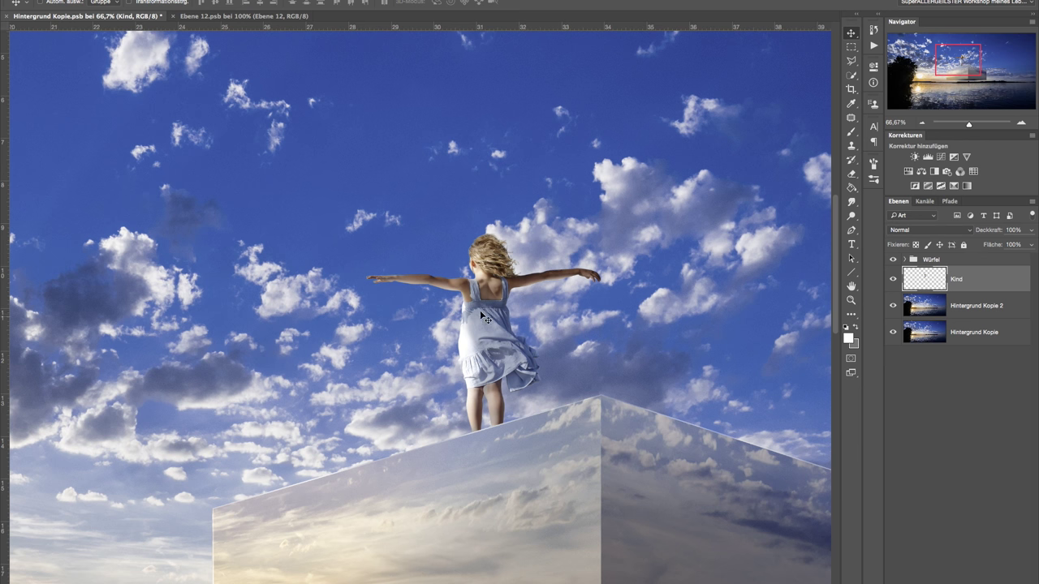
# Step: Align the girl standing centred on the cube top, checking the result zoomed out
pyautogui.moveTo(486, 318); pyautogui.dragTo(481, 230)
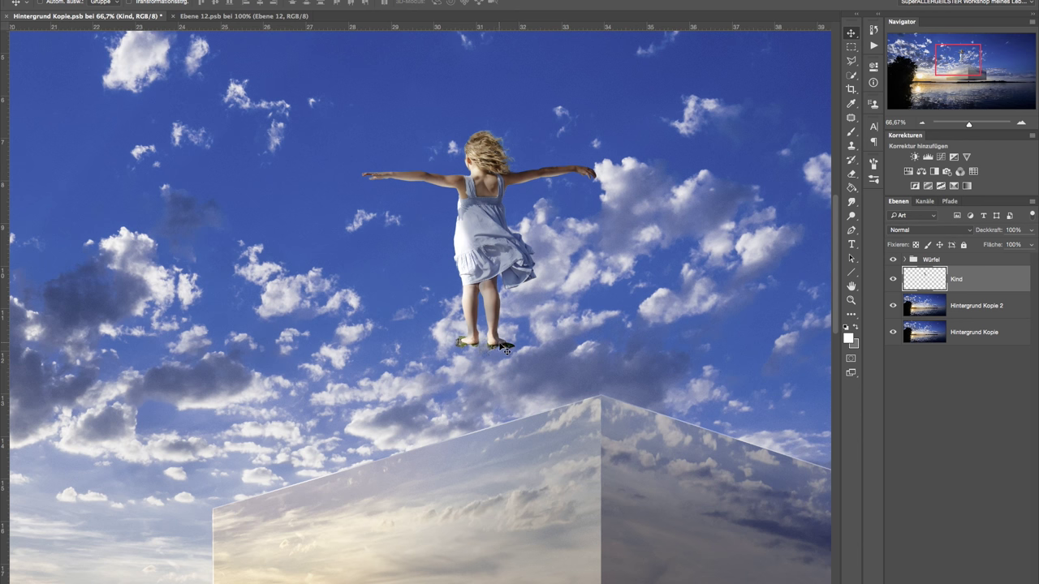
pyautogui.moveTo(492, 253); pyautogui.dragTo(491, 342)
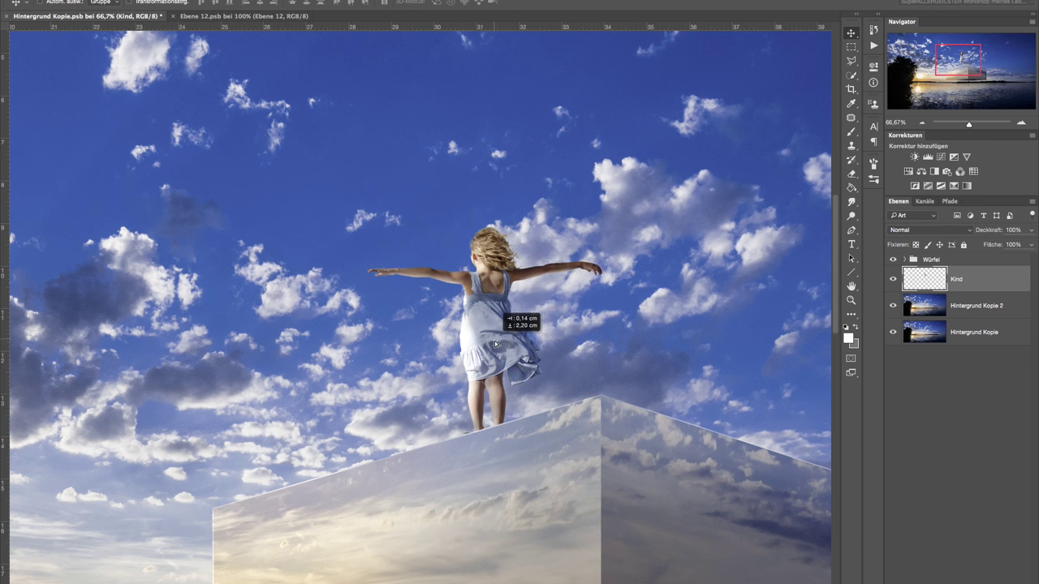
pyautogui.moveTo(491, 344); pyautogui.dragTo(492, 350)
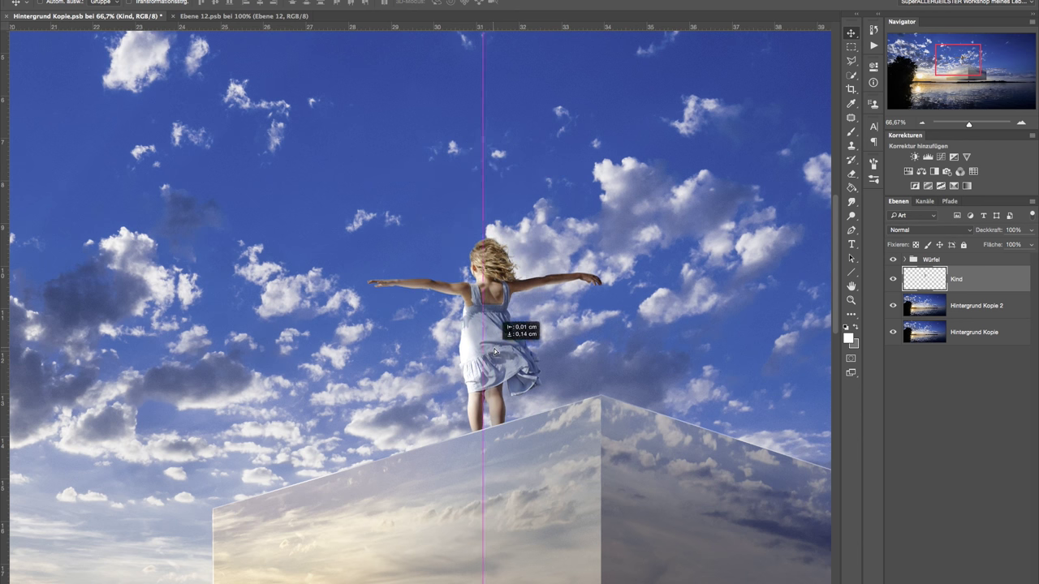
pyautogui.click(922, 121)
pyautogui.click(922, 121)
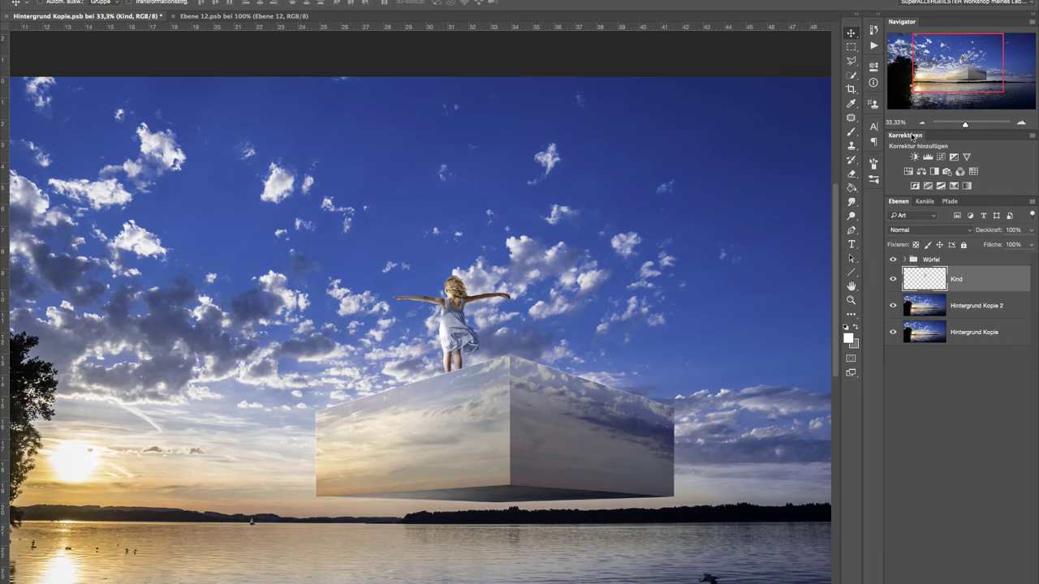
pyautogui.click(920, 122)
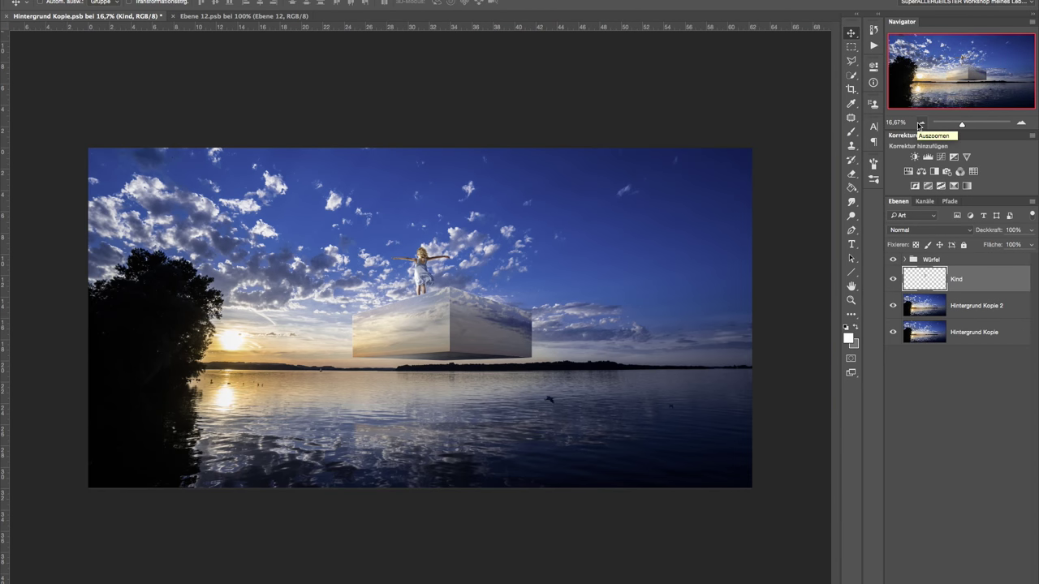
pyautogui.moveTo(422, 274); pyautogui.dragTo(434, 270)
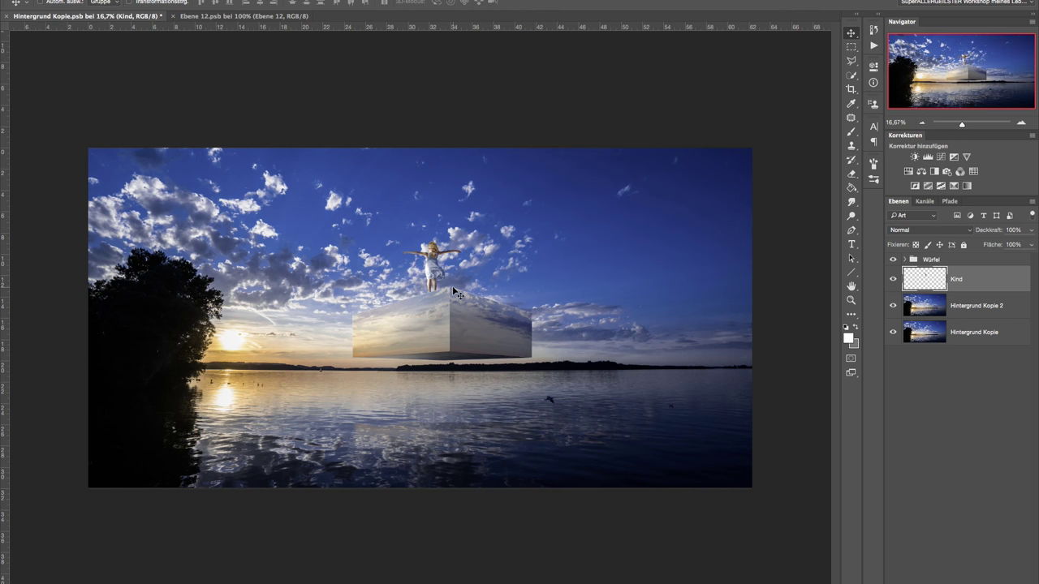
pyautogui.click(1021, 122)
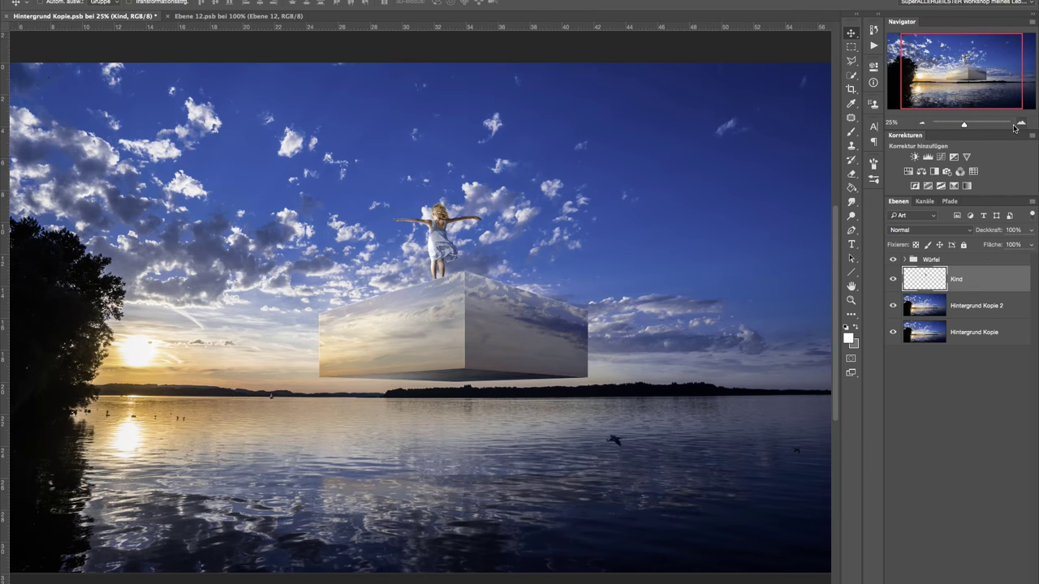
pyautogui.click(987, 260)
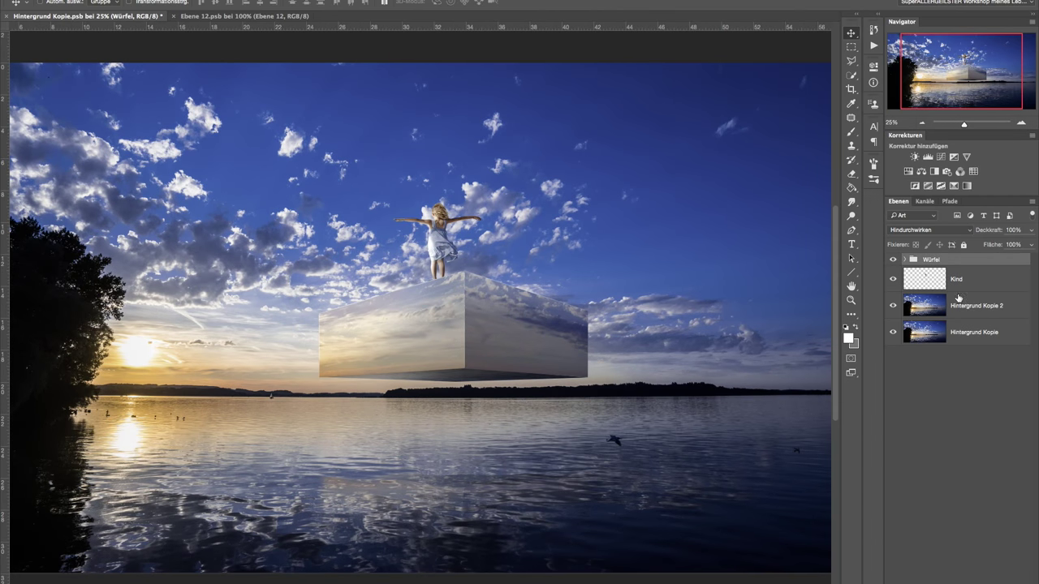
# Step: On a new layer, paint a white 26 px outline around the girl, then hide Würfel and Kind
pyautogui.click(978, 548)
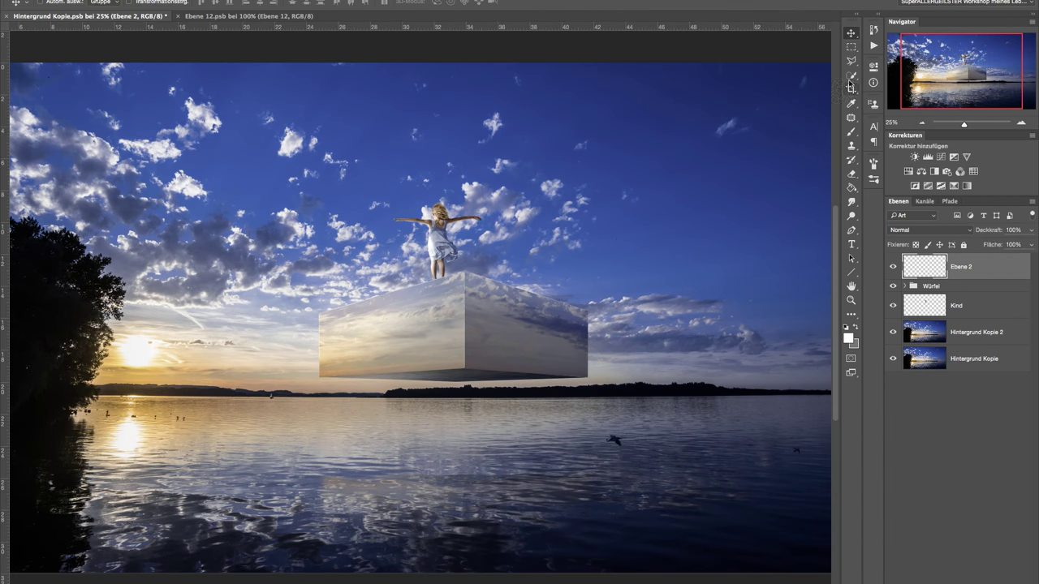
pyautogui.click(850, 132)
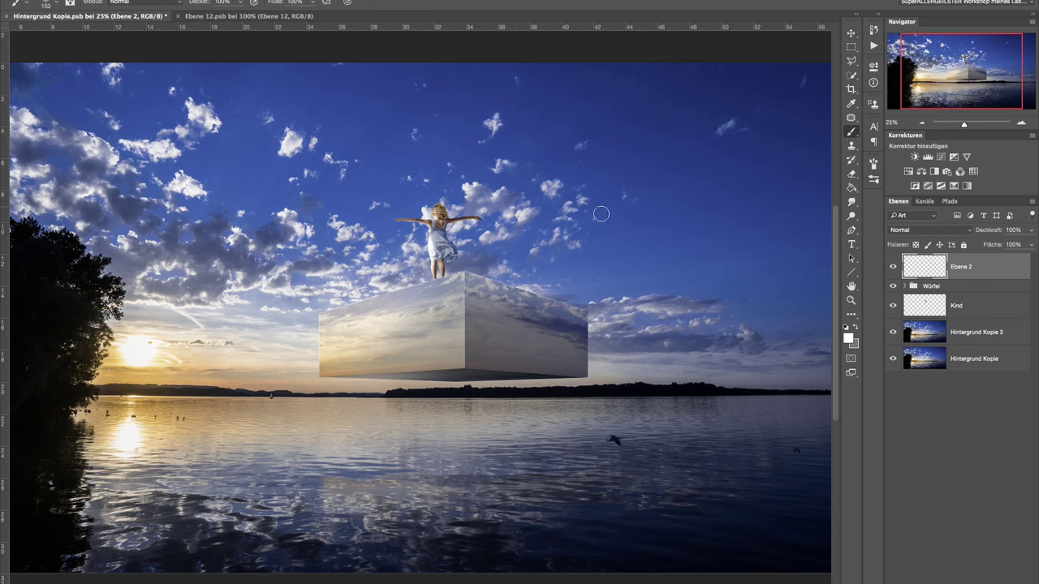
pyautogui.moveTo(563, 211); pyautogui.dragTo(556, 211)
pyautogui.moveTo(462, 288)
pyautogui.mouseDown()
pyautogui.moveTo(418, 210)
pyautogui.moveTo(467, 289)
pyautogui.mouseUp()
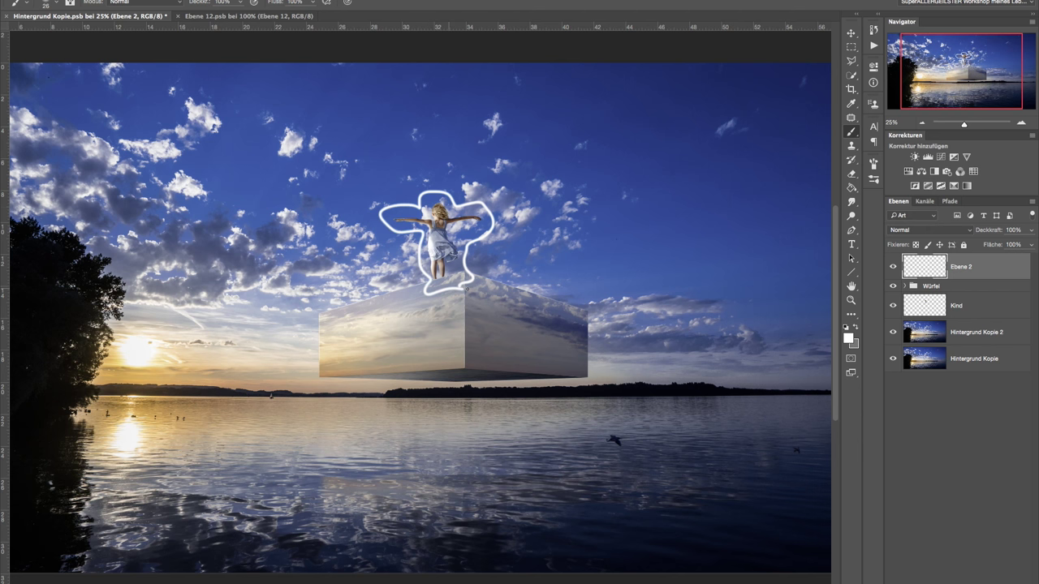
pyautogui.click(893, 287)
pyautogui.click(893, 305)
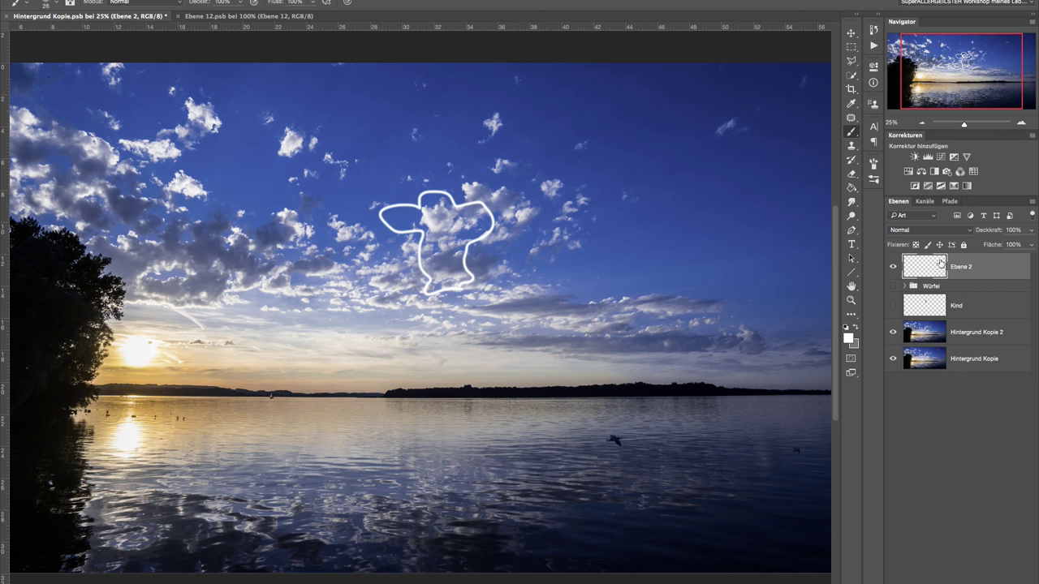
pyautogui.click(981, 335)
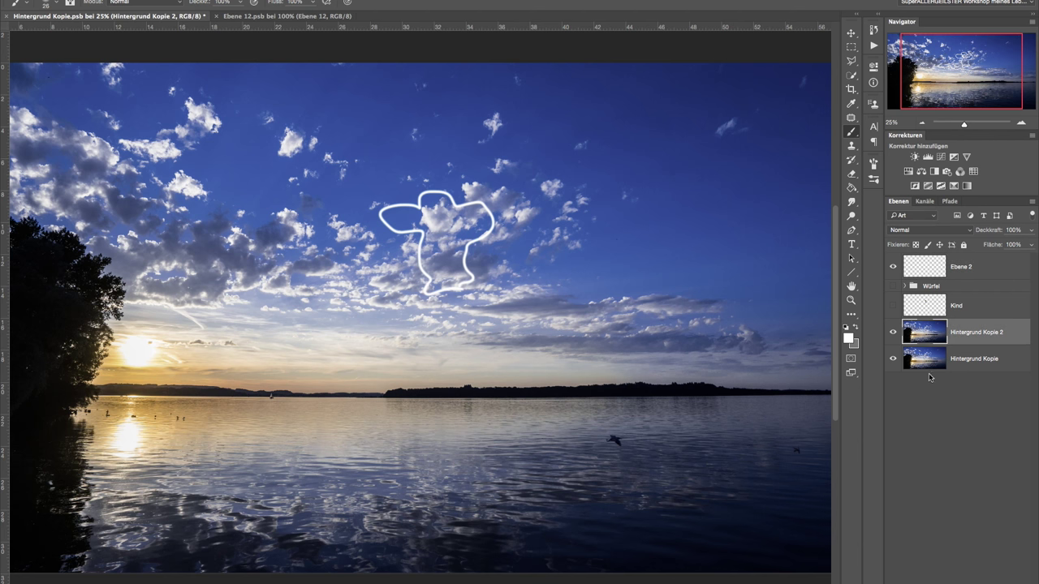
# Step: Lasso the outlined clouds and patch them with clear sky from the right
pyautogui.click(852, 62)
pyautogui.click(887, 63)
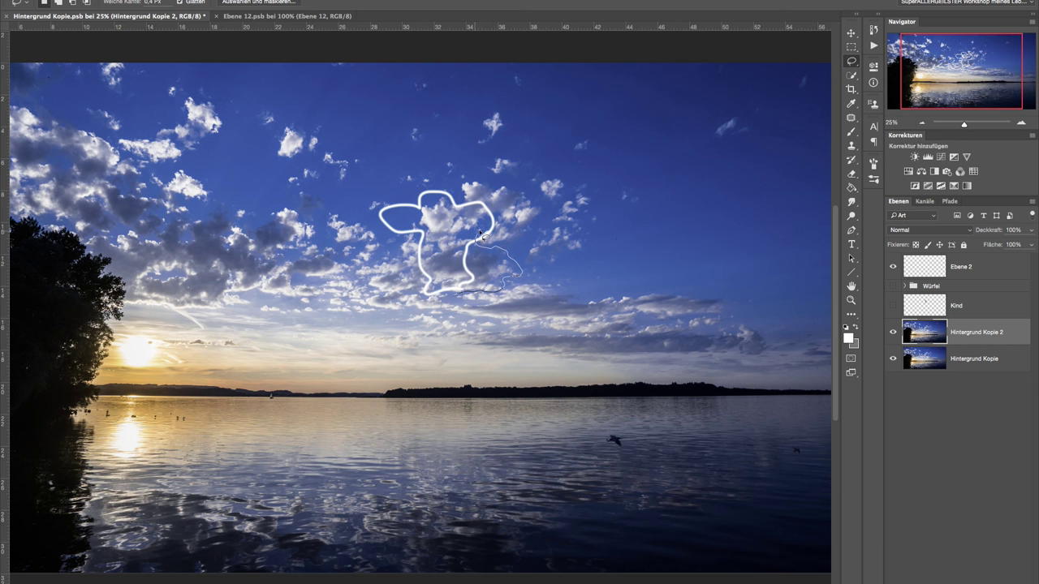
pyautogui.moveTo(460, 198)
pyautogui.mouseDown()
pyautogui.moveTo(420, 186)
pyautogui.moveTo(381, 205)
pyautogui.mouseUp()
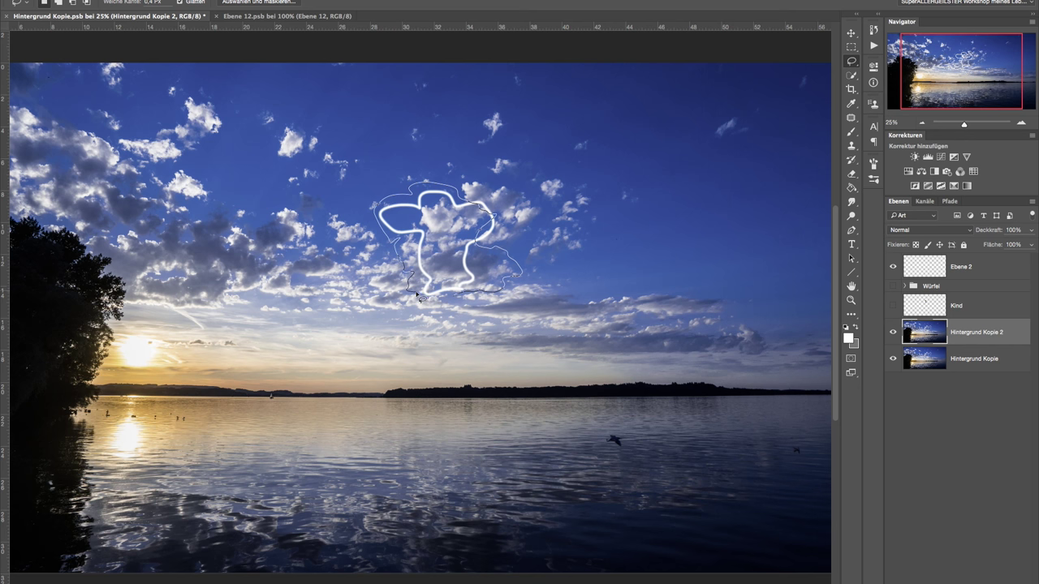
pyautogui.moveTo(450, 311); pyautogui.dragTo(459, 300)
pyautogui.click(852, 118)
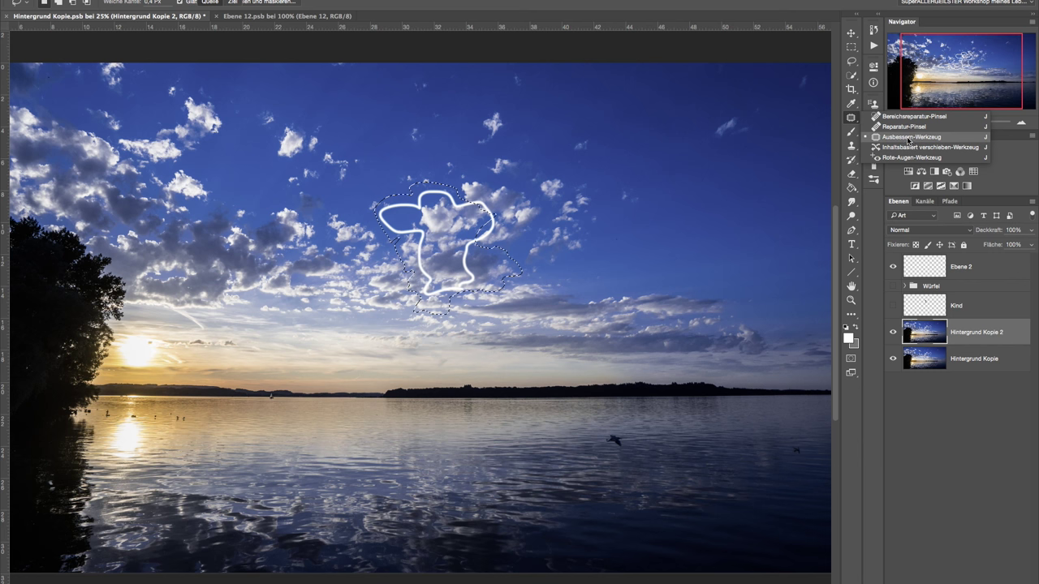
pyautogui.click(908, 137)
pyautogui.moveTo(450, 254); pyautogui.dragTo(689, 225)
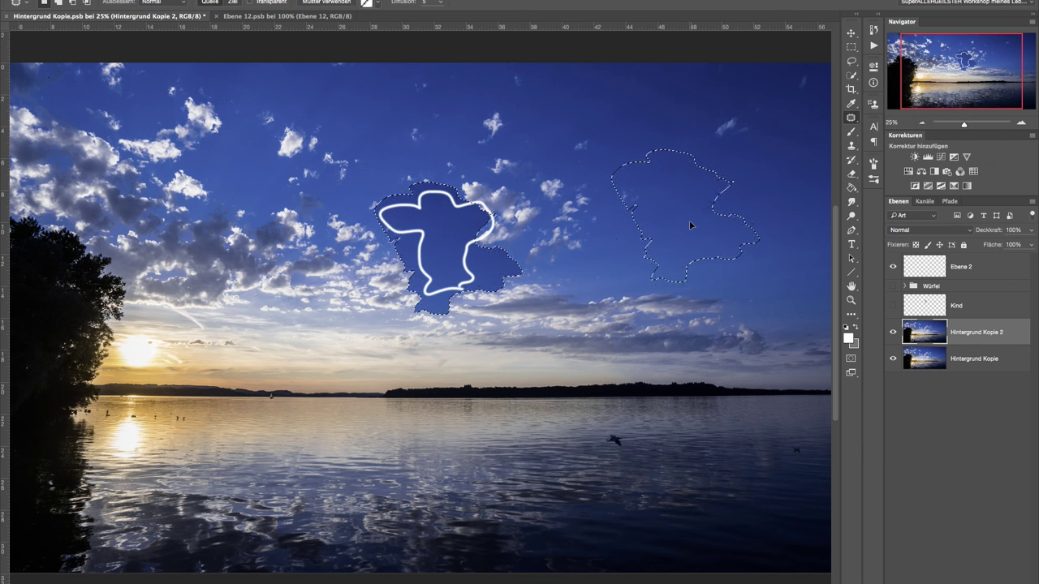
pyautogui.hotkey('ctrl', 'd')
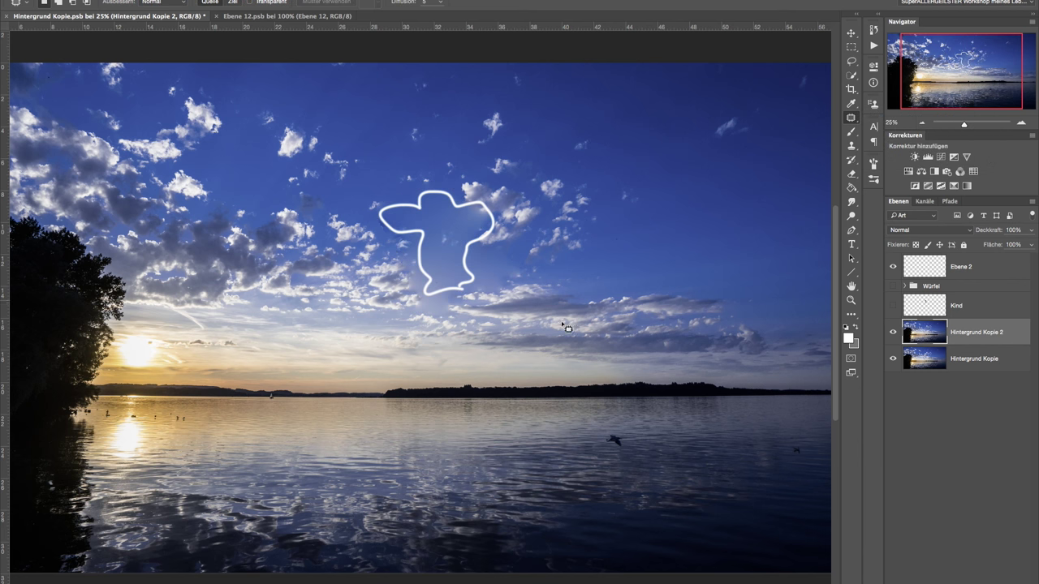
# Step: Show Würfel and Kind again and hide the white outline layer
pyautogui.click(993, 267)
pyautogui.click(893, 286)
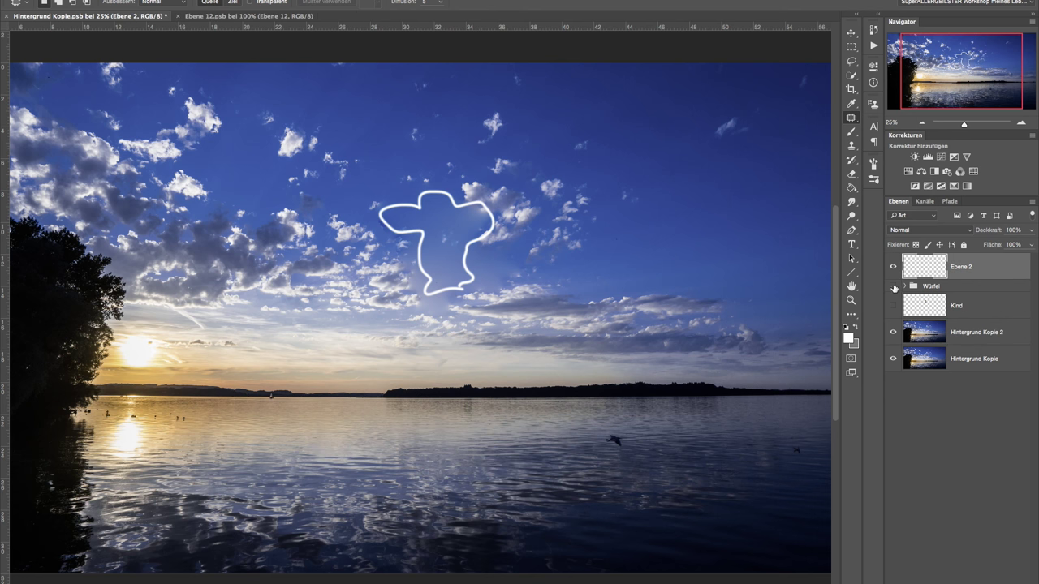
pyautogui.click(892, 305)
pyautogui.click(893, 267)
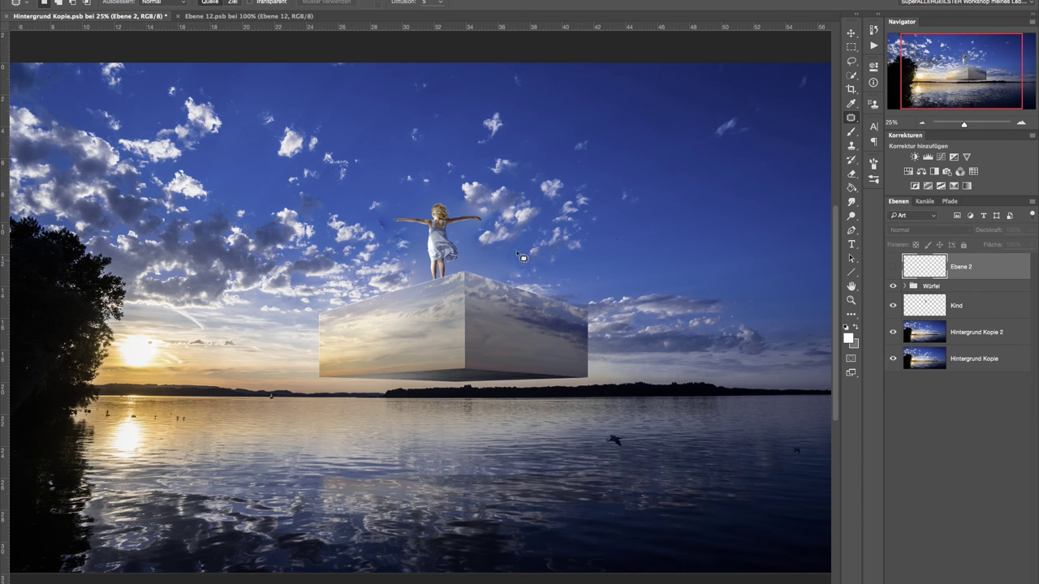
# Step: Clone sky on Hintergrund Kopie 2 with a 277 px Clone Stamp, undoing the stroke over the cube edge
pyautogui.click(1022, 123)
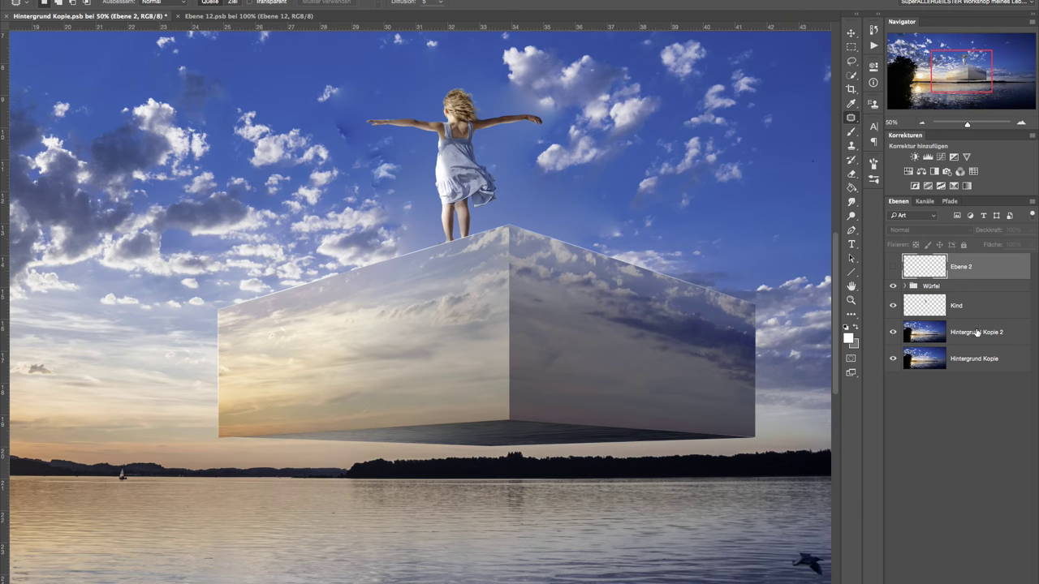
pyautogui.click(973, 326)
pyautogui.click(852, 146)
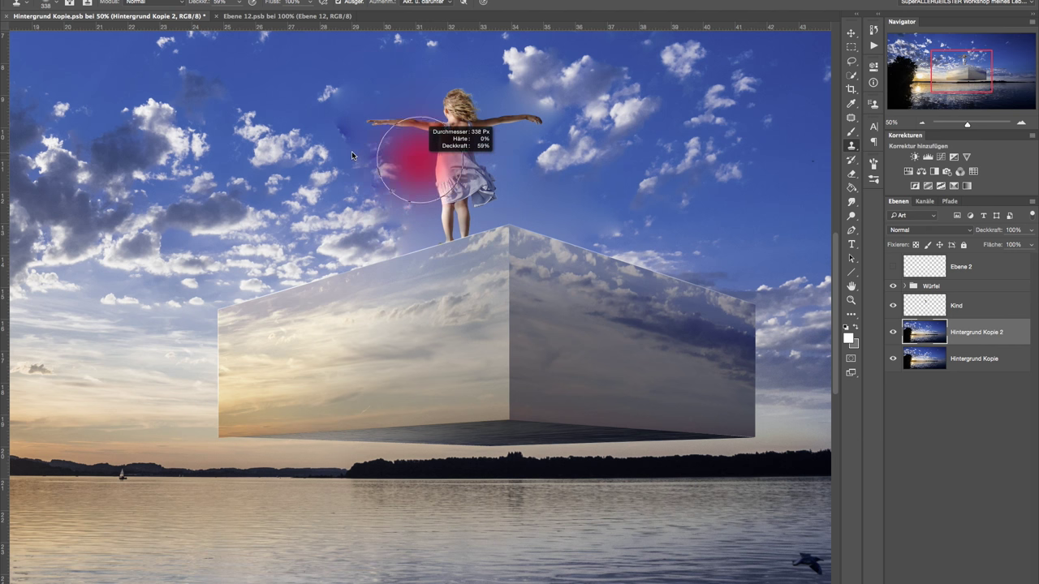
pyautogui.moveTo(351, 151); pyautogui.dragTo(306, 130)
pyautogui.keyDown('alt'); pyautogui.click(297, 132); pyautogui.keyUp('alt')
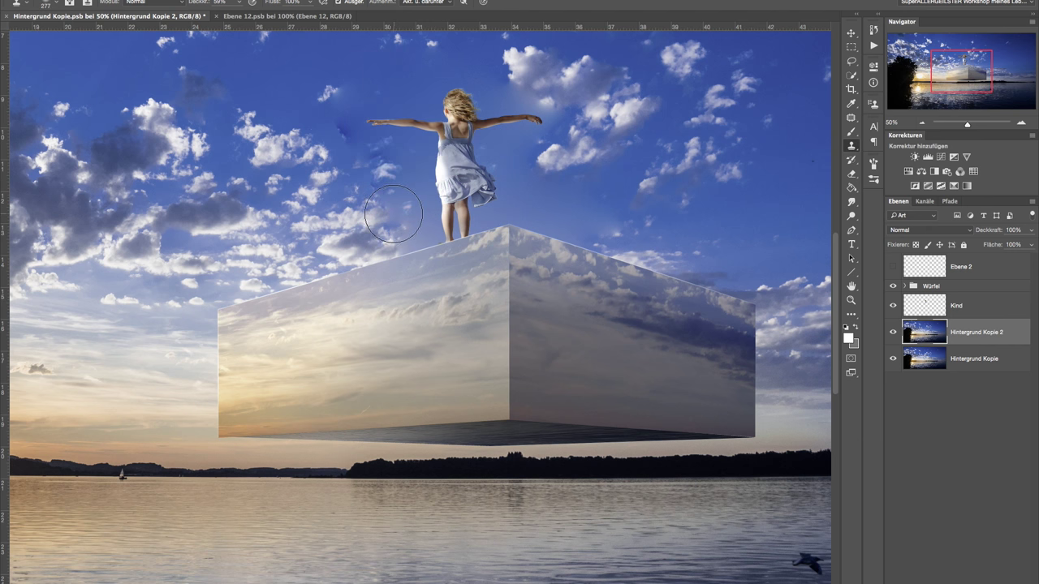
pyautogui.moveTo(398, 206); pyautogui.dragTo(415, 241)
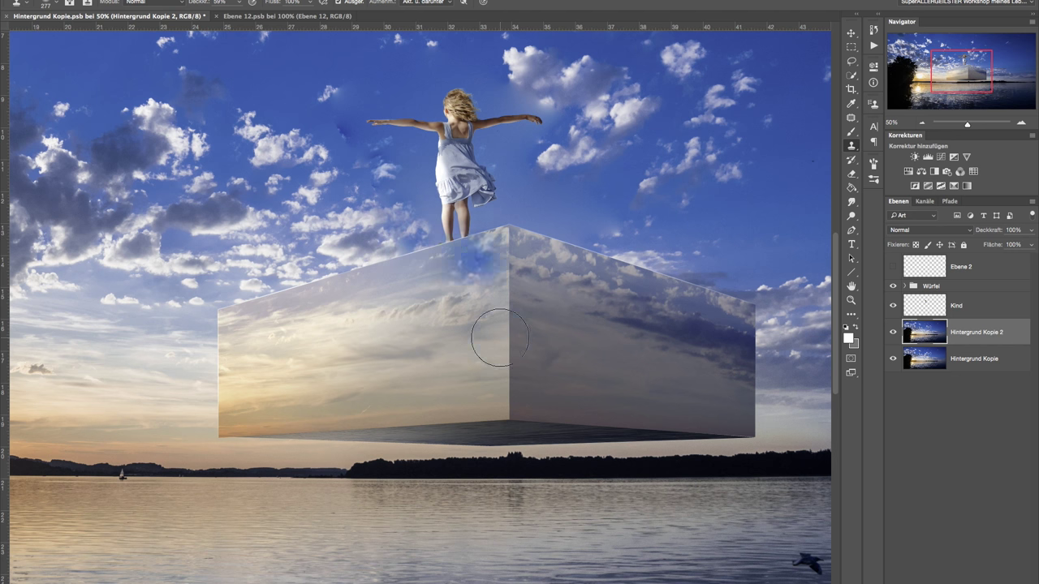
pyautogui.hotkey('ctrl', 'z')
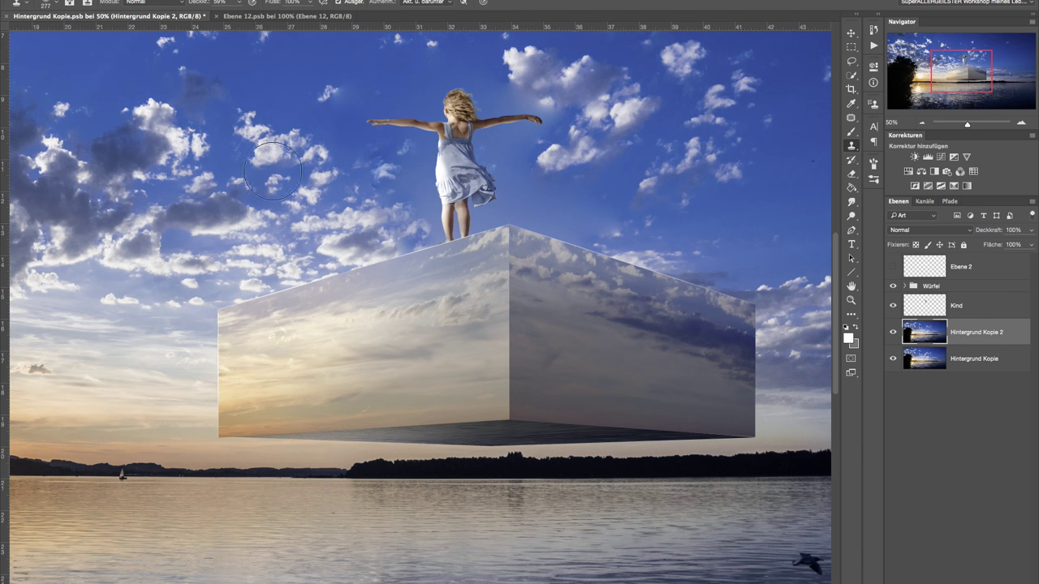
# Step: Clone clouds beside the girl's left and outstretched arms, undoing the stroke by her dress
pyautogui.moveTo(404, 209); pyautogui.dragTo(357, 161)
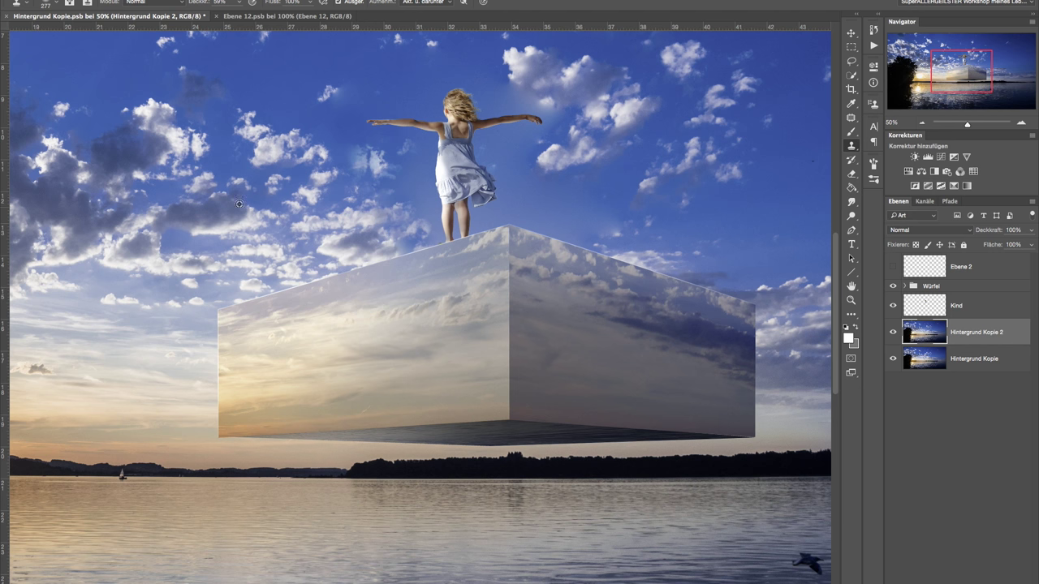
pyautogui.moveTo(351, 170); pyautogui.dragTo(358, 177)
pyautogui.moveTo(524, 93); pyautogui.dragTo(513, 109)
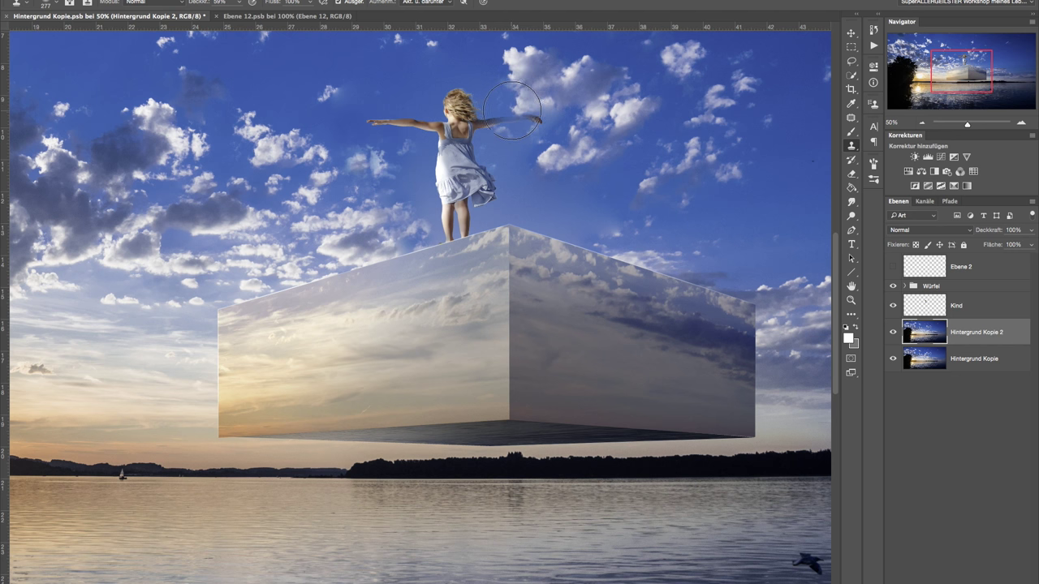
pyautogui.moveTo(513, 110)
pyautogui.mouseDown()
pyautogui.moveTo(544, 126)
pyautogui.moveTo(517, 95)
pyautogui.mouseUp()
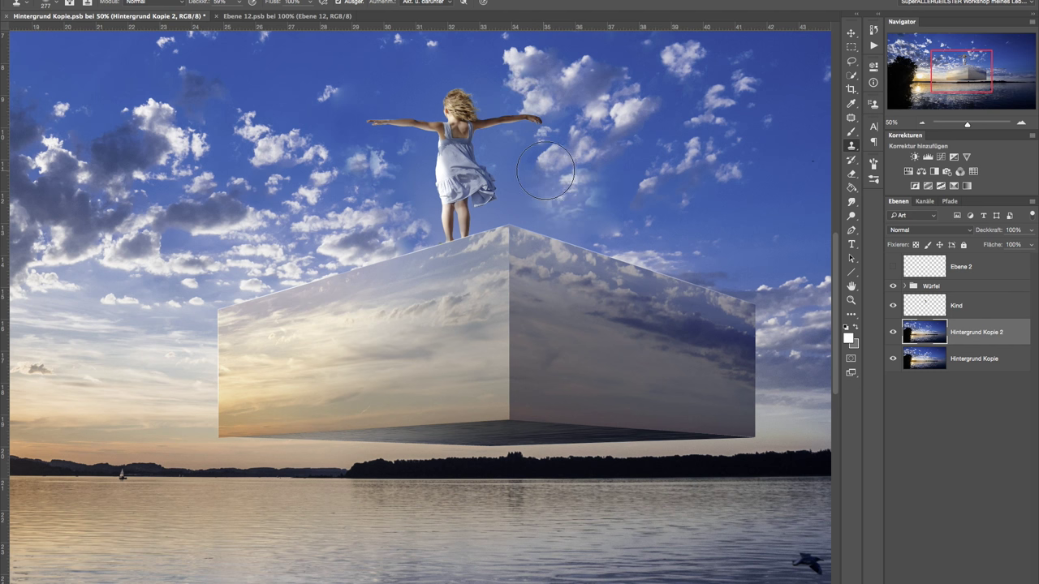
pyautogui.moveTo(546, 170); pyautogui.dragTo(499, 194)
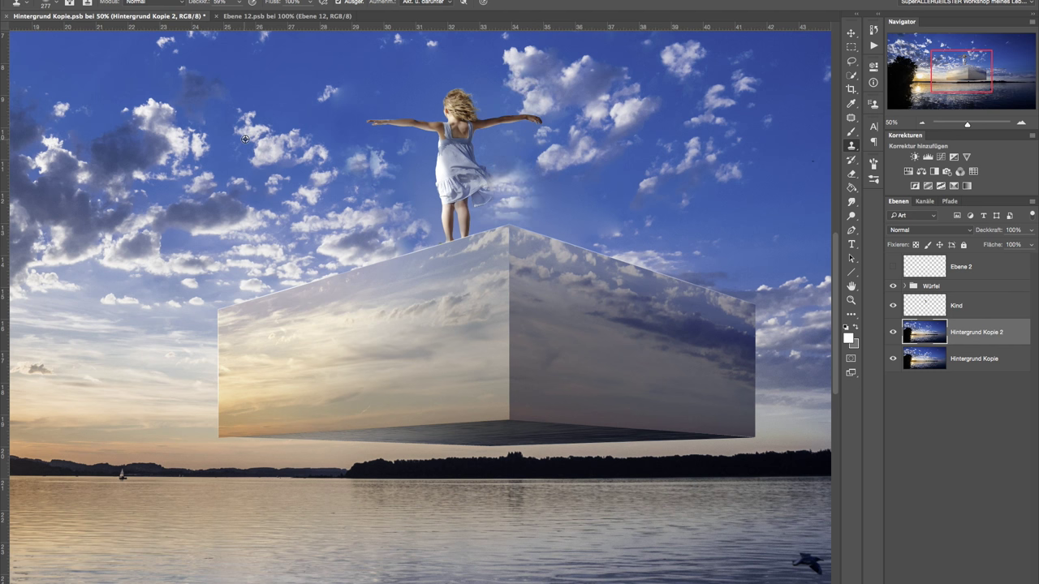
pyautogui.hotkey('ctrl', 'z')
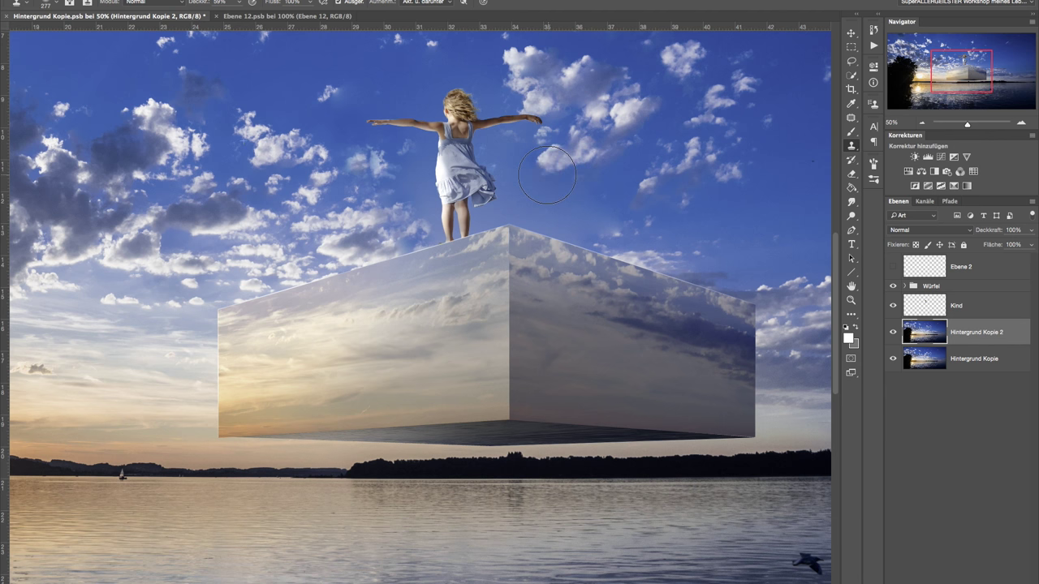
# Step: Compare the sky retouch before and after, then delete the Ebene 2 layer
pyautogui.click(917, 122)
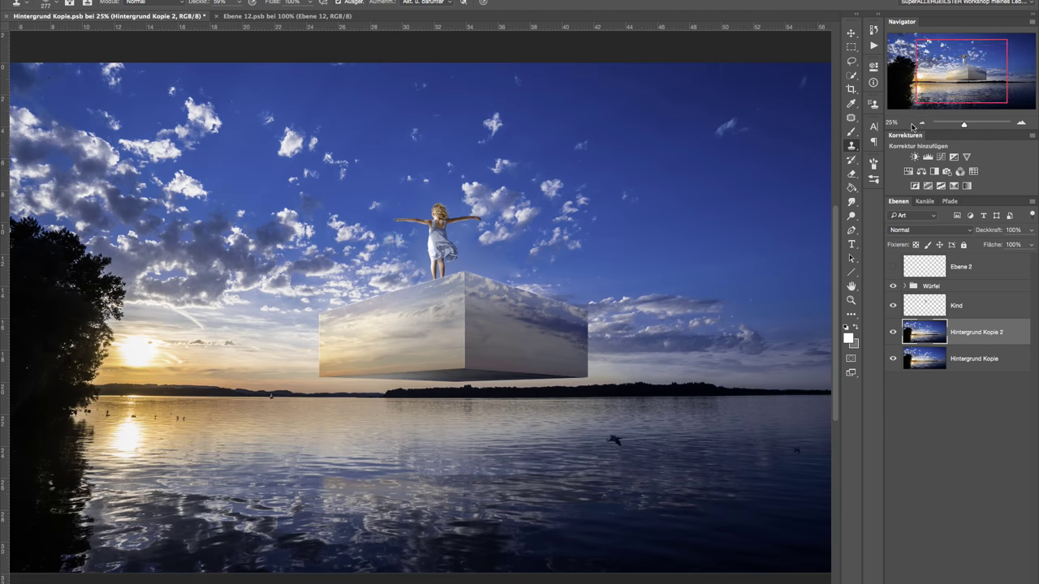
pyautogui.click(894, 333)
pyautogui.click(894, 333)
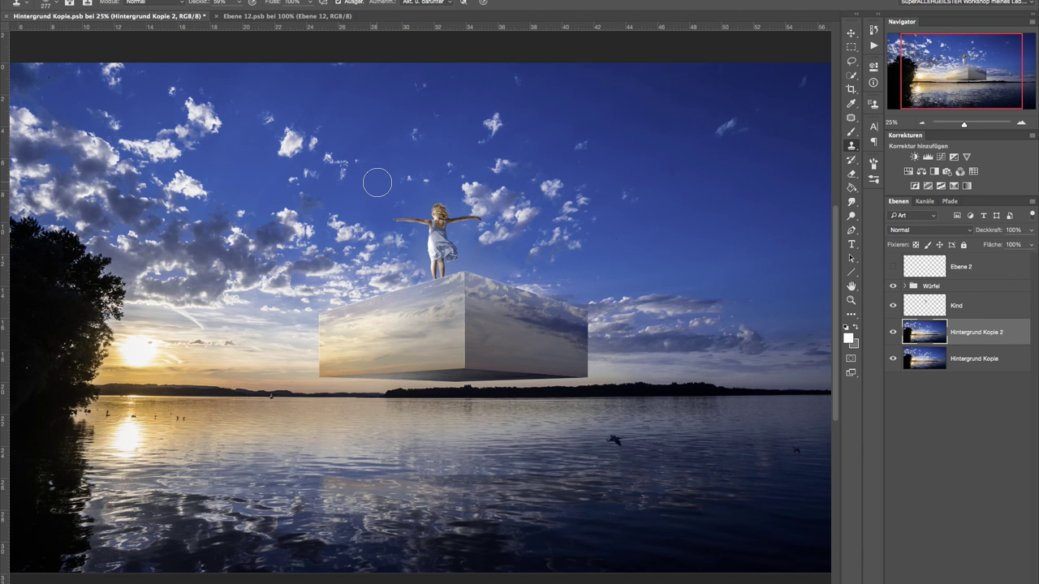
pyautogui.click(921, 122)
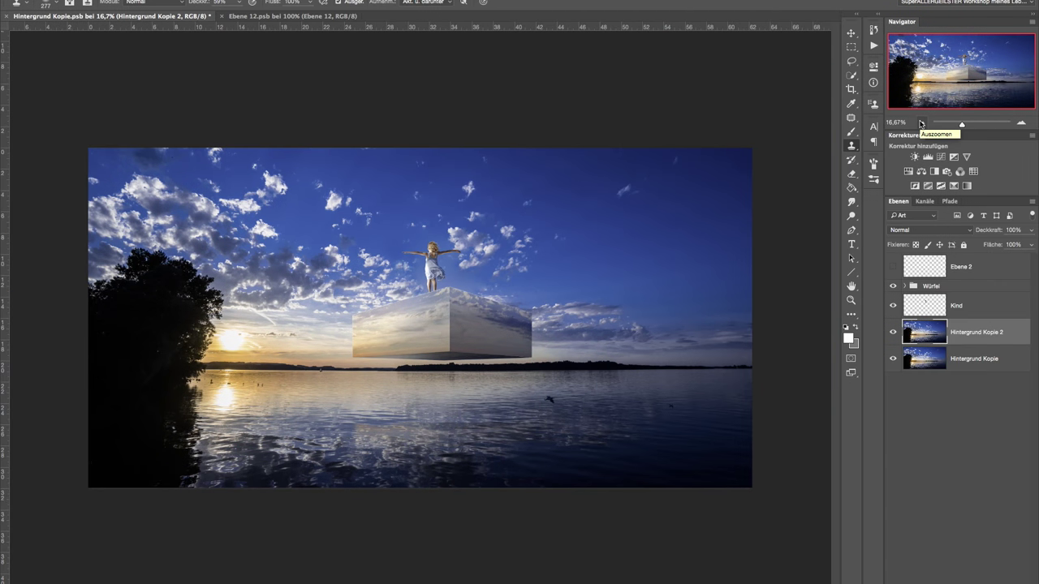
pyautogui.click(994, 271)
pyautogui.click(896, 270)
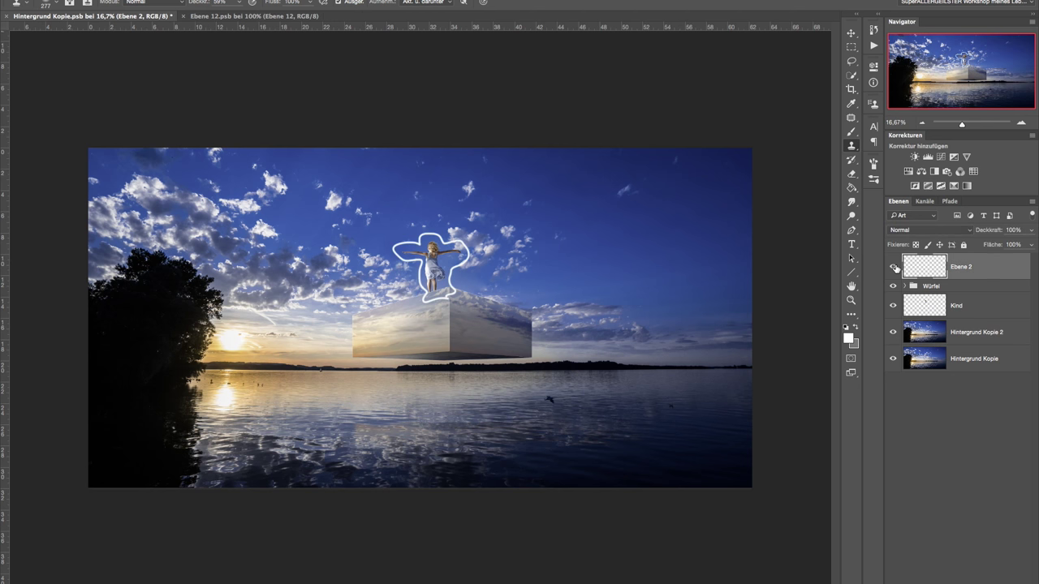
pyautogui.press('Delete')
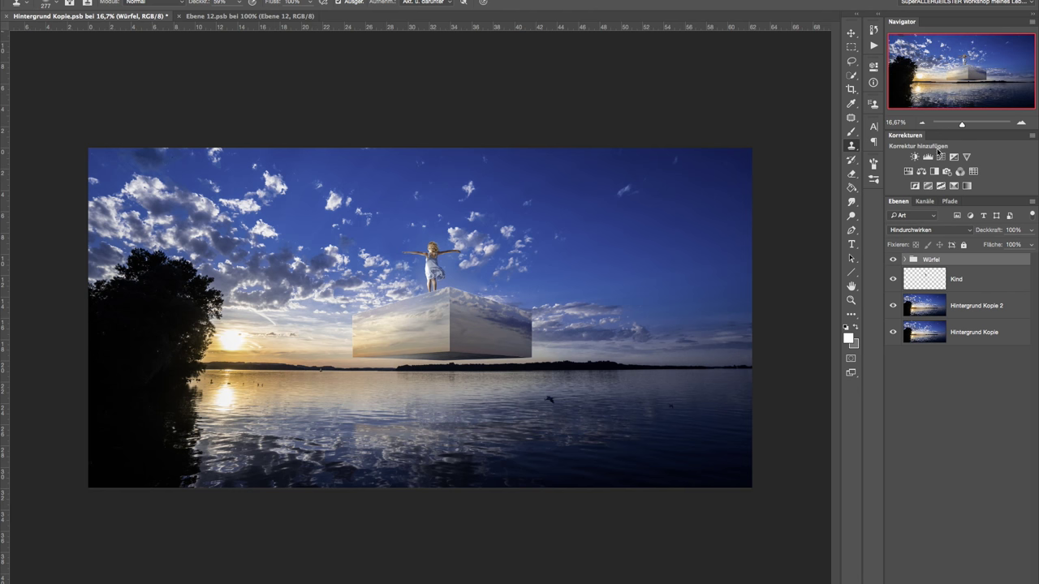
pyautogui.click(927, 157)
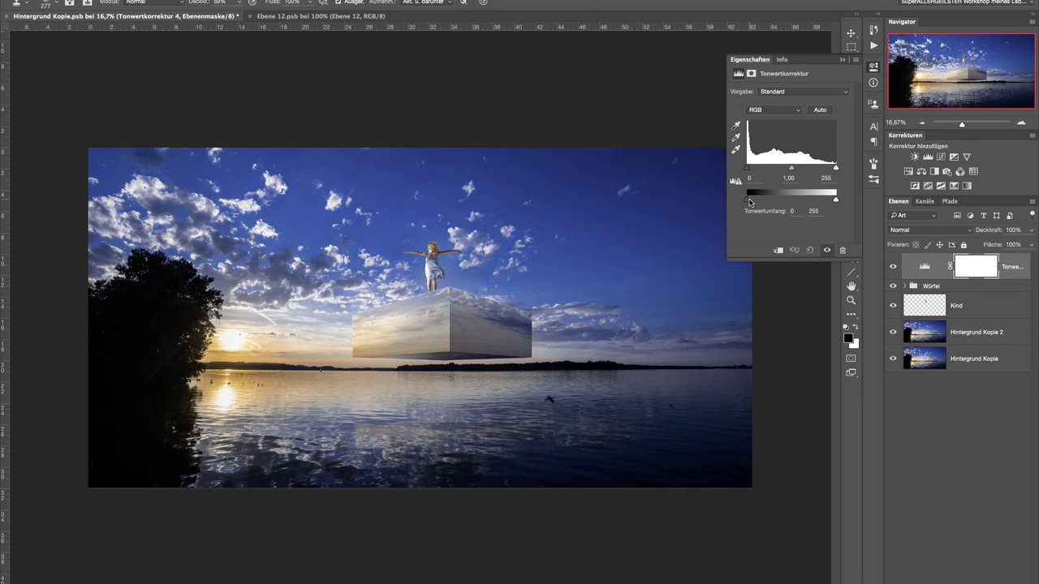
# Step: Set Levels output black to 54 and midtones to 1,26, then invert its mask to black
pyautogui.moveTo(750, 200); pyautogui.dragTo(767, 198)
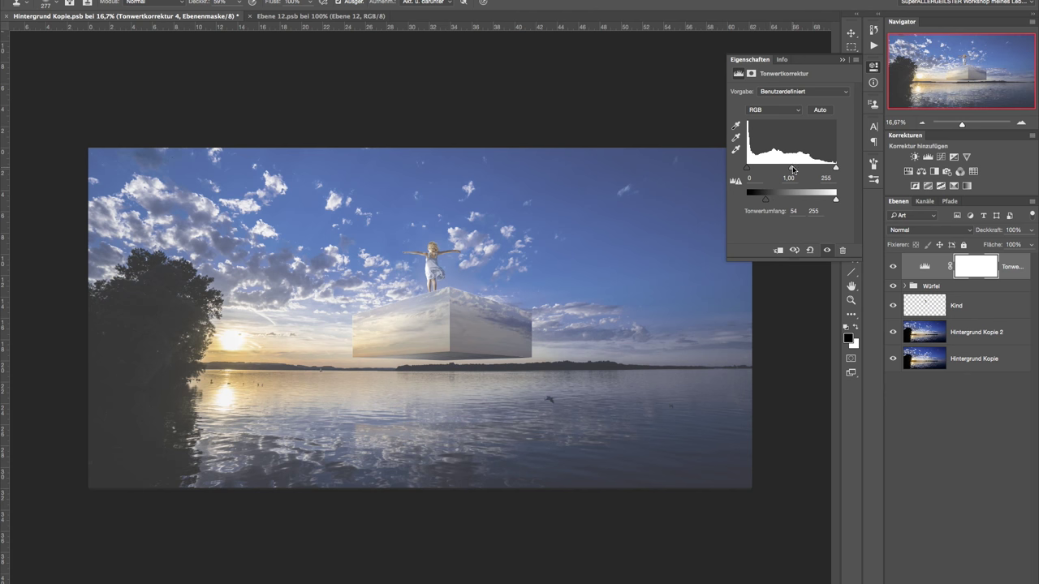
pyautogui.moveTo(793, 169); pyautogui.dragTo(785, 169)
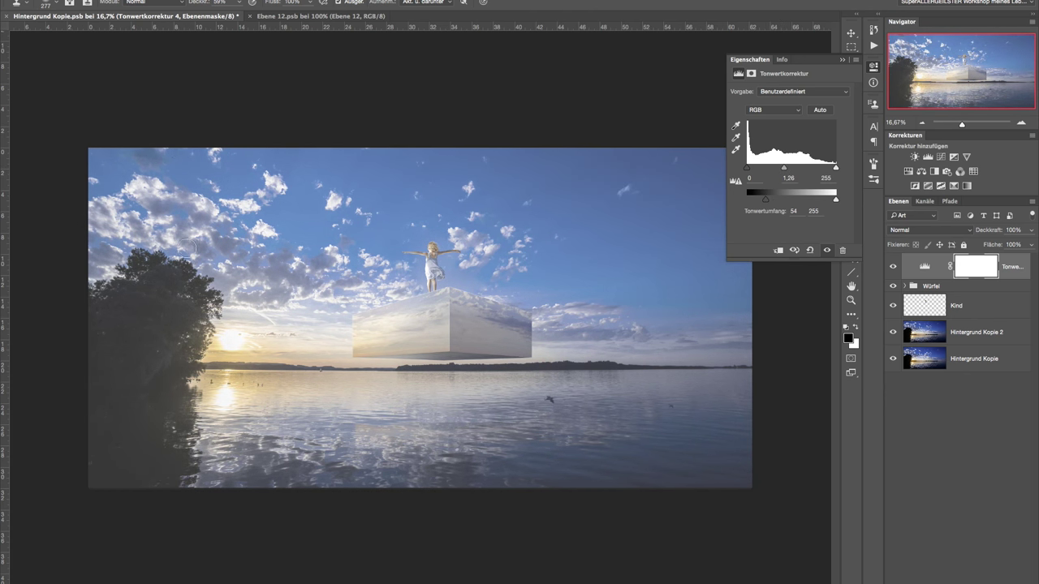
pyautogui.click(843, 59)
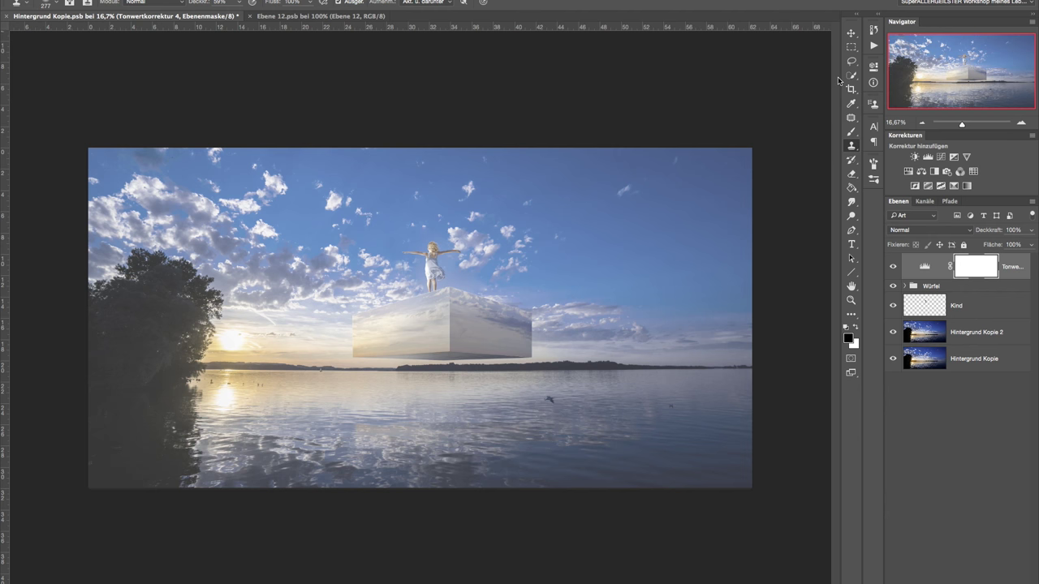
pyautogui.hotkey('ctrl', 'i')
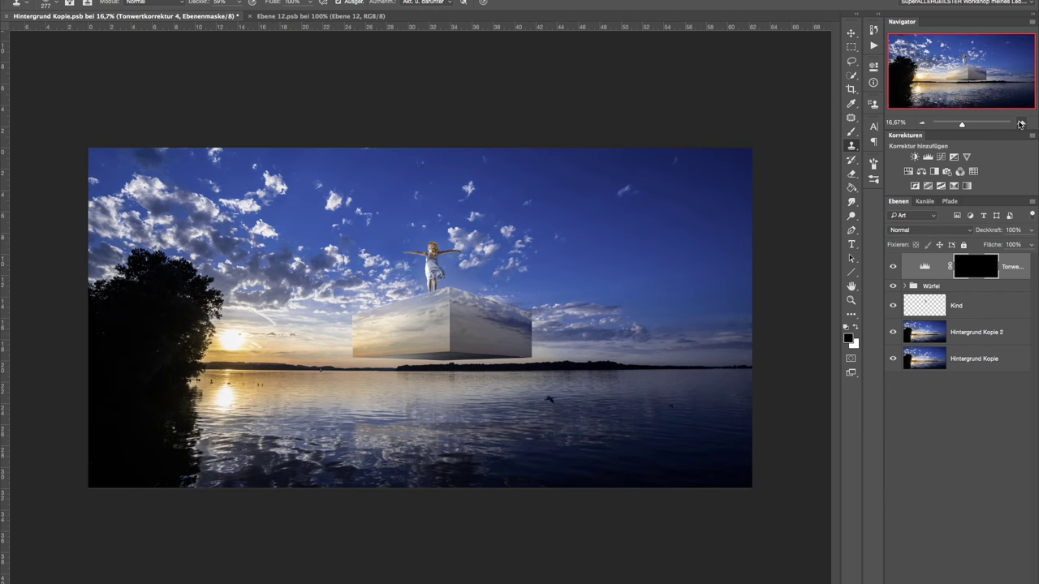
# Step: Zoom to 25%, switch to the Polygon Lasso, and outline the top ray from the sun
pyautogui.hotkey('ctrl', '+')
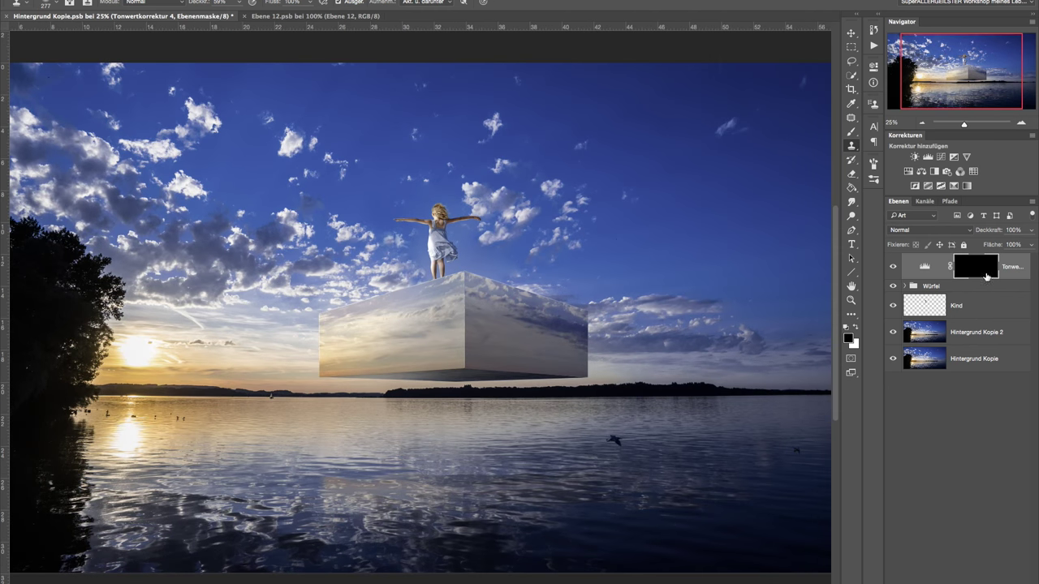
pyautogui.moveTo(851, 61); pyautogui.dragTo(898, 75)
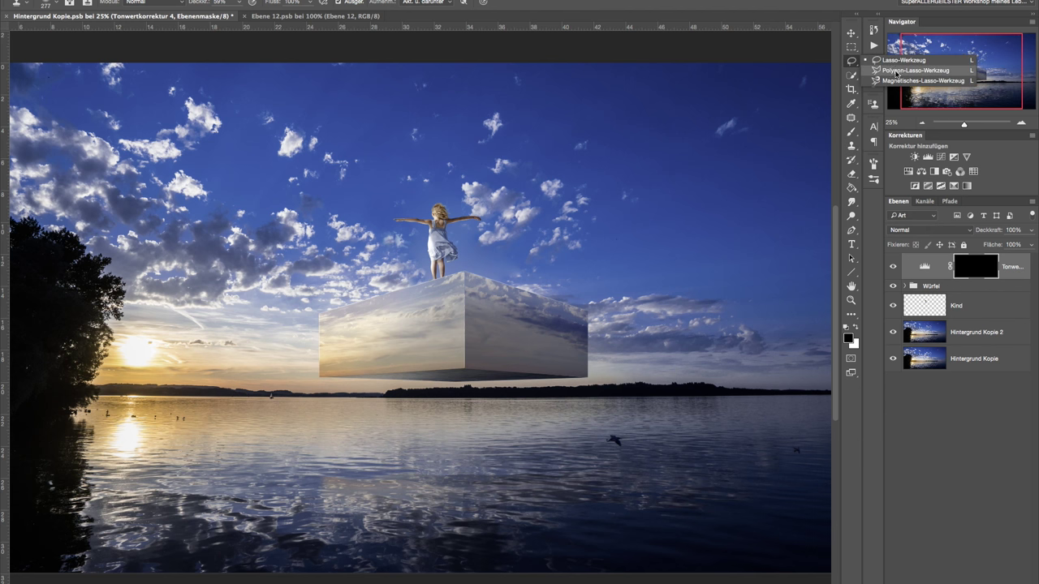
pyautogui.click(898, 72)
pyautogui.click(131, 338)
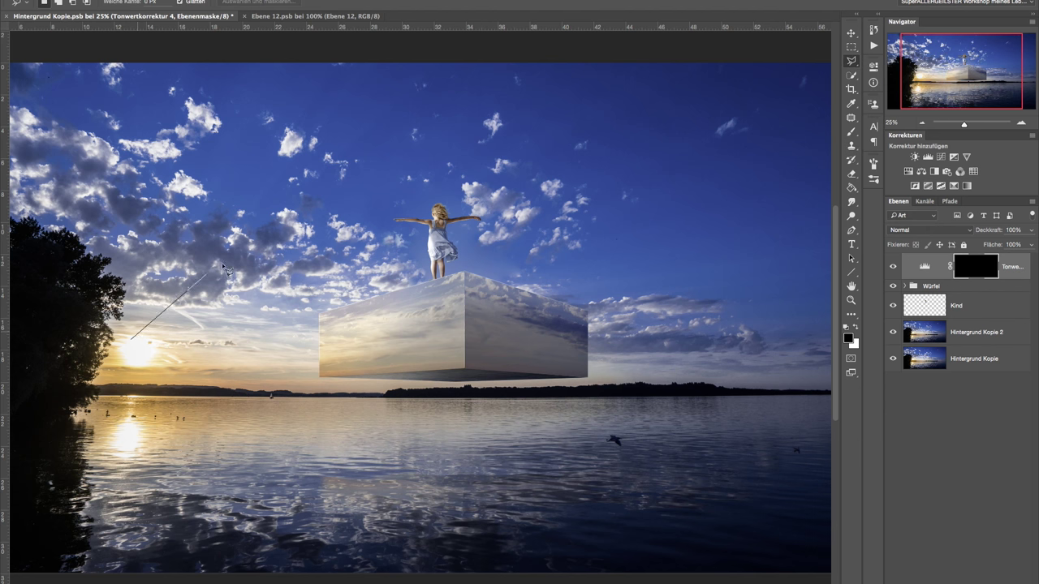
pyautogui.click(508, 82)
pyautogui.click(580, 160)
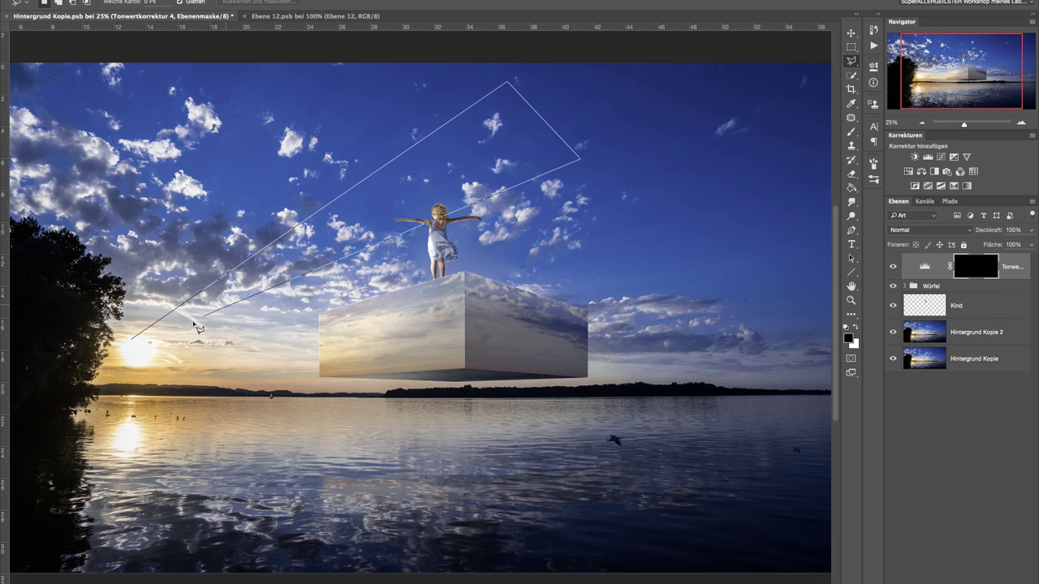
pyautogui.click(150, 341)
# Step: Add wedge rays across the cube, over the water and the lake, closing at the sun
pyautogui.click(734, 195)
pyautogui.click(740, 290)
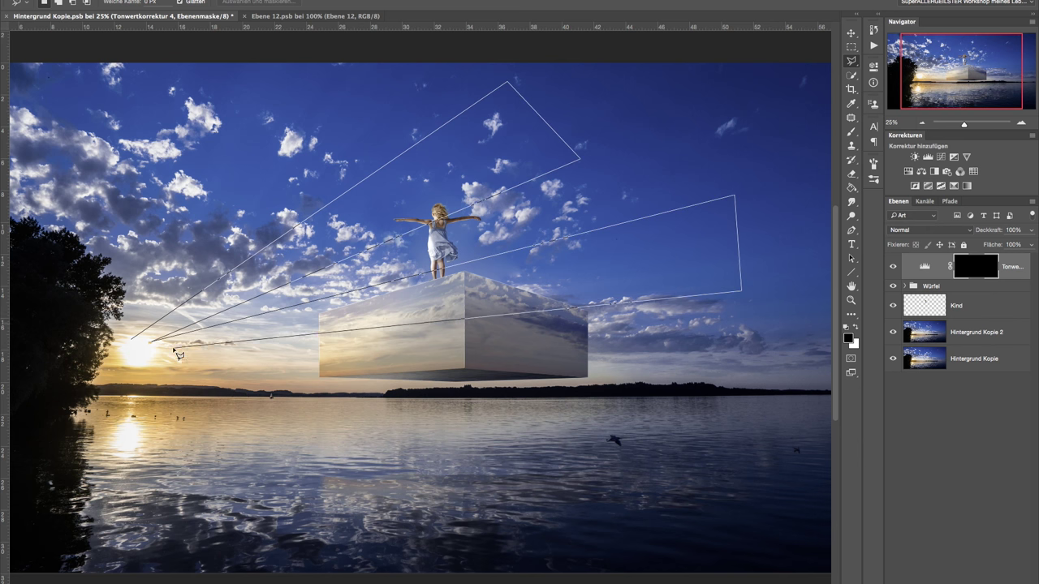
pyautogui.click(151, 348)
pyautogui.click(740, 335)
pyautogui.click(710, 457)
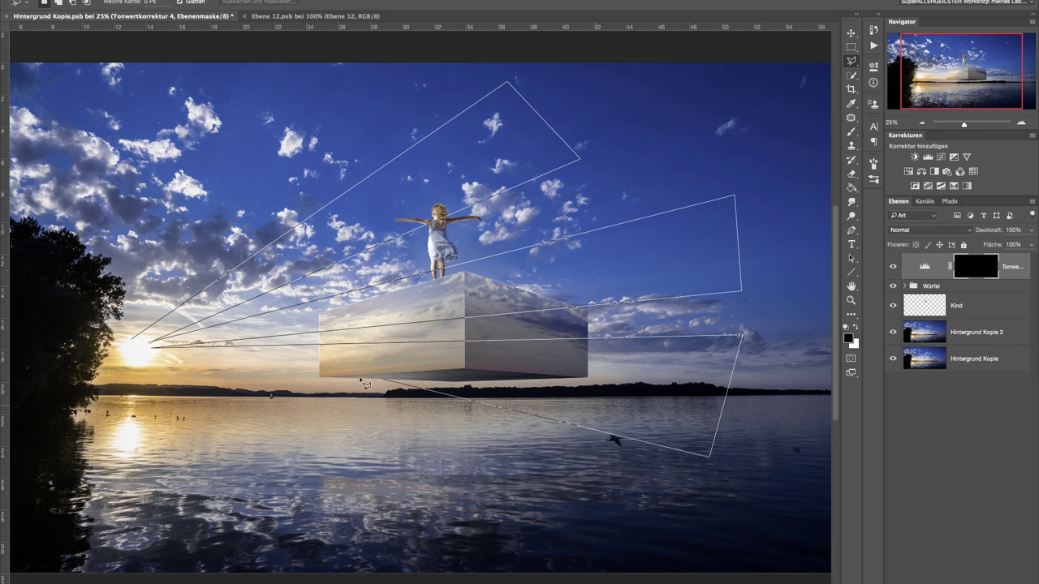
pyautogui.click(154, 352)
pyautogui.click(556, 470)
pyautogui.click(296, 476)
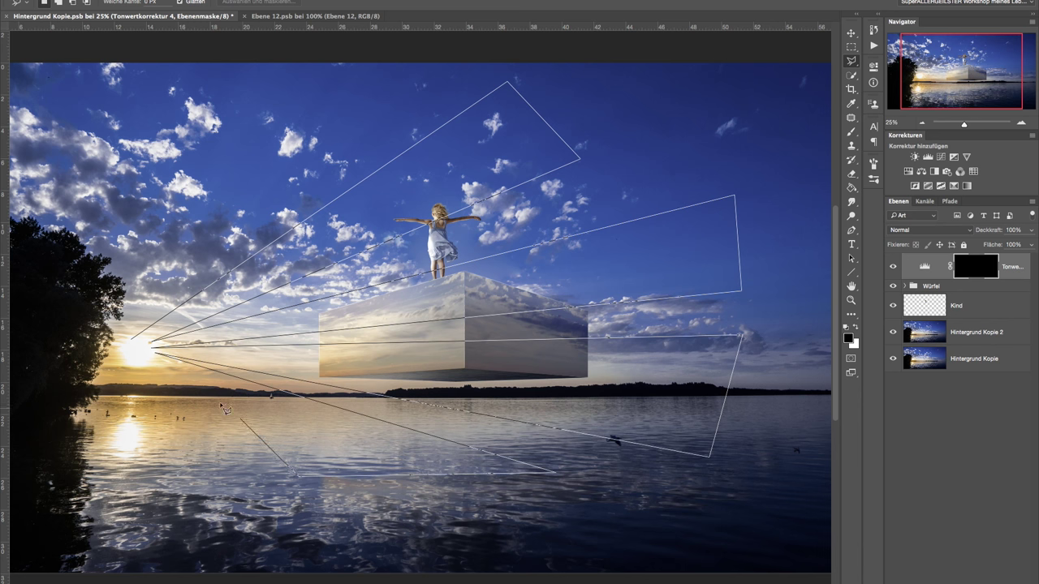
pyautogui.click(135, 346)
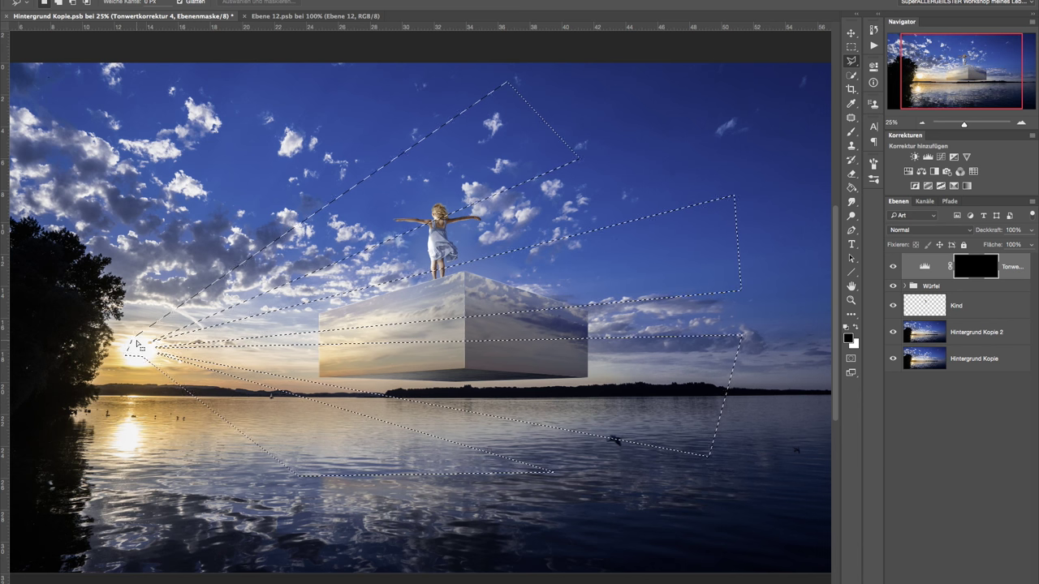
# Step: Paint white into the selected ray wedges on the Levels mask, then deselect
pyautogui.press('b')
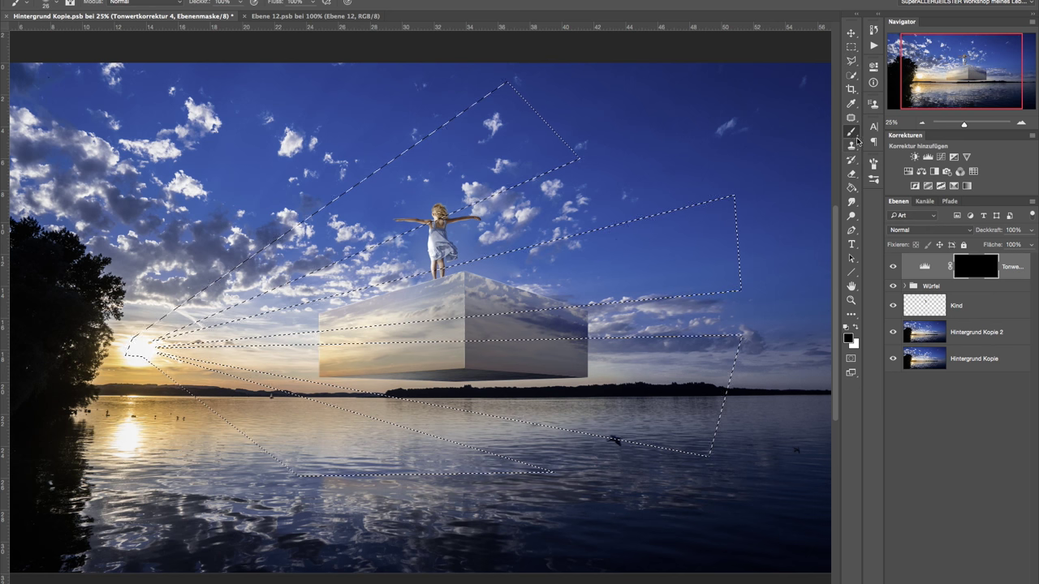
pyautogui.press('x')
pyautogui.moveTo(391, 287)
pyautogui.mouseDown()
pyautogui.moveTo(226, 327)
pyautogui.moveTo(491, 303)
pyautogui.moveTo(580, 335)
pyautogui.moveTo(455, 381)
pyautogui.moveTo(255, 429)
pyautogui.moveTo(255, 401)
pyautogui.mouseUp()
pyautogui.hotkey('ctrl', 'd')
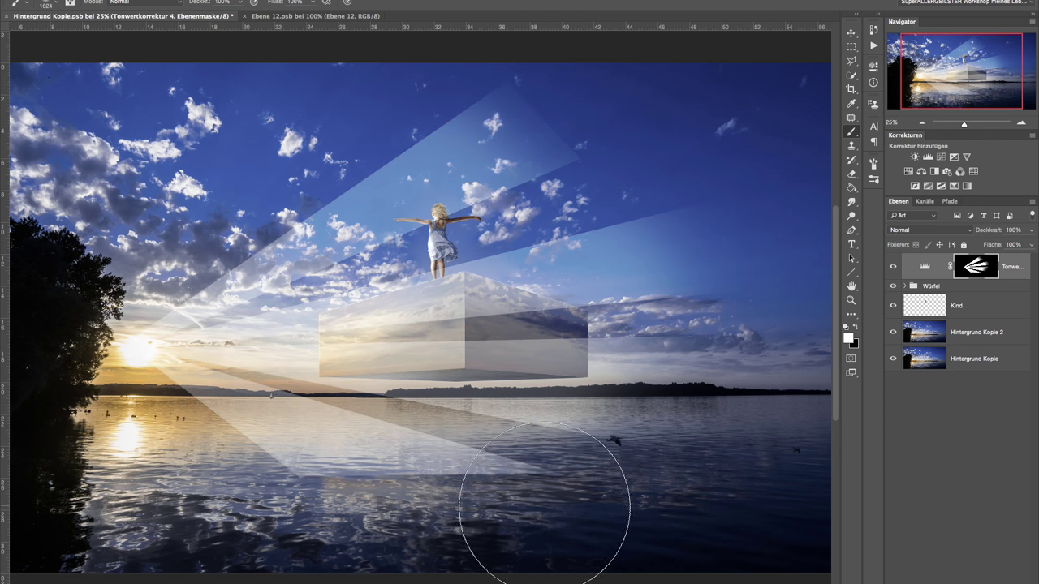
# Step: Fade the ray ends over the water and the upper tip with black, viewing the whole image
pyautogui.press('x')
pyautogui.moveTo(553, 472); pyautogui.dragTo(318, 495)
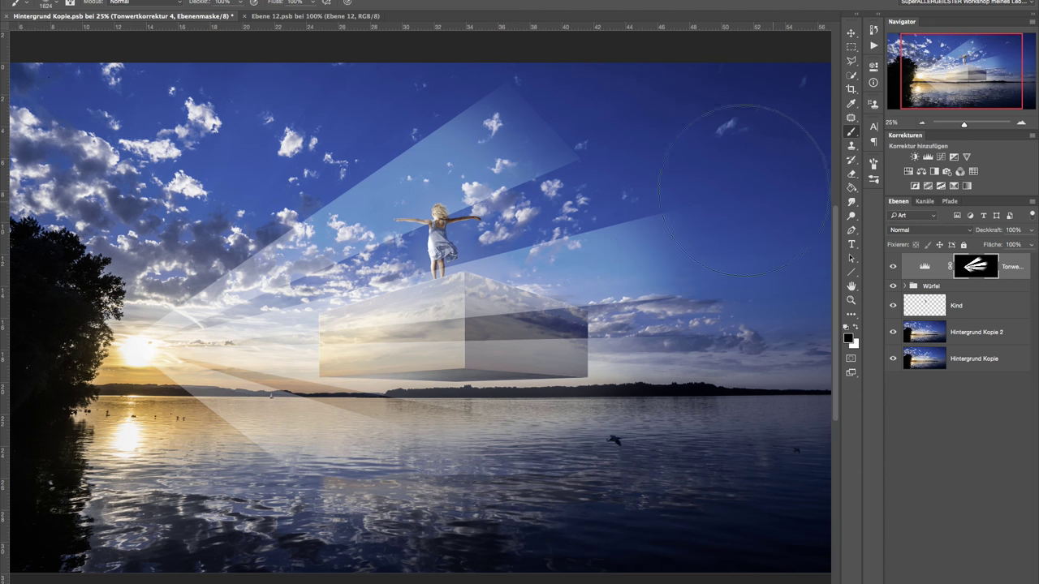
pyautogui.moveTo(521, 97); pyautogui.dragTo(520, 66)
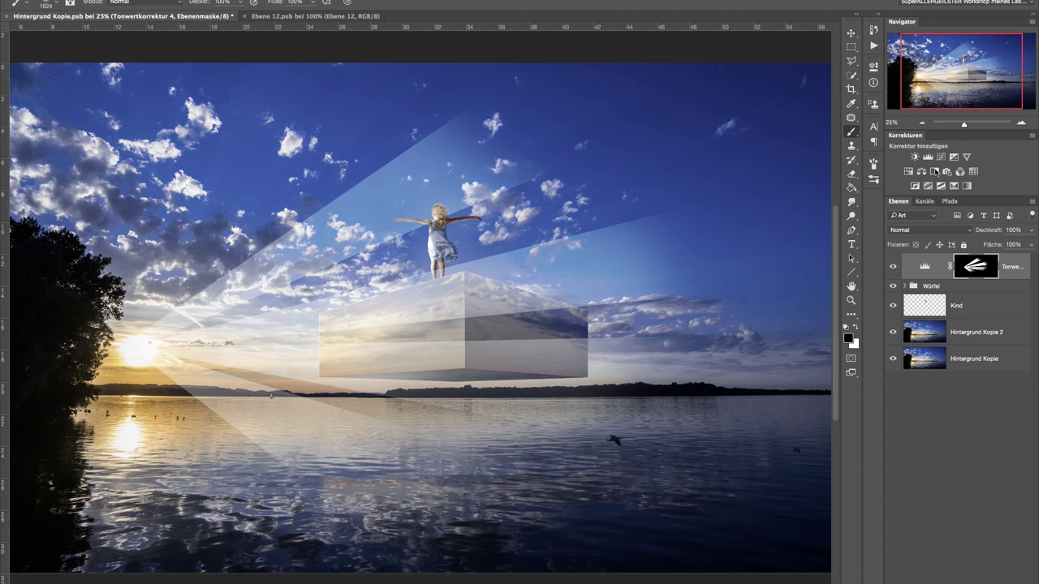
pyautogui.hotkey('ctrl', '-')
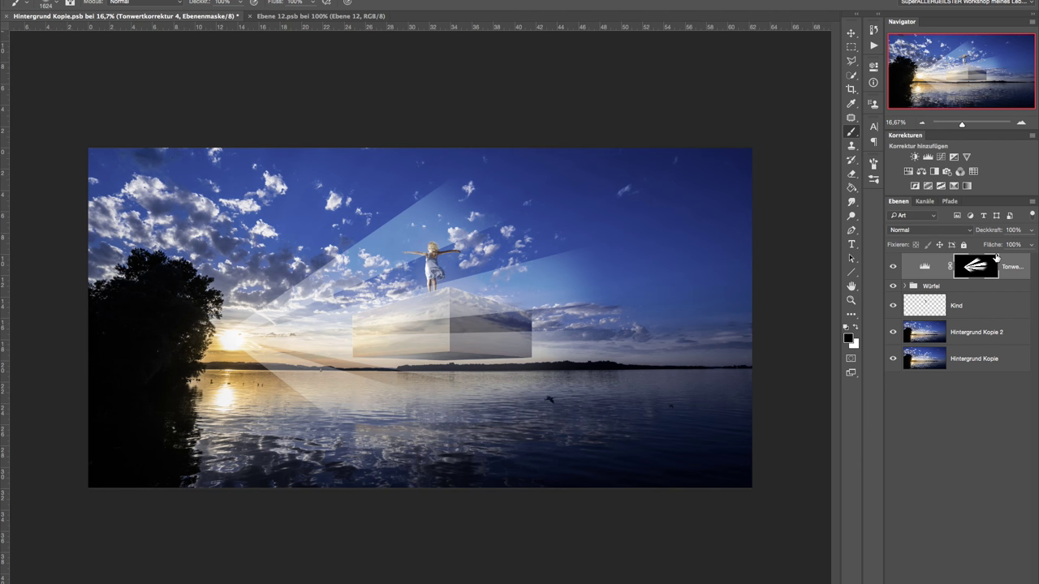
pyautogui.click(327, 3)
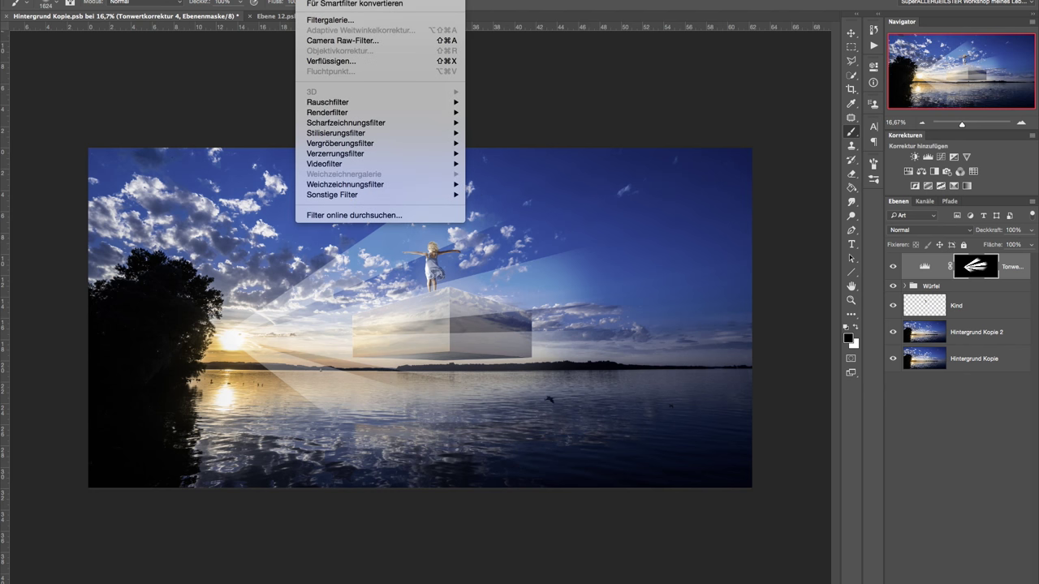
pyautogui.moveTo(345, 184)
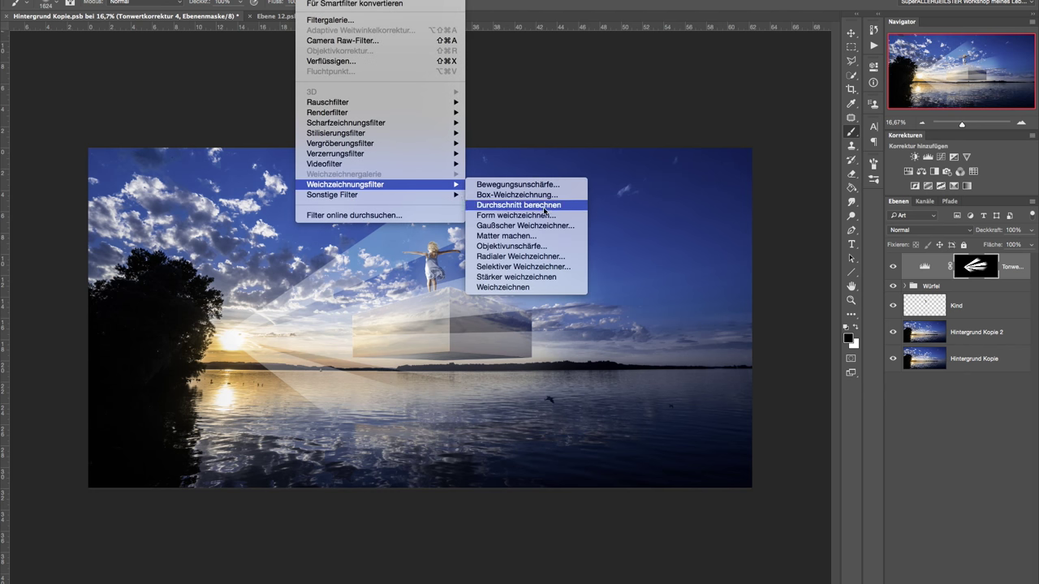
# Step: Apply a Gaussian blur of about 56 px radius to the ray mask
pyautogui.click(542, 227)
pyautogui.moveTo(623, 198); pyautogui.dragTo(725, 190)
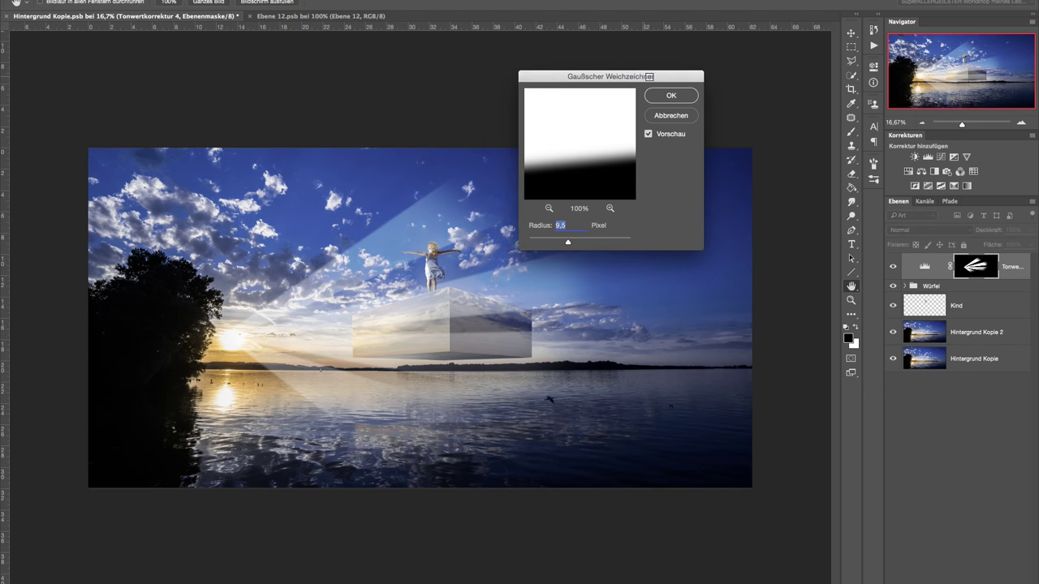
pyautogui.moveTo(663, 234); pyautogui.dragTo(672, 237)
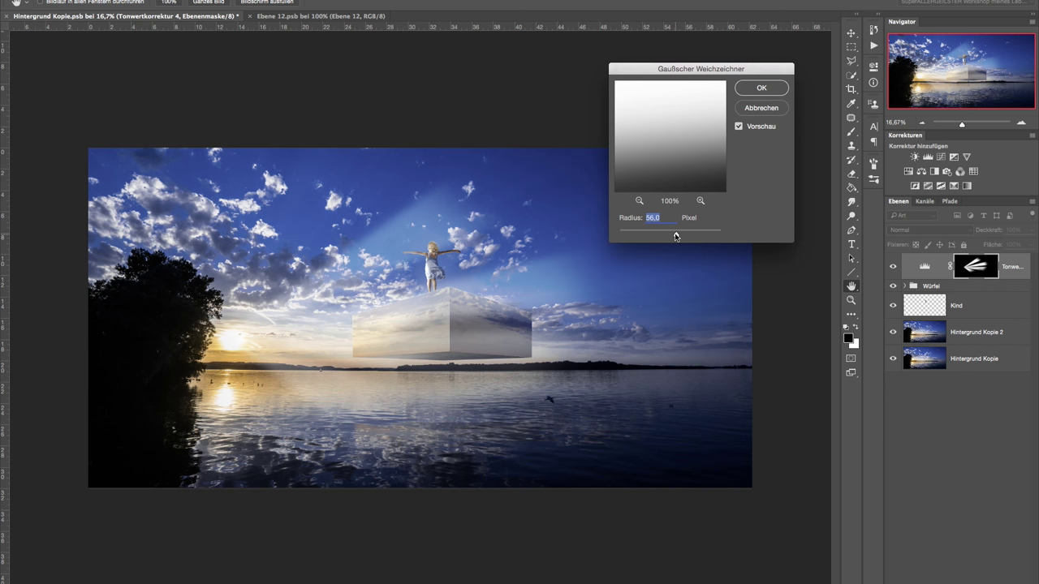
pyautogui.click(751, 90)
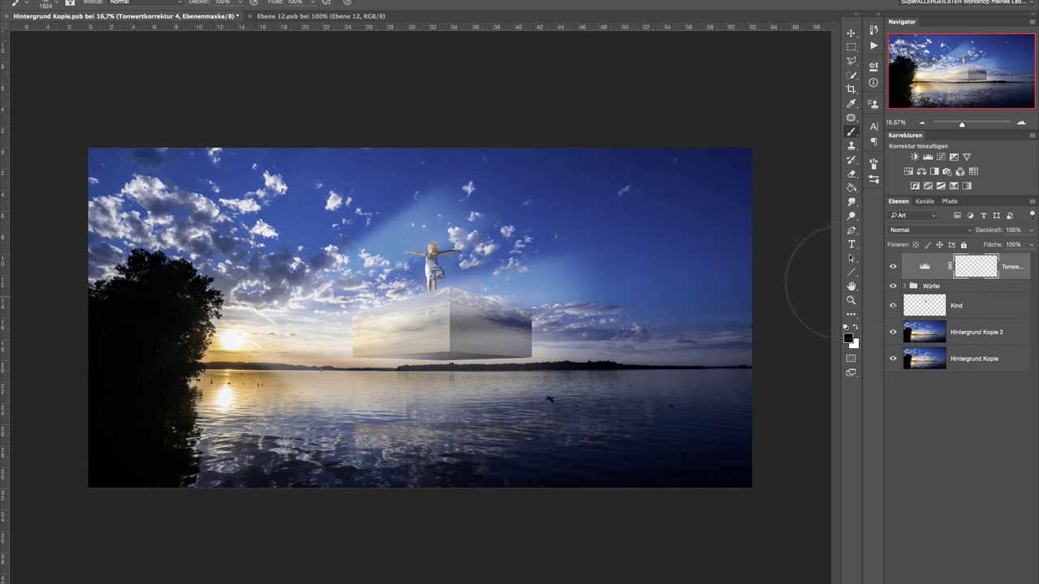
# Step: Lower the light rays' opacity to 34%, comparing them toggled off and on
pyautogui.moveTo(990, 233); pyautogui.dragTo(984, 234)
pyautogui.write('51')
pyautogui.click(984, 234)
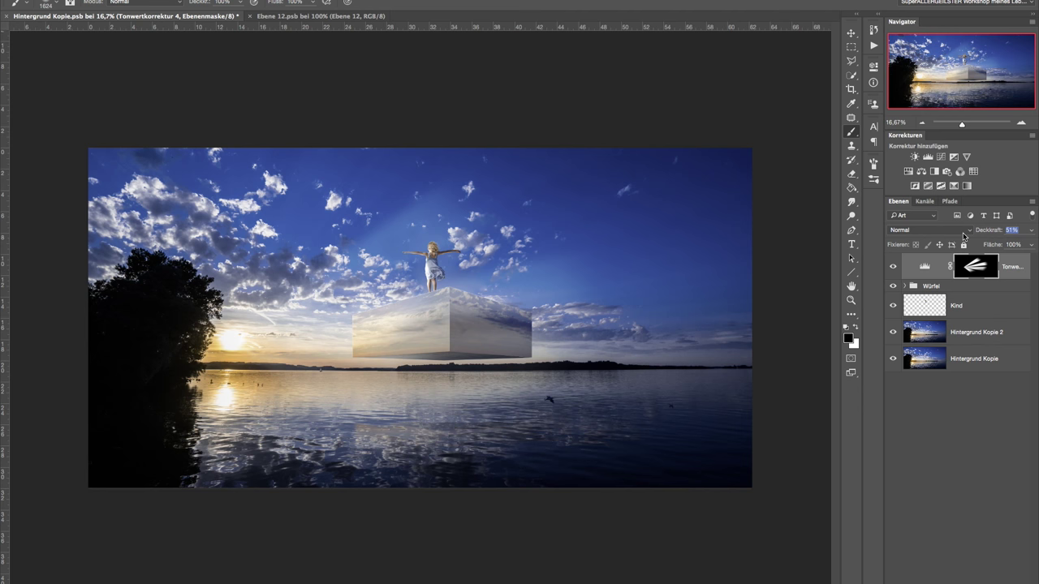
pyautogui.click(895, 265)
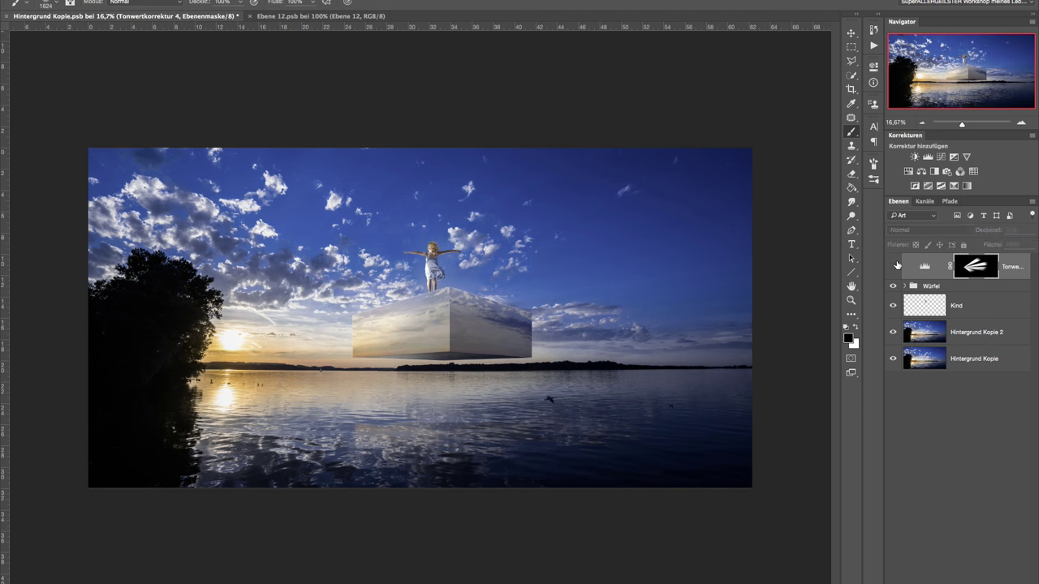
pyautogui.click(1021, 123)
pyautogui.moveTo(996, 234); pyautogui.dragTo(986, 234)
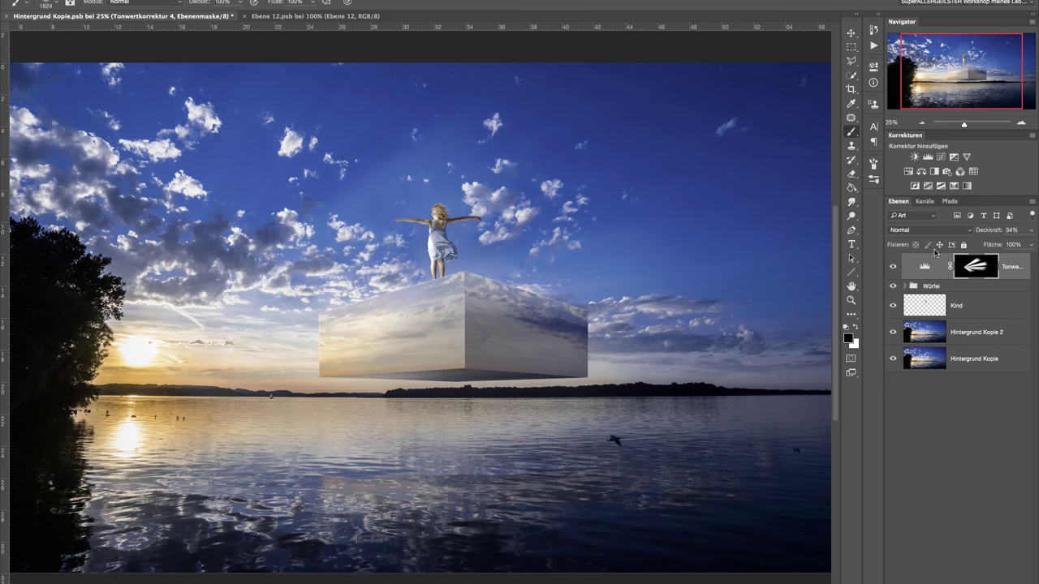
pyautogui.moveTo(545, 324)
pyautogui.mouseDown()
pyautogui.moveTo(491, 316)
pyautogui.moveTo(479, 294)
pyautogui.moveTo(544, 305)
pyautogui.moveTo(556, 345)
pyautogui.moveTo(504, 317)
pyautogui.mouseUp()
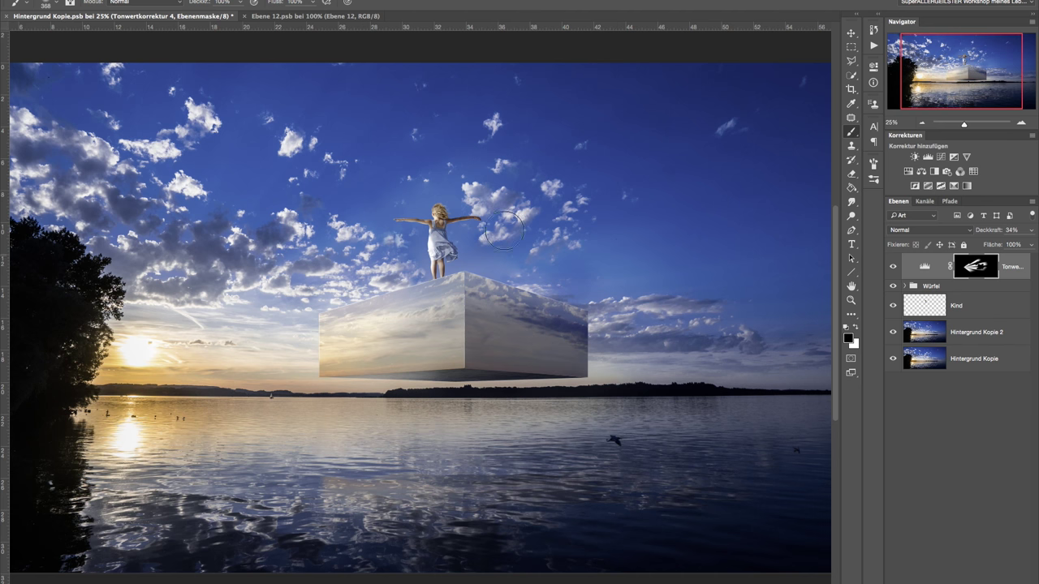
pyautogui.click(923, 122)
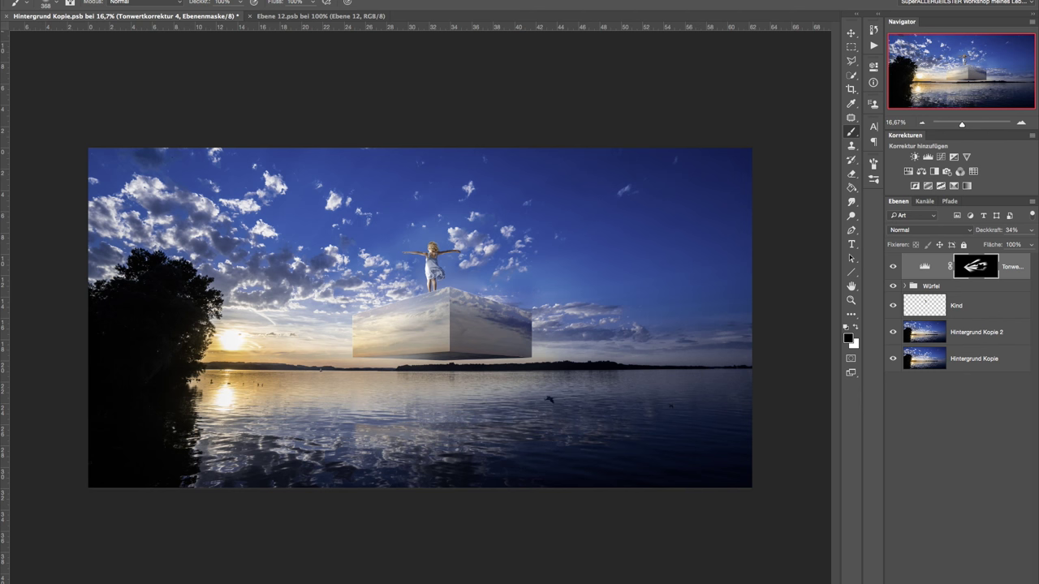
pyautogui.hotkey('ctrl', 'shift', 'alt', 'n')
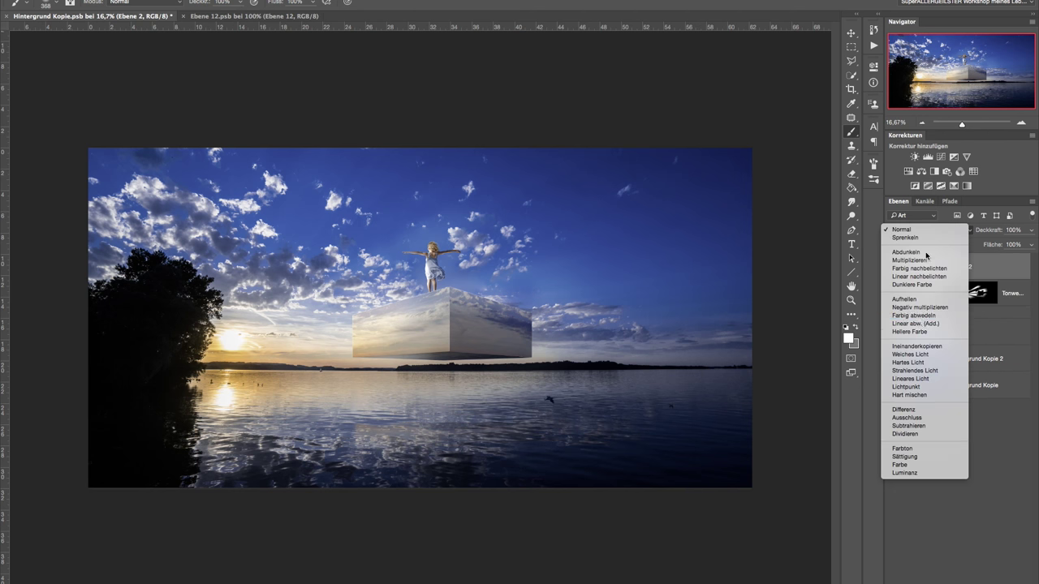
# Step: Set the new layer to Weiches Licht and pick a pale beige foreground sampled near the sun
pyautogui.click(932, 230)
pyautogui.click(913, 355)
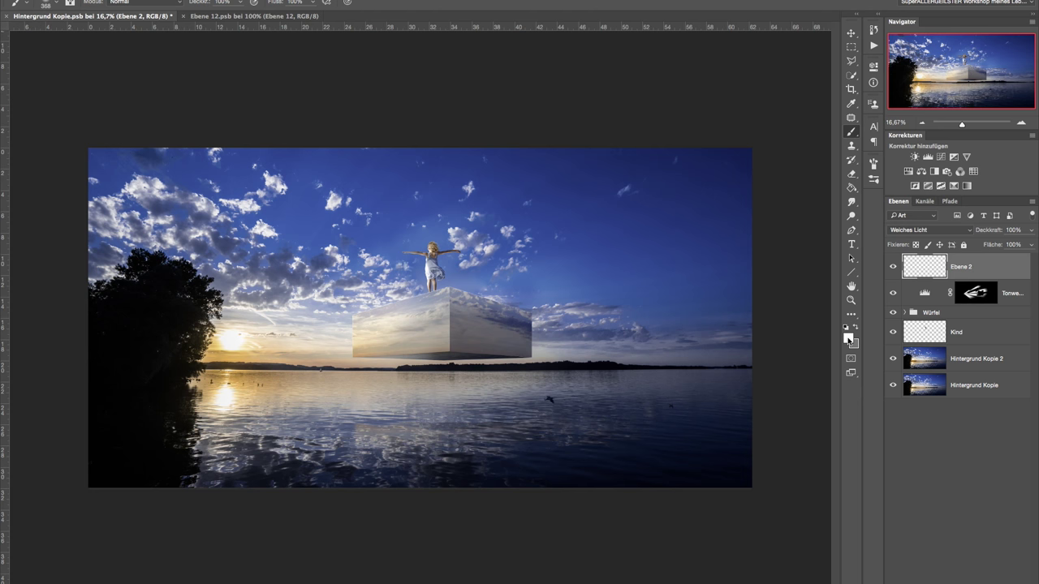
pyautogui.click(848, 338)
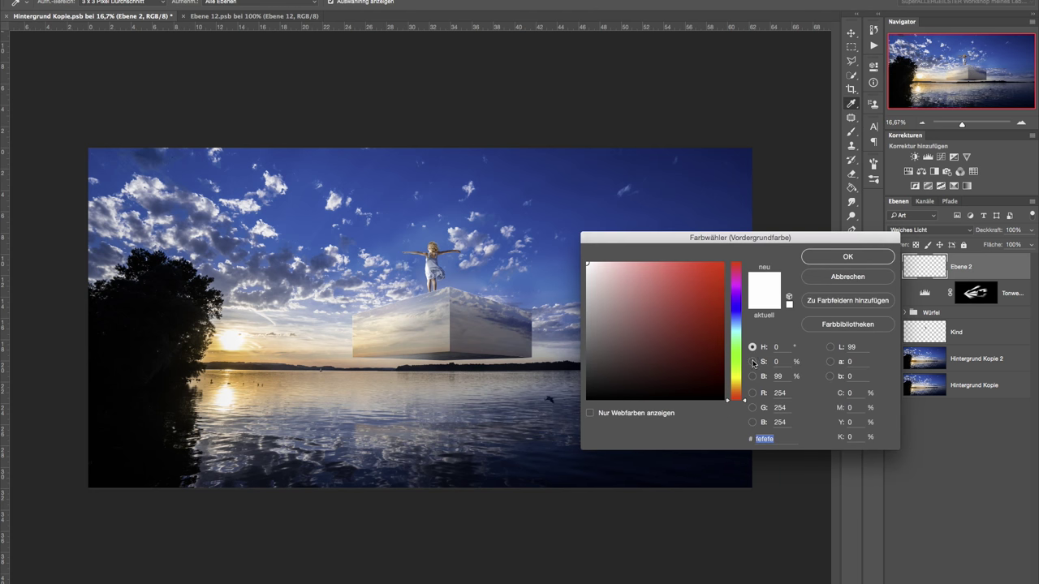
pyautogui.click(739, 381)
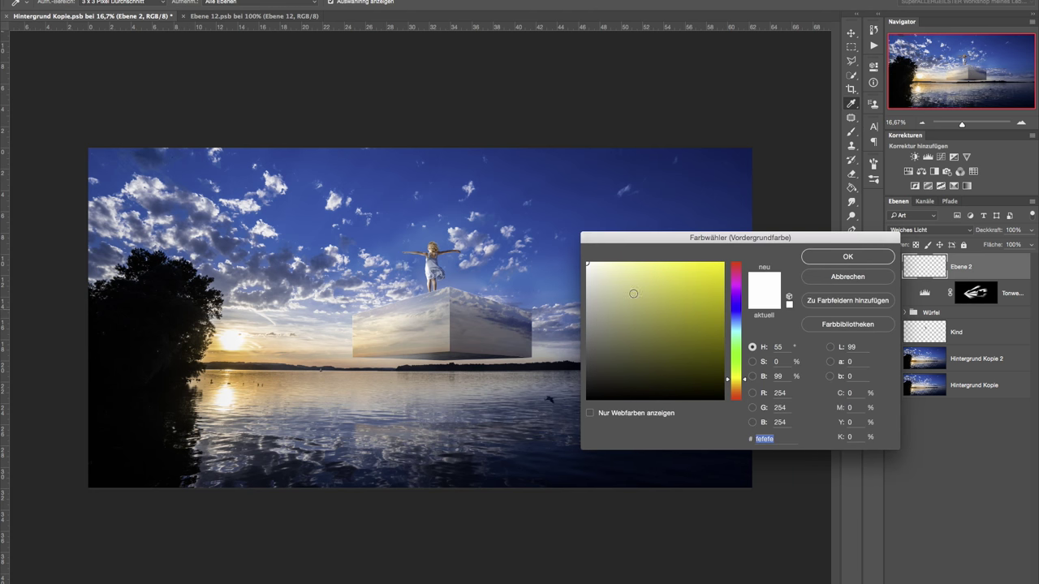
pyautogui.click(219, 340)
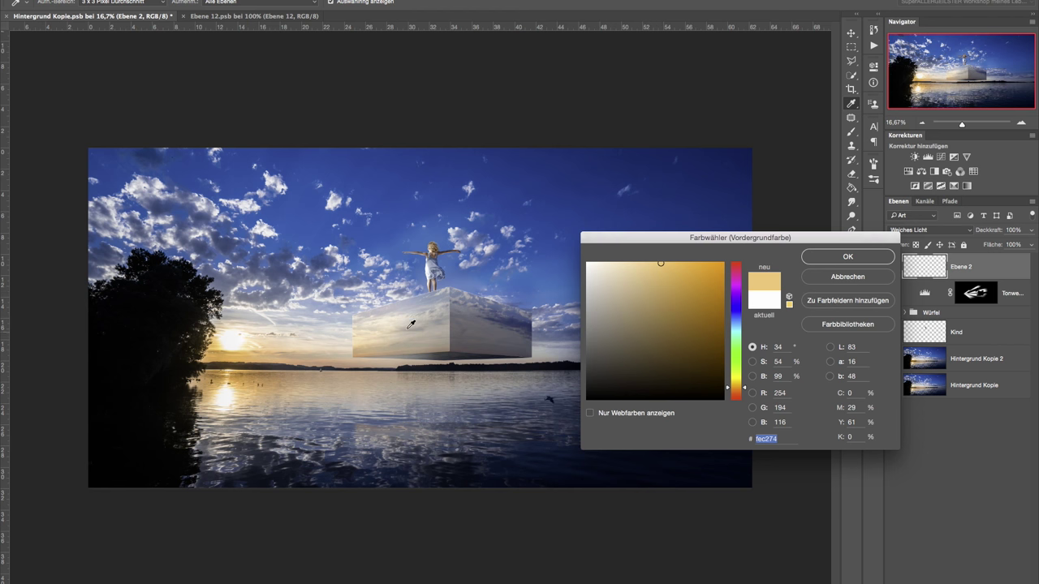
pyautogui.click(249, 336)
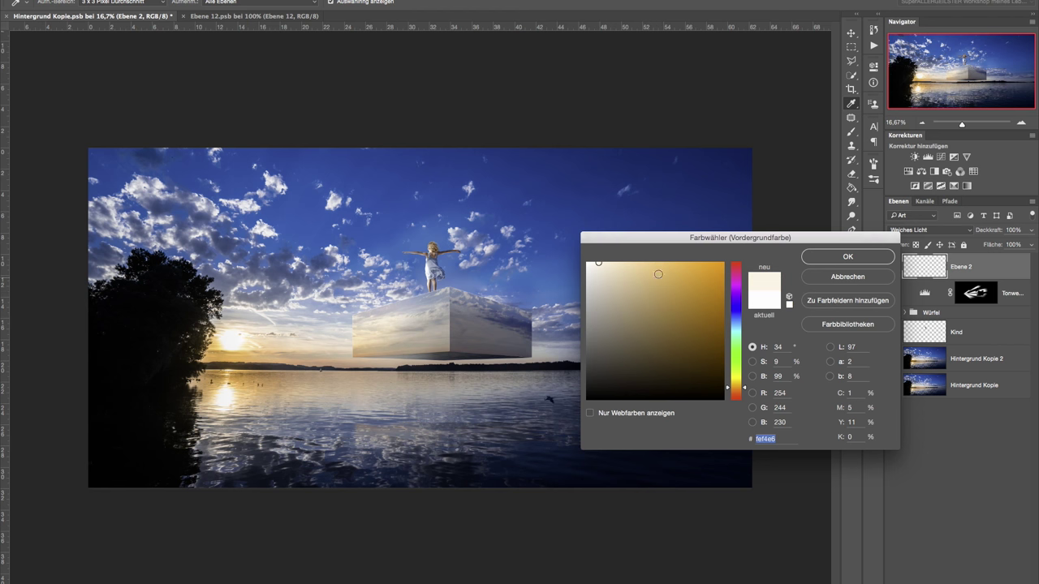
pyautogui.moveTo(600, 263); pyautogui.dragTo(610, 265)
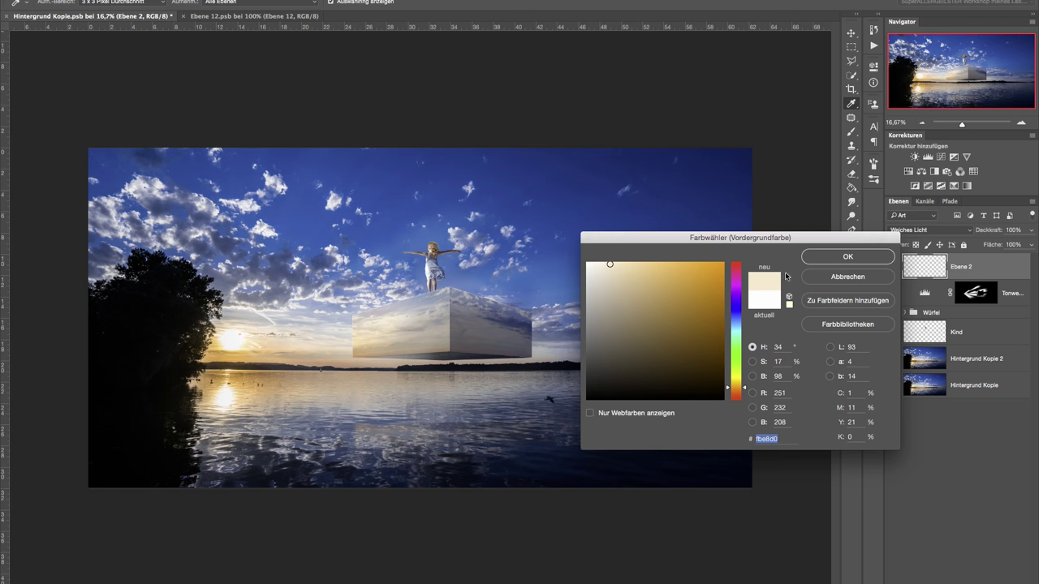
pyautogui.click(847, 256)
# Step: Paint a soft beige glow around the girl, cube and sun with a large soft brush
pyautogui.press('b')
pyautogui.moveTo(460, 293); pyautogui.dragTo(576, 300)
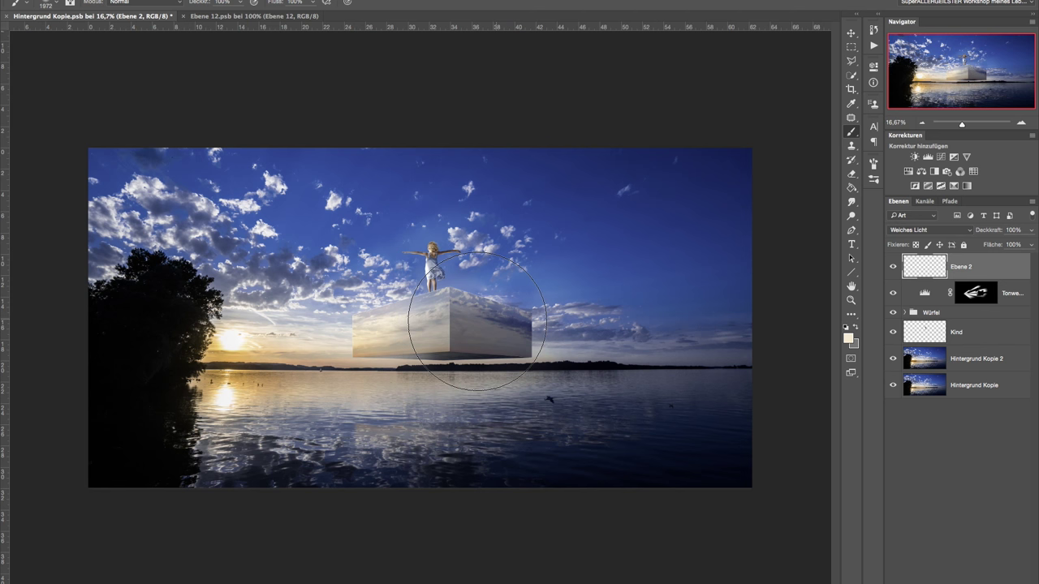
pyautogui.moveTo(429, 284)
pyautogui.mouseDown()
pyautogui.moveTo(379, 275)
pyautogui.moveTo(299, 327)
pyautogui.moveTo(249, 335)
pyautogui.mouseUp()
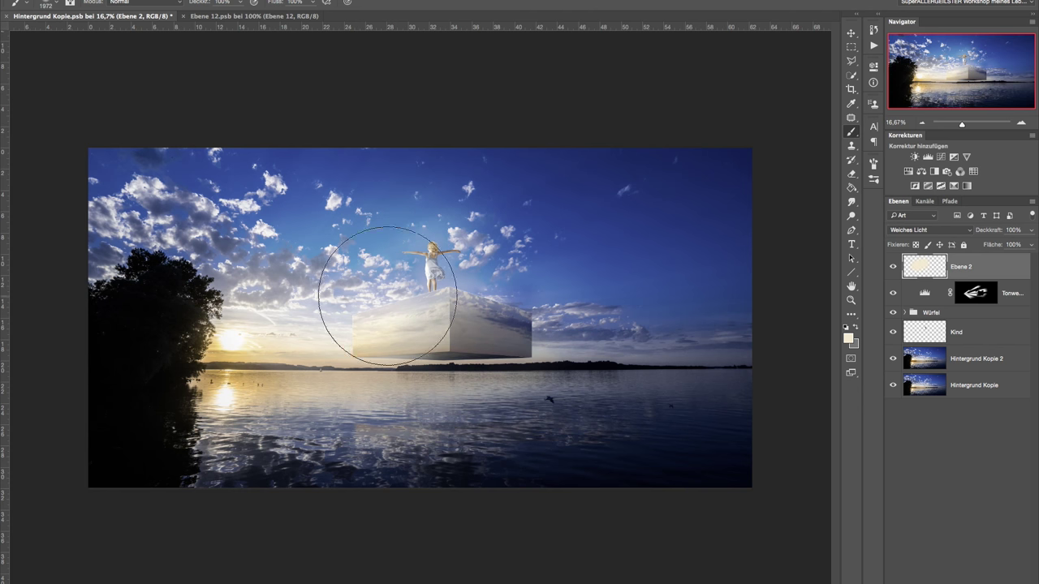
pyautogui.moveTo(249, 336); pyautogui.dragTo(279, 348)
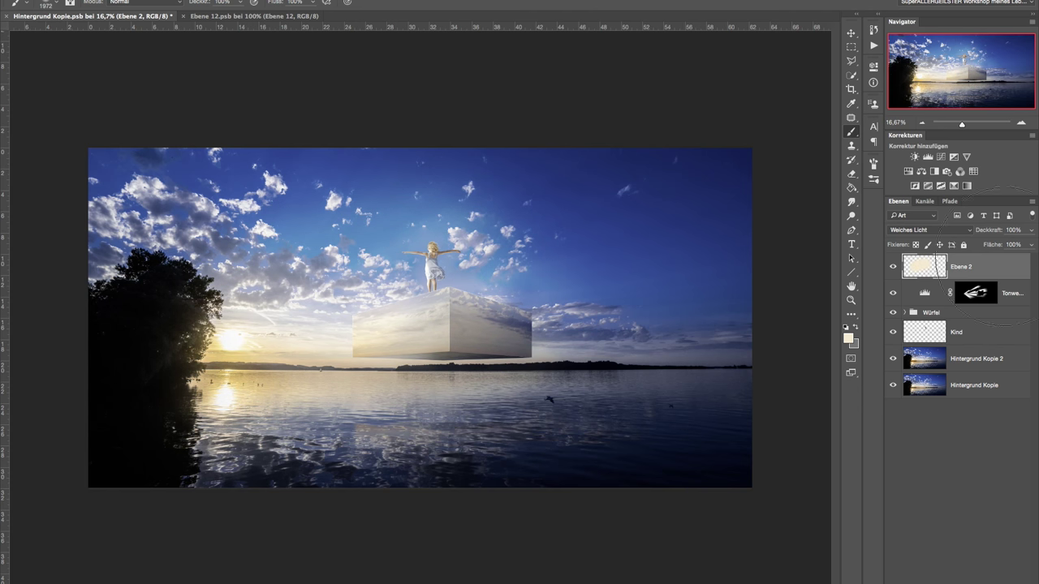
# Step: Reduce the glow layer to 43% opacity and preview the full composition full screen
pyautogui.moveTo(1001, 231); pyautogui.dragTo(980, 235)
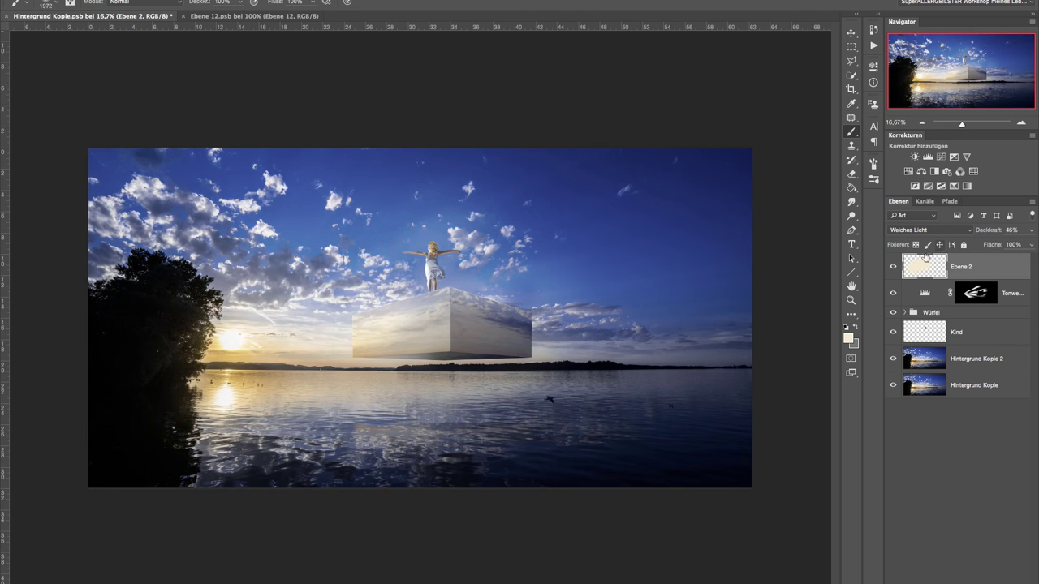
pyautogui.click(894, 268)
pyautogui.click(894, 268)
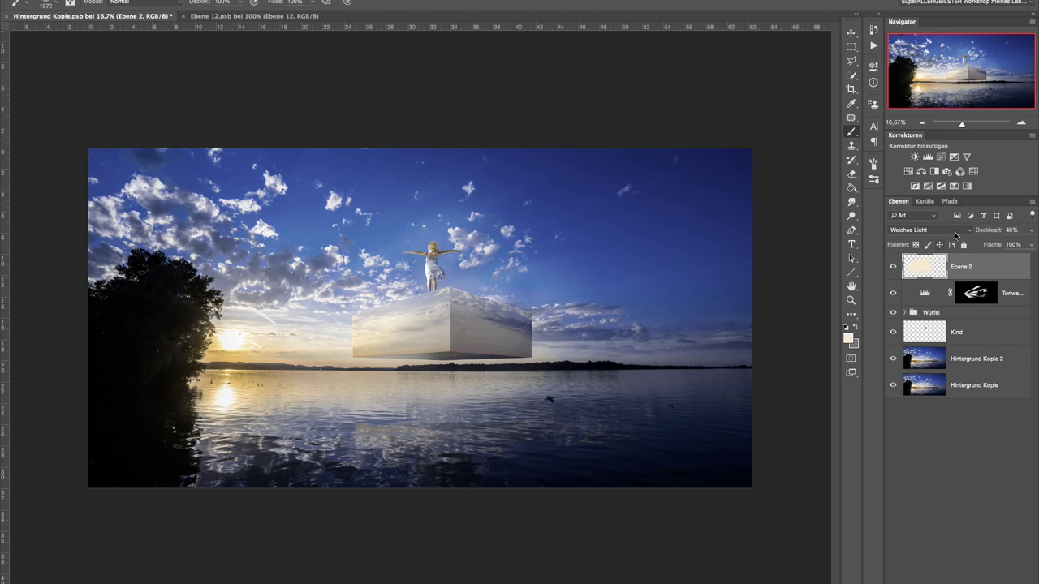
pyautogui.moveTo(995, 233); pyautogui.dragTo(992, 233)
pyautogui.click(894, 267)
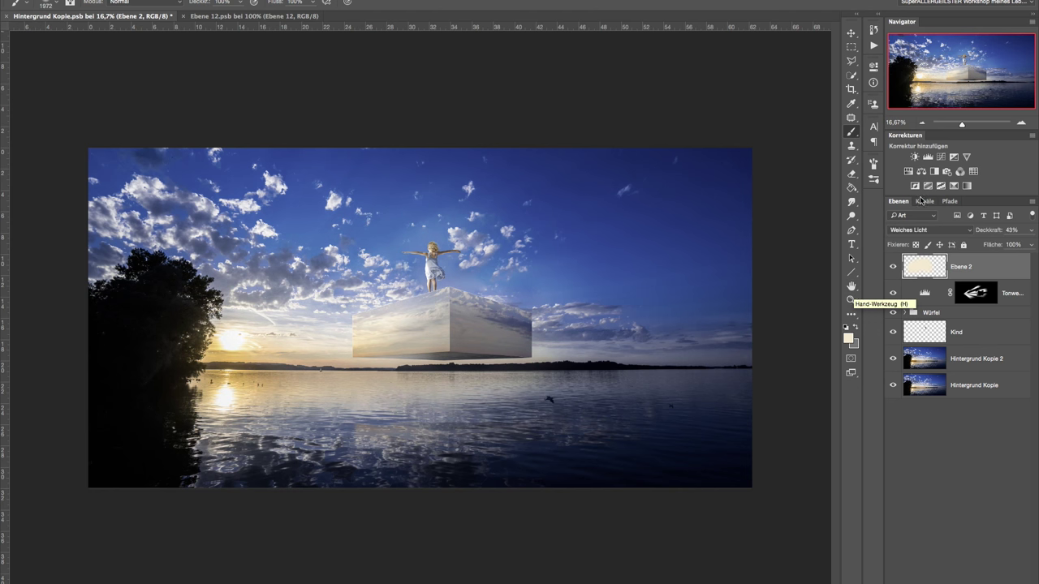
pyautogui.doubleClick(852, 286)
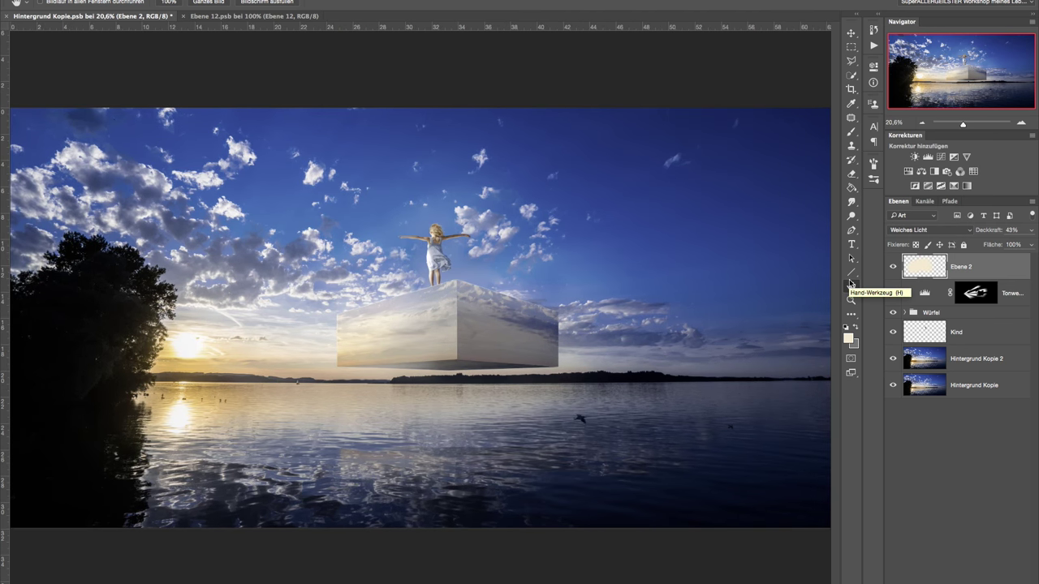
pyautogui.press('f')
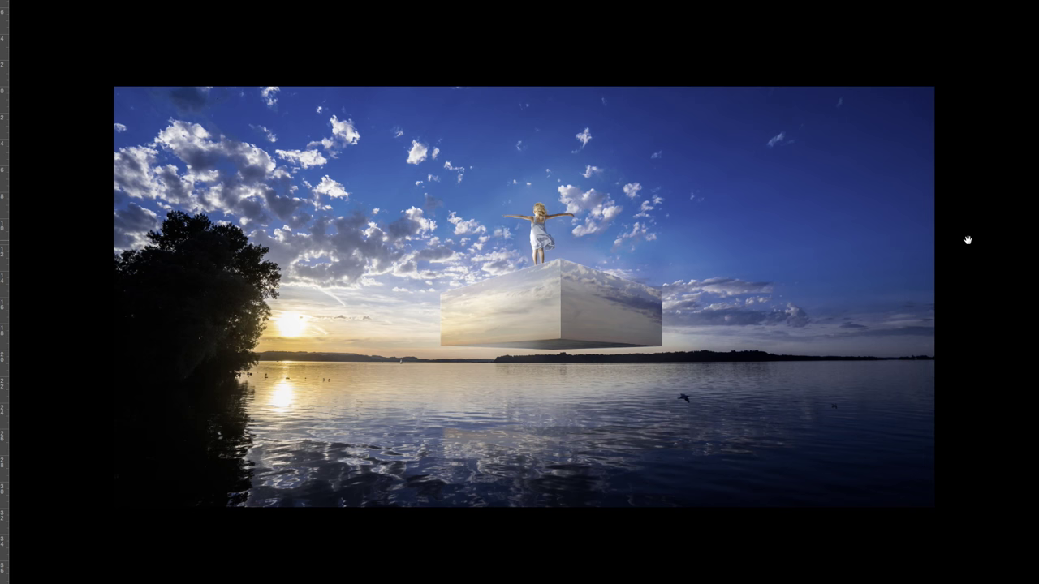
pyautogui.press('f')
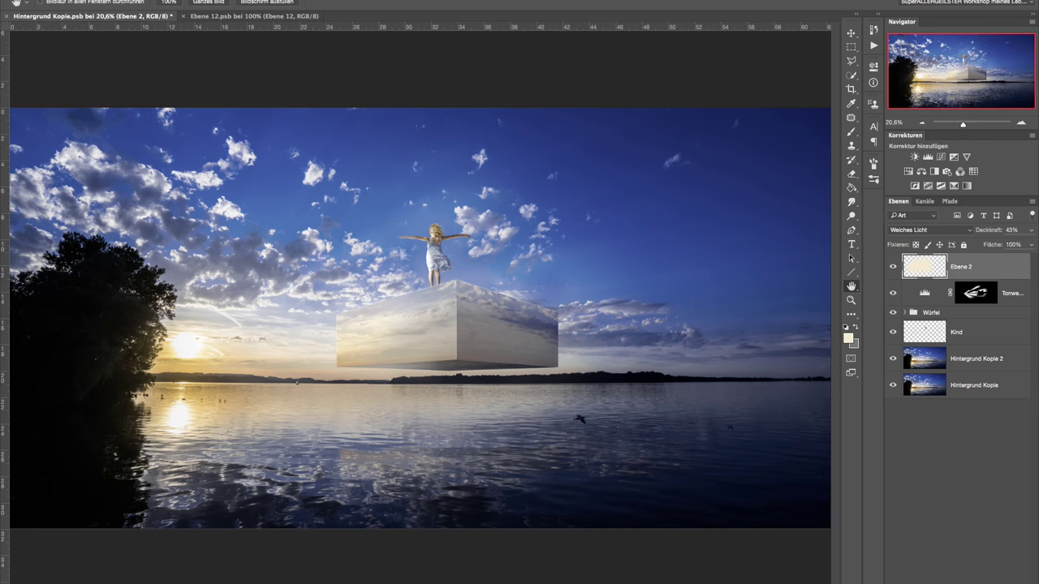